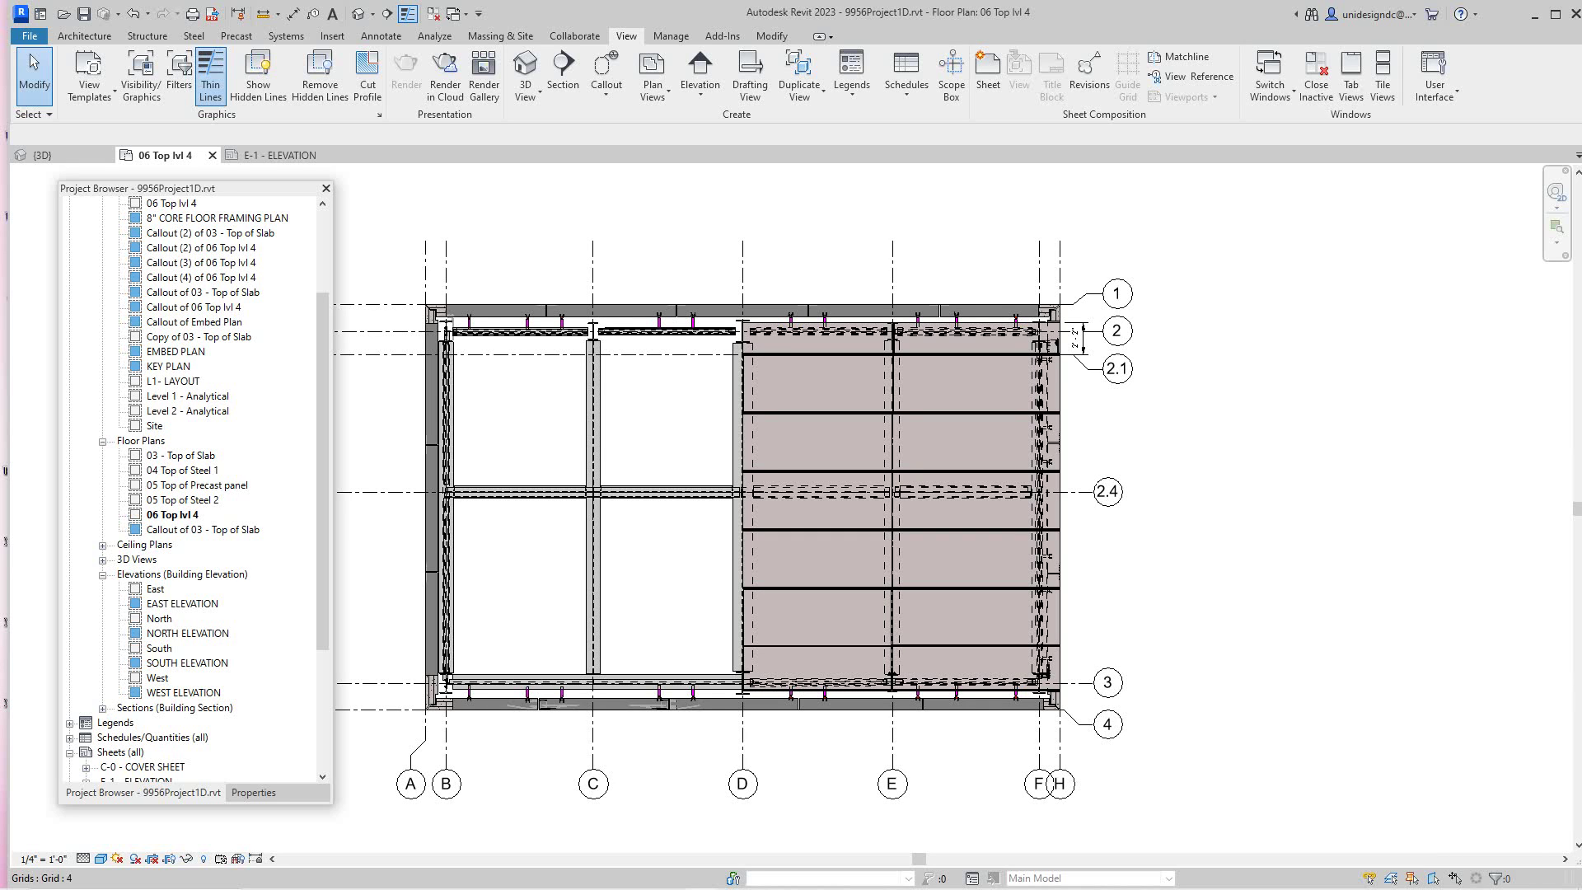
- Examine the hollow-core plank layout between grids D and H on the 06 Top lvl 4 floor plan
scroll(898, 412, "down", 1)
middle_click_drag(897, 411, 992, 426)
scroll(1054, 405, "up", 3)
scroll(1050, 397, "up", 1)
scroll(1261, 421, "up", 2)
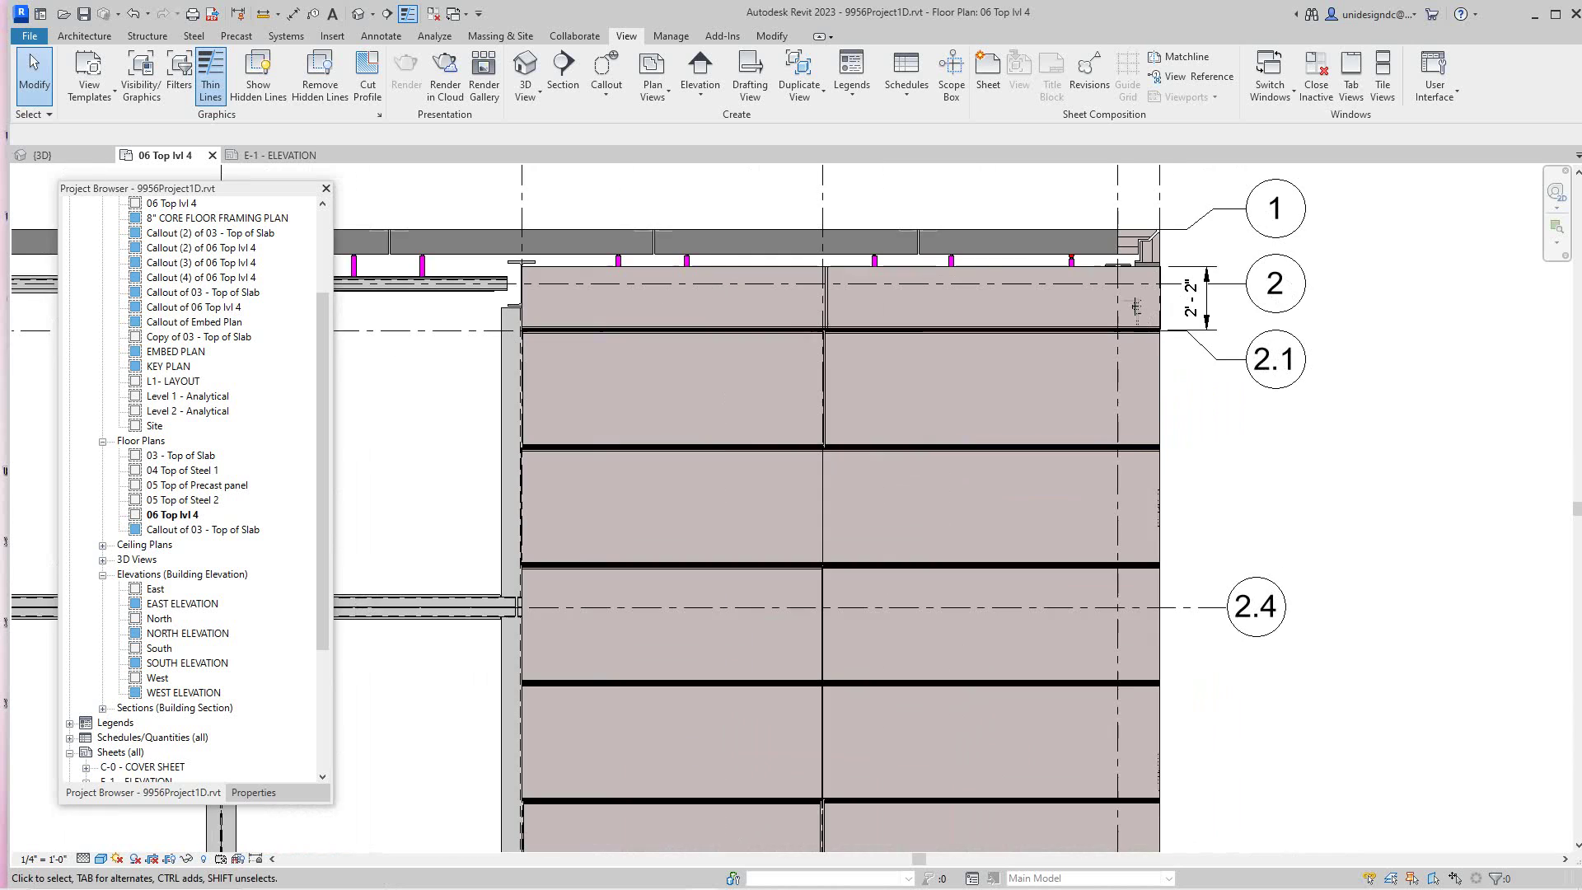
scroll(1265, 424, "down", 2)
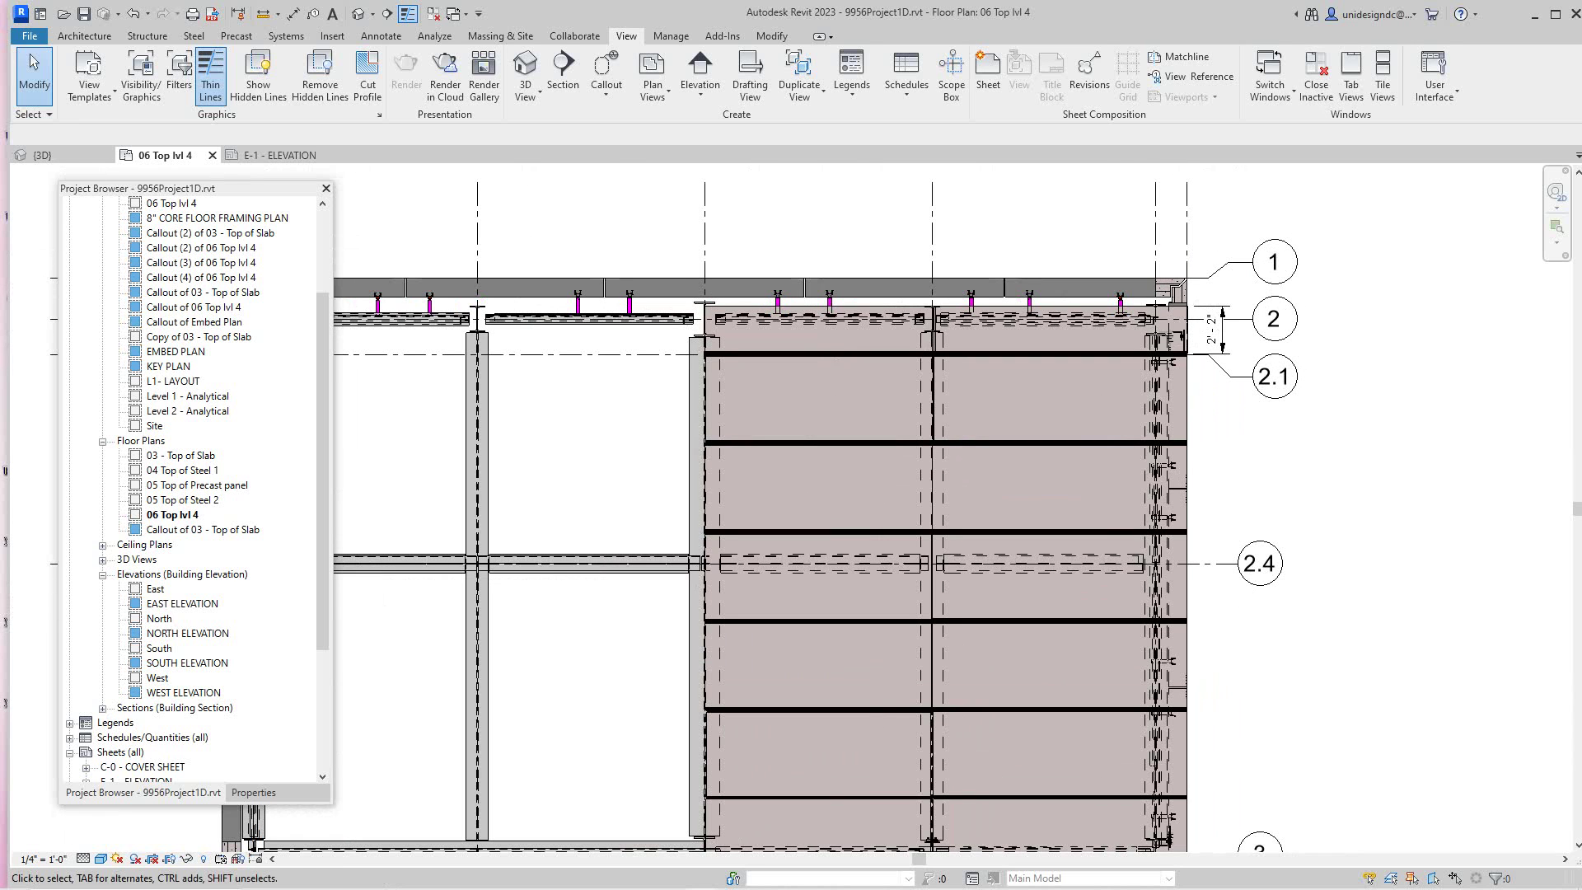
scroll(1178, 396, "down", 3)
scroll(1179, 396, "up", 2)
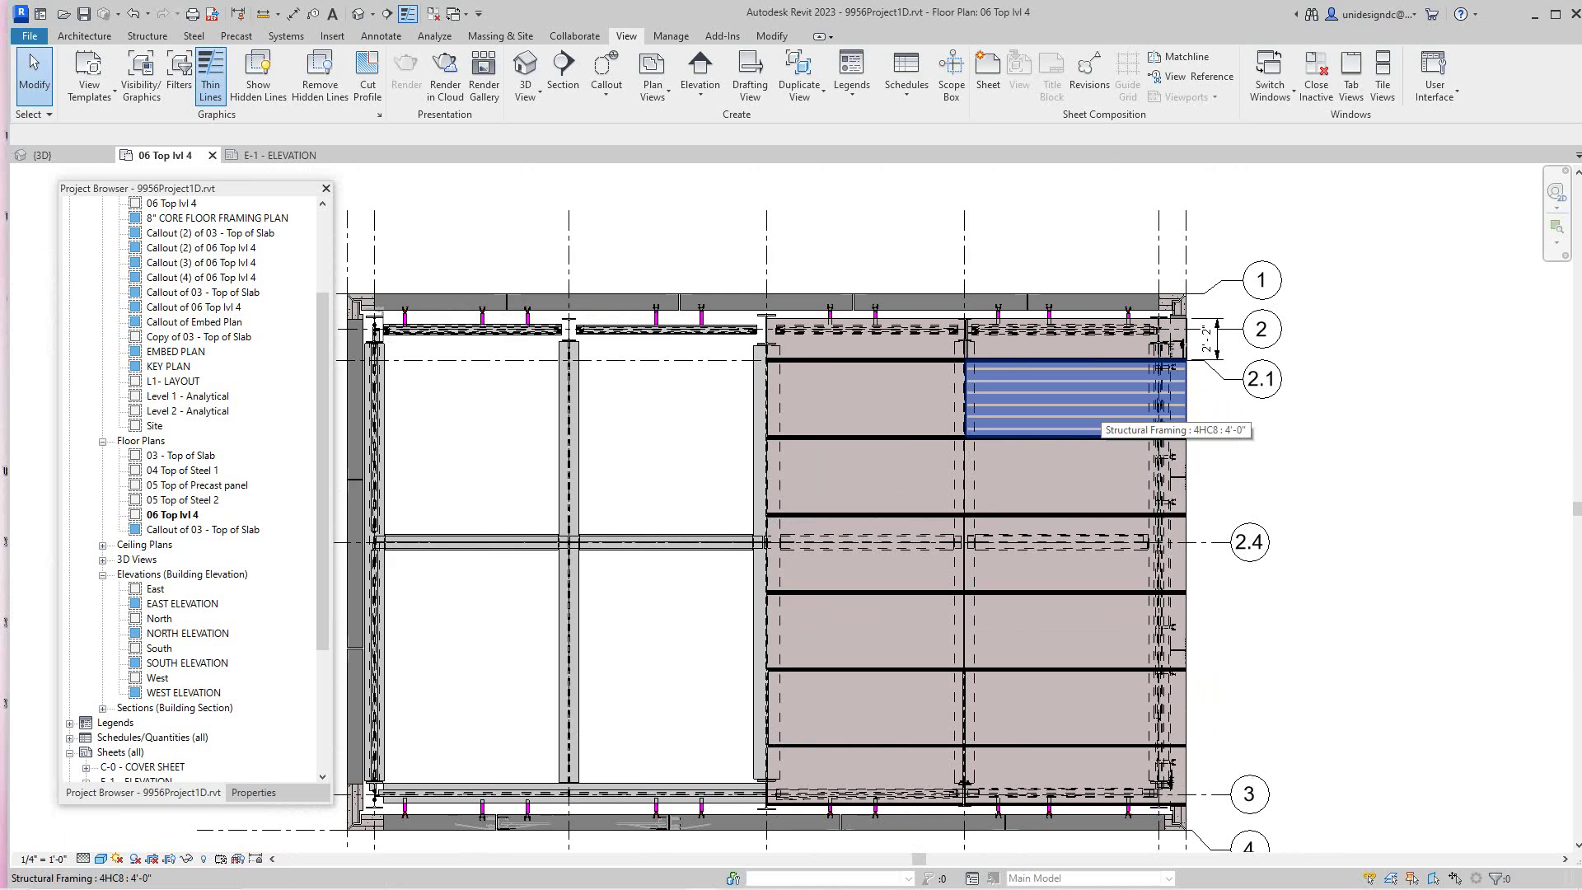
scroll(1215, 418, "down", 2)
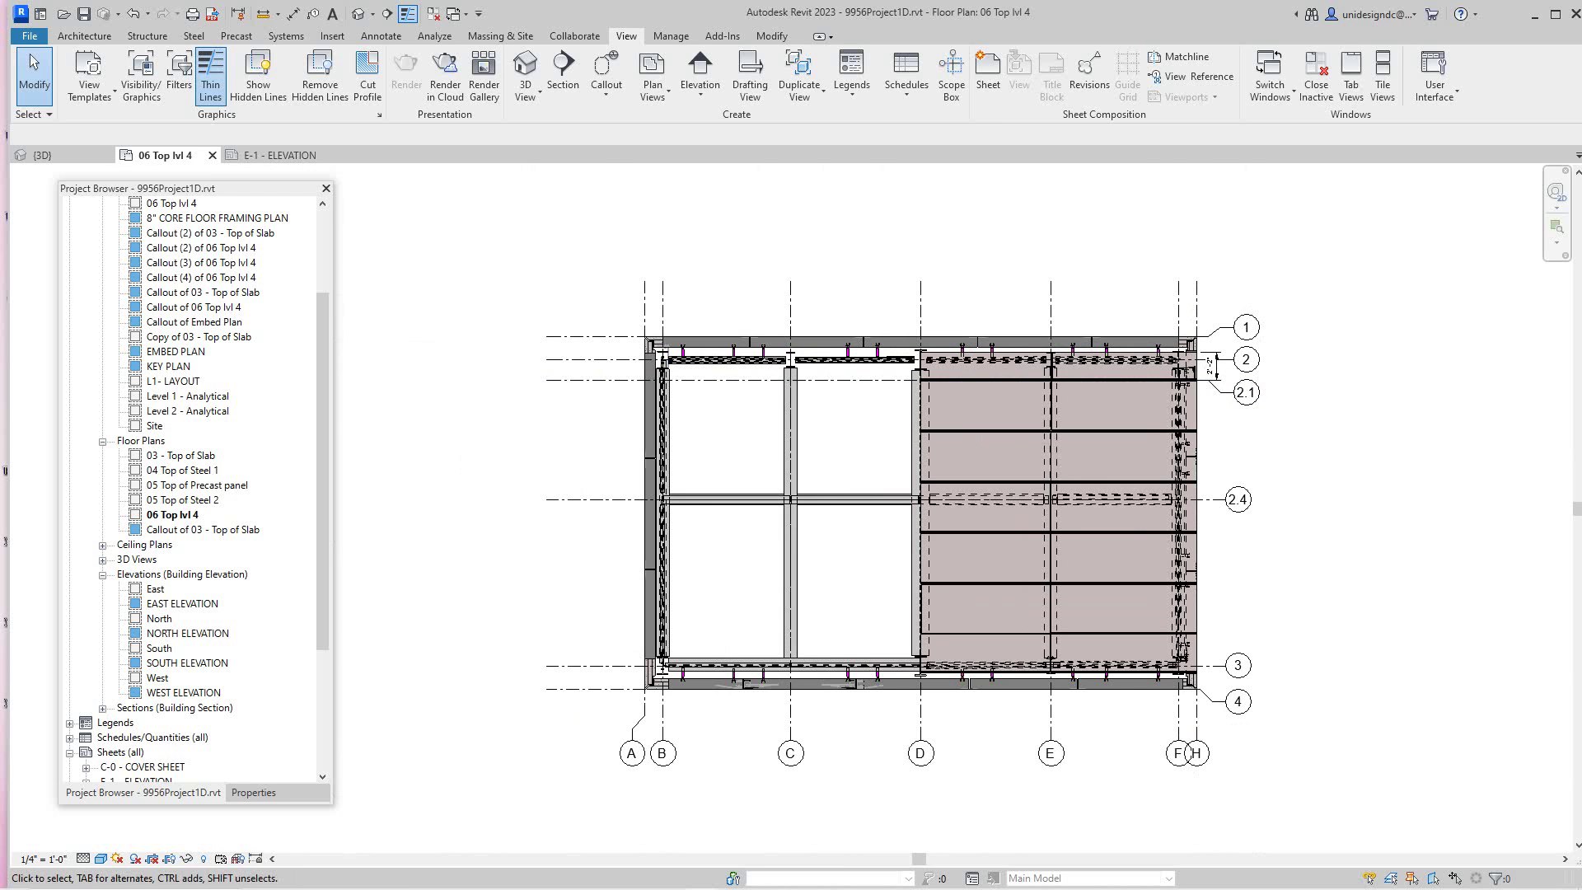
scroll(514, 294, "up", 2)
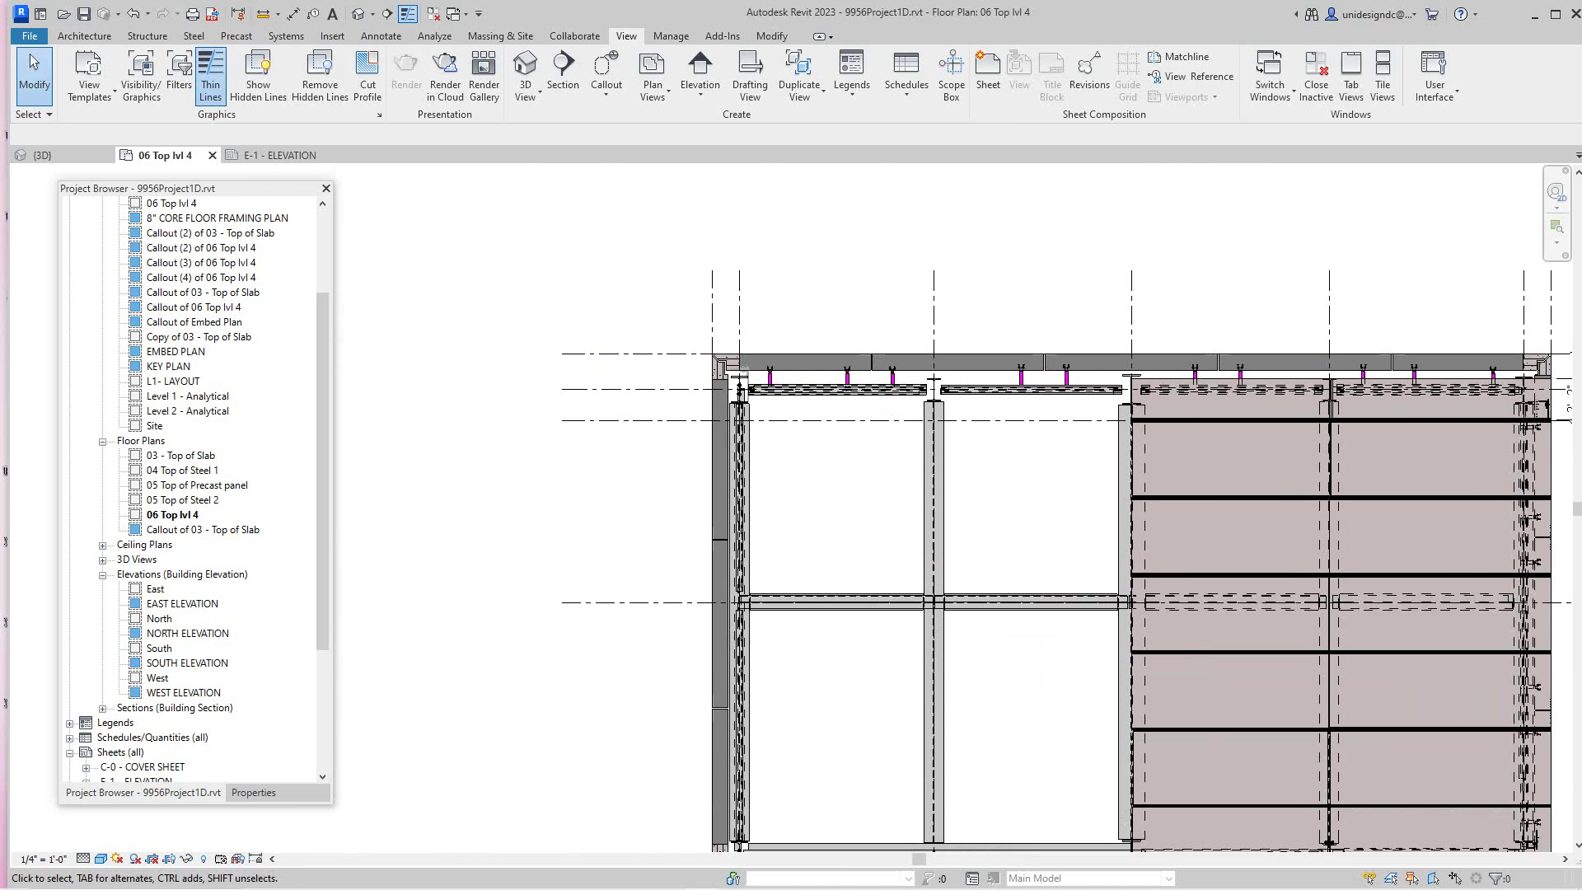
- Switch to the 3D view and examine the hollow-core planks laid over the roof framing
left_click(43, 155)
scroll(796, 490, "down", 1)
scroll(890, 622, "up", 3)
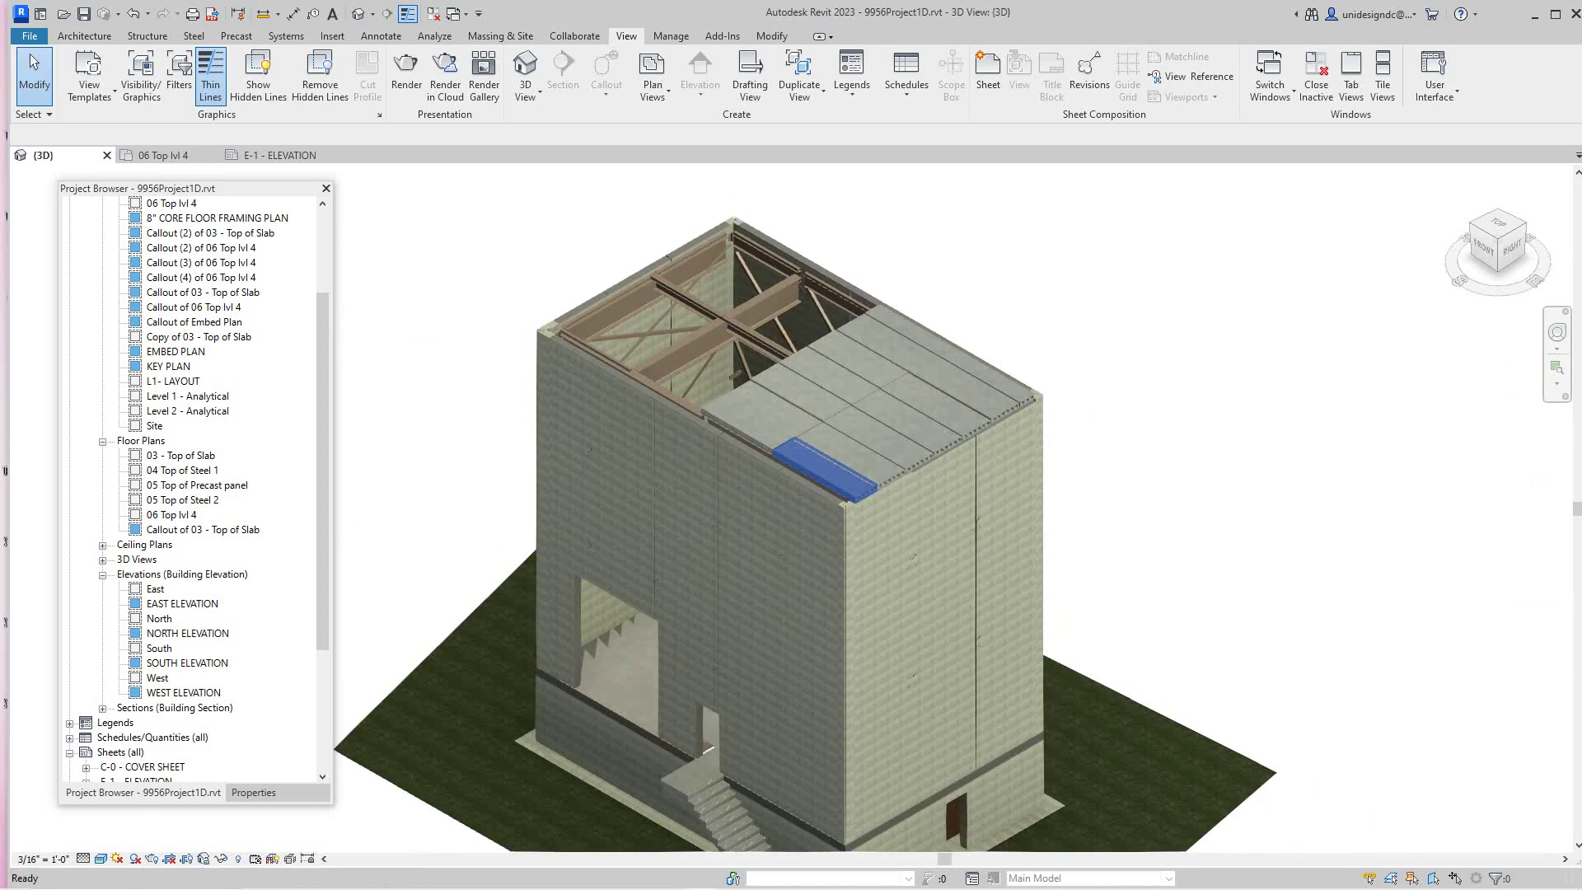
middle_click_drag(892, 623, 933, 712)
scroll(964, 466, "up", 4)
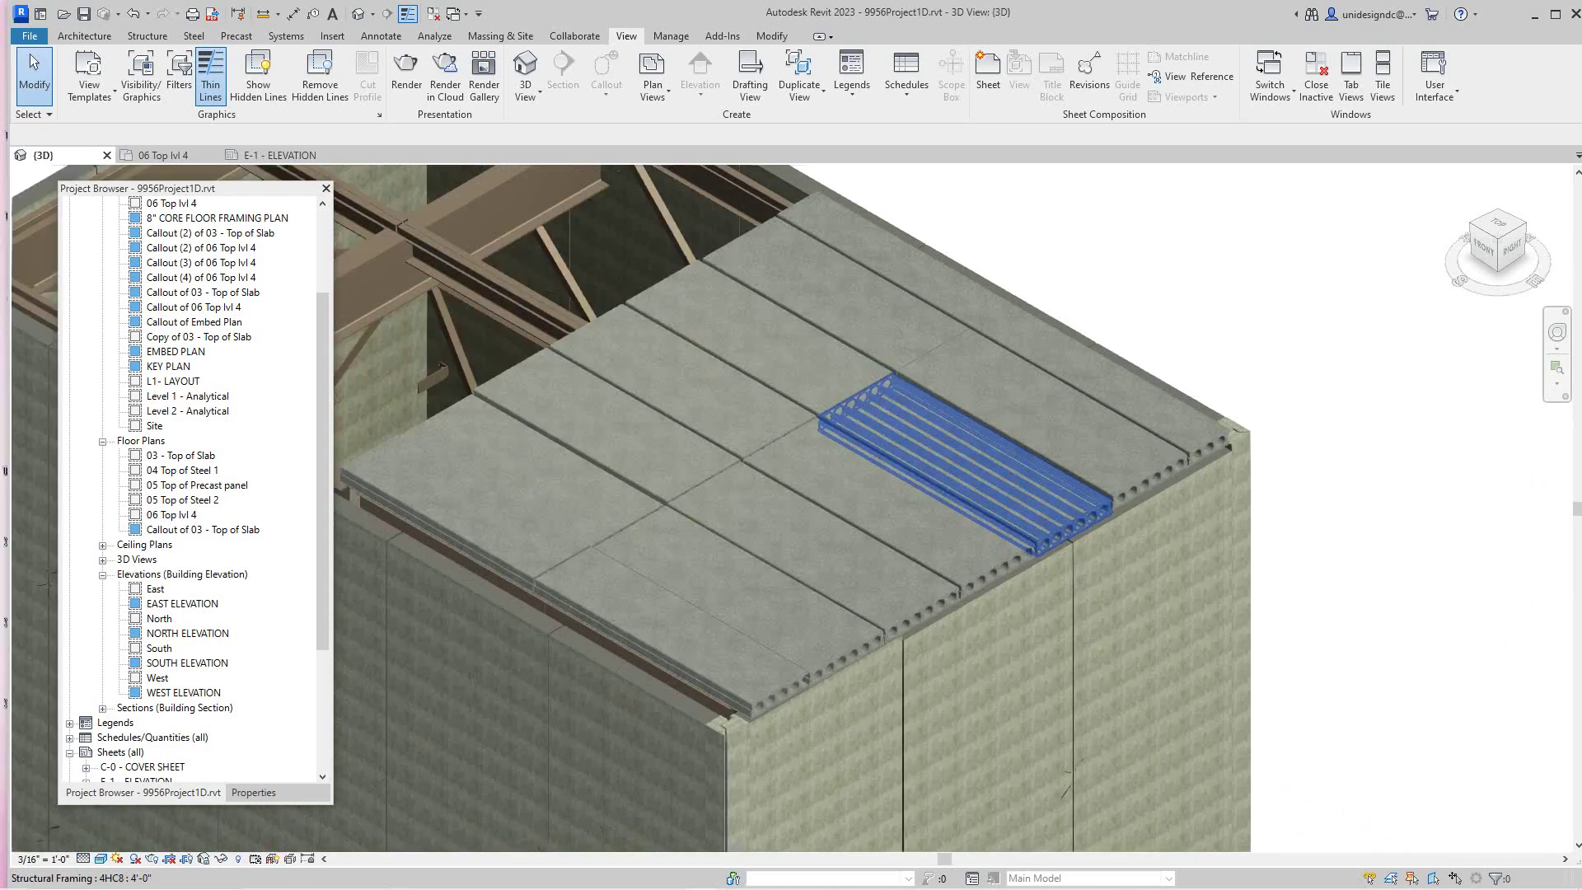
scroll(965, 466, "down", 2)
scroll(896, 500, "up", 1)
scroll(966, 465, "down", 1)
middle_click_drag(966, 466, 910, 509)
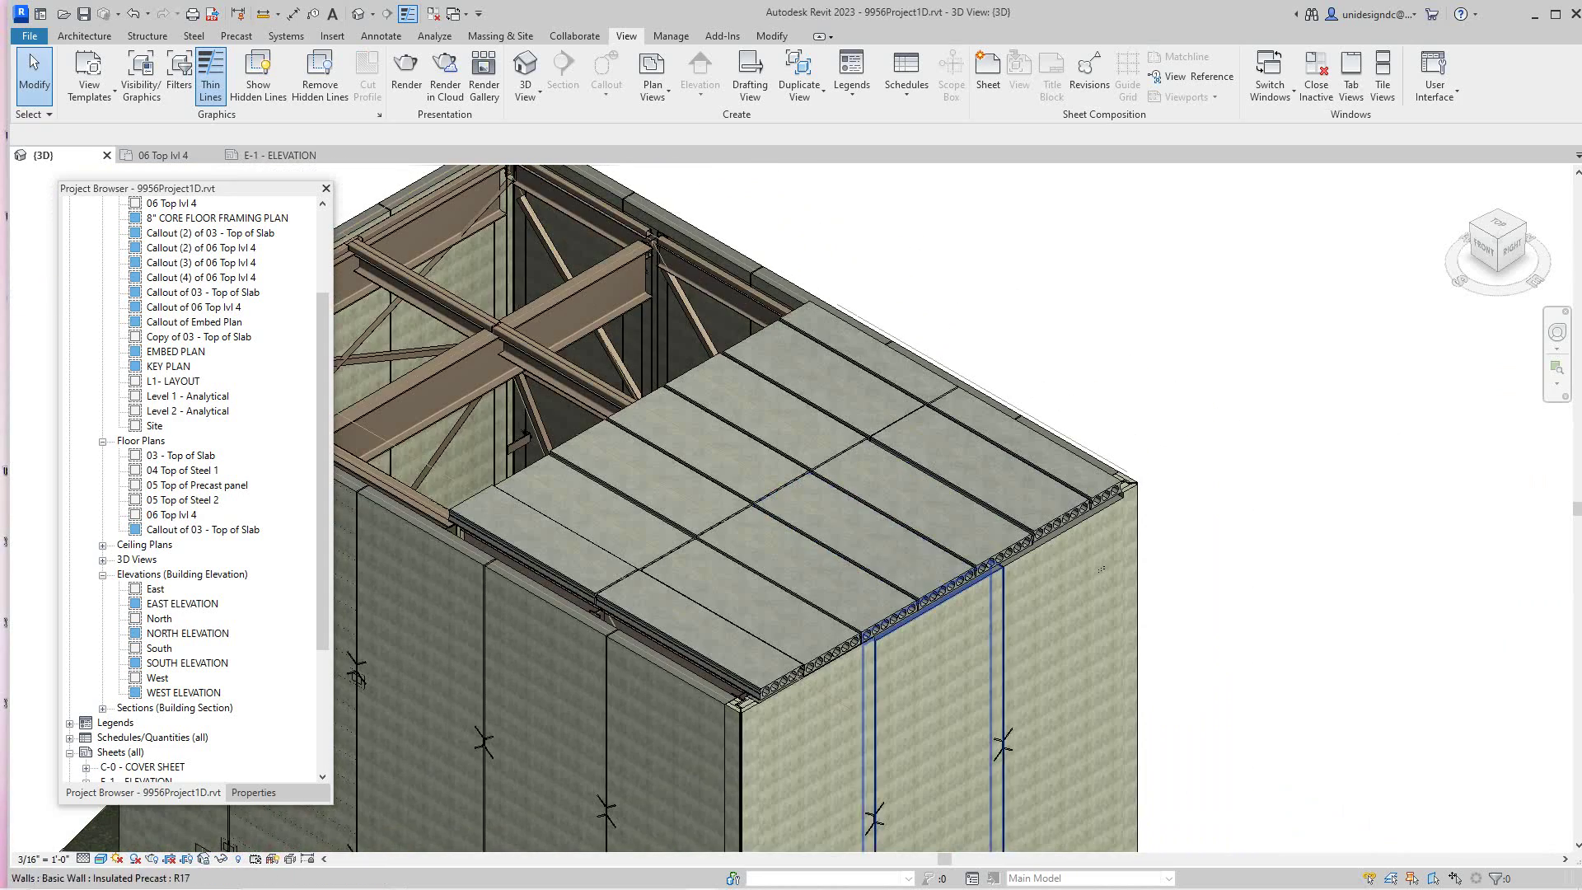
- Inspect the plank ends, hollow cores and joints at the building corner, then the overall roof
scroll(1108, 504, "up", 5)
scroll(1170, 445, "up", 4)
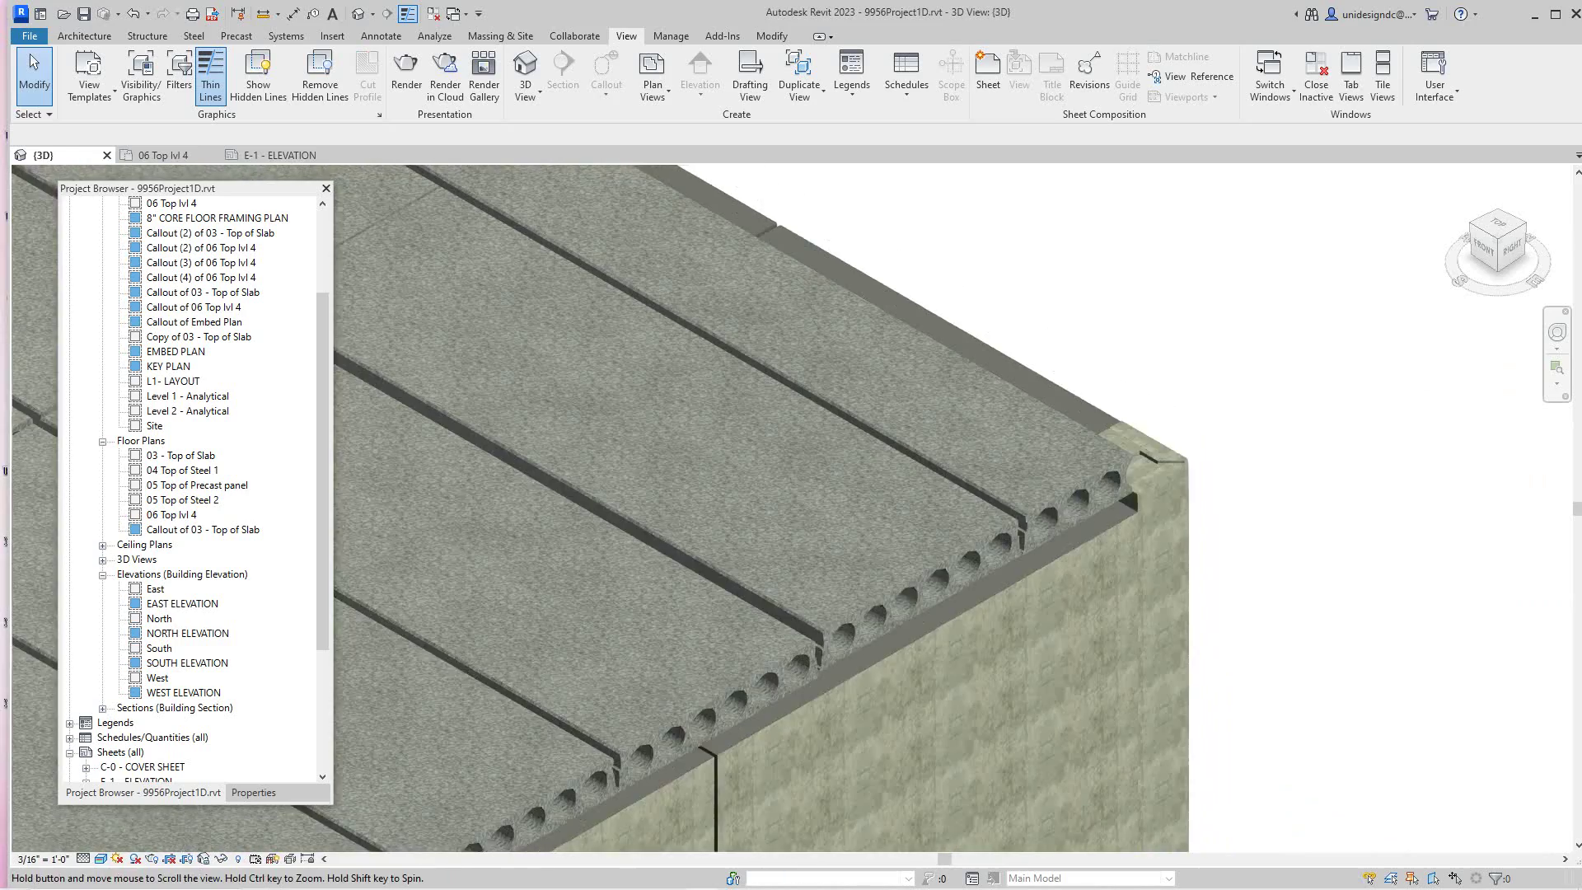
scroll(1104, 502, "down", 5)
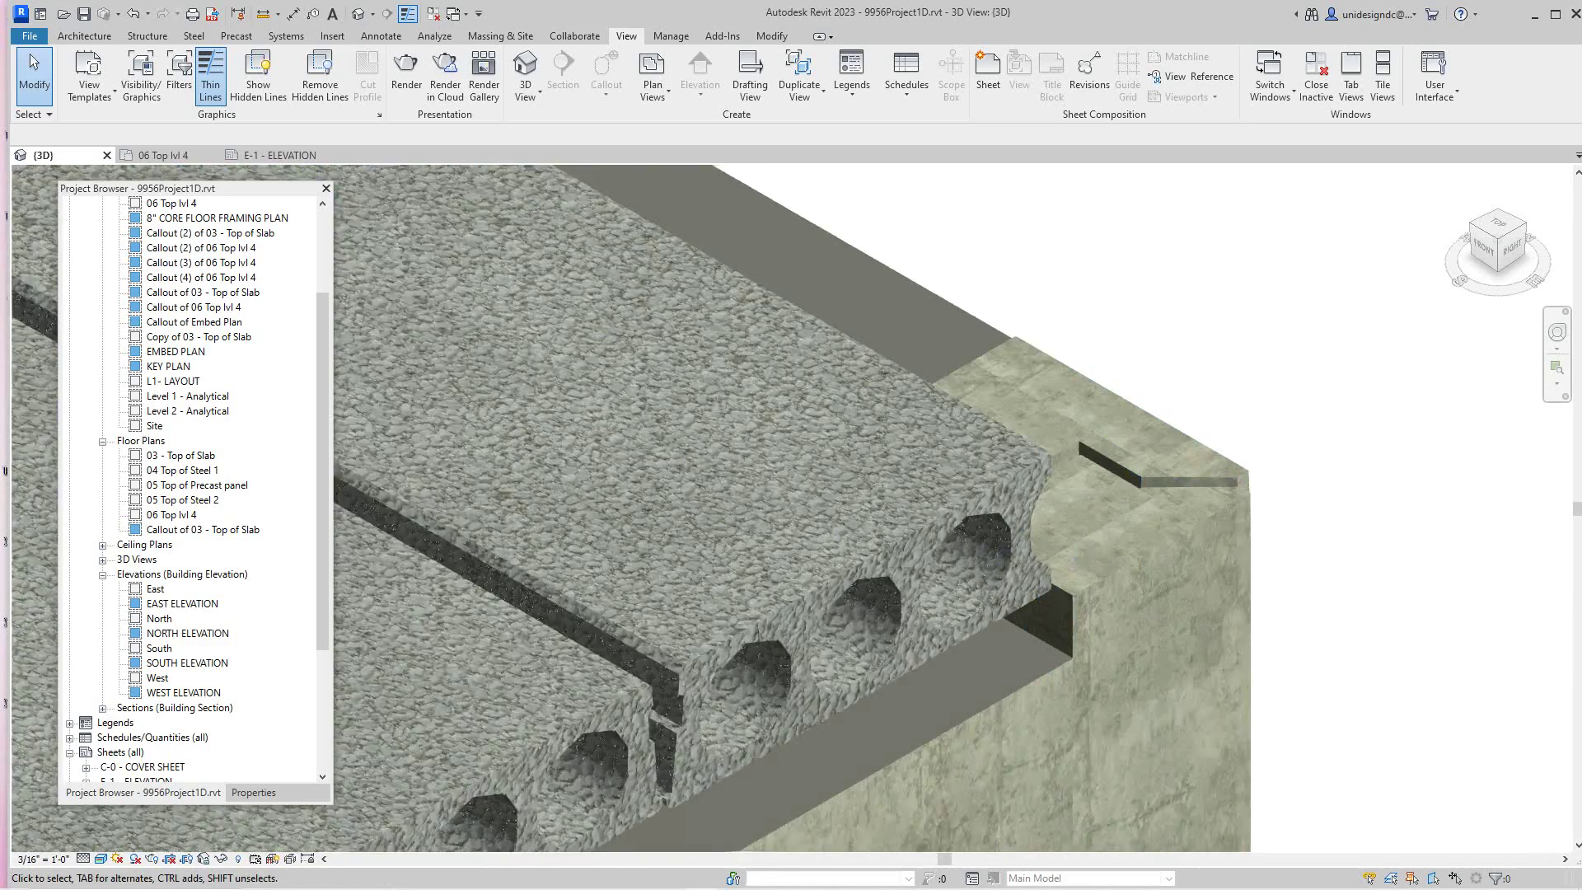
scroll(1104, 511, "down", 5)
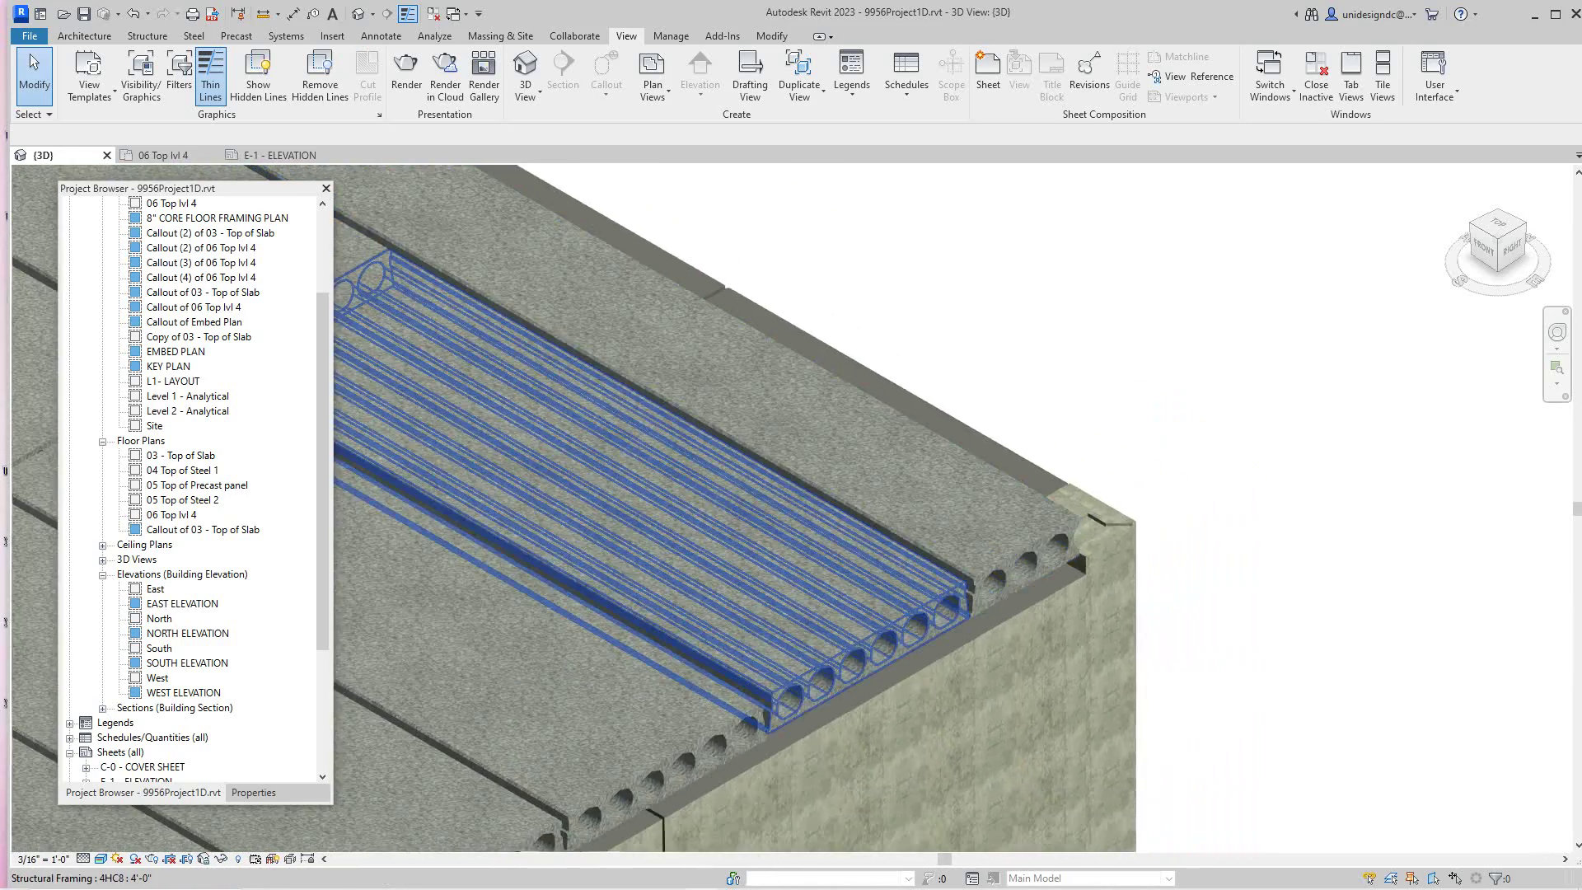
scroll(1137, 511, "down", 5)
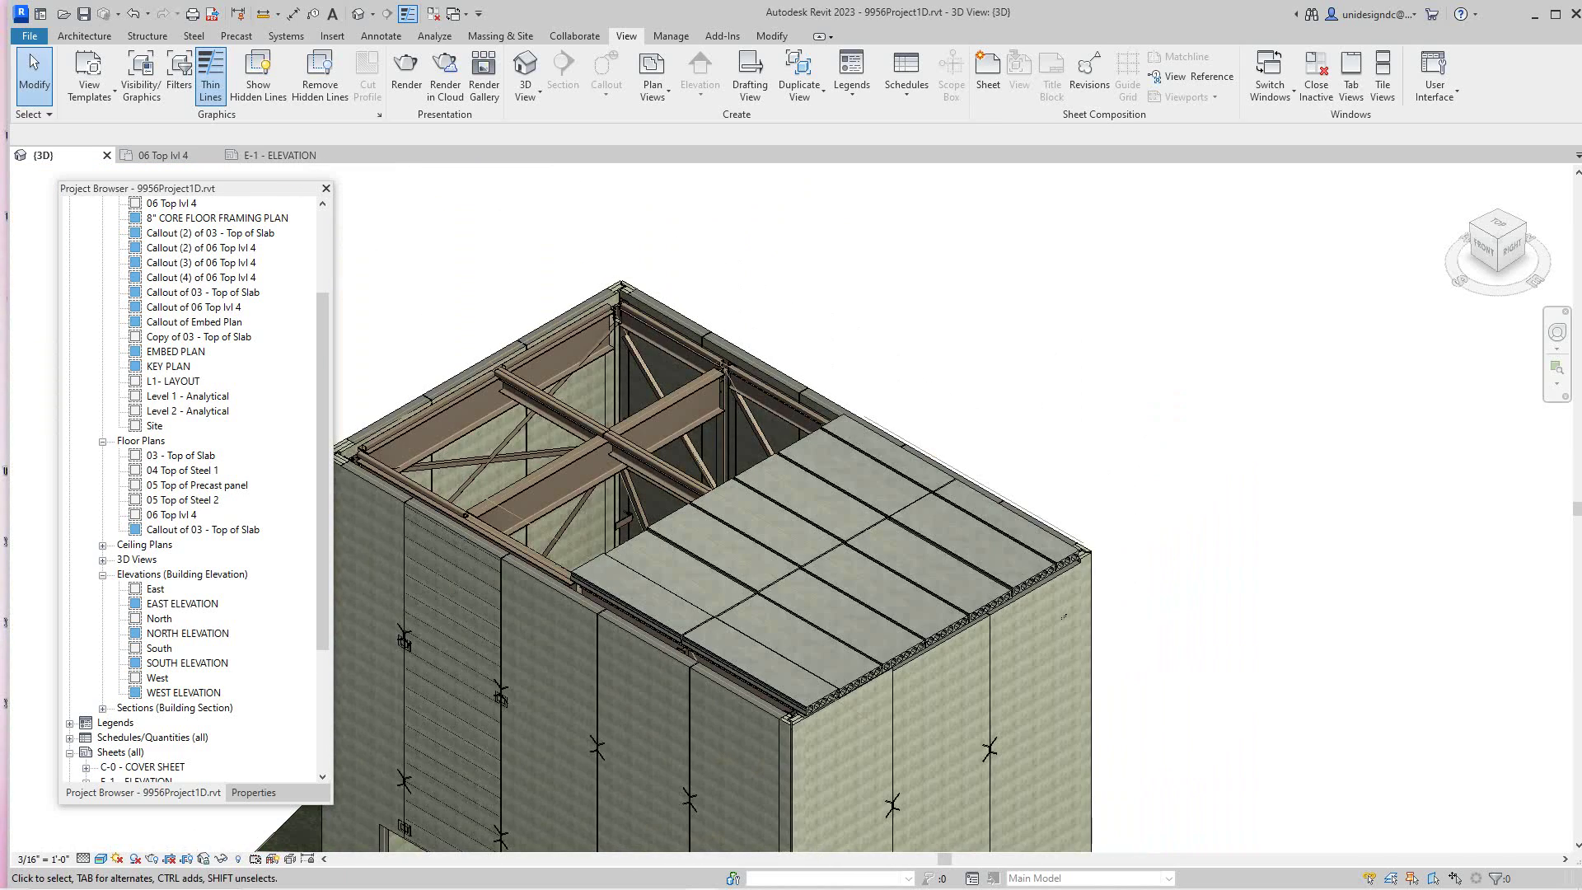
scroll(1071, 527, "down", 1)
mouse_move(1071, 528)
middle_mouse_down()
mouse_move(1098, 442)
mouse_move(1109, 456)
mouse_move(1057, 522)
middle_mouse_up()
scroll(1109, 456, "down", 2)
scroll(1109, 455, "up", 3)
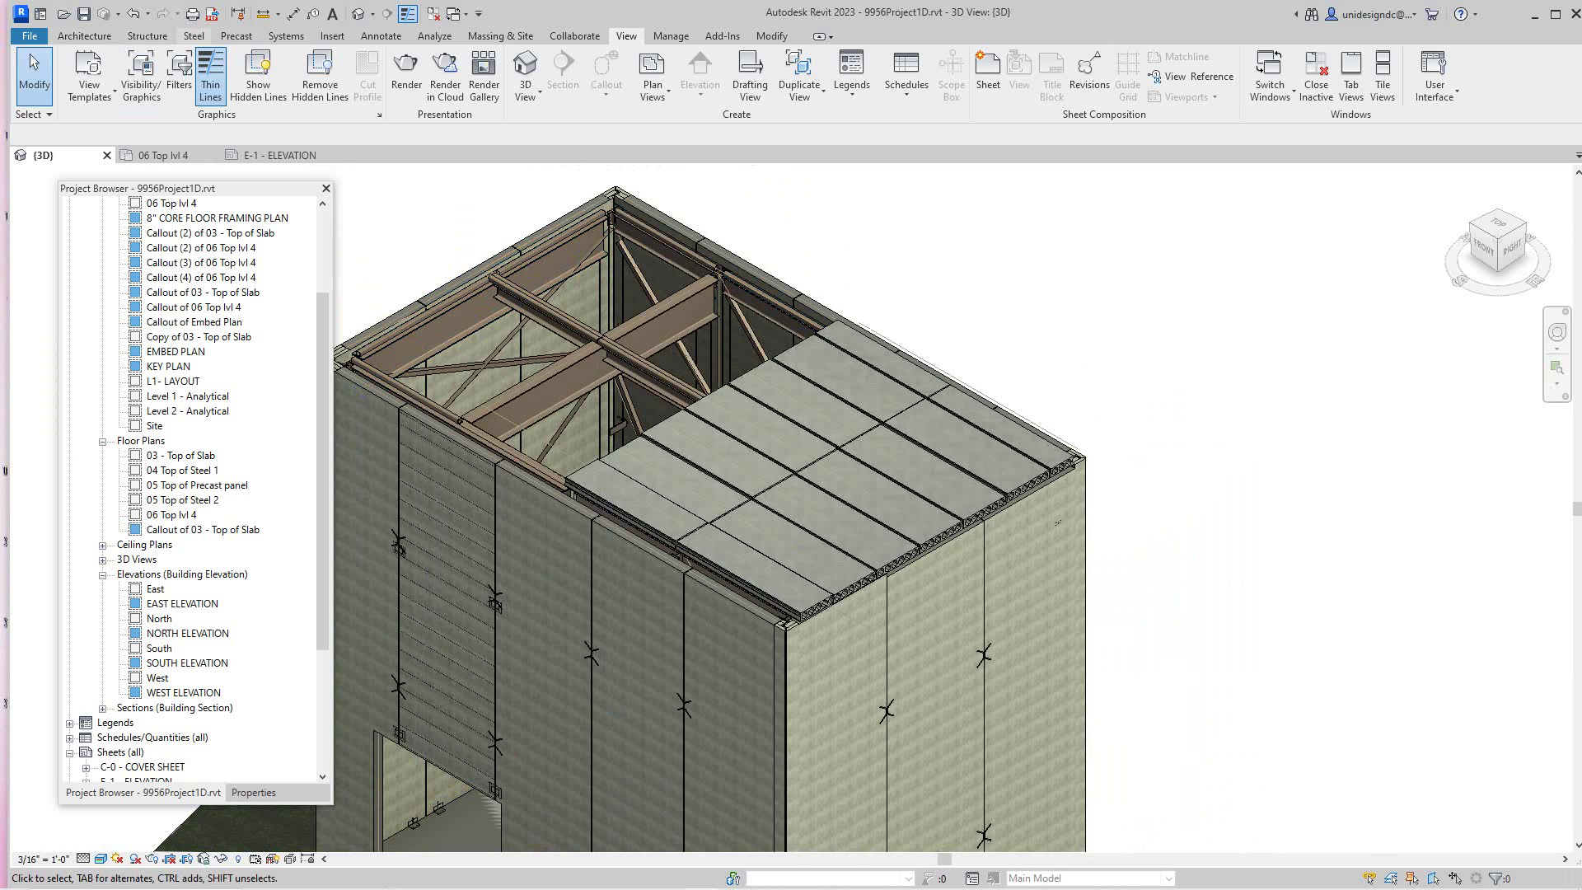
- Dismiss the save reminder and place a 4HC8 4'-0" plank about 19'-6" long in the open area beside the building with the Beam tool
left_click(147, 36)
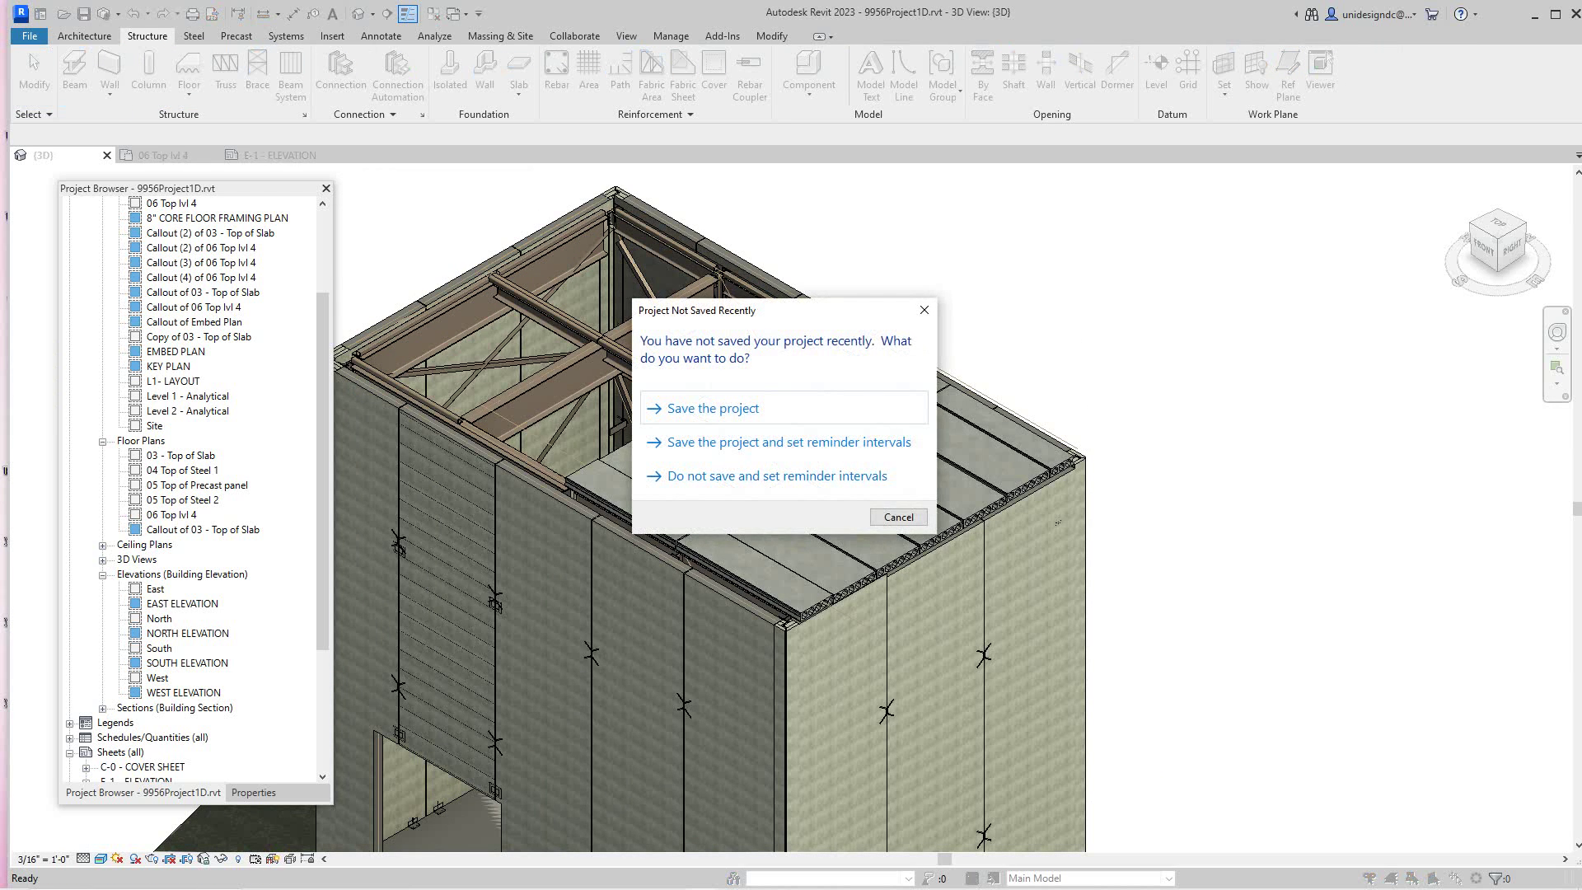
left_click(897, 517)
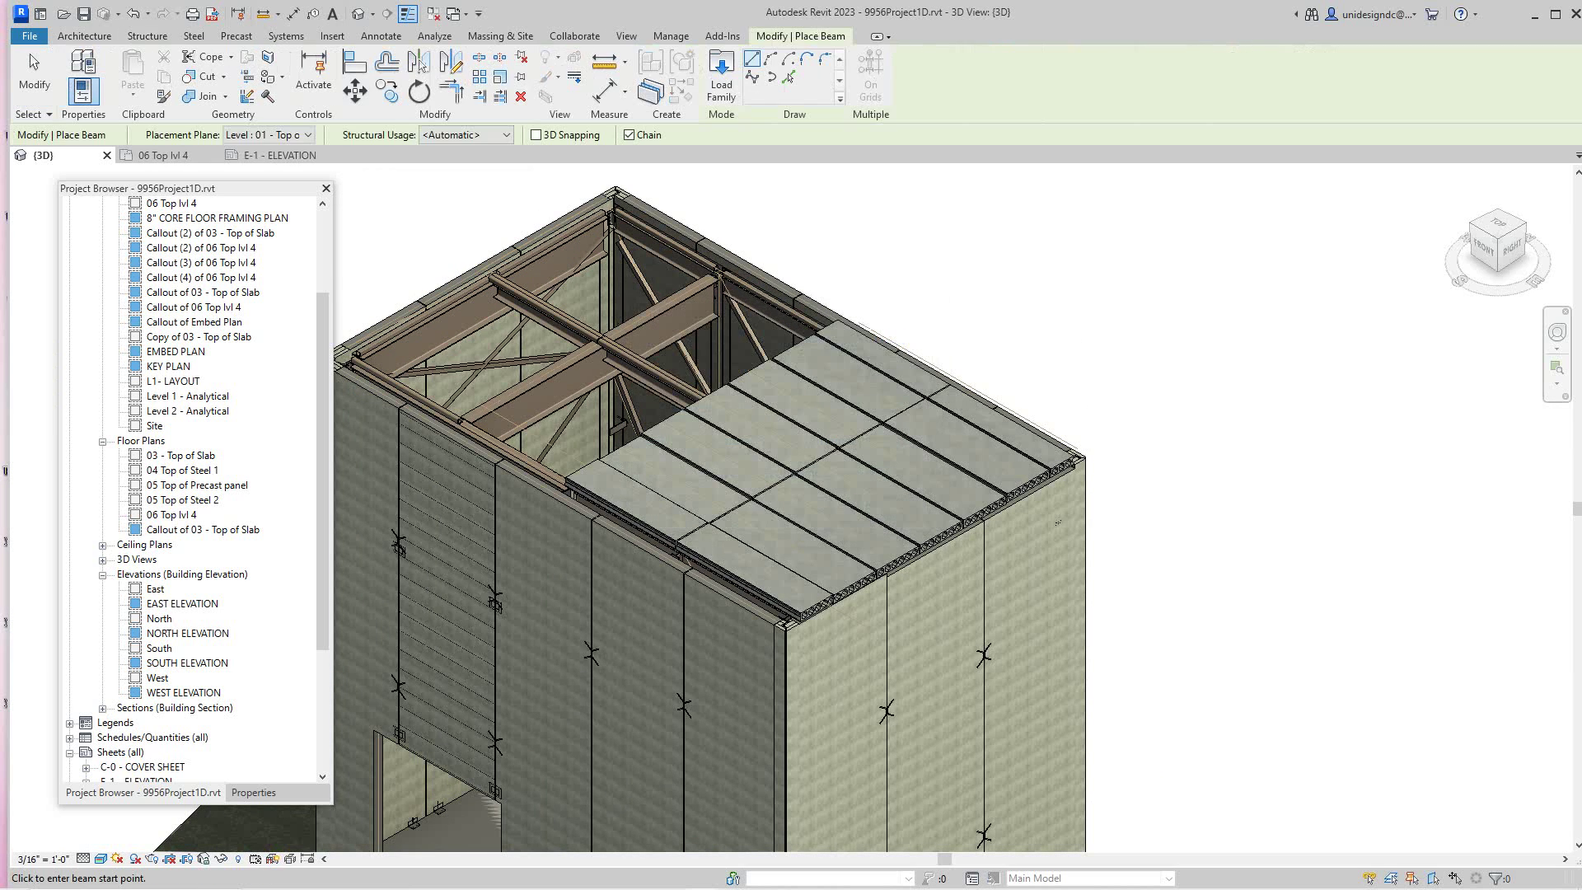
left_click(1035, 317)
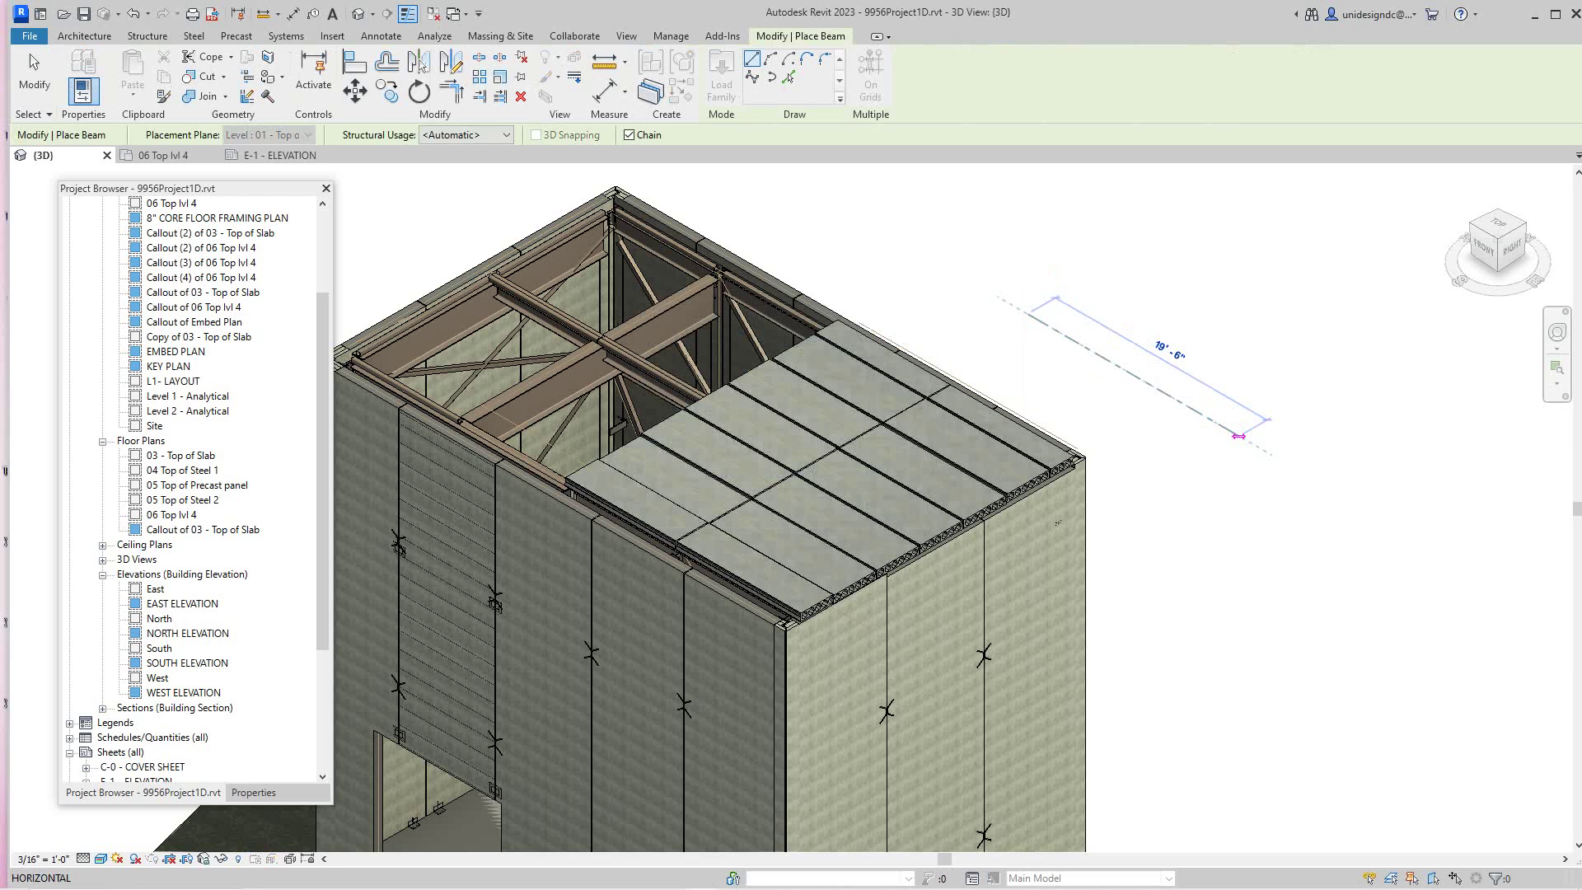
left_click(1239, 435)
right_click(1240, 436)
left_click(1269, 450)
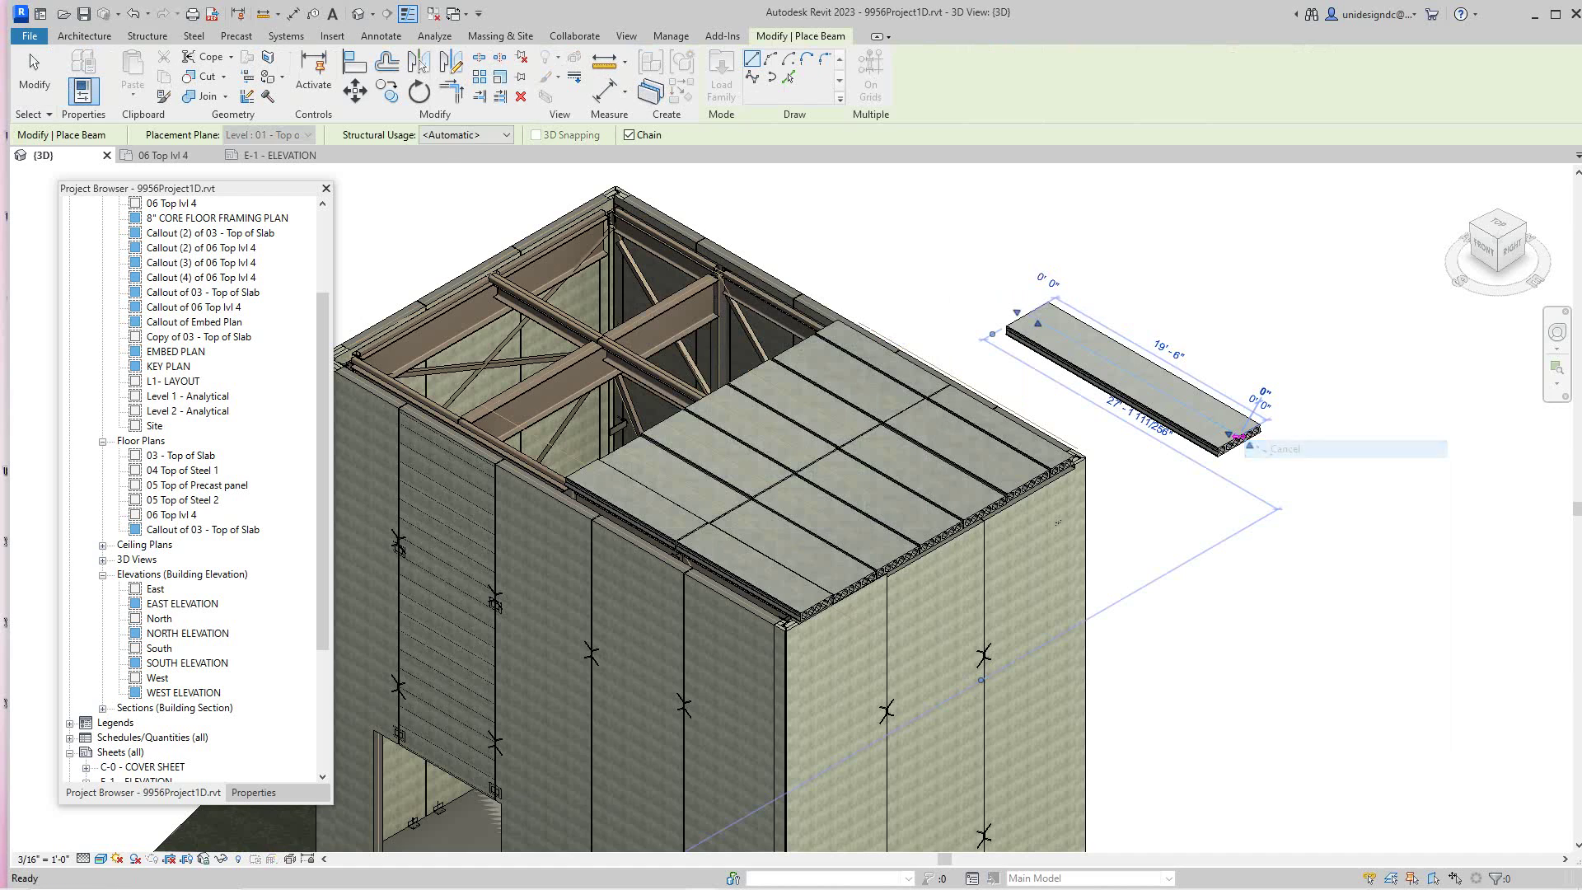
scroll(1249, 453, "up", 5)
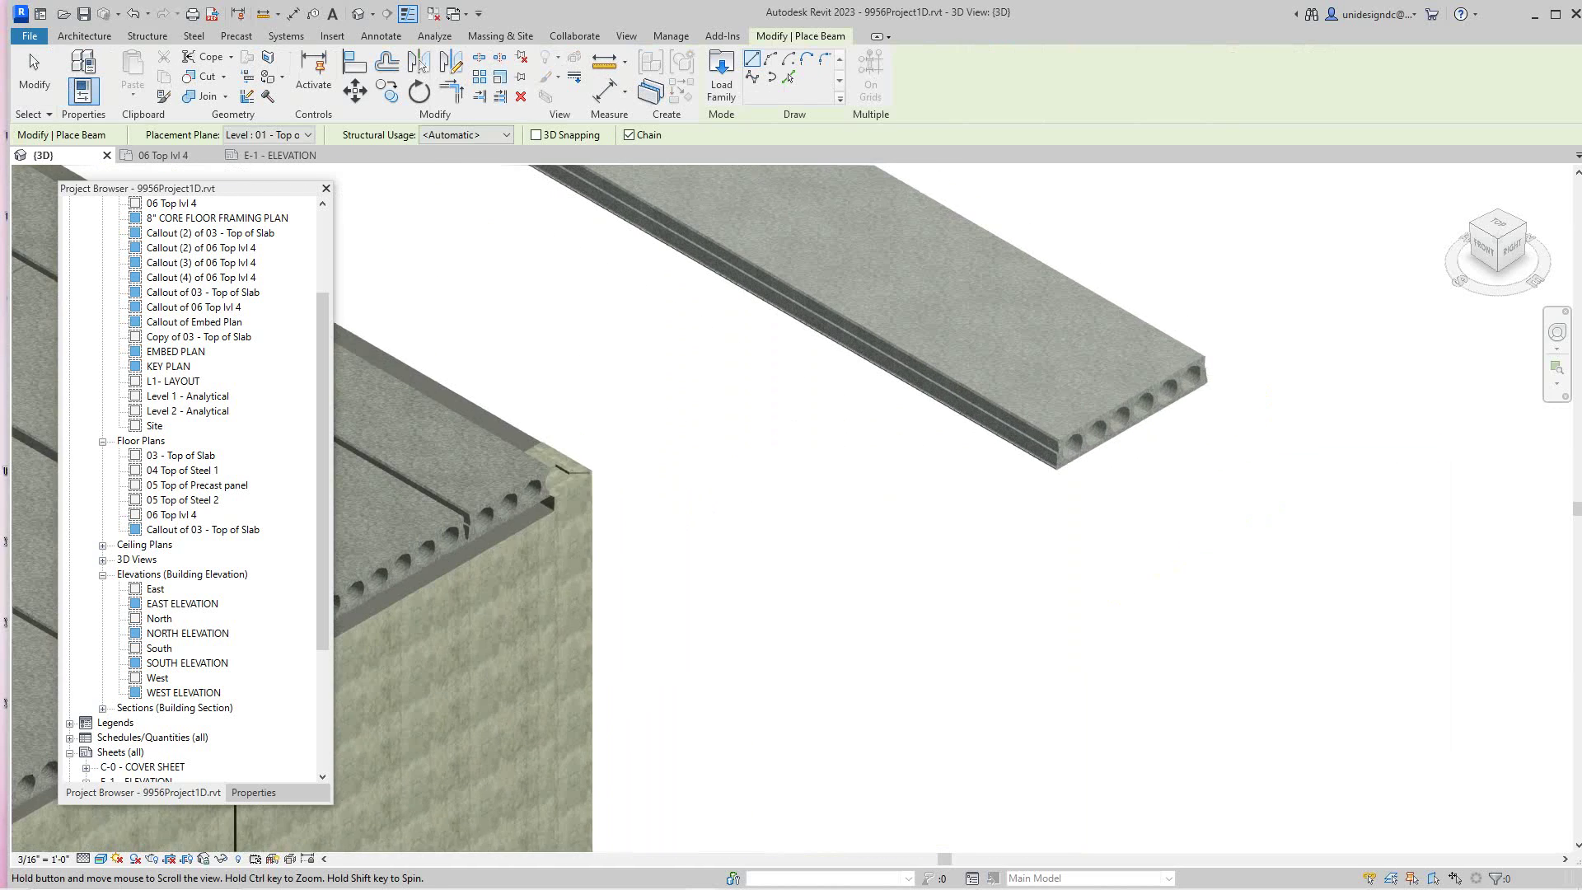
middle_click_drag(1093, 499, 1005, 492)
scroll(1006, 492, "down", 2)
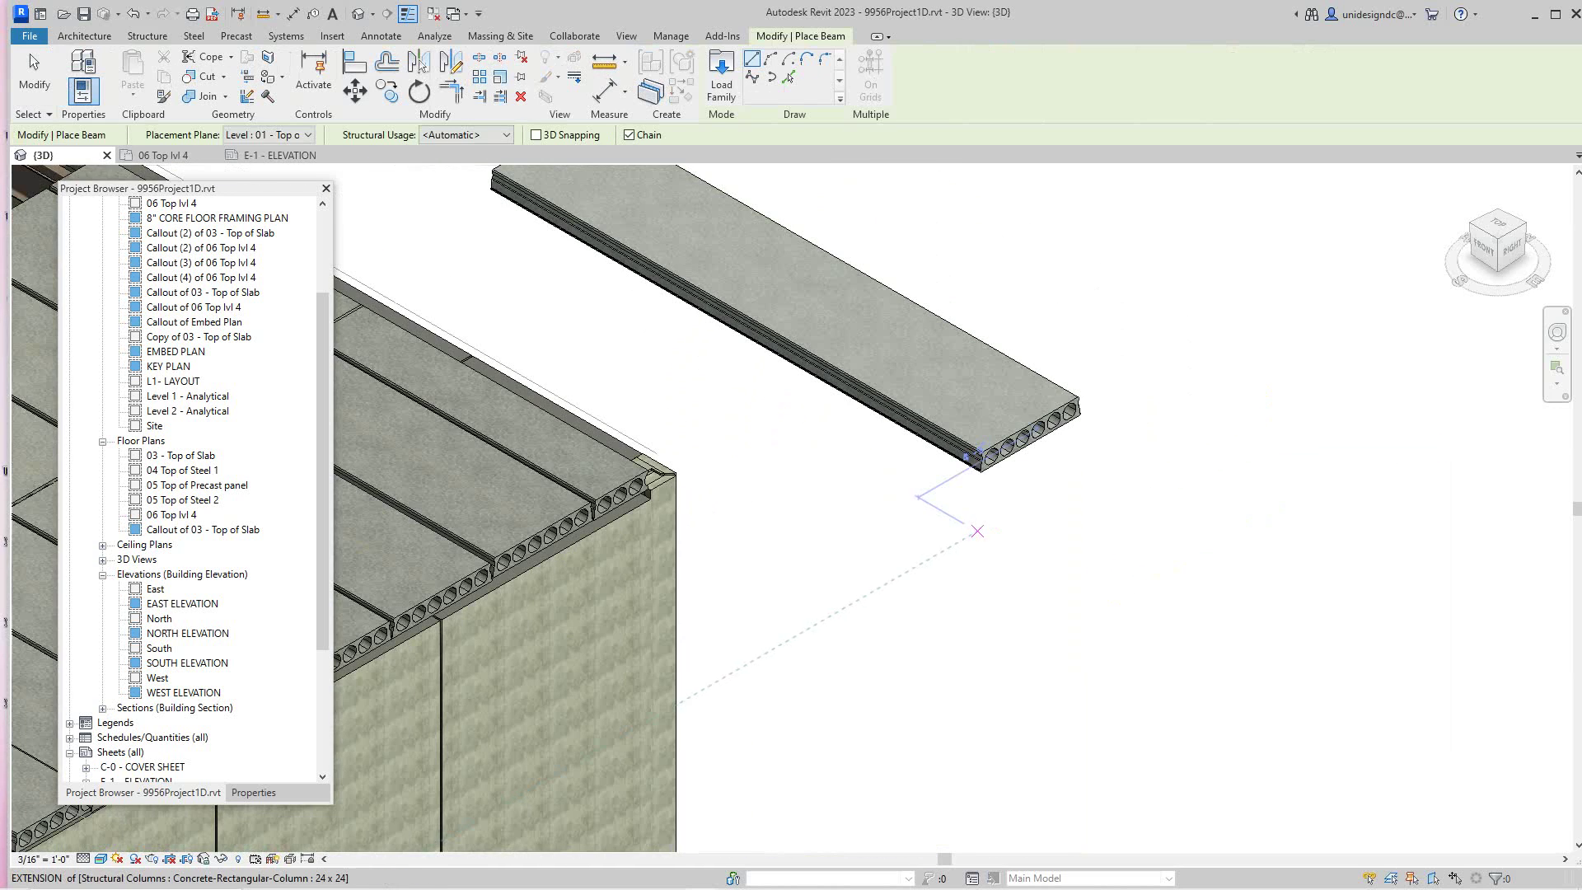
right_click(976, 531)
left_click(1001, 544)
- Select the newly placed plank and show its instance properties, including the Dimensions group
scroll(1005, 540, "up", 2)
scroll(1047, 521, "down", 3)
middle_click_drag(1047, 521, 1048, 585)
scroll(1050, 561, "up", 4)
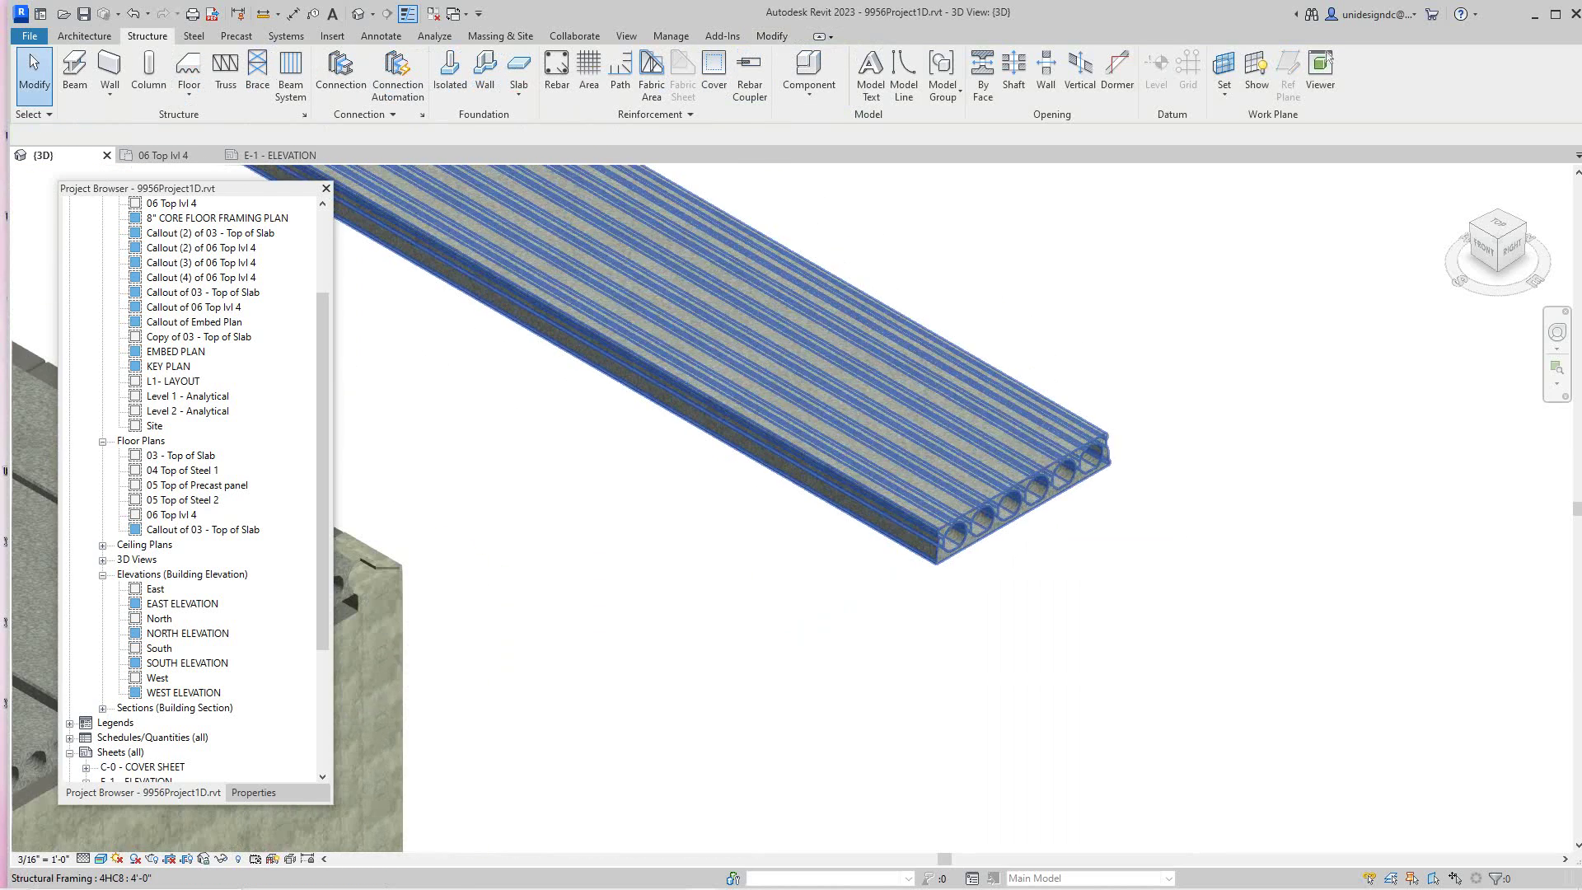
scroll(1046, 569, "up", 1)
scroll(1046, 568, "down", 2)
scroll(1046, 569, "up", 3)
scroll(1046, 568, "down", 4)
scroll(1046, 569, "up", 1)
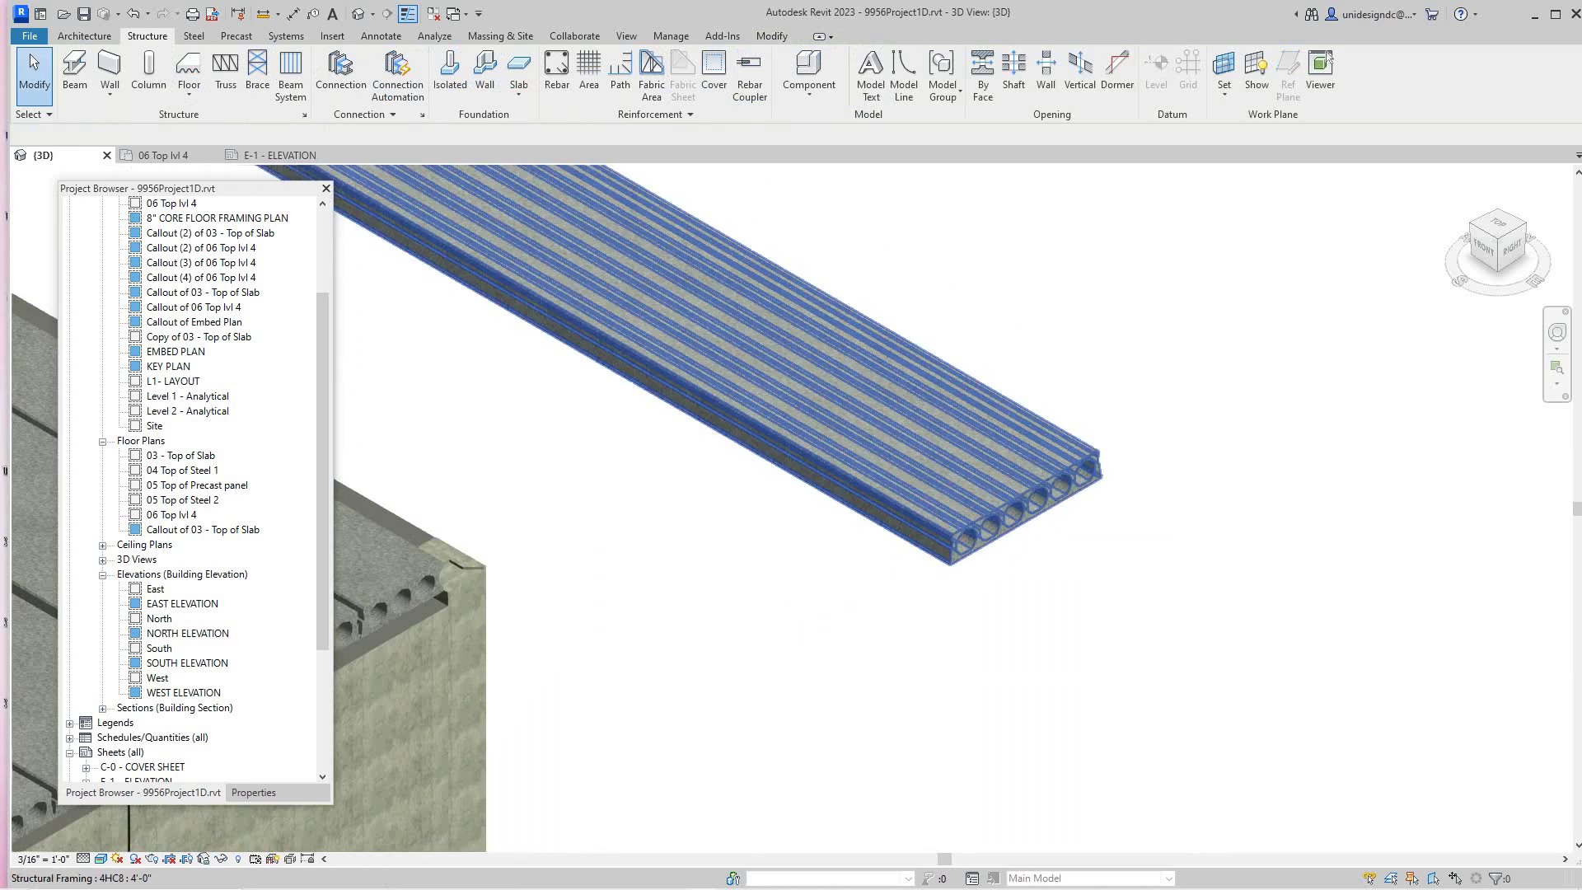
left_click(1032, 501)
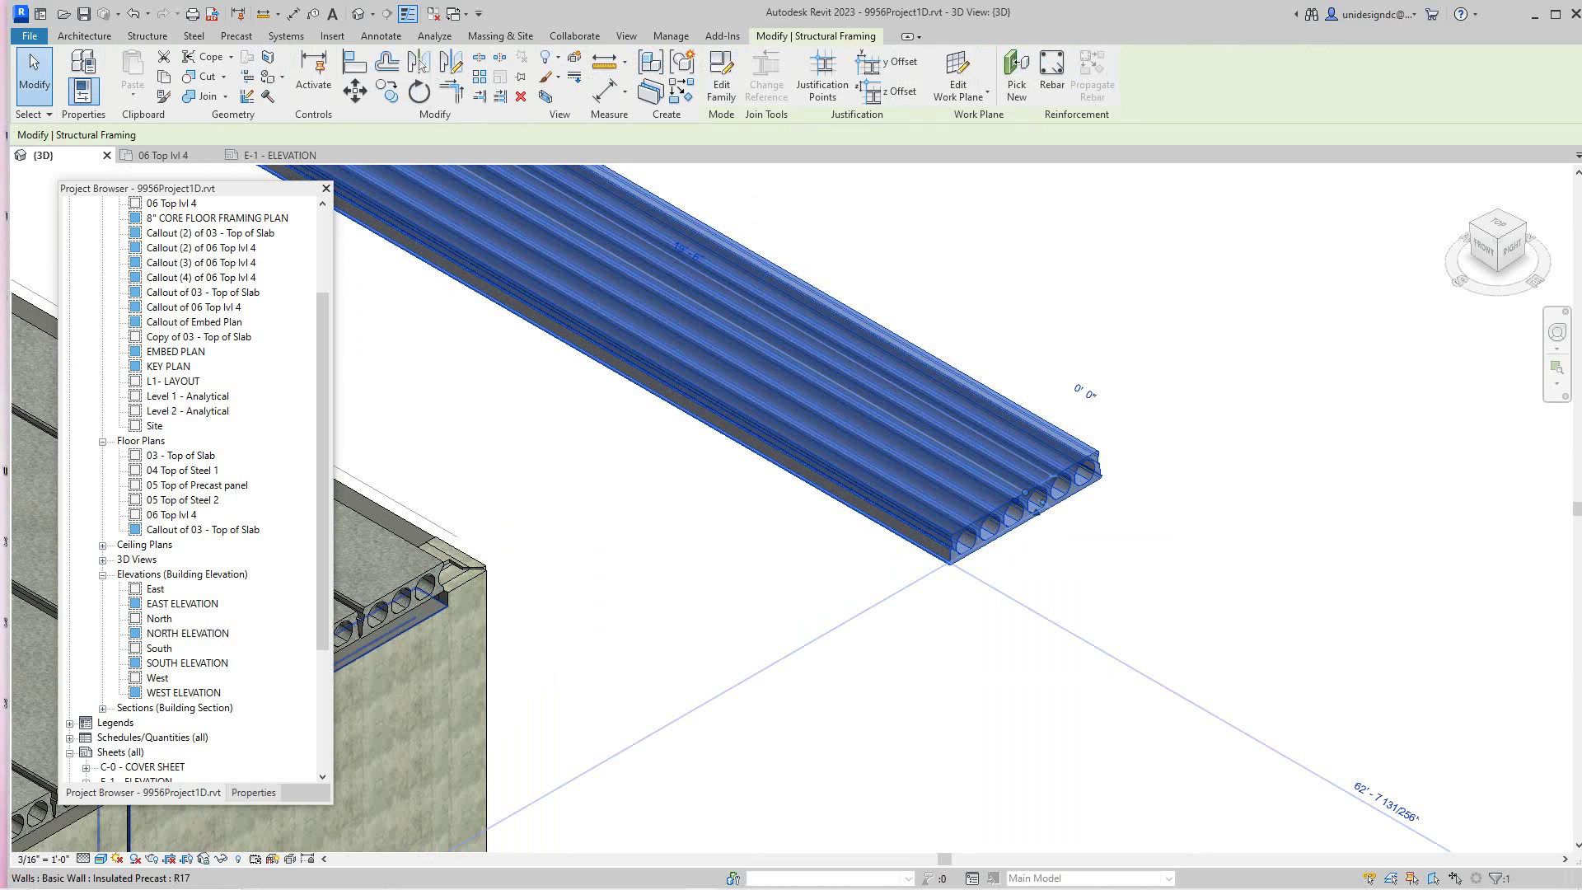
left_click(253, 792)
scroll(190, 520, "down", 4)
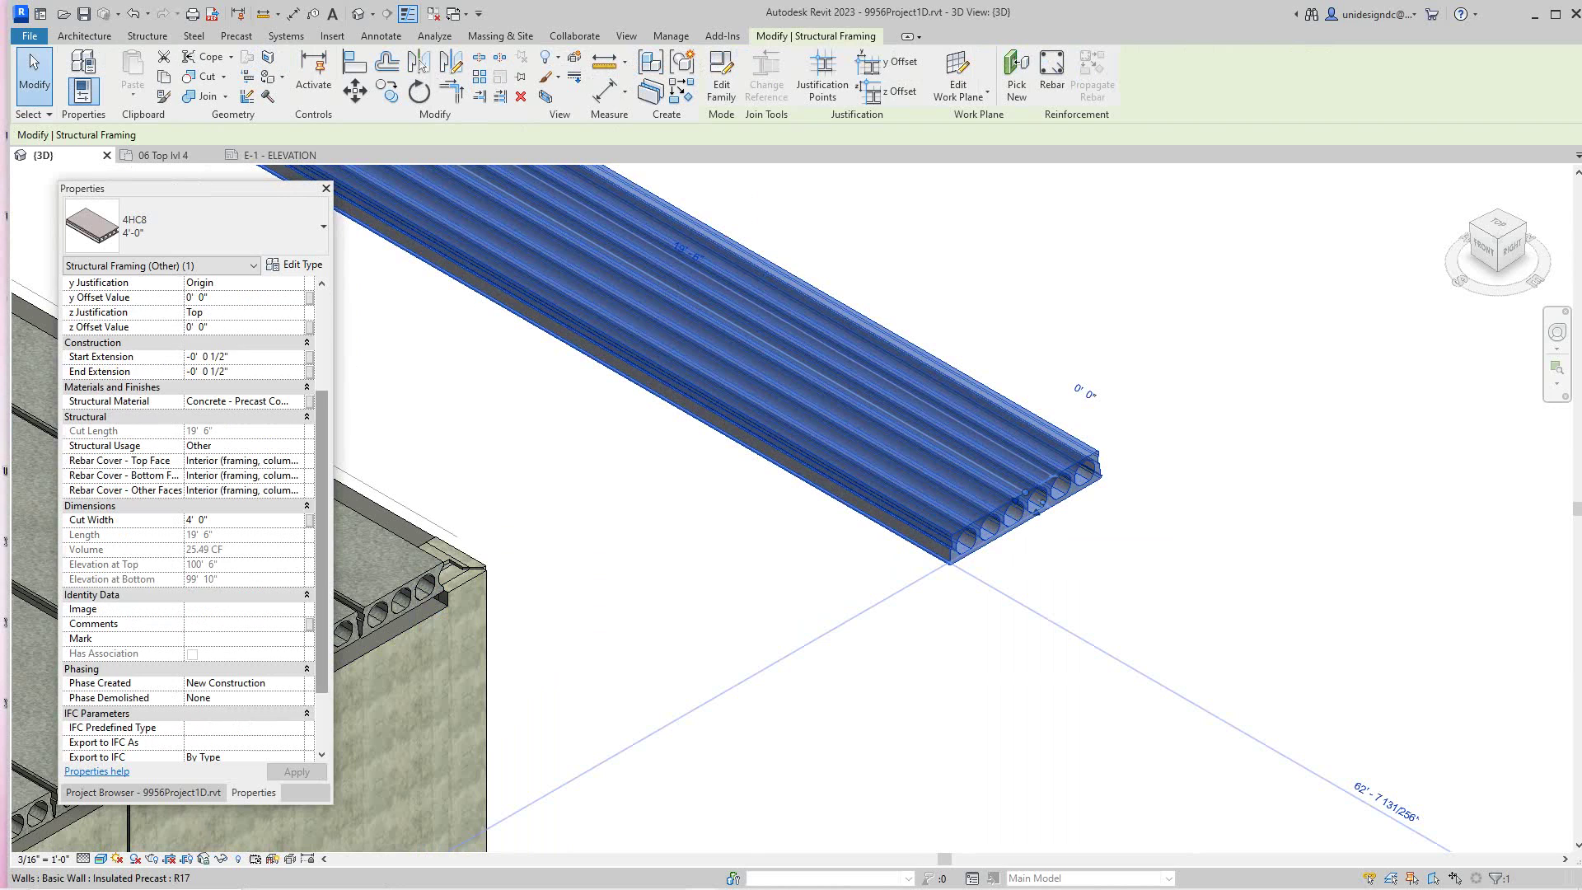
scroll(190, 519, "up", 2)
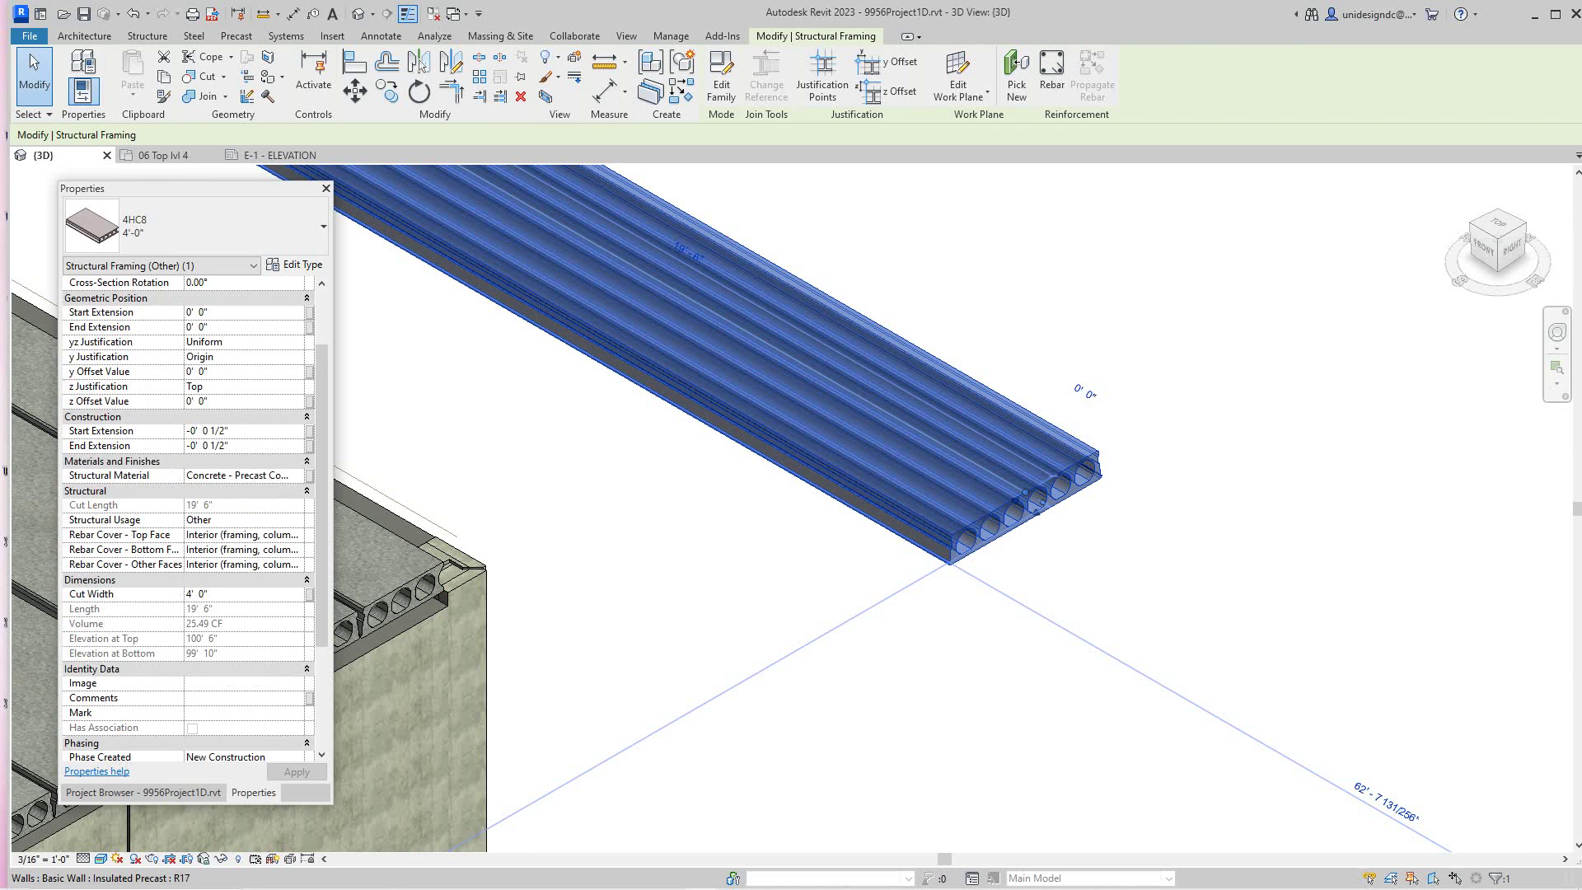
scroll(190, 519, "down", 2)
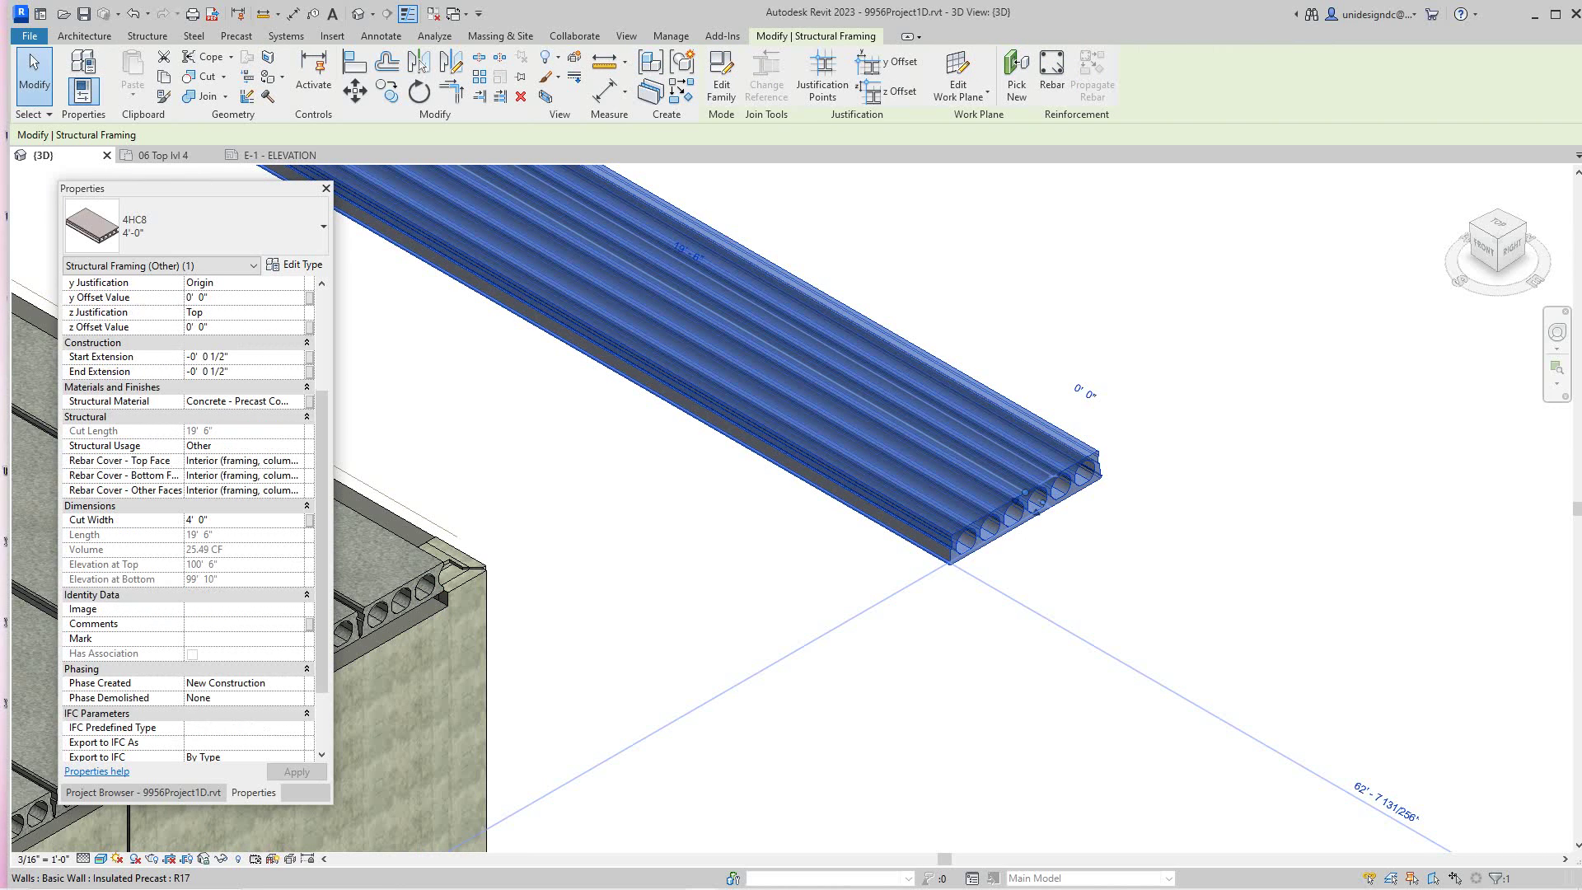
- Set the plank's Cut Width to 3' 0" and inspect the cut edge in 3D
left_click(192, 520)
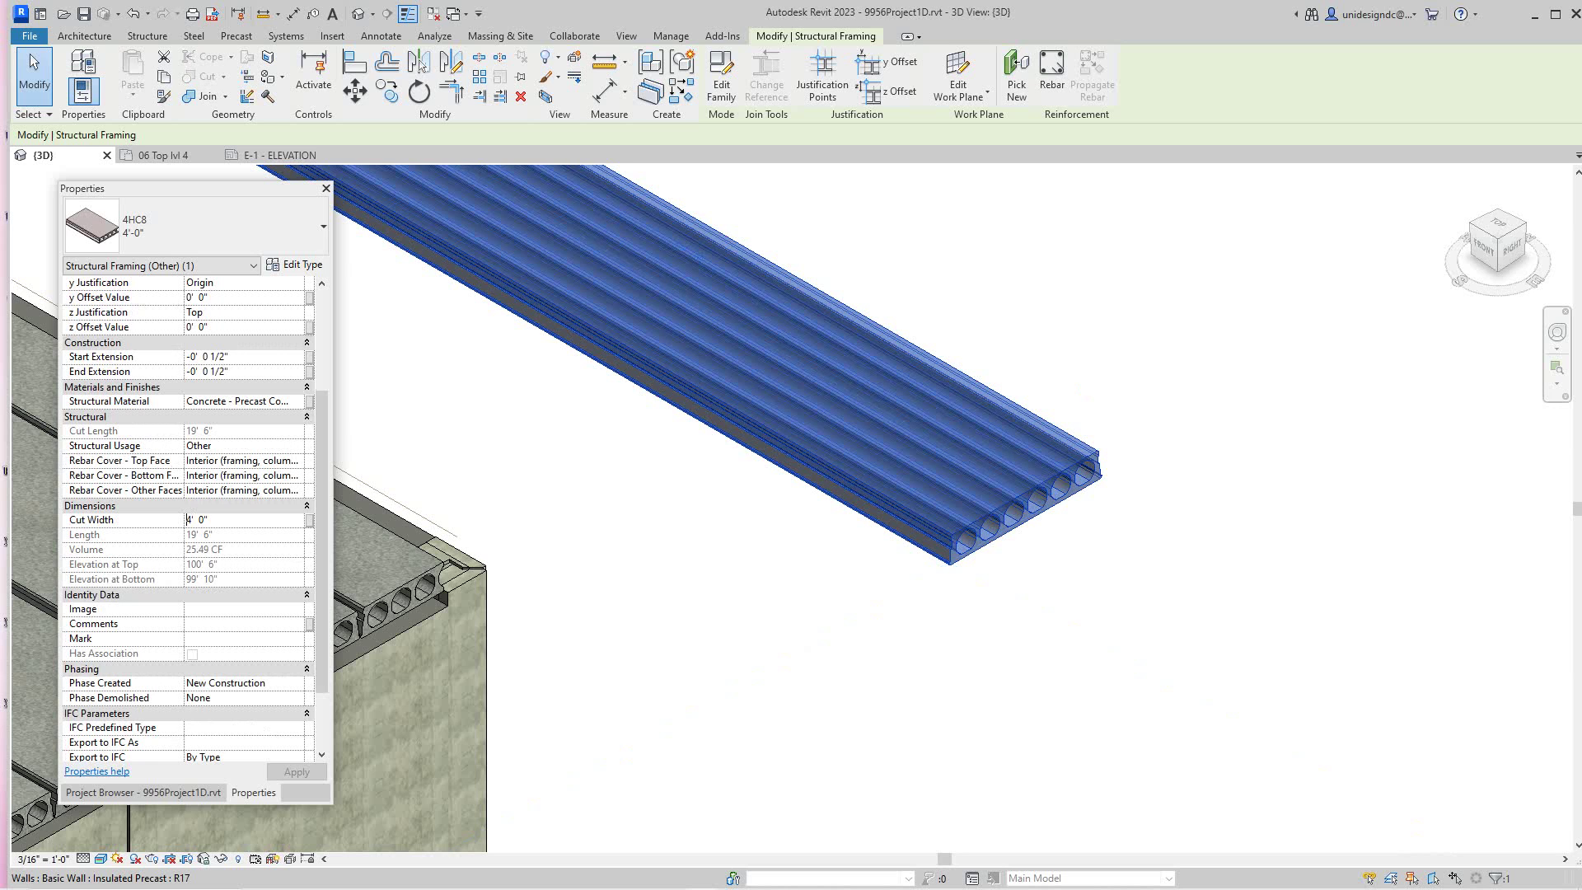
double_click(189, 520)
type("3.5")
left_click(742, 450)
scroll(1019, 546, "up", 3)
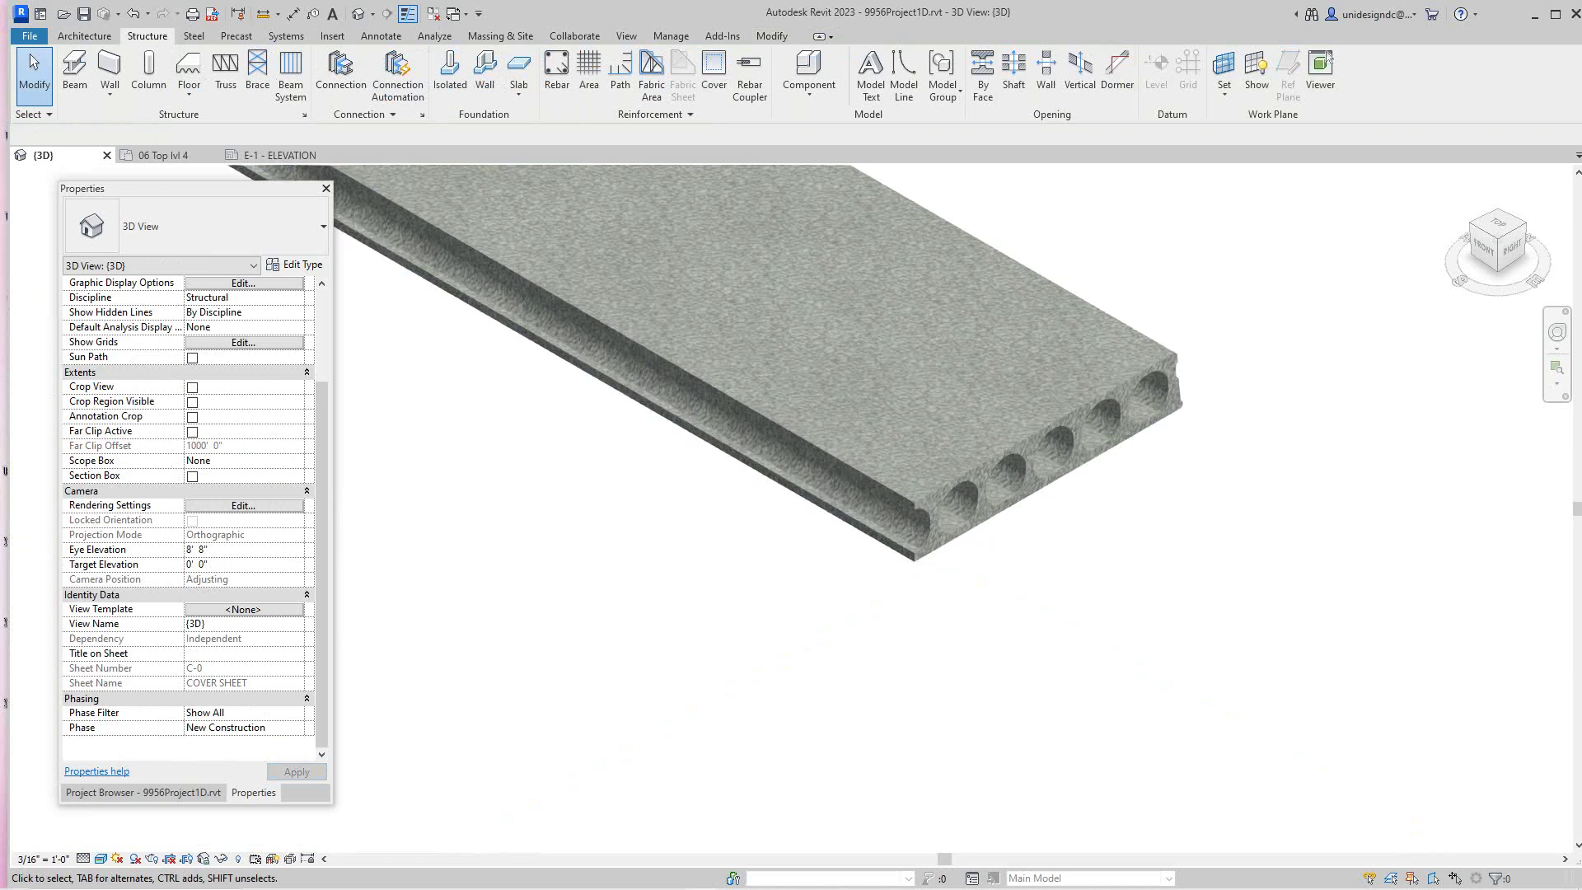
scroll(1024, 553, "down", 1)
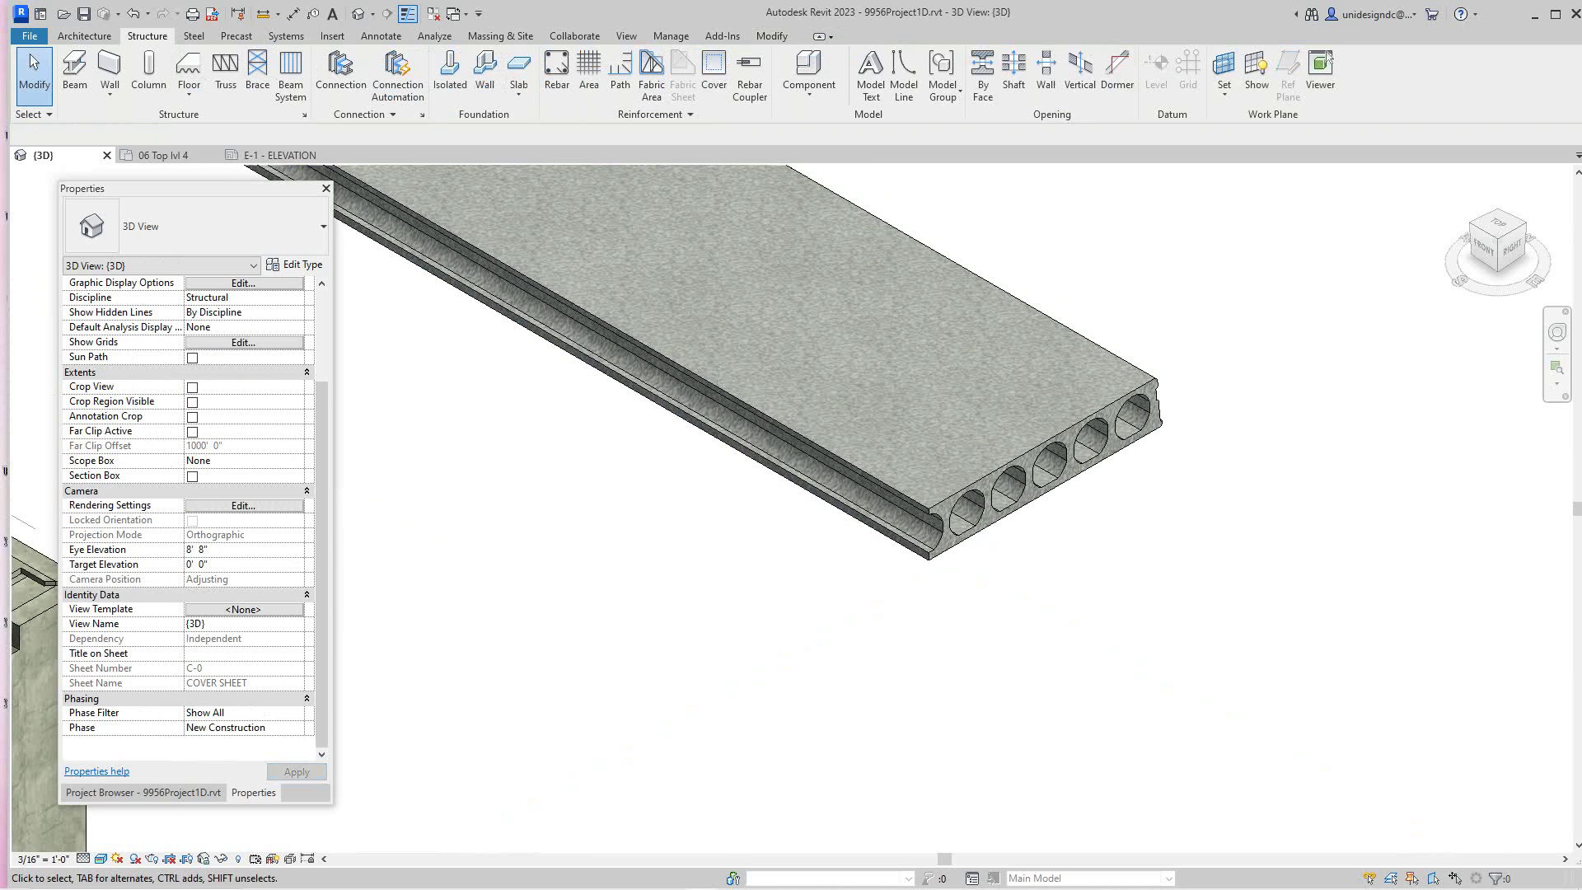
scroll(896, 590, "down", 2)
- Set the freestanding plank's Cut Width to 2' 6"
left_click(898, 535)
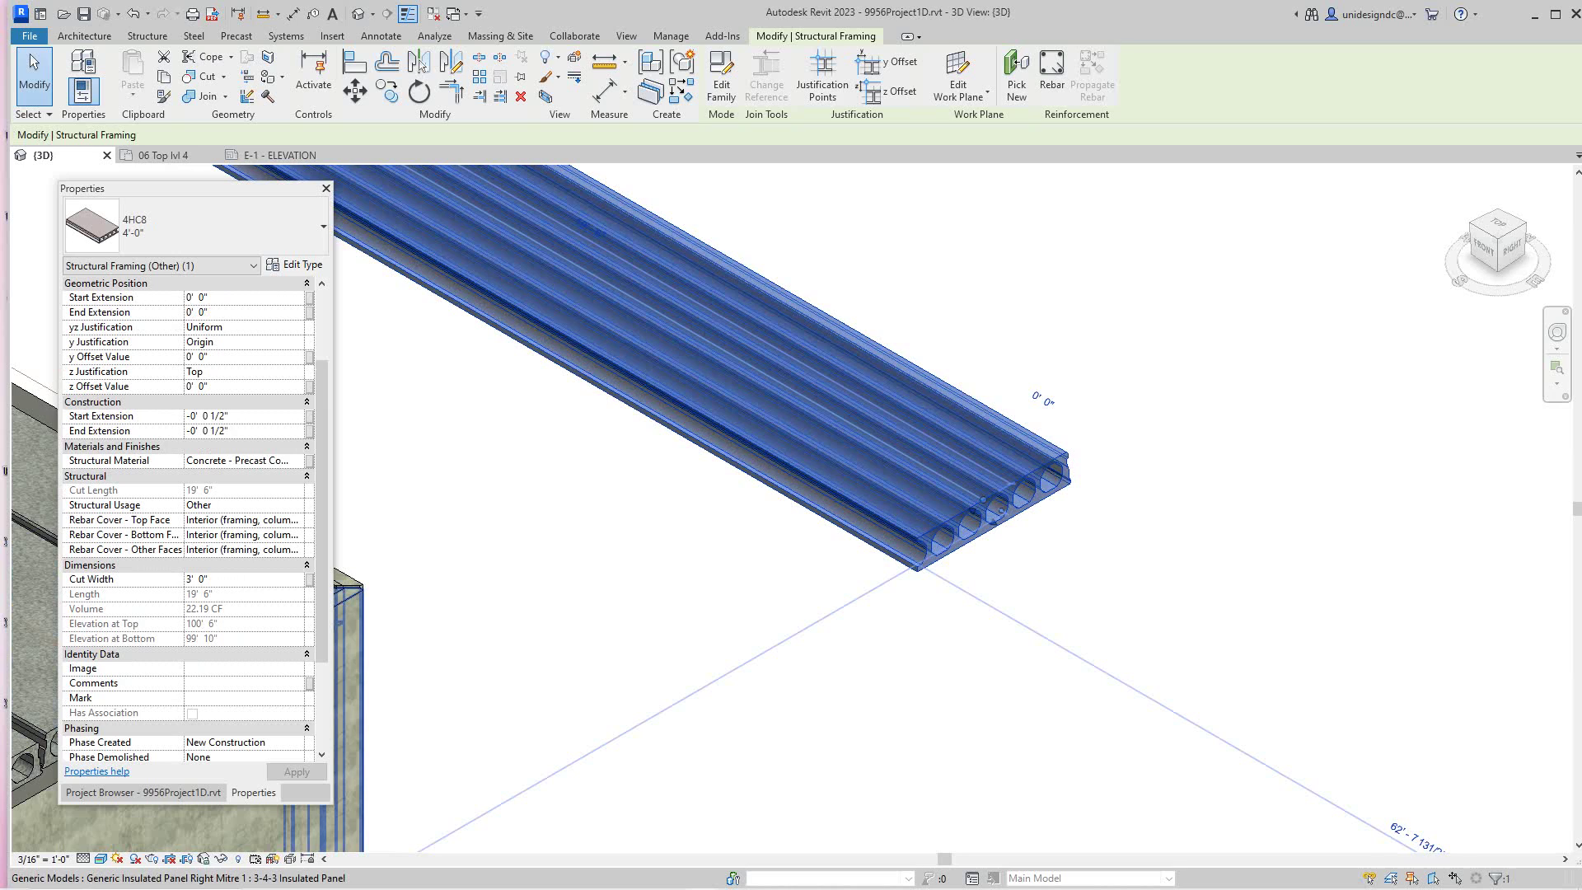
left_click(197, 579)
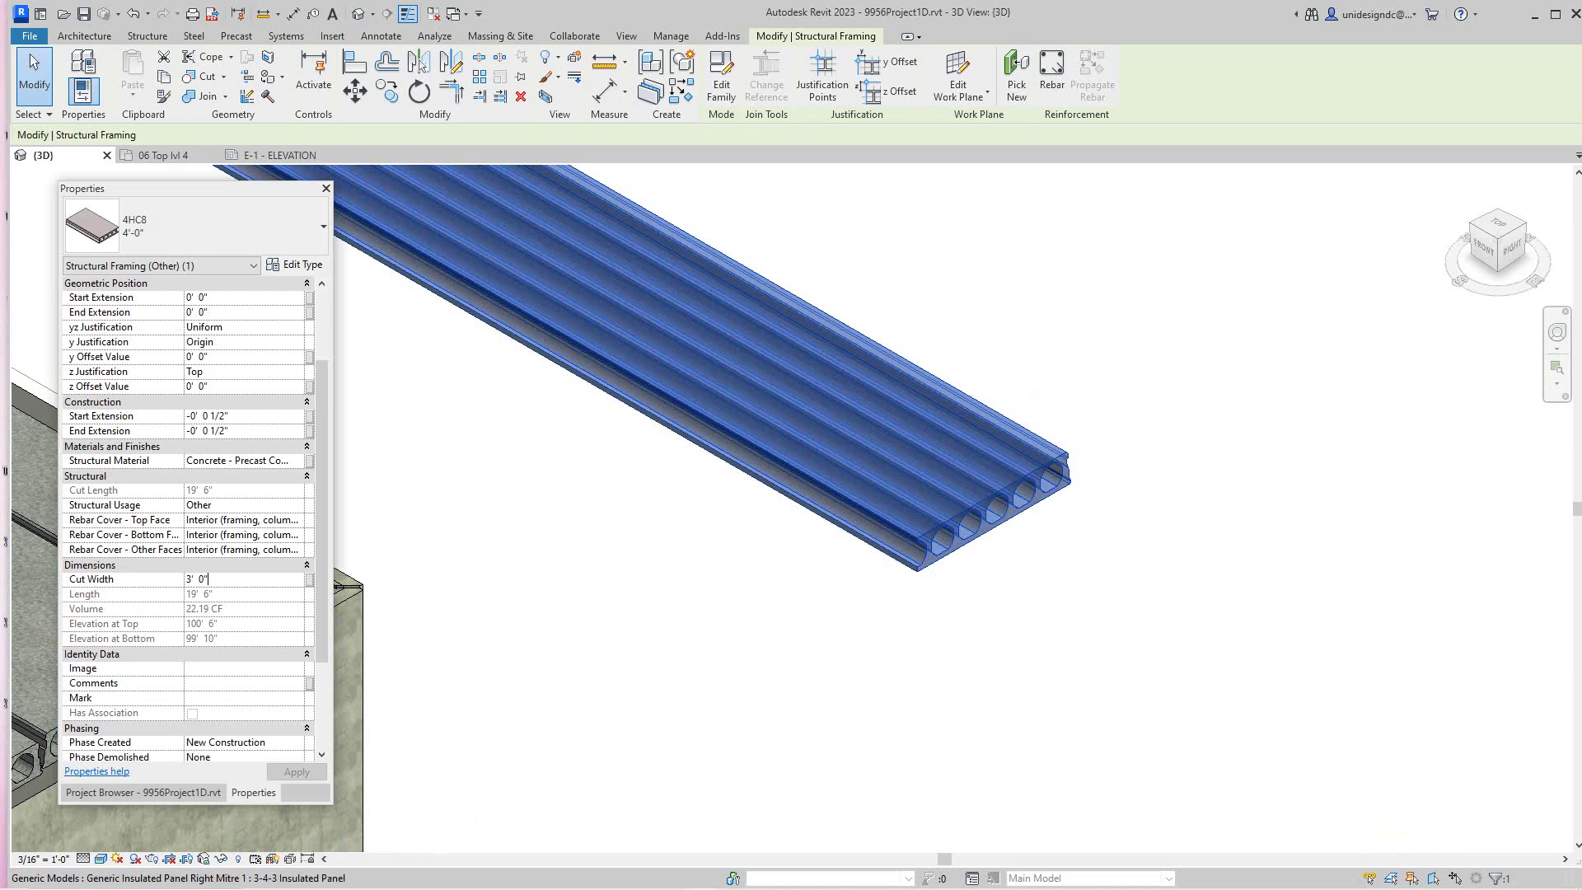
left_click_drag(208, 580, 185, 579)
type("2' 6\"")
key("Return")
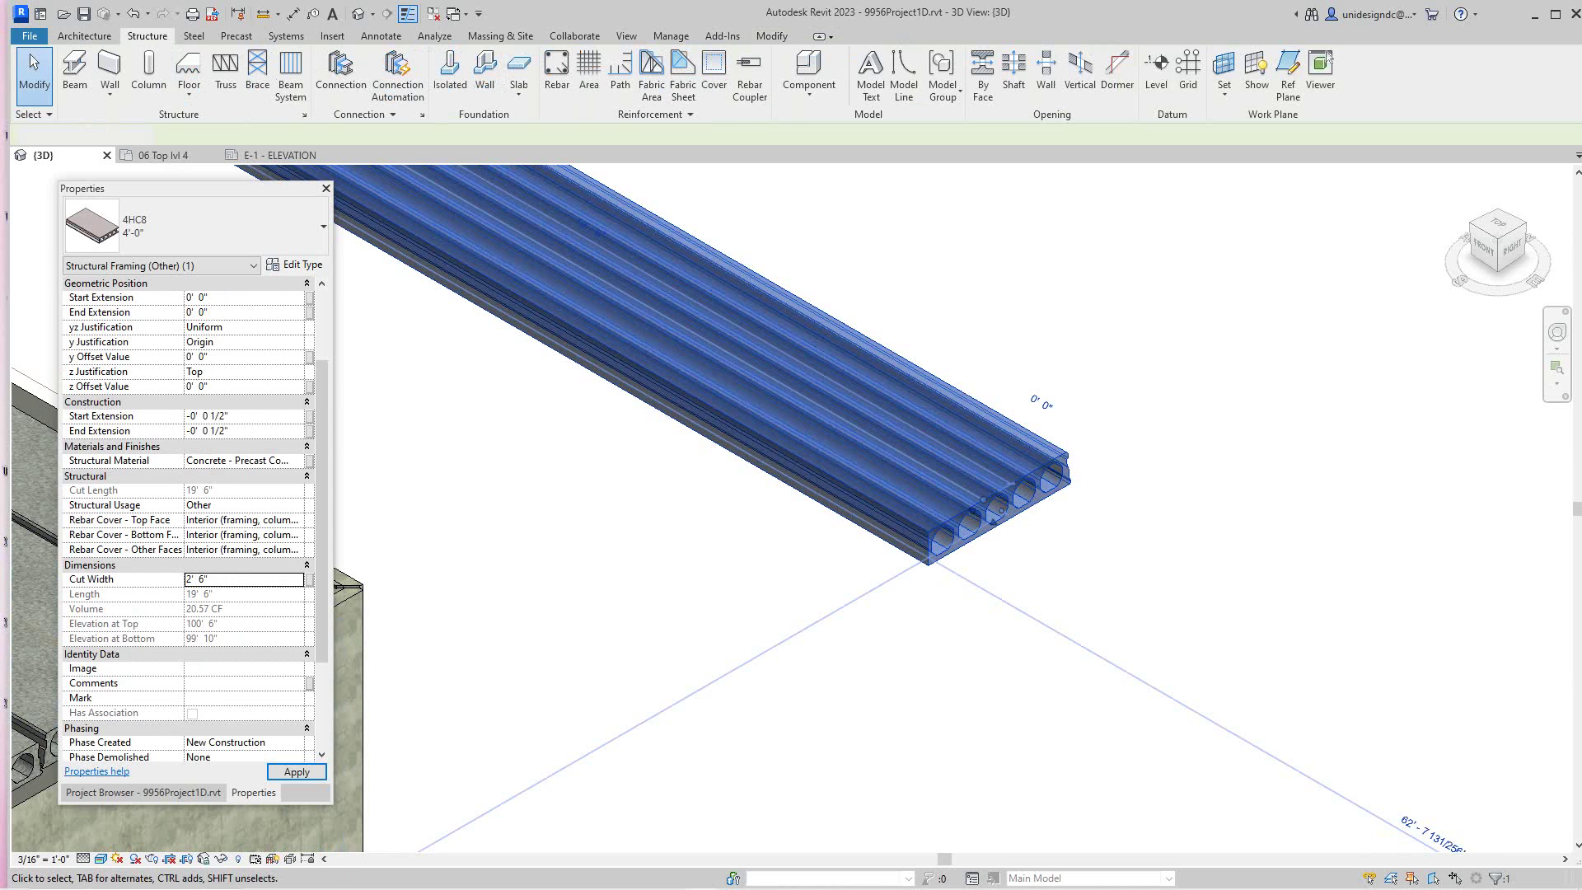
key("Escape")
- Set the freestanding plank's Cut Width to 1' 0"
scroll(1047, 524, "up", 3)
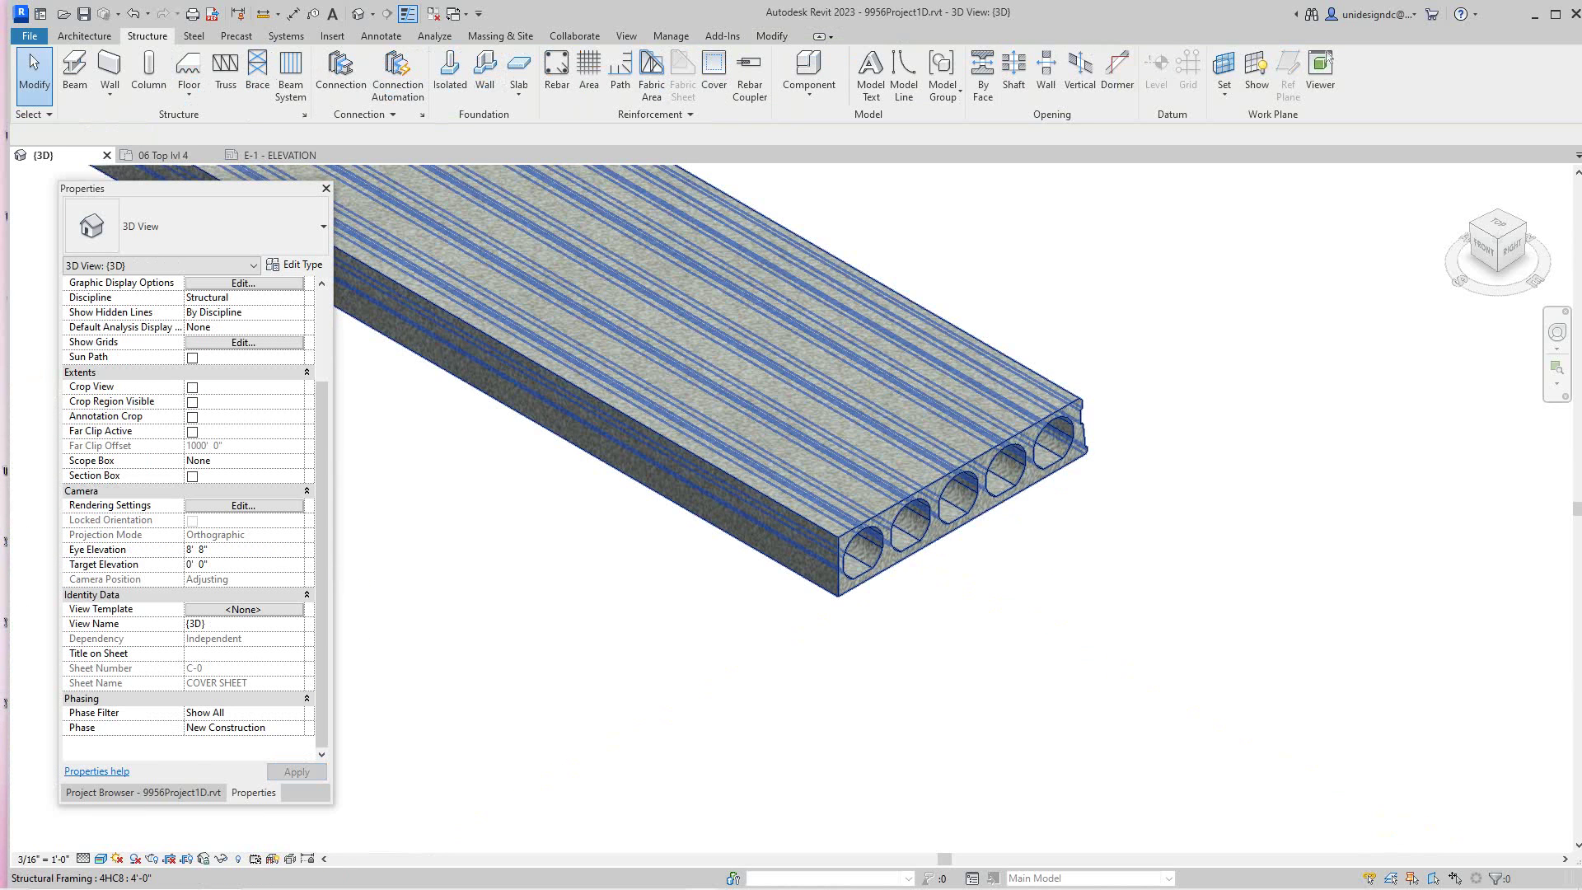
scroll(824, 544, "down", 2)
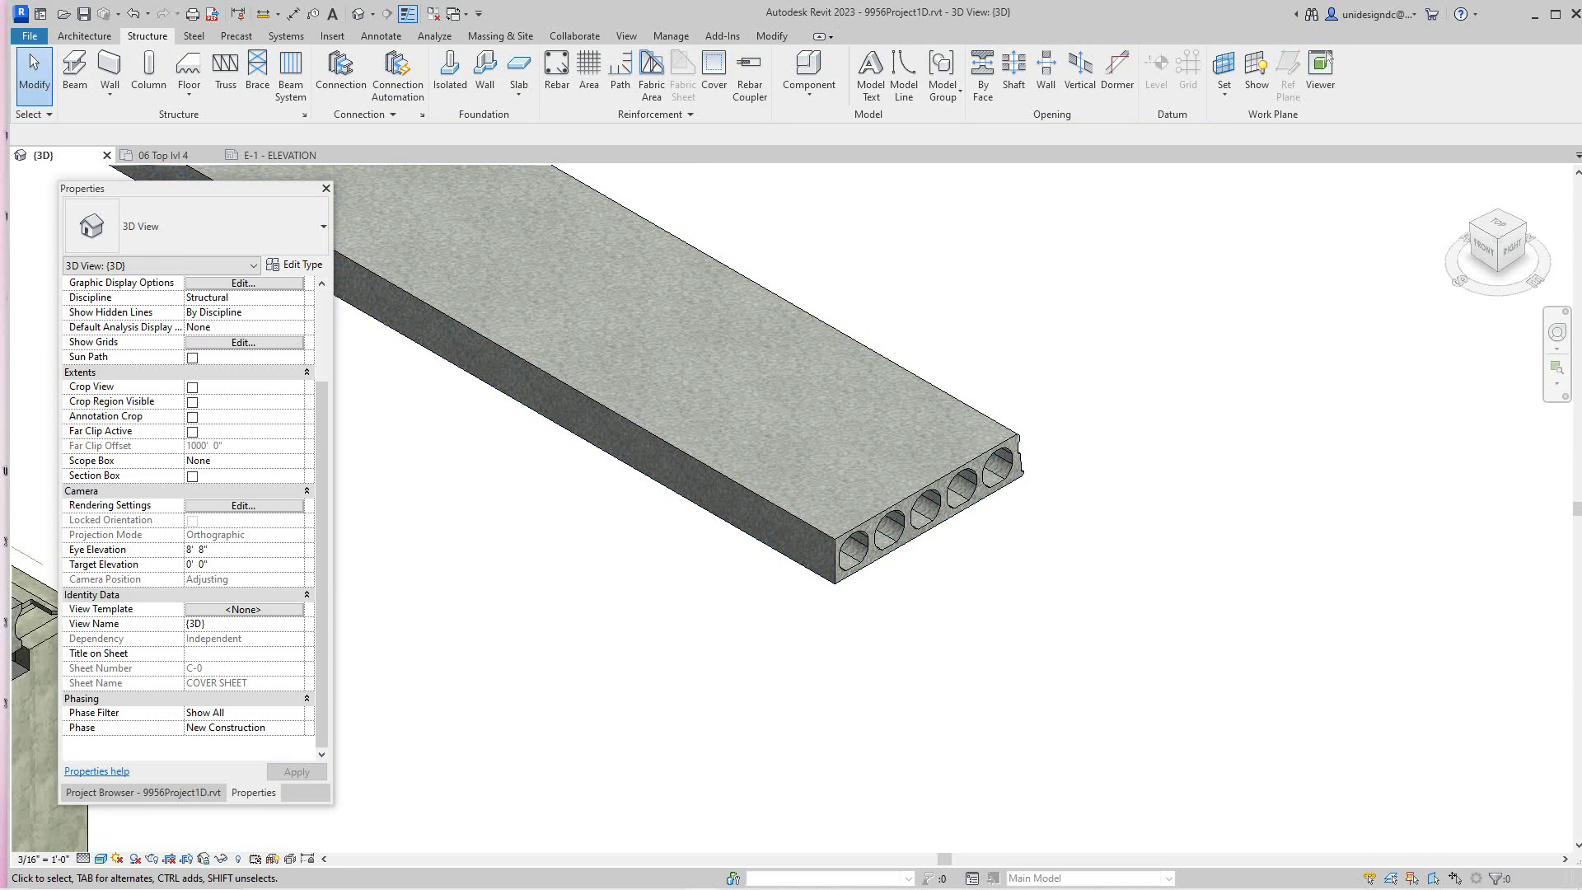
scroll(829, 610, "up", 3)
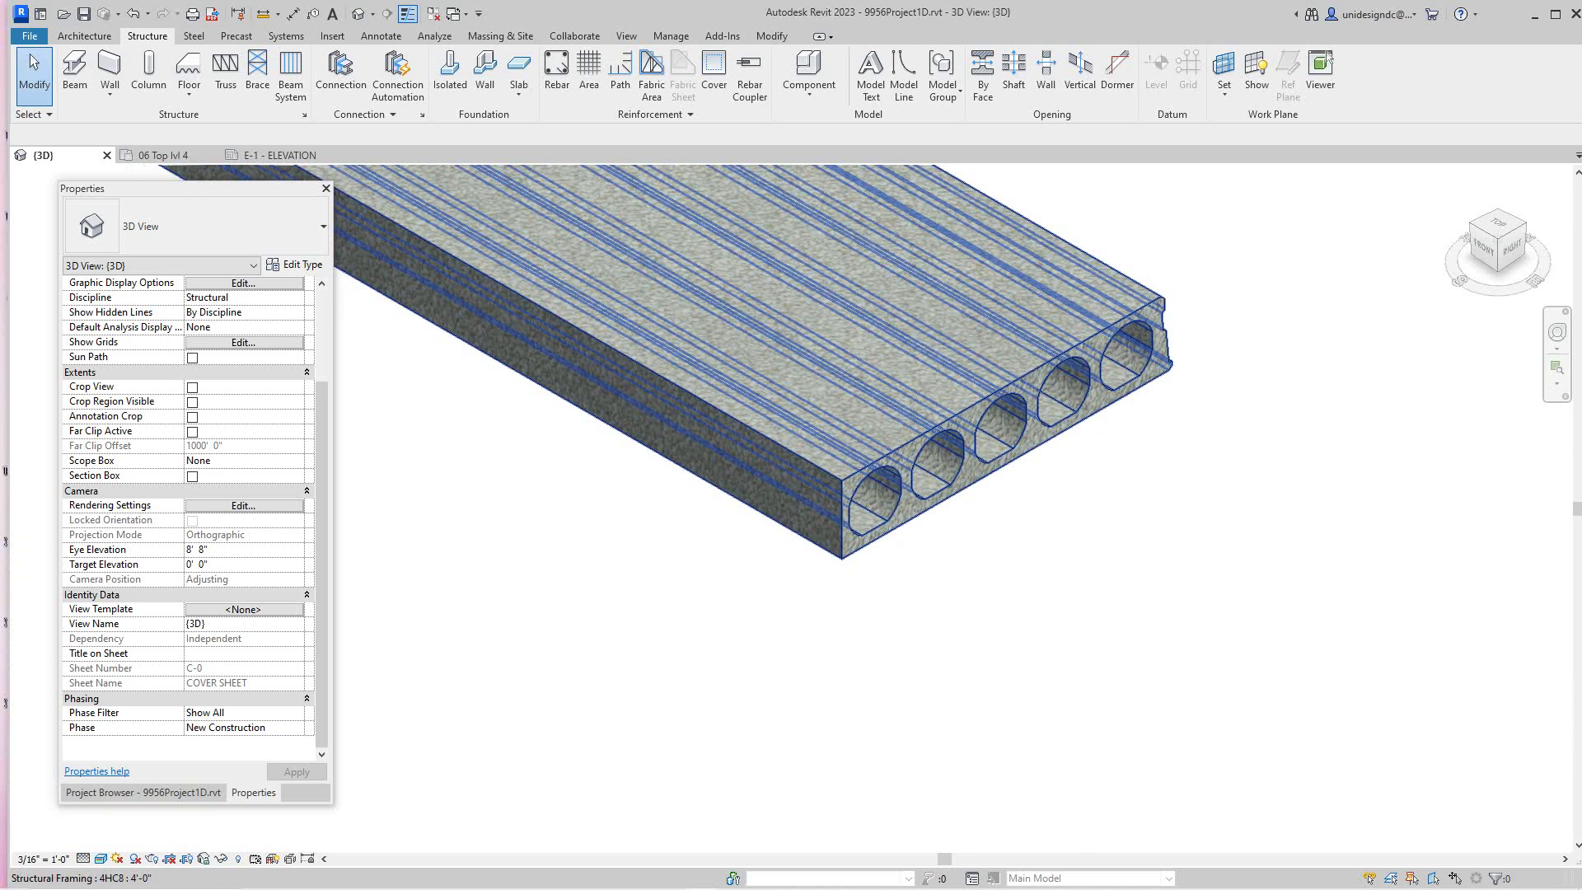
left_click(832, 536)
scroll(841, 553, "down", 2)
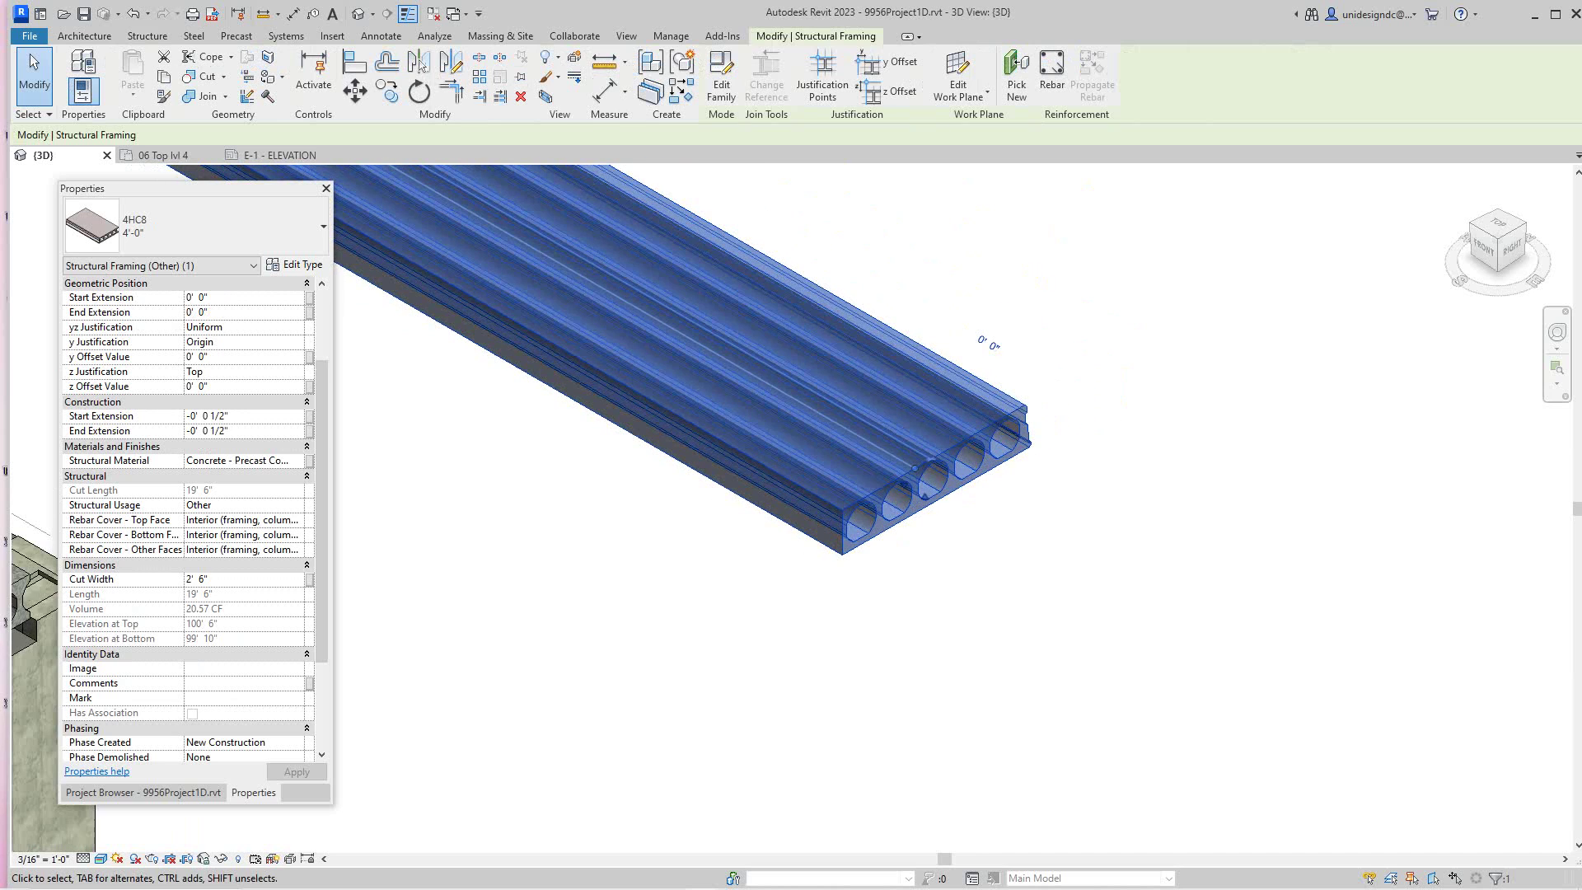
left_click(201, 579)
double_click(198, 579)
type("3")
key("Return")
key("Escape")
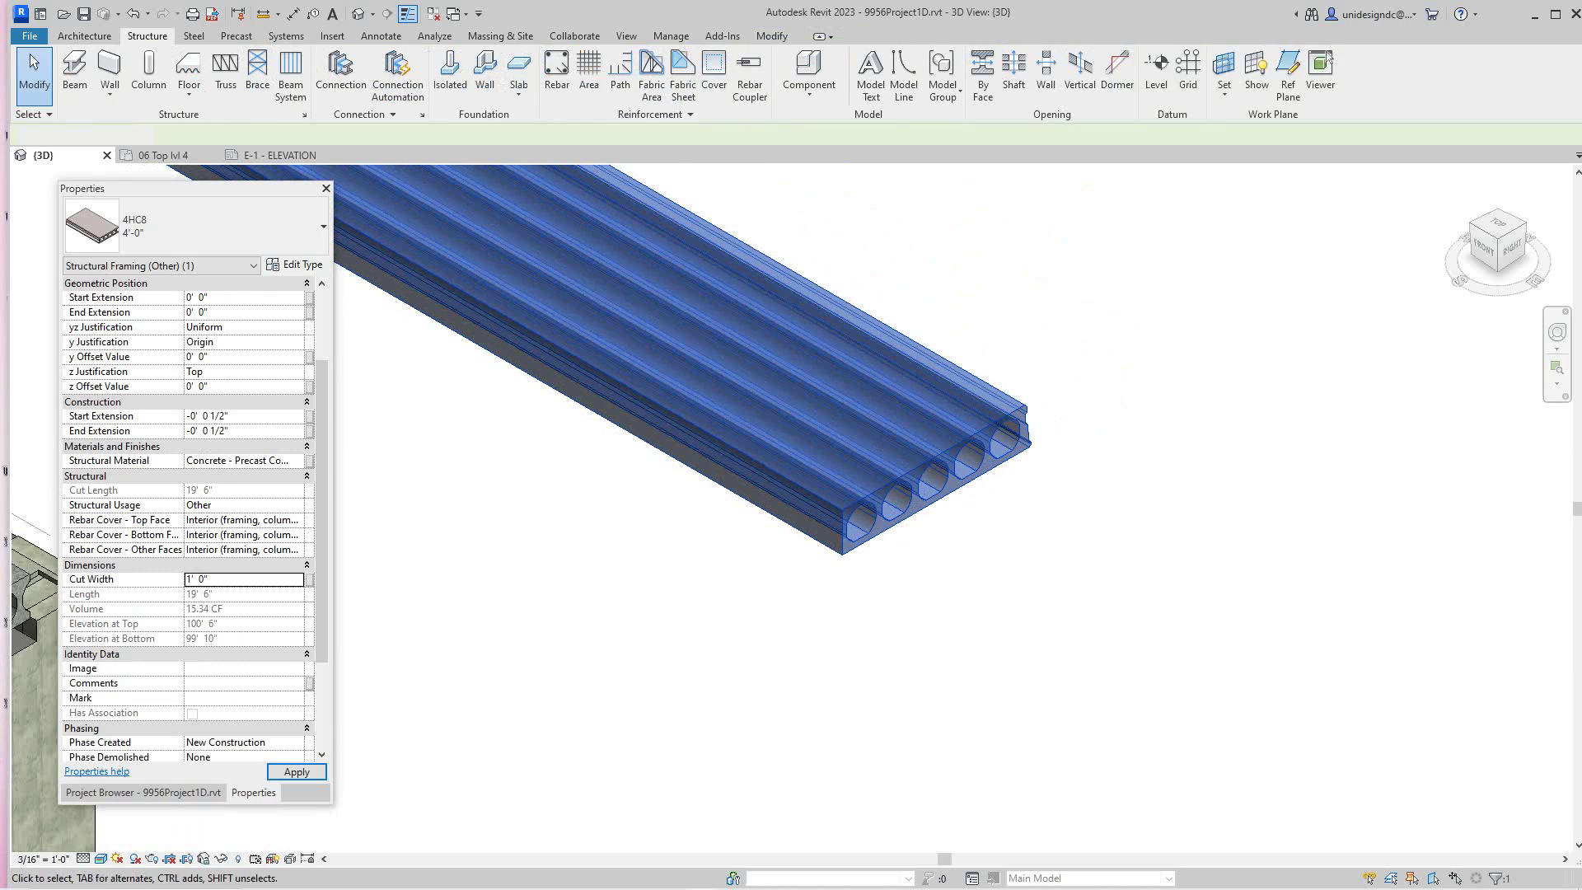
- Inspect the cut side edge and the hollow cores at the end of the freestanding plank in 3D
scroll(898, 470, "up", 5)
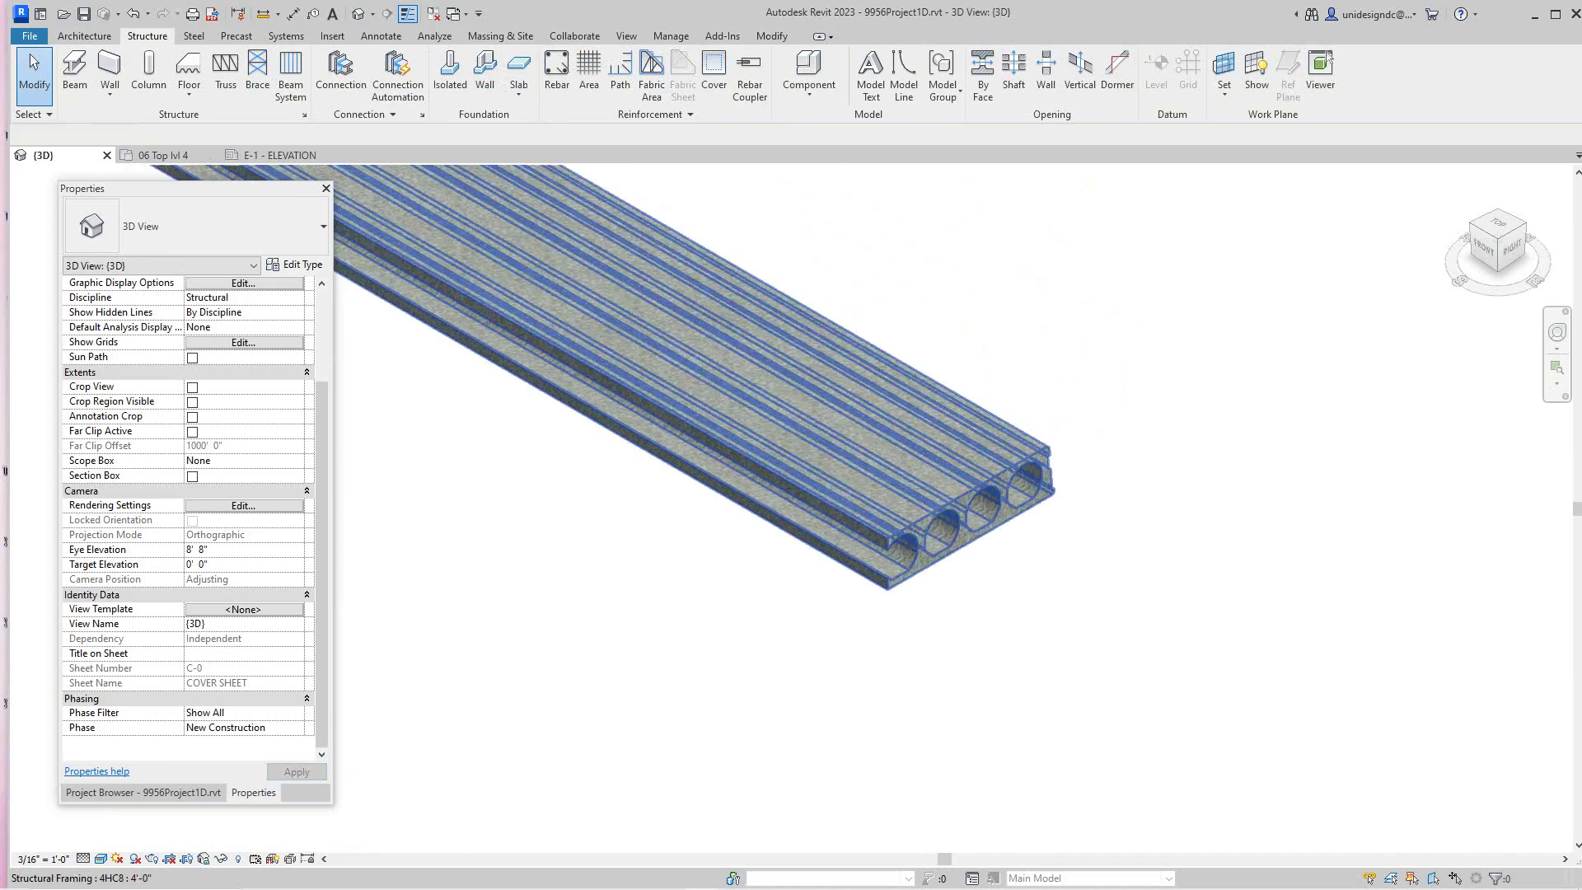
scroll(861, 578, "down", 5)
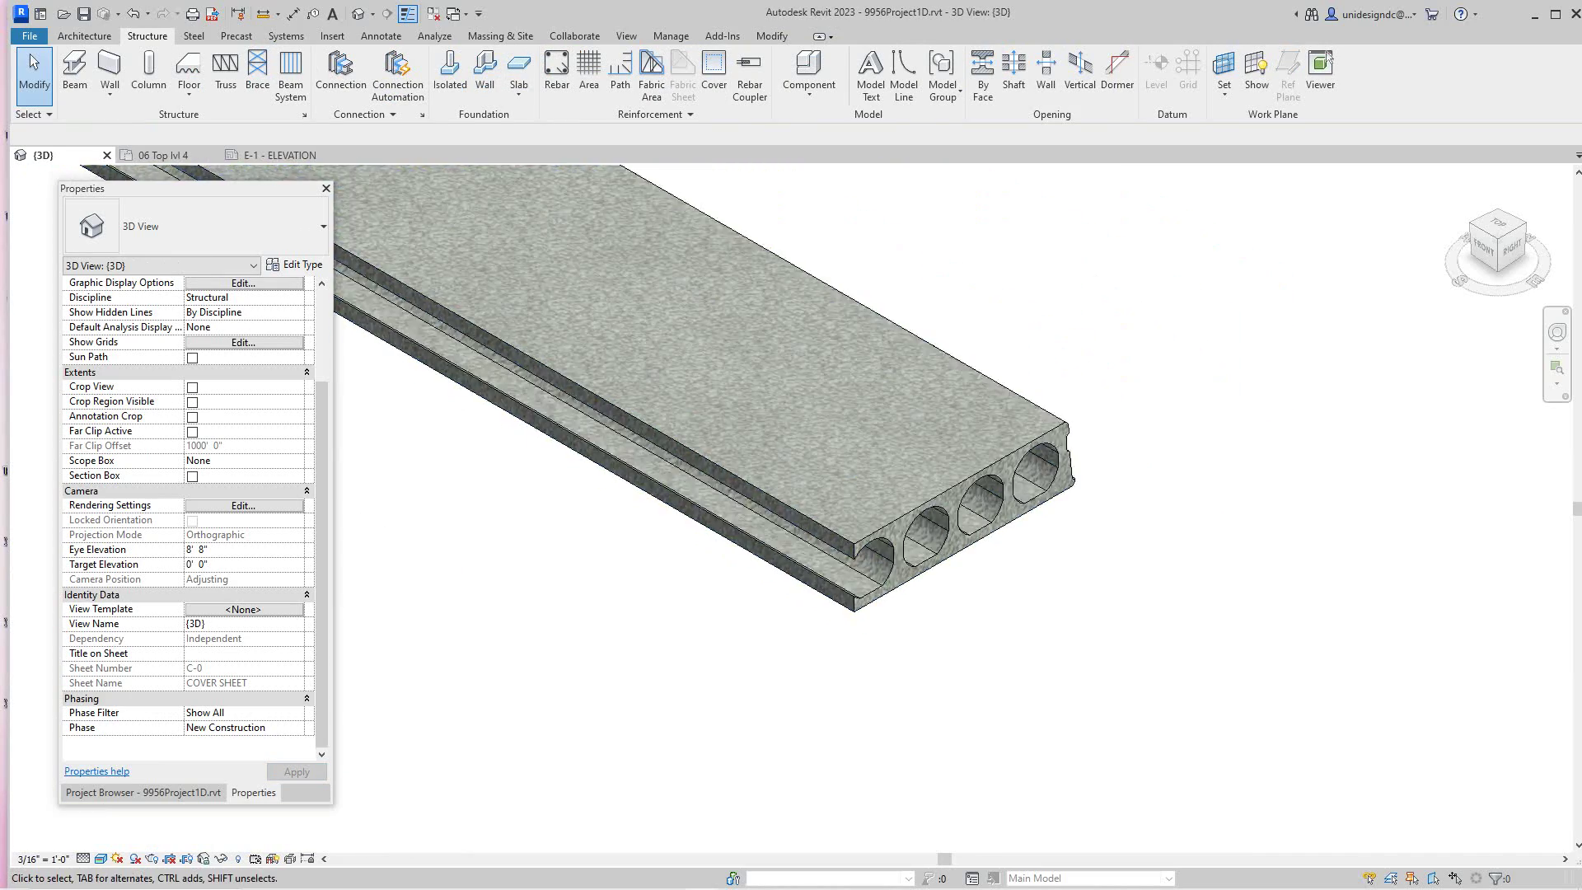
scroll(852, 559, "up", 4)
scroll(852, 583, "down", 4)
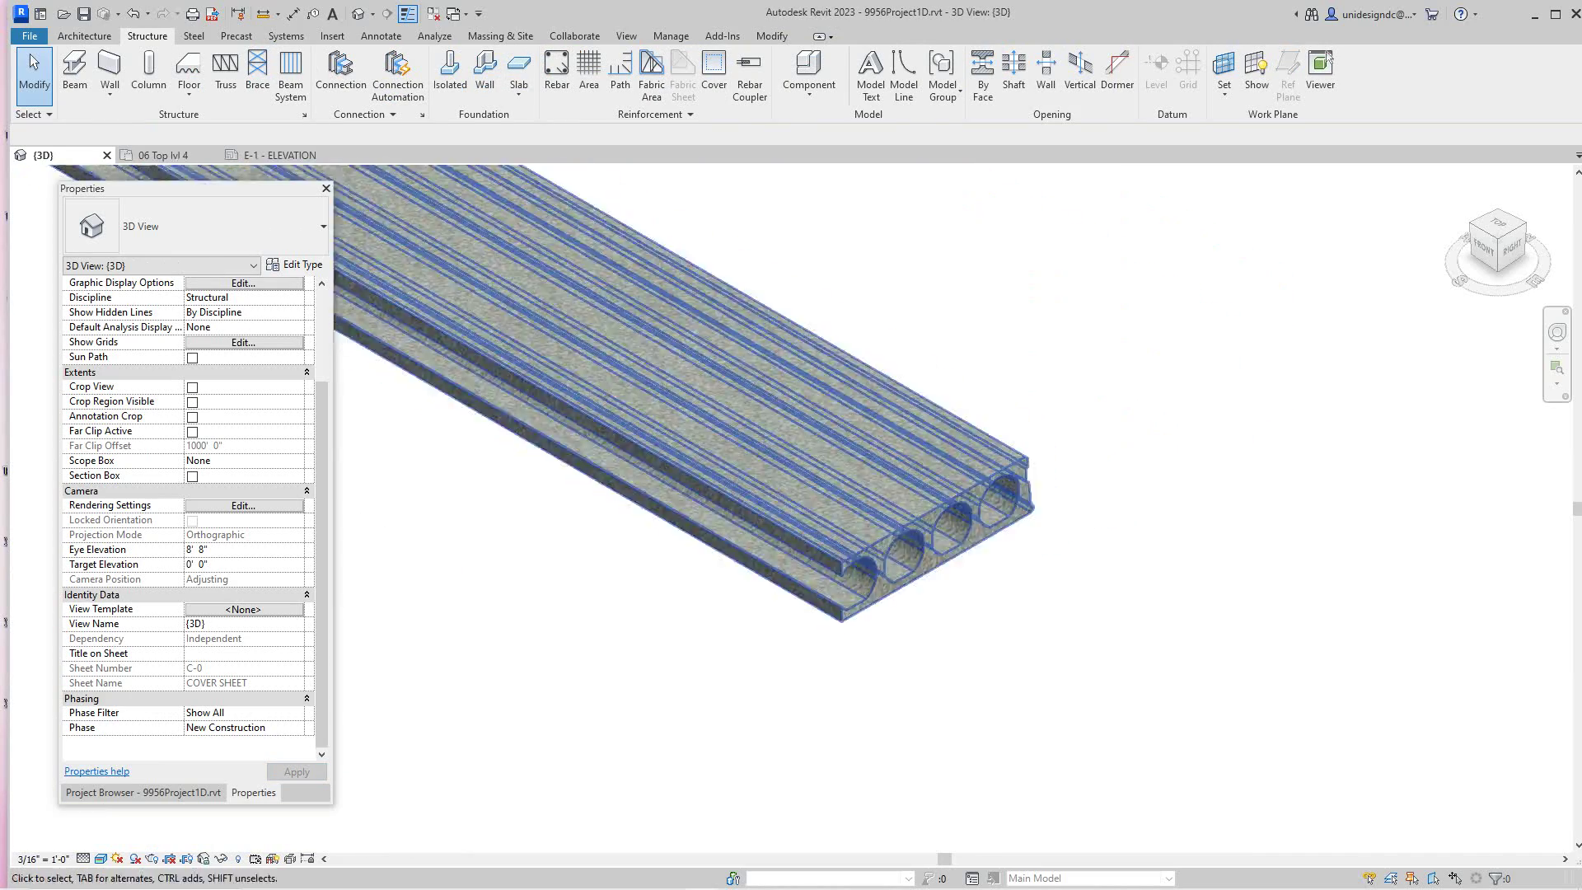
scroll(947, 569, "down", 1)
scroll(956, 589, "up", 3)
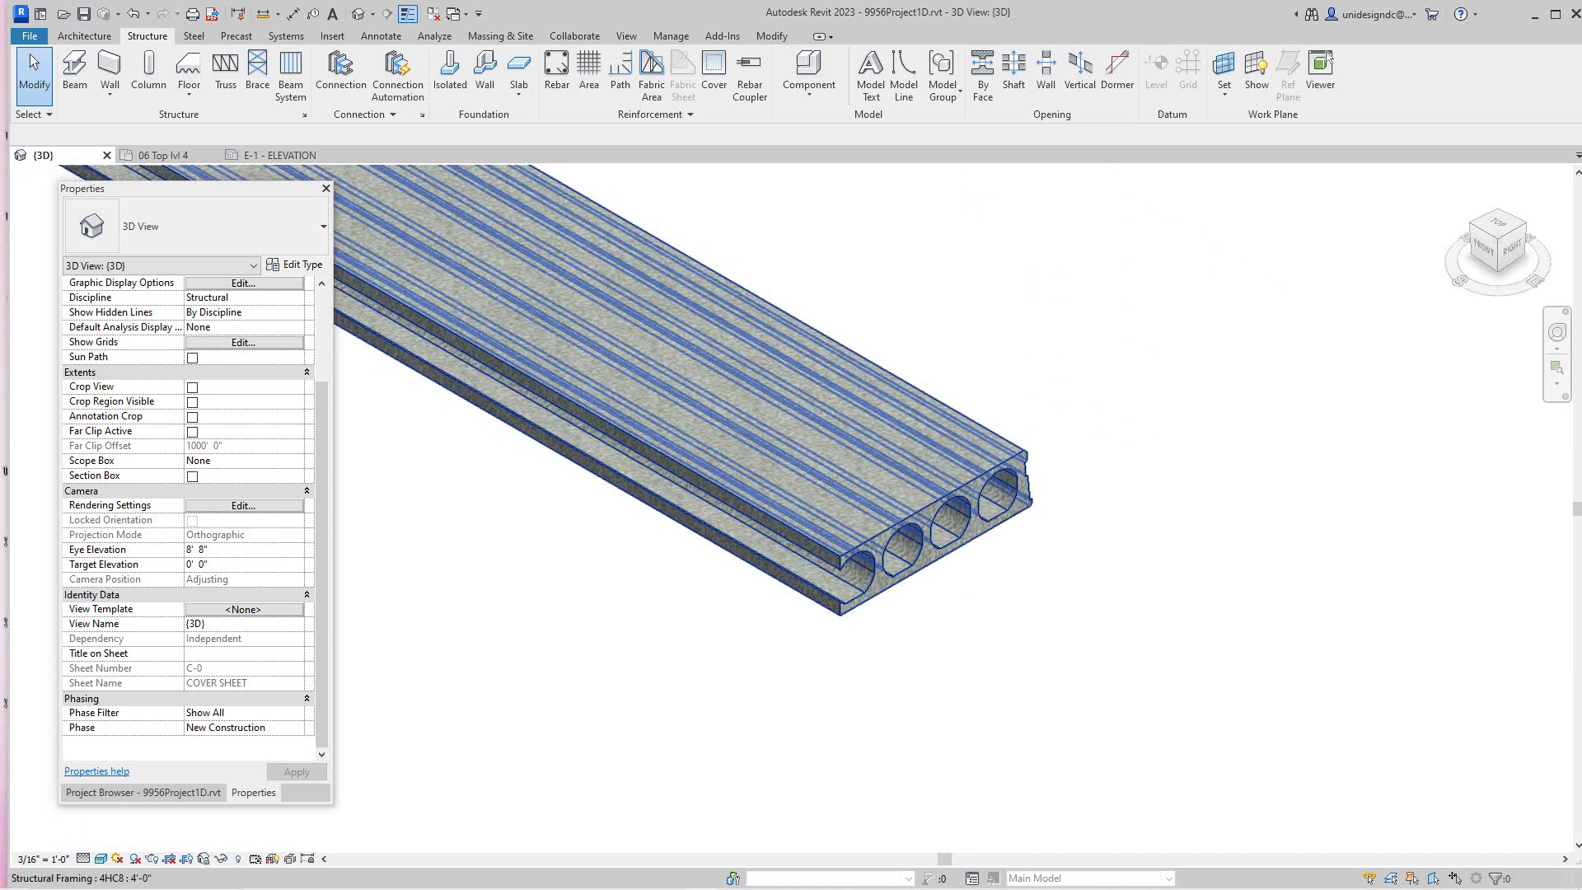
scroll(195, 519, "up", 3)
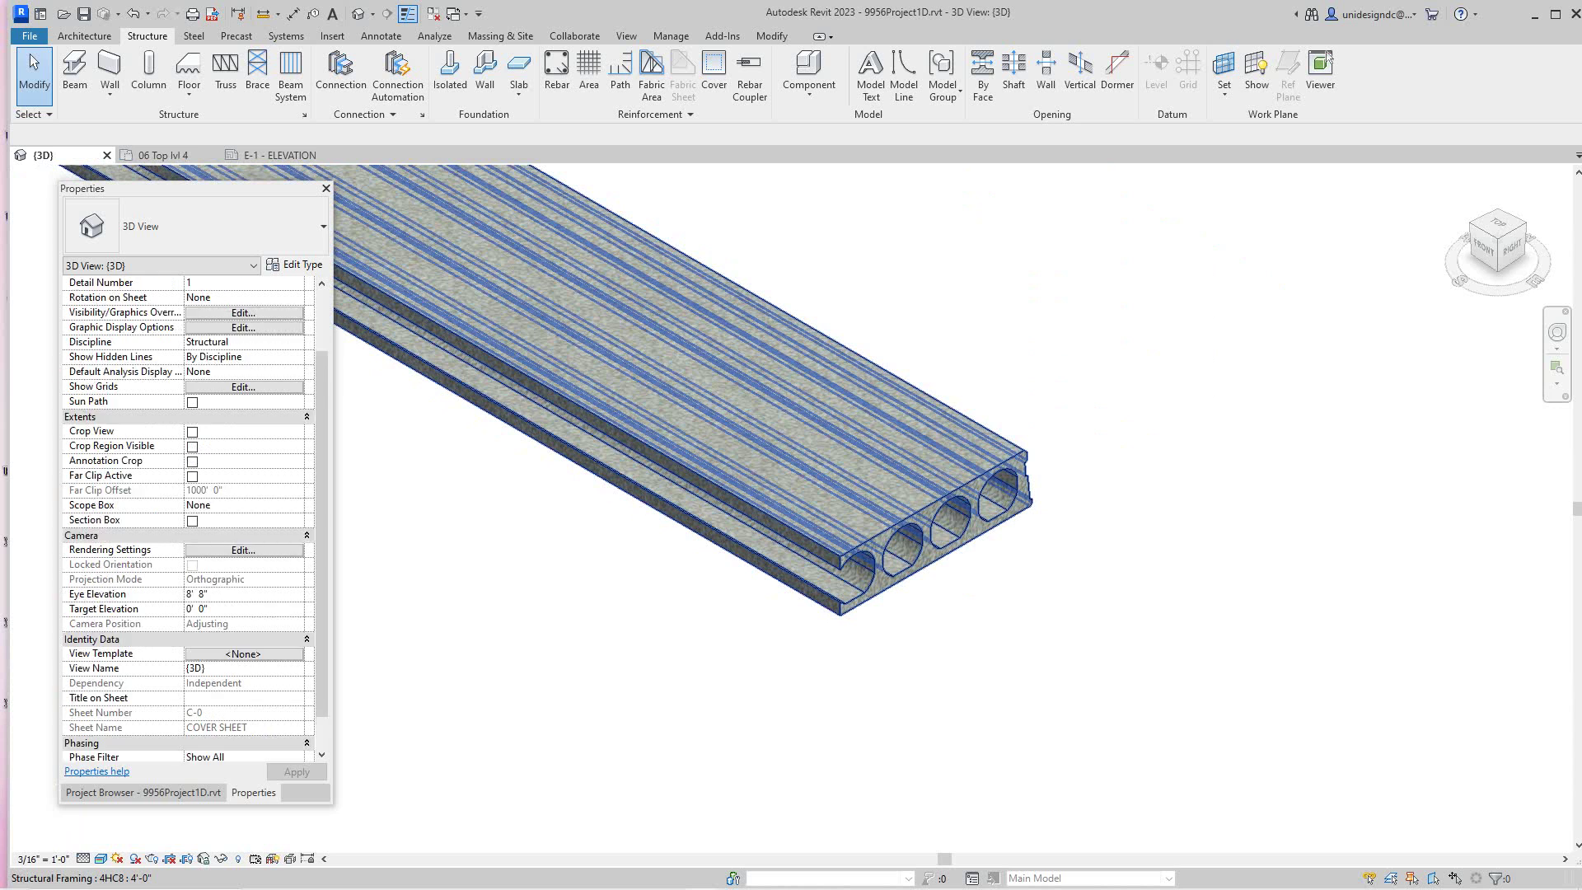
- Set the freestanding plank's Cut Width to 4' 0" and deselect it
scroll(195, 519, "down", 2)
scroll(903, 633, "down", 3)
scroll(1195, 466, "down", 5)
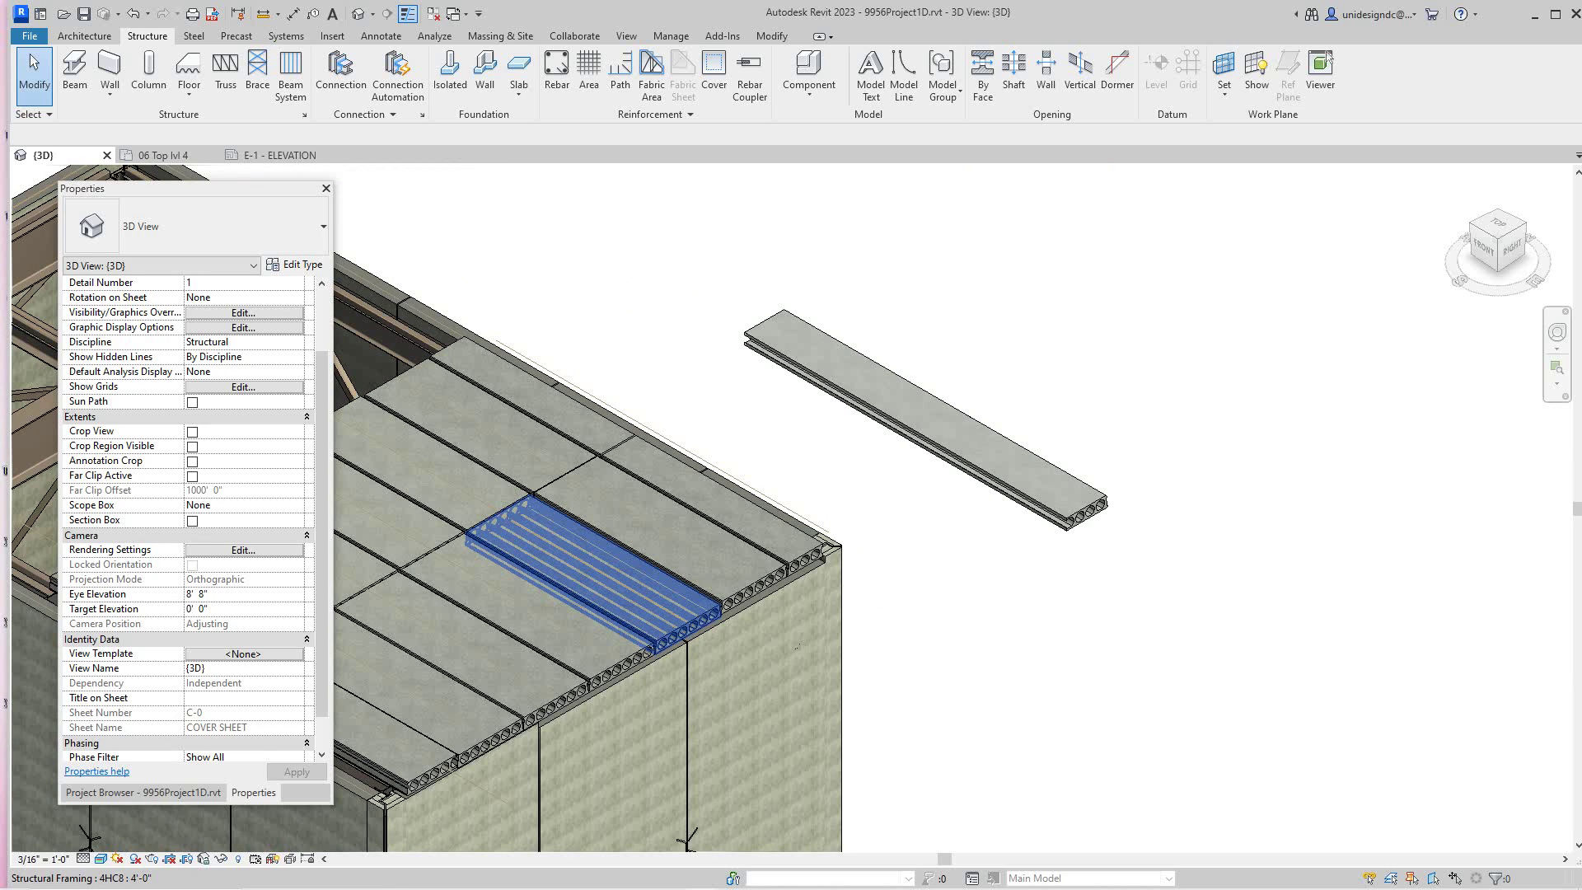
left_click(925, 419)
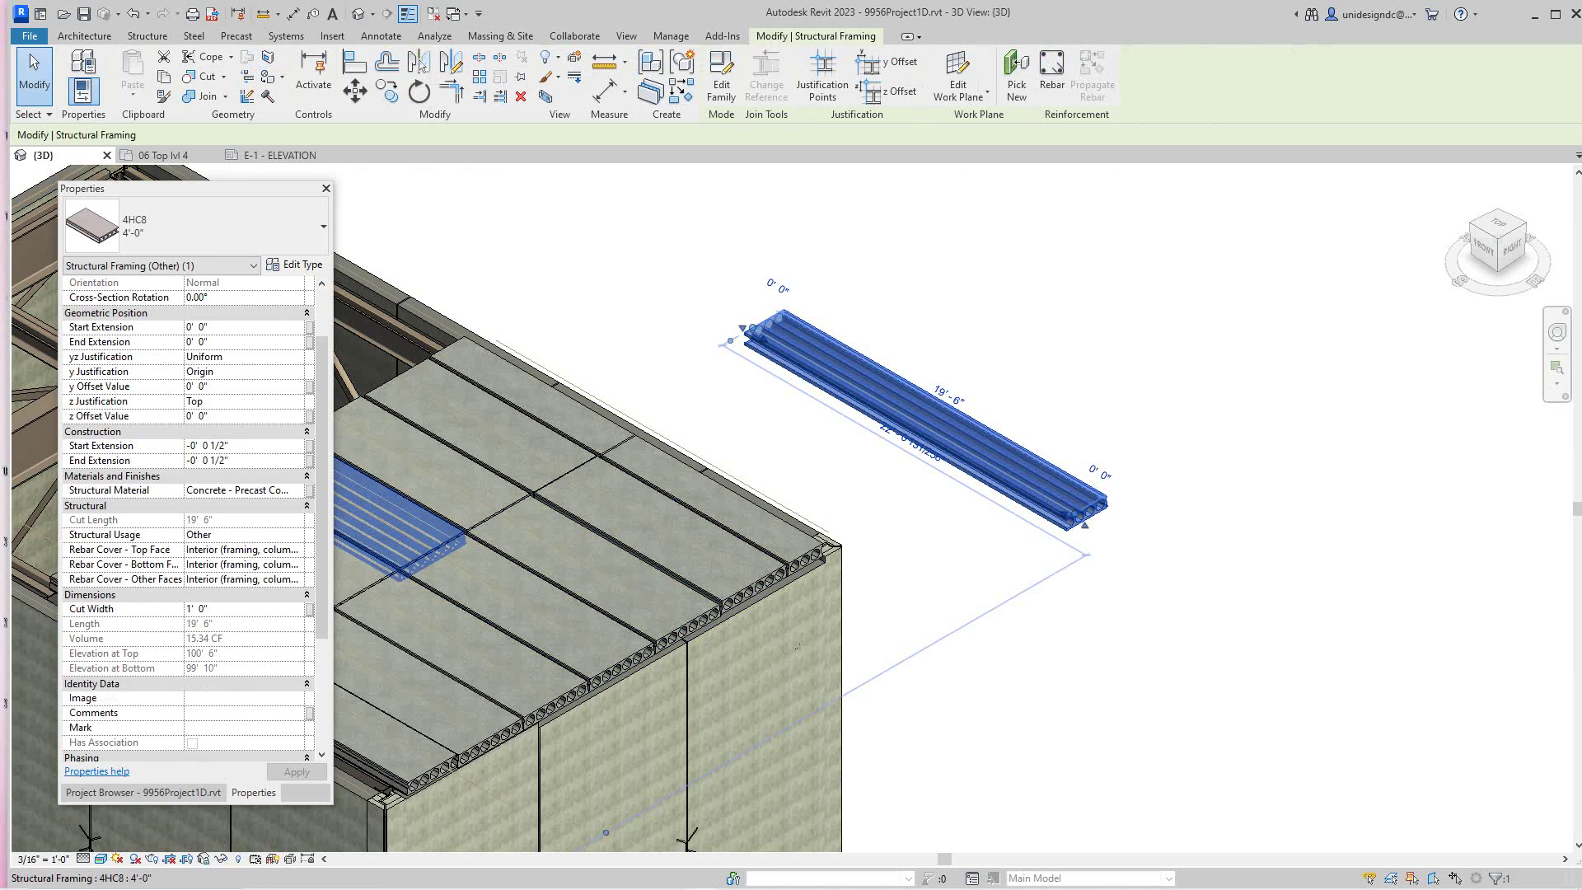
left_click(197, 608)
type("4")
left_click(1123, 639)
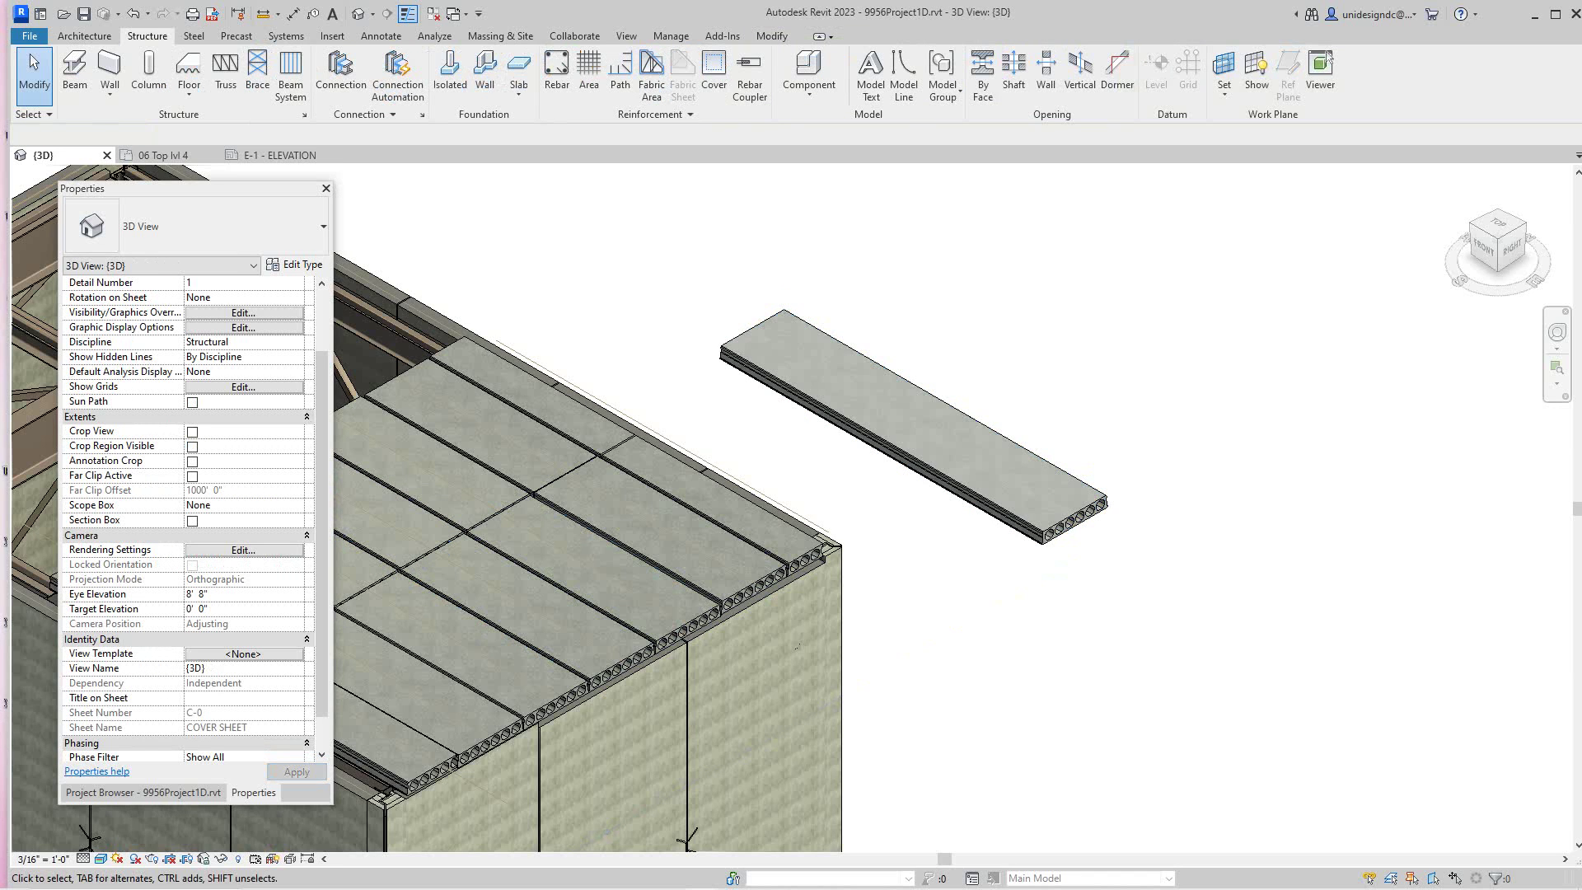
- Open the freestanding plank's 4HC8 family for editing
scroll(1122, 640, "up", 1)
scroll(1123, 627, "up", 2)
middle_click_drag(1123, 626, 1057, 714)
scroll(1063, 709, "down", 1)
left_click(741, 404)
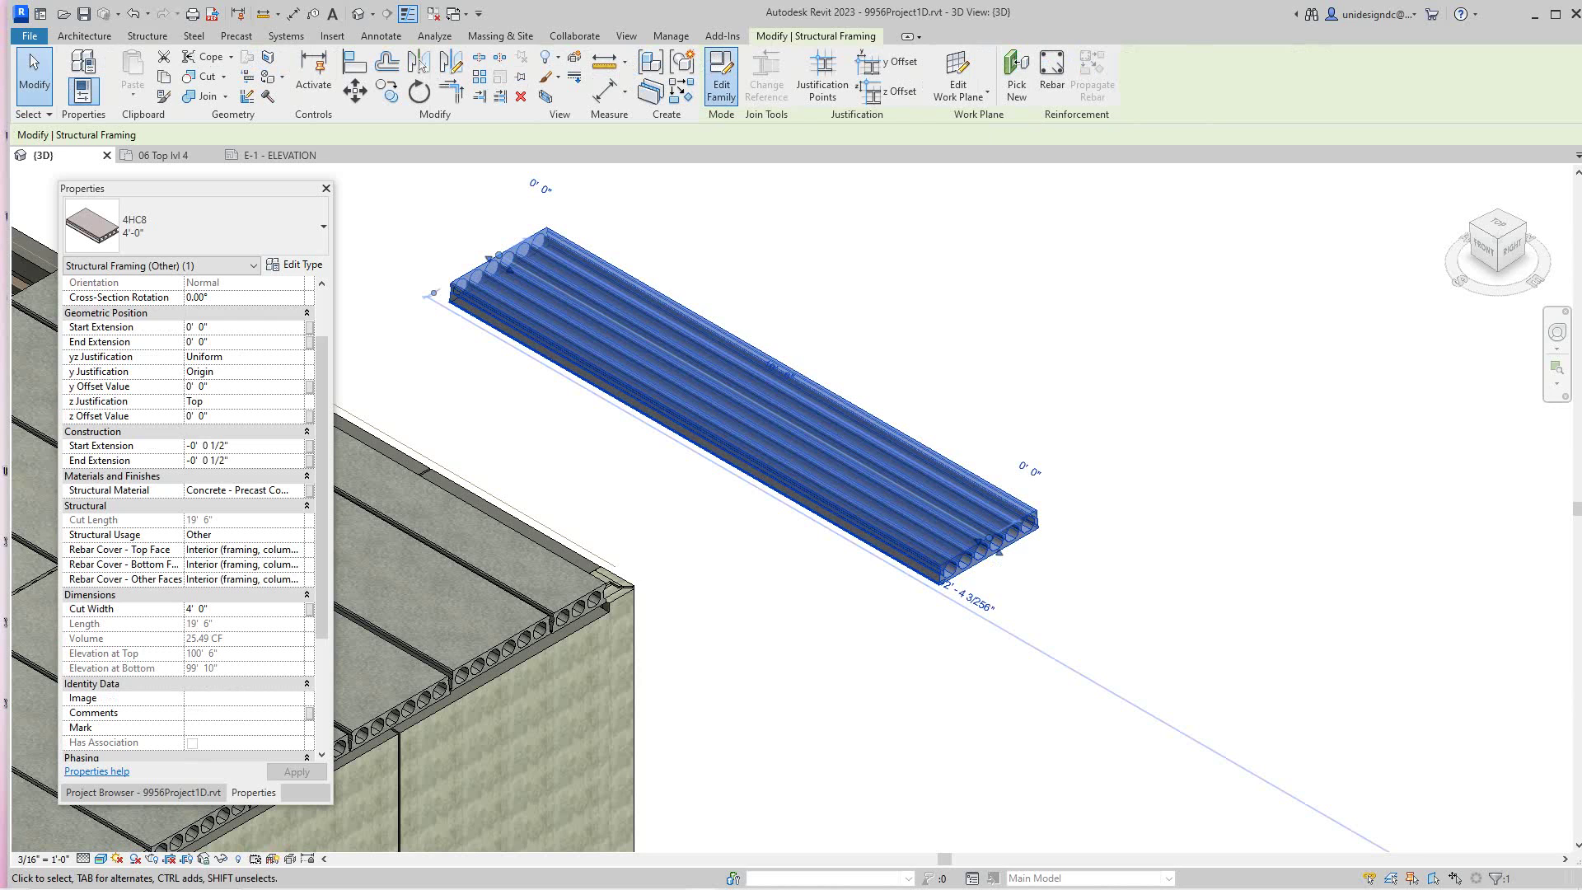
left_click(721, 83)
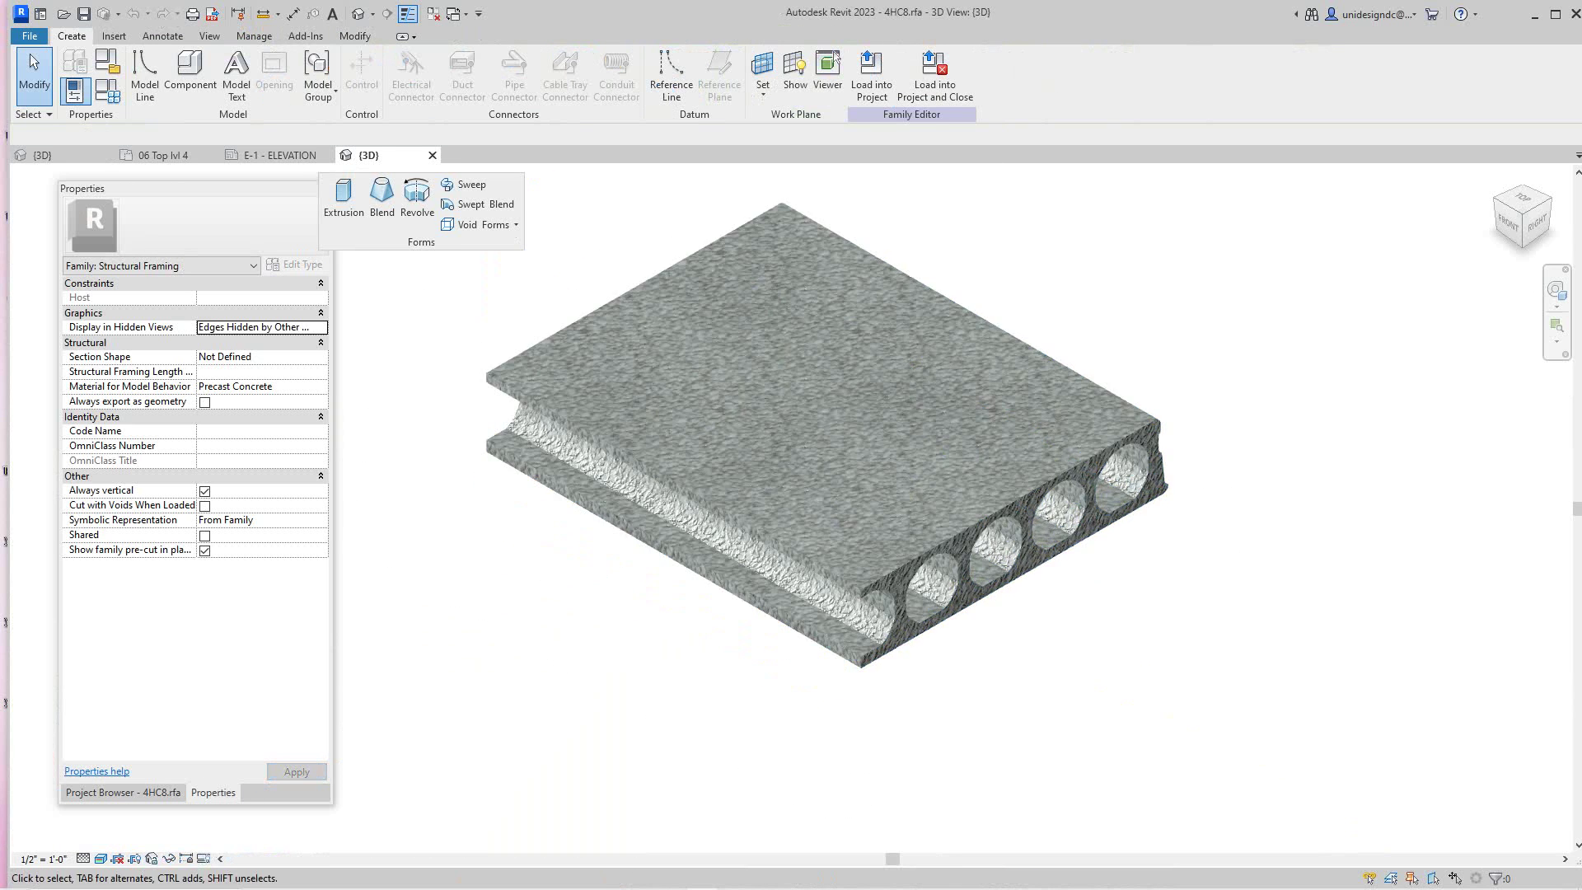
- Open the Ref. Level floor plan of the 4HC8 family
scroll(1061, 571, "up", 1)
scroll(1011, 673, "down", 2)
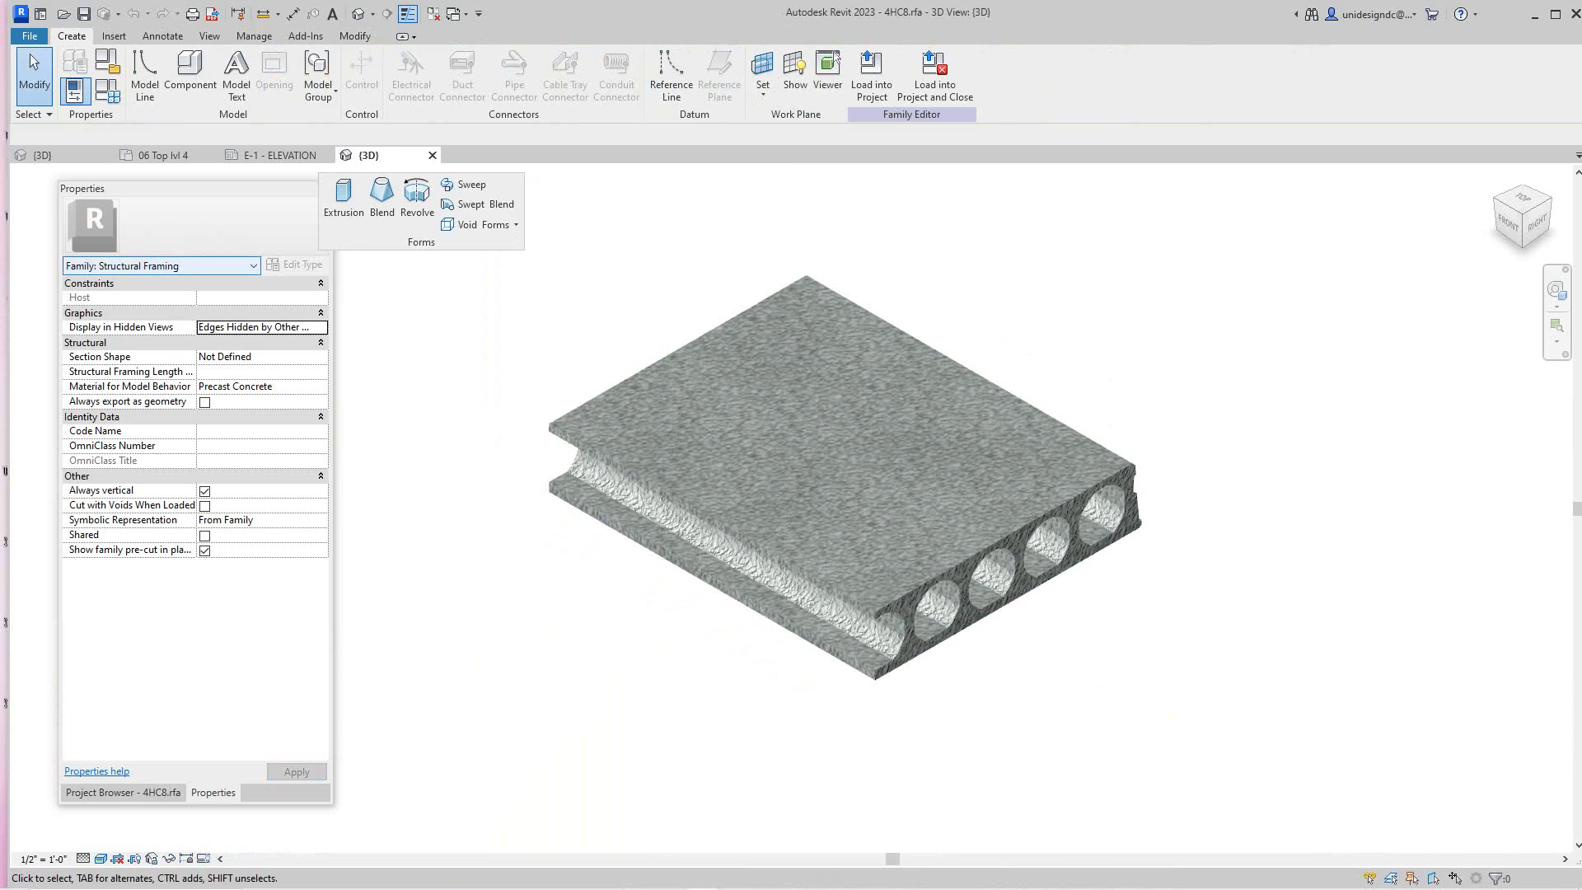
left_click(122, 791)
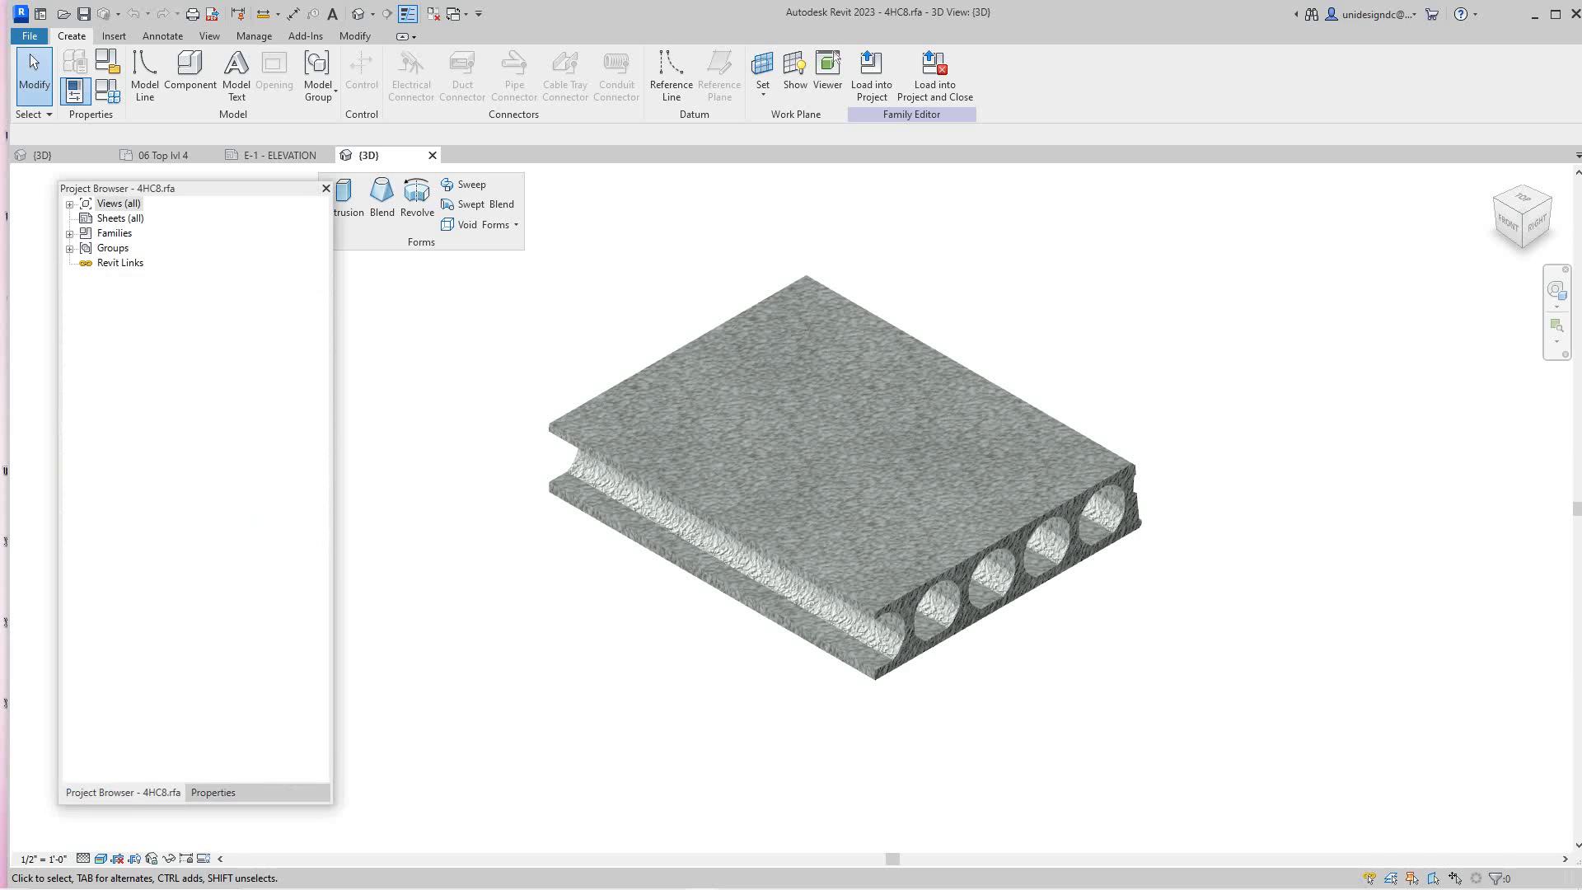
left_click(70, 204)
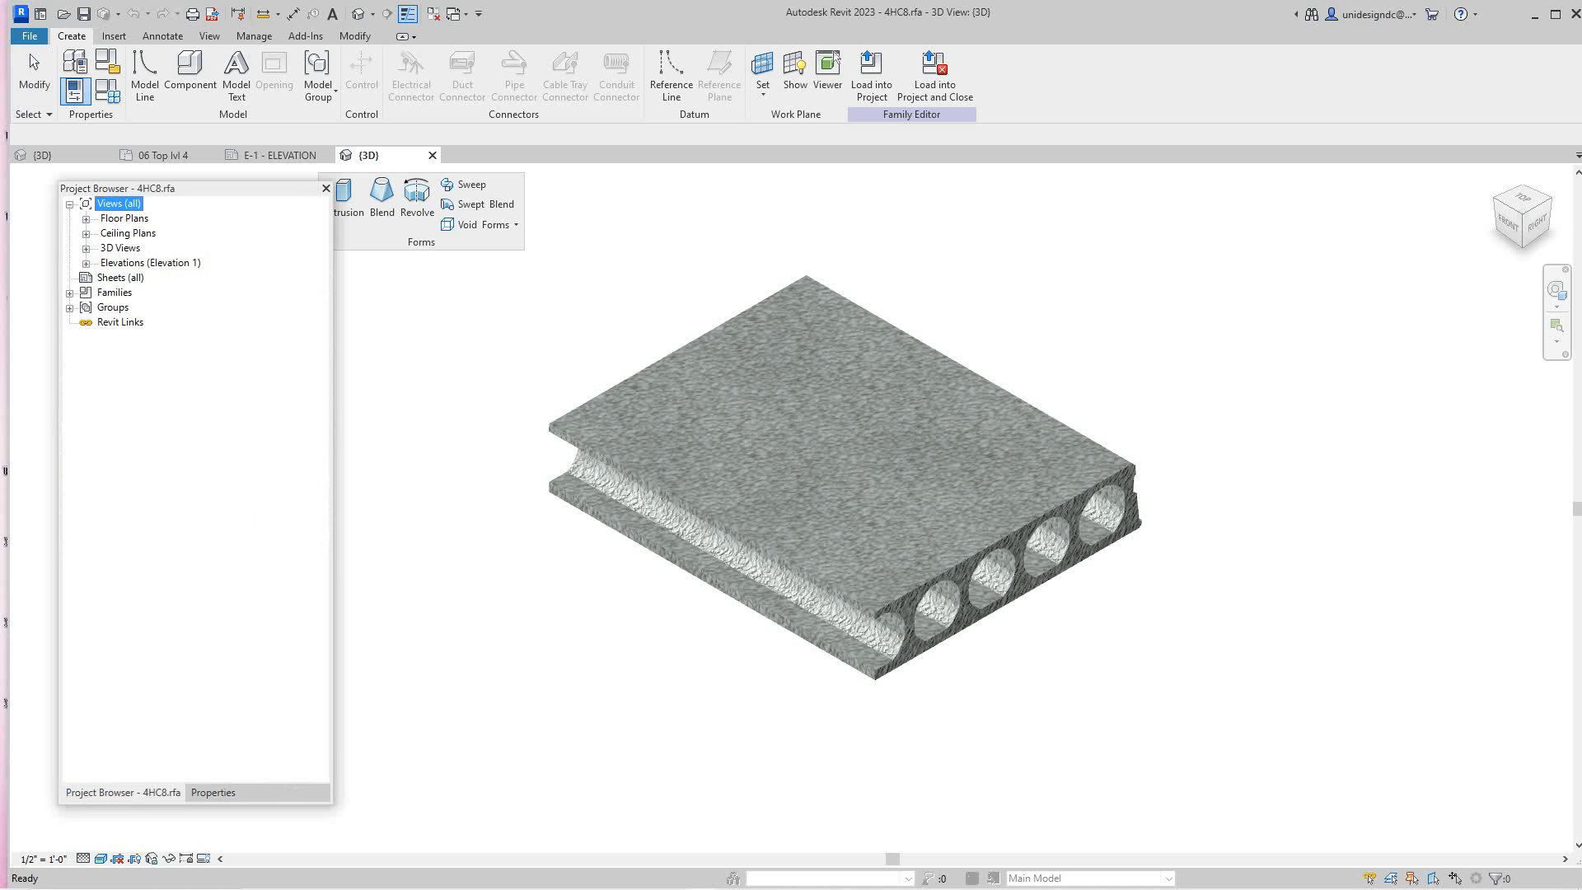
left_click(85, 219)
double_click(137, 233)
- Examine the void extrusion, reference planes and dimensions around the plank in the family's Ref. Level plan
scroll(944, 680, "up", 1)
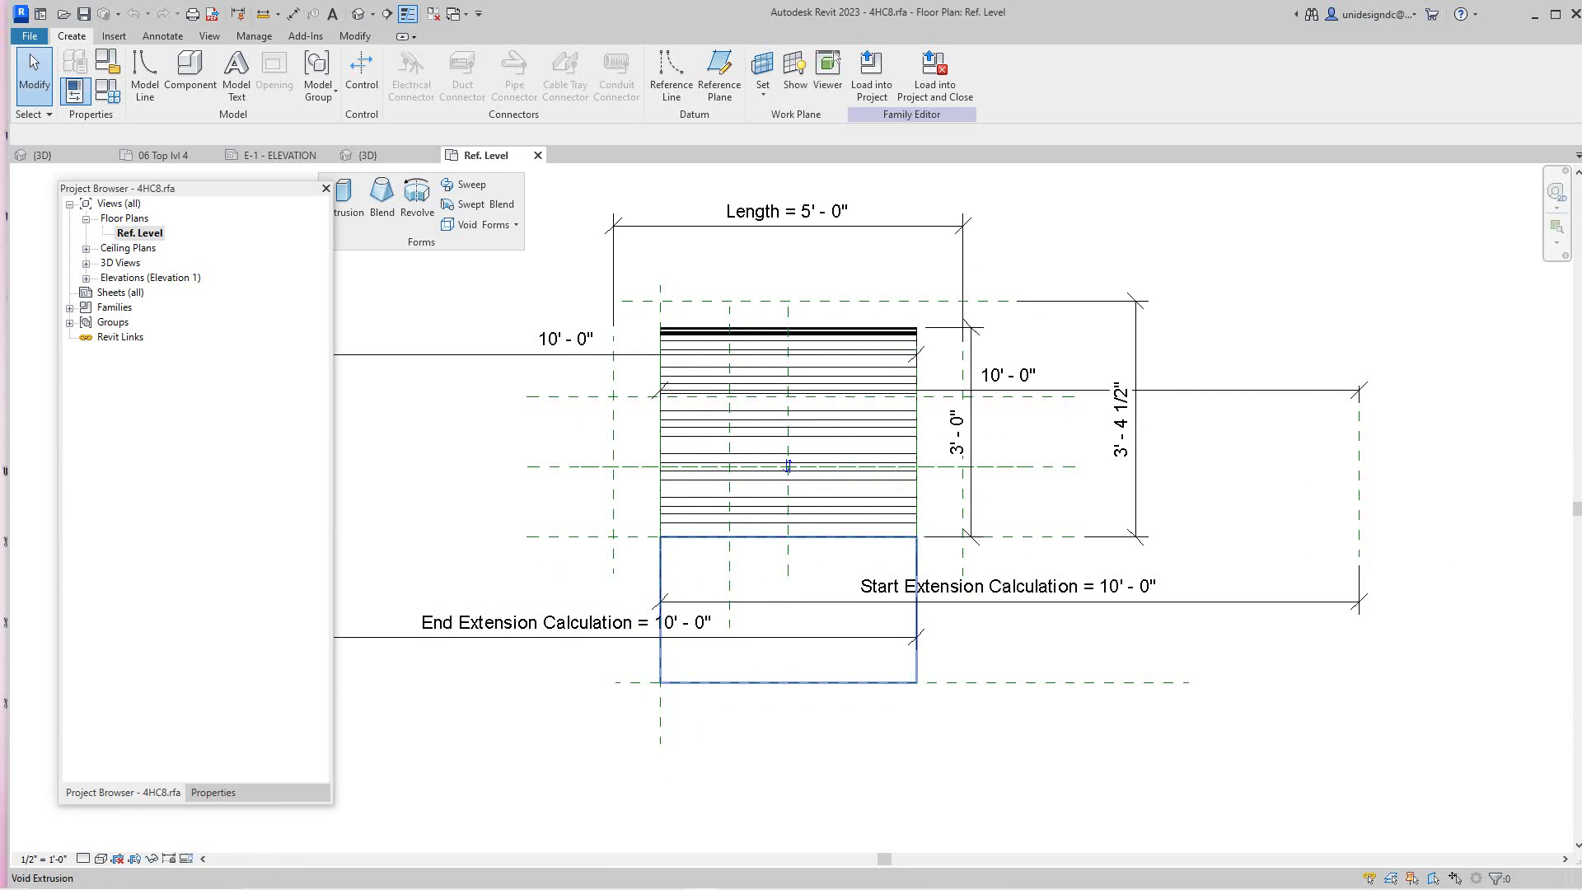
scroll(788, 466, "down", 2)
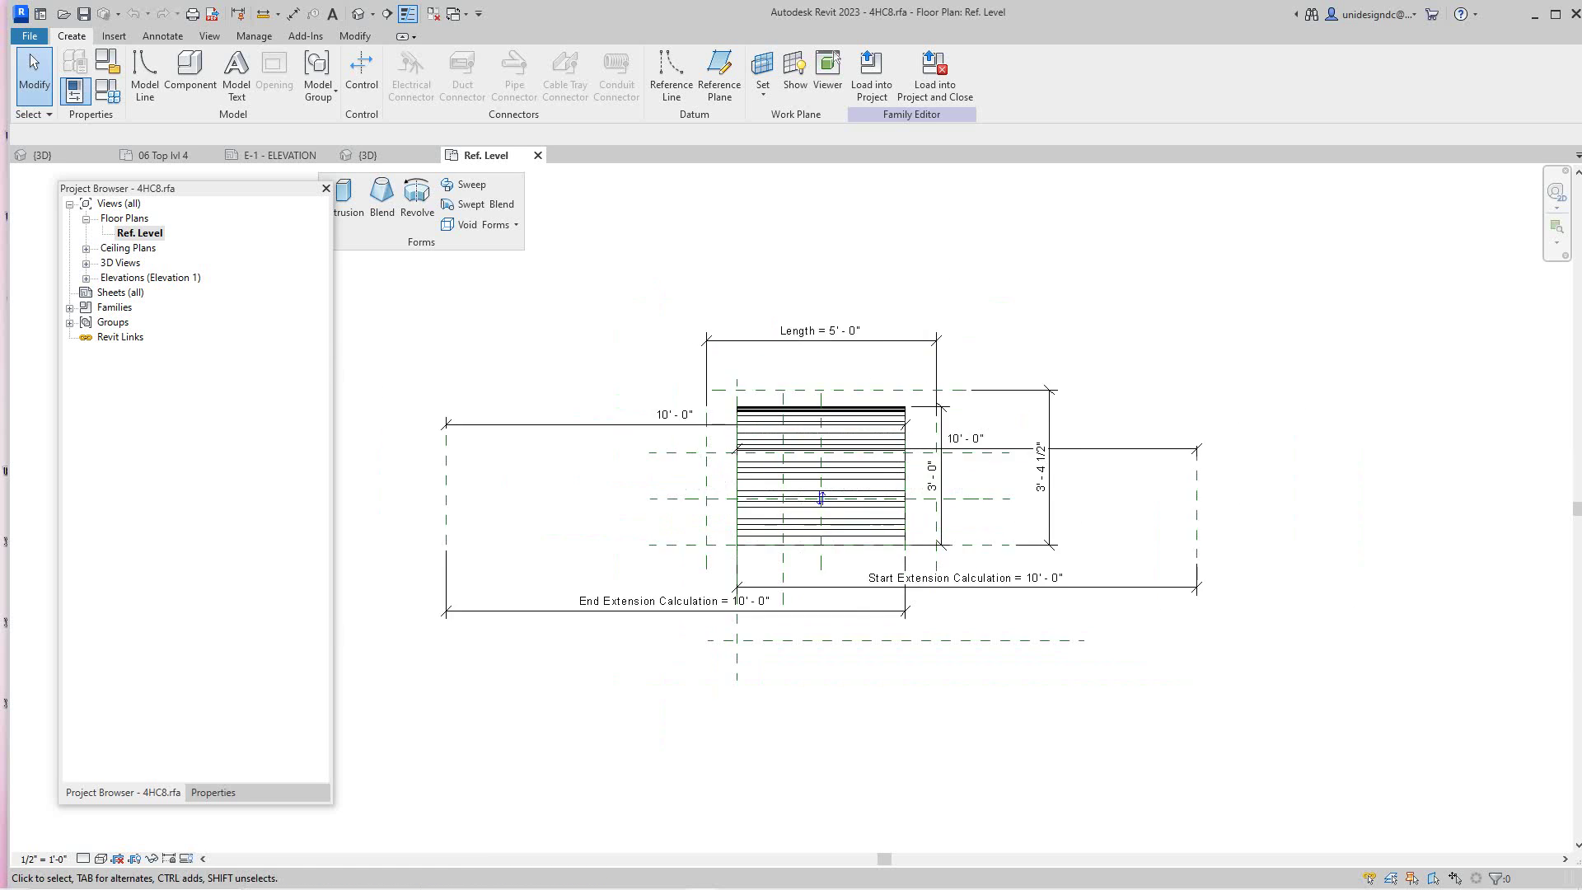
scroll(795, 424, "up", 1)
scroll(795, 425, "down", 1)
scroll(795, 424, "up", 1)
scroll(795, 425, "down", 2)
middle_click_drag(795, 425, 813, 505)
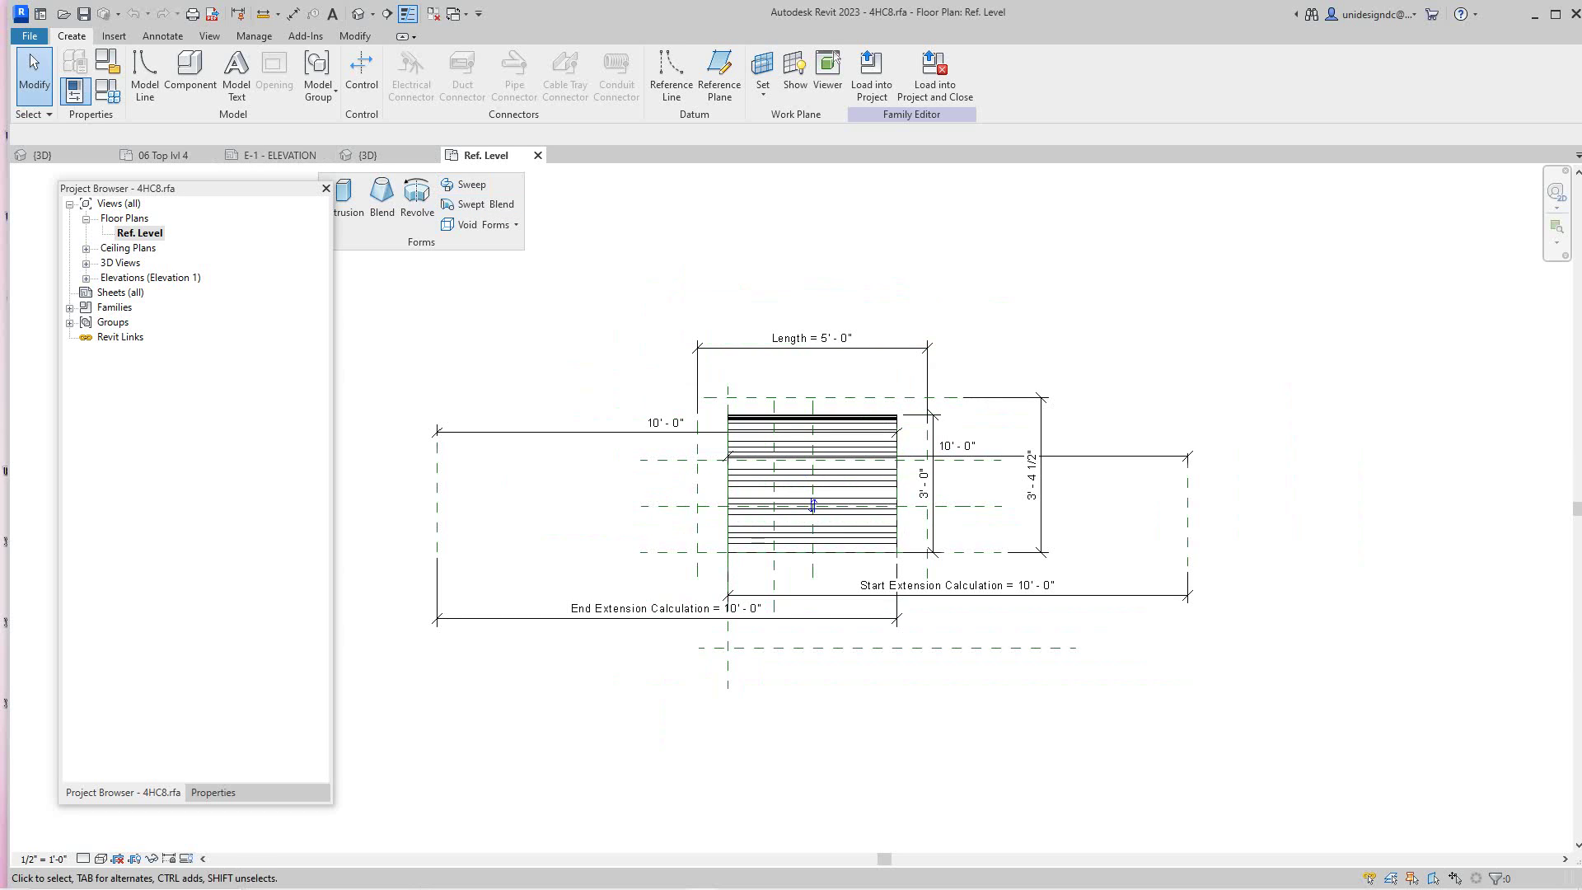
- Return to the {3D} view of the 4HC8 family and look over the plank geometry
left_click(86, 263)
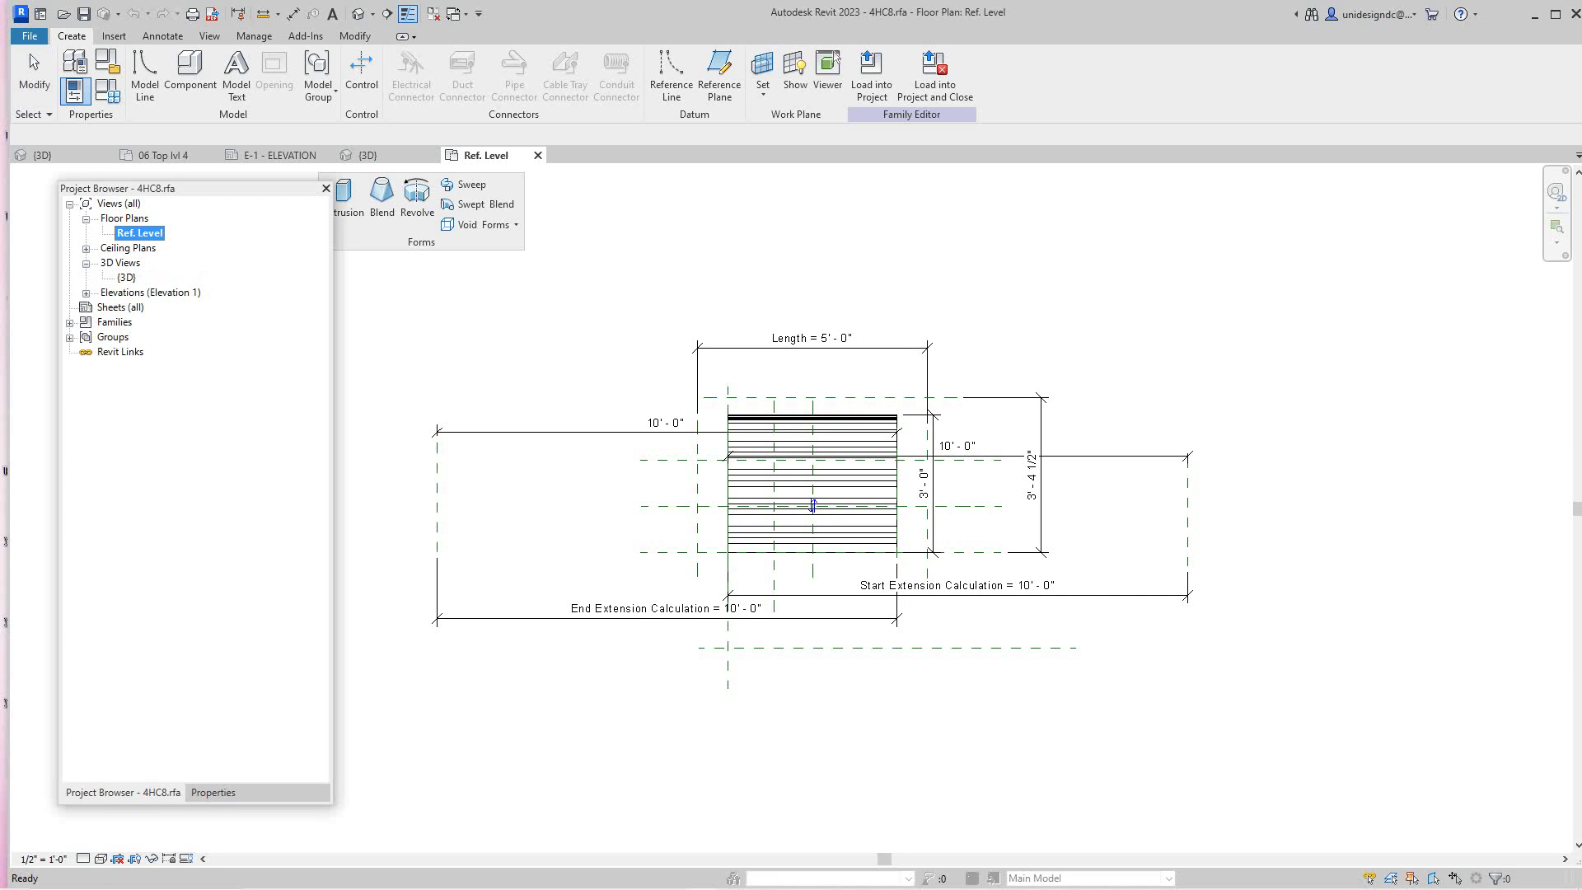
left_click(86, 263)
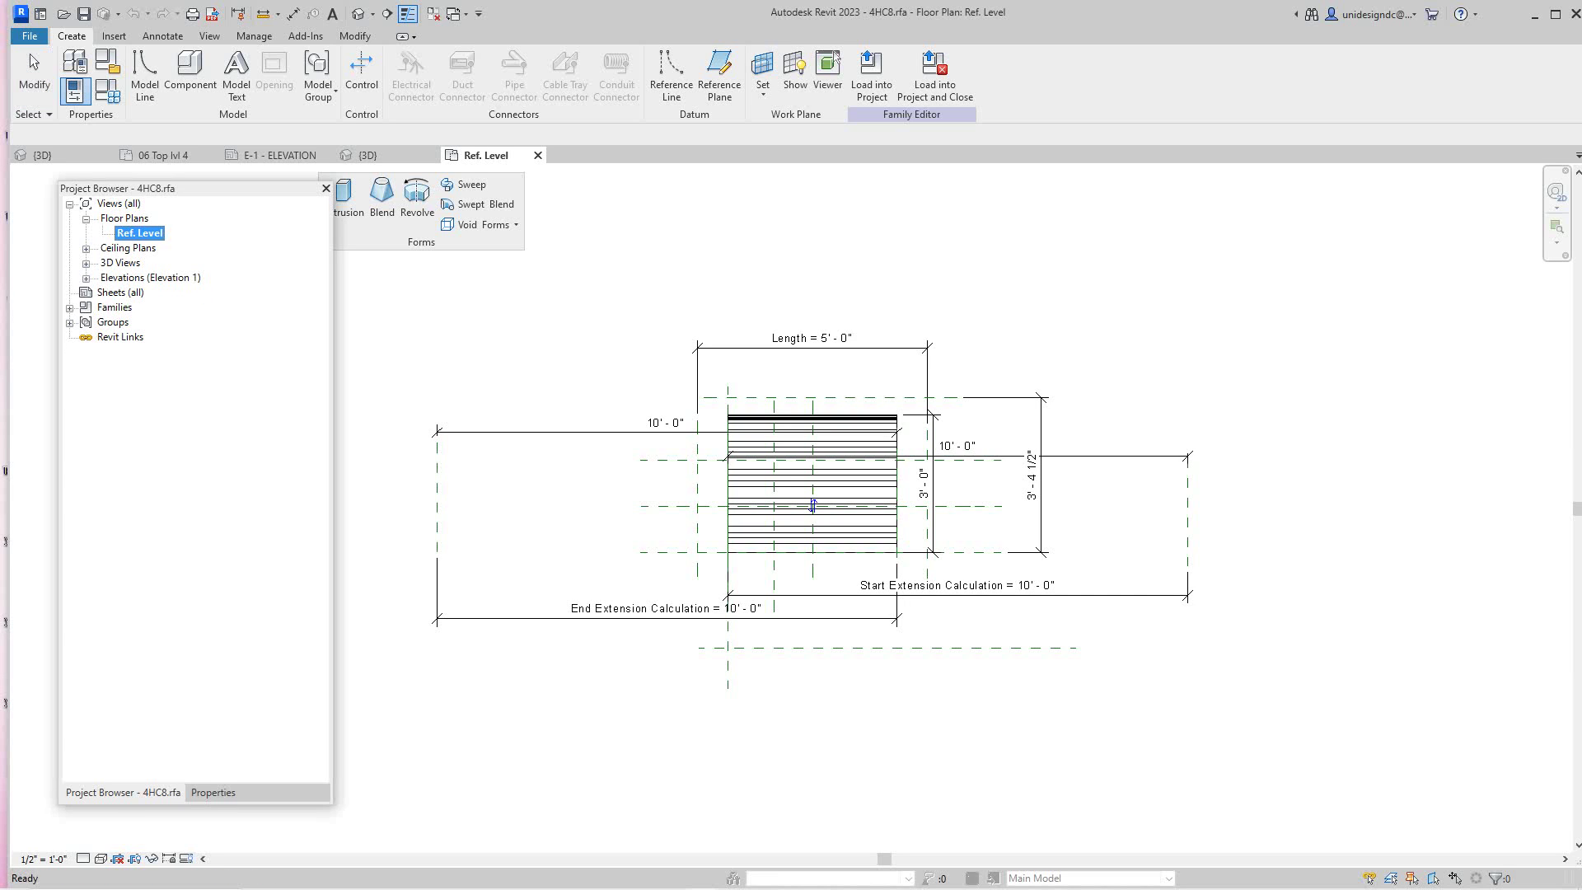
left_click(85, 263)
left_click(126, 278)
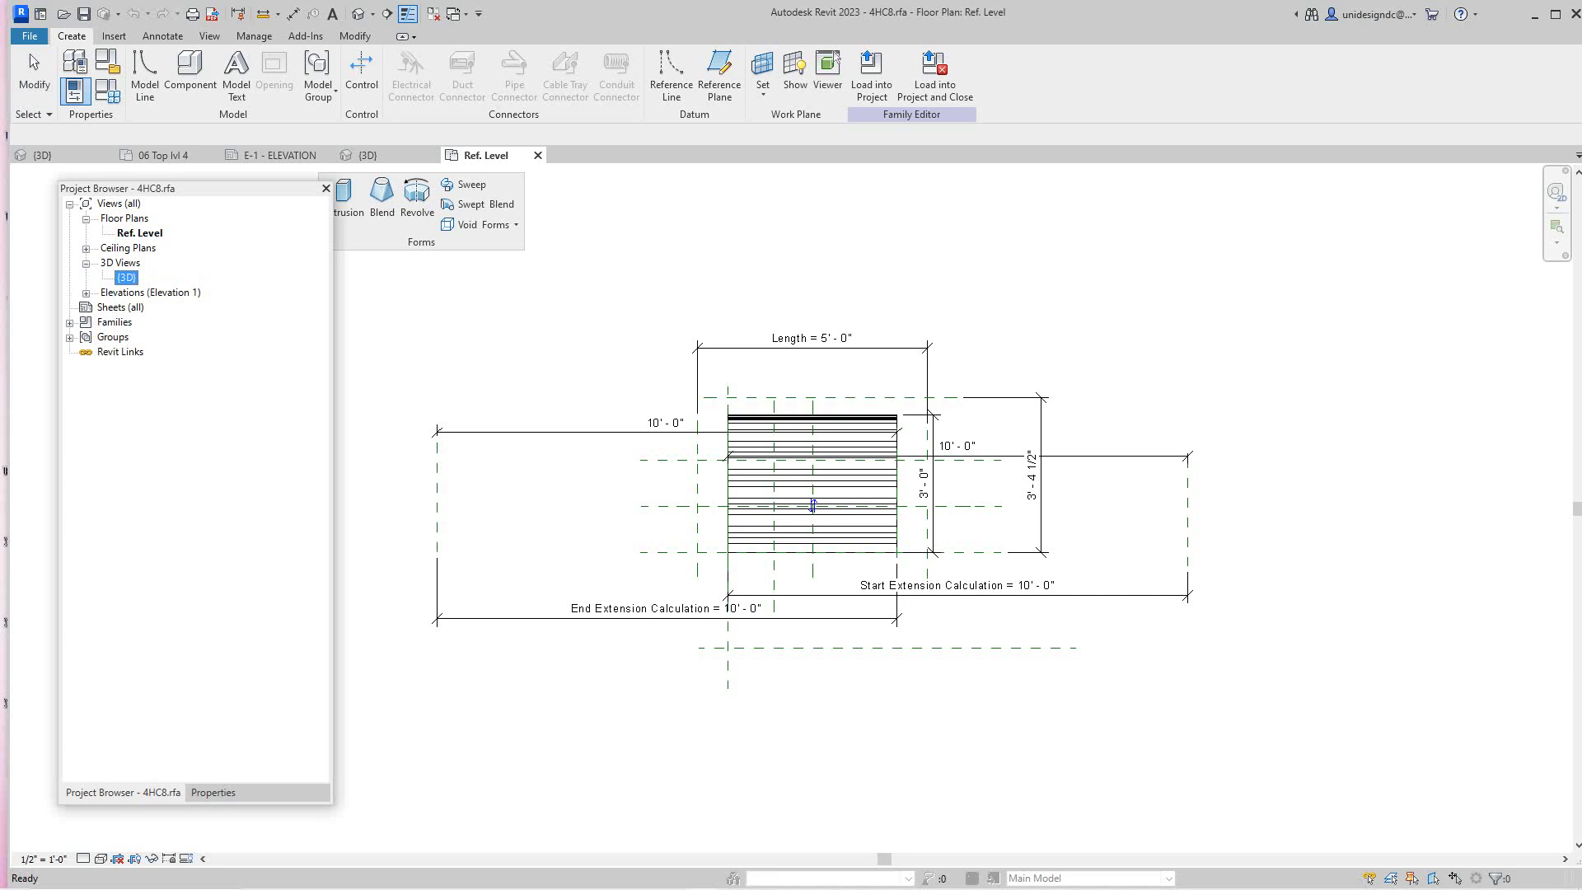
scroll(1018, 626, "up", 2)
scroll(1018, 627, "down", 1)
scroll(1081, 644, "down", 2)
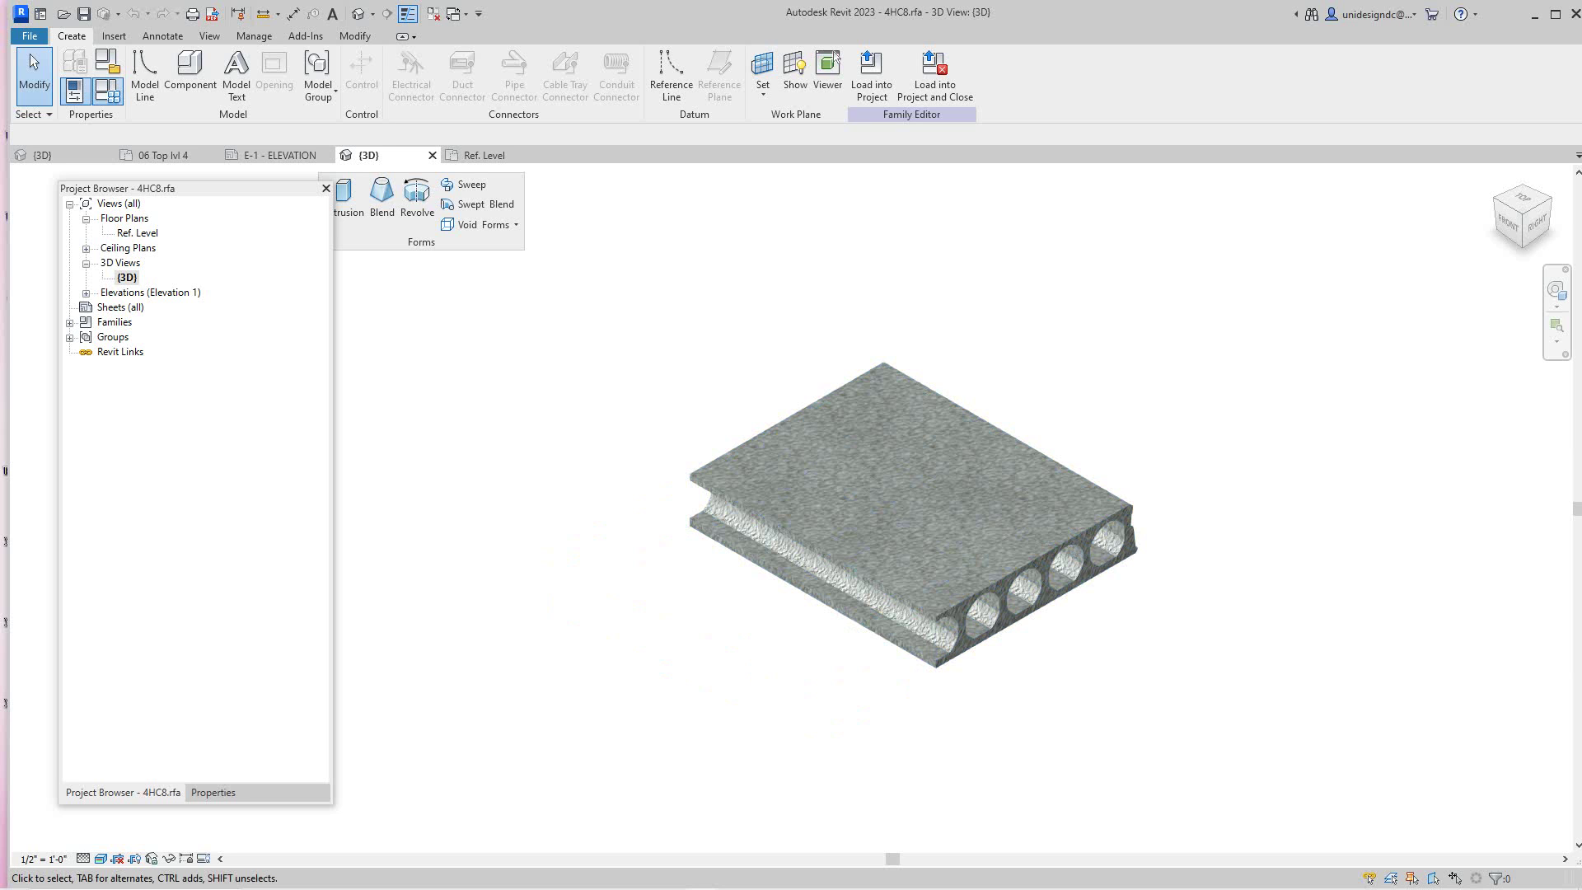
- In the family types settings, set Type 2's default Cut Width to 4' 0" and inspect the full-width plank in 3D
left_click(107, 92)
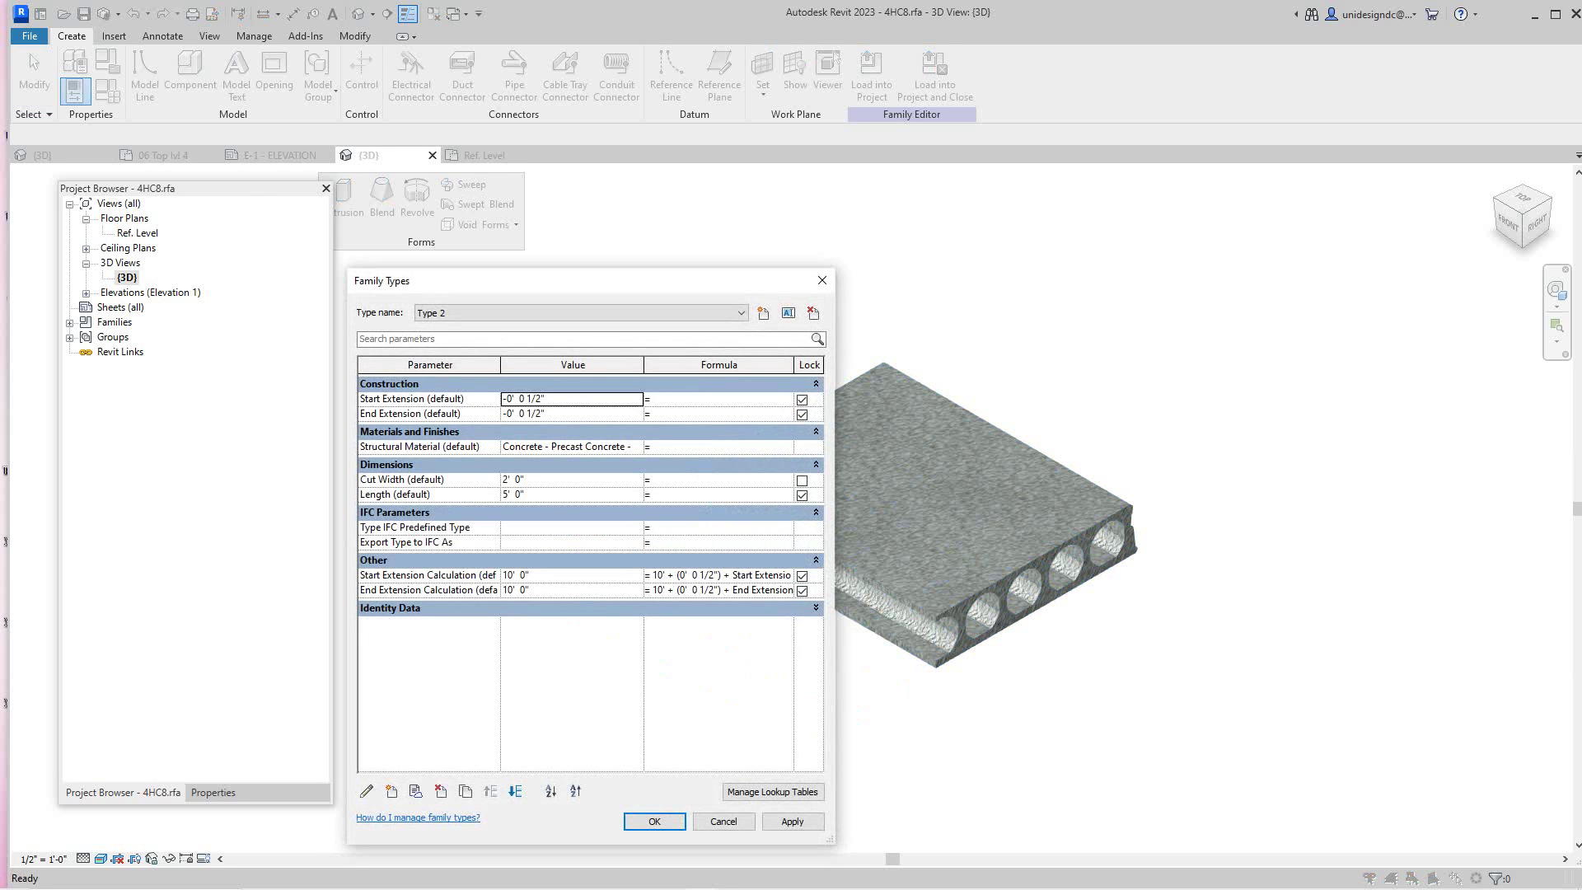
left_click_drag(573, 287, 1295, 335)
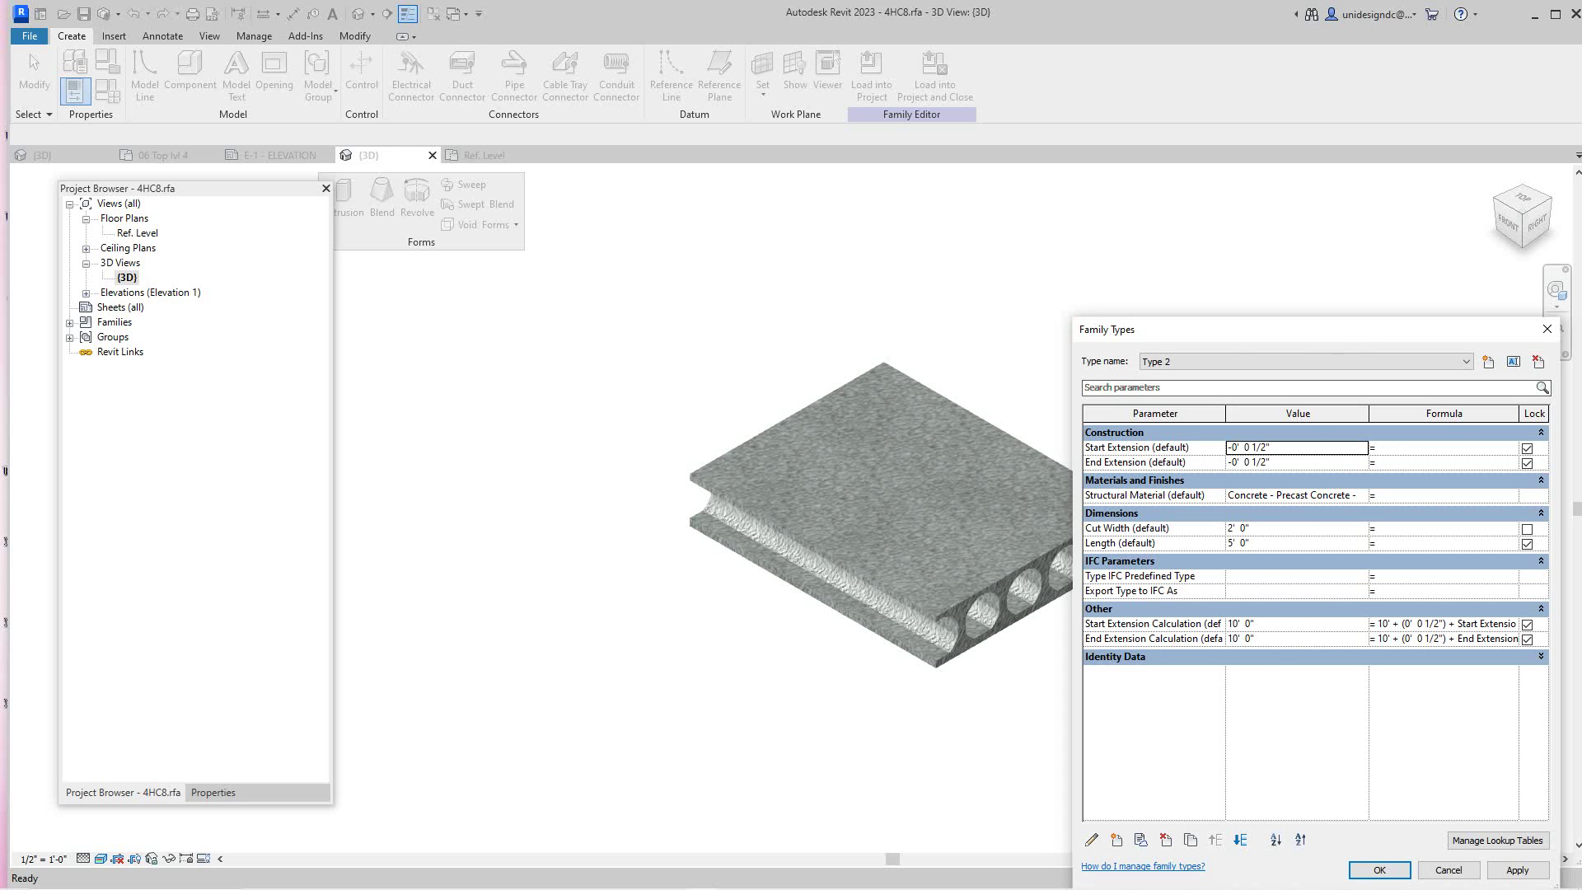
left_click_drag(1293, 331, 1398, 305)
left_click(1401, 502)
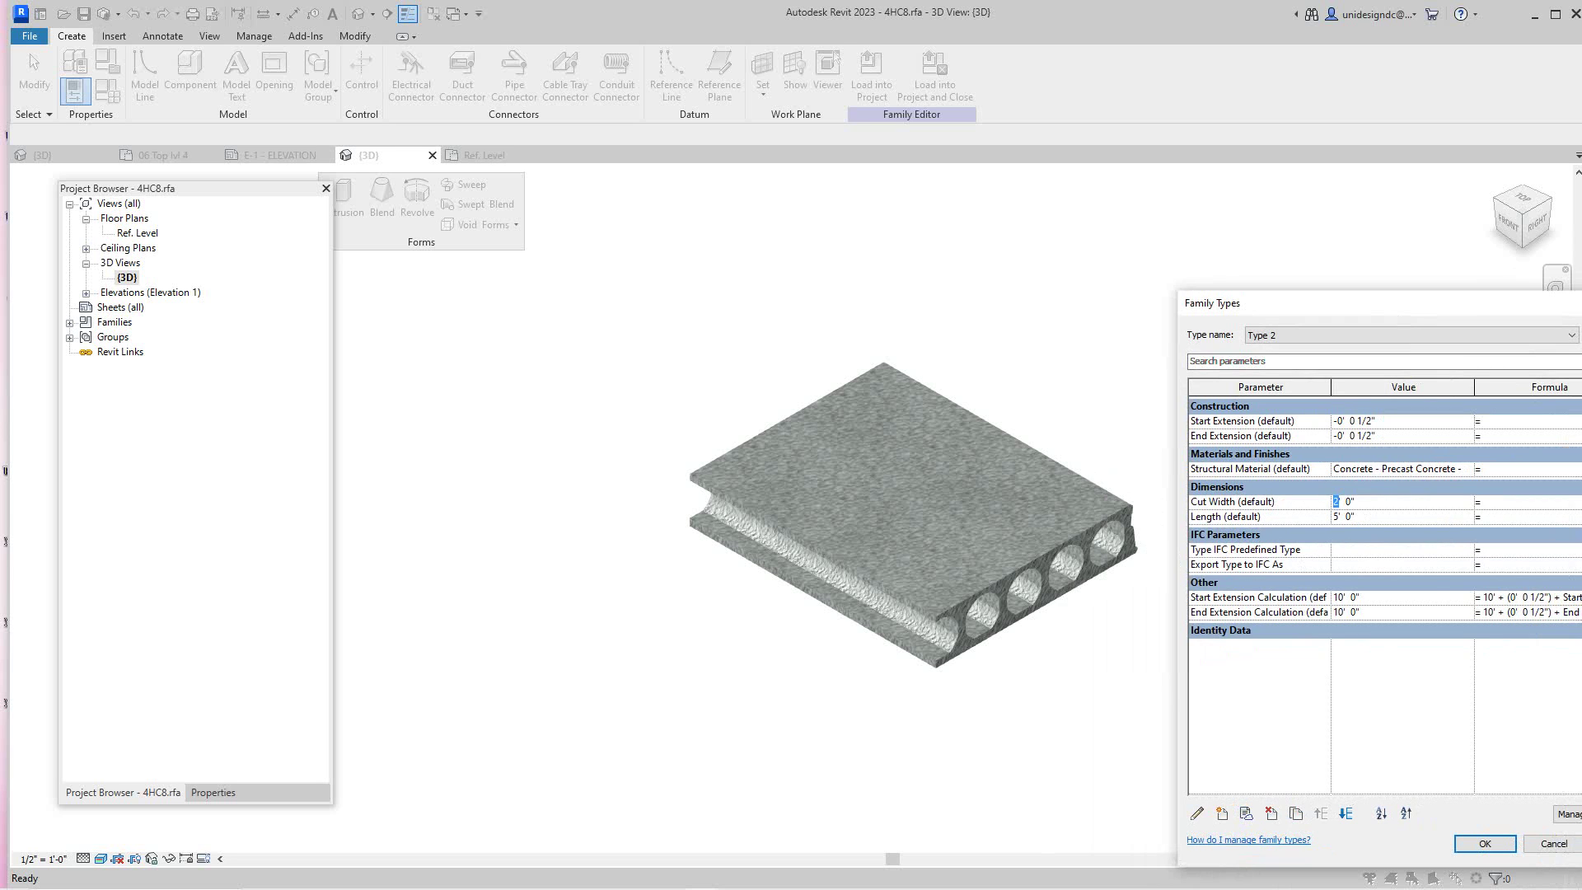
type("4")
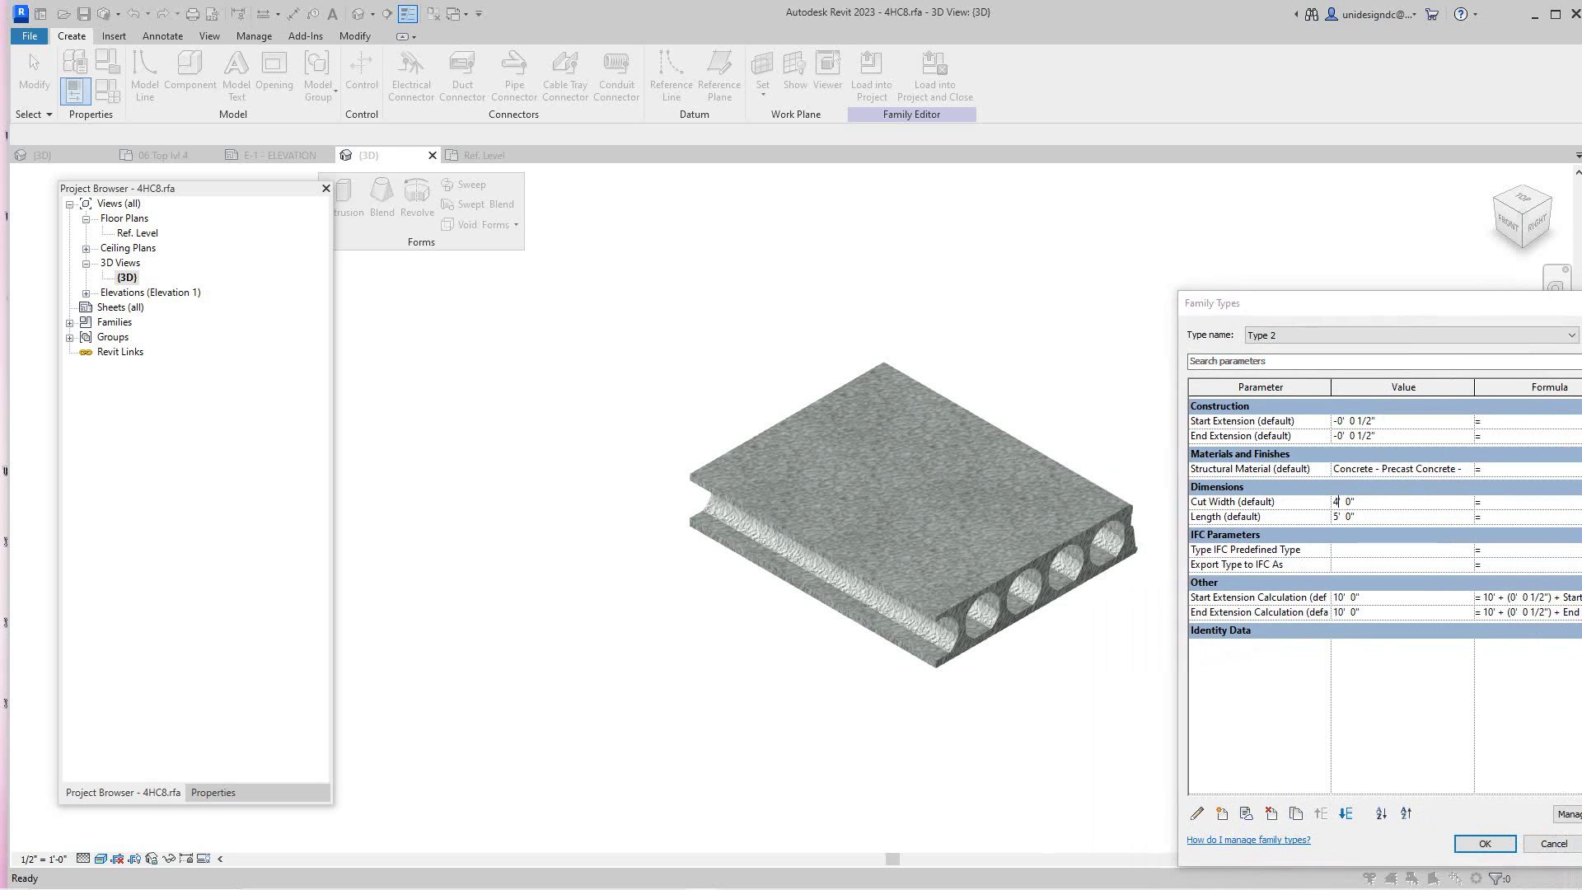
left_click(1485, 843)
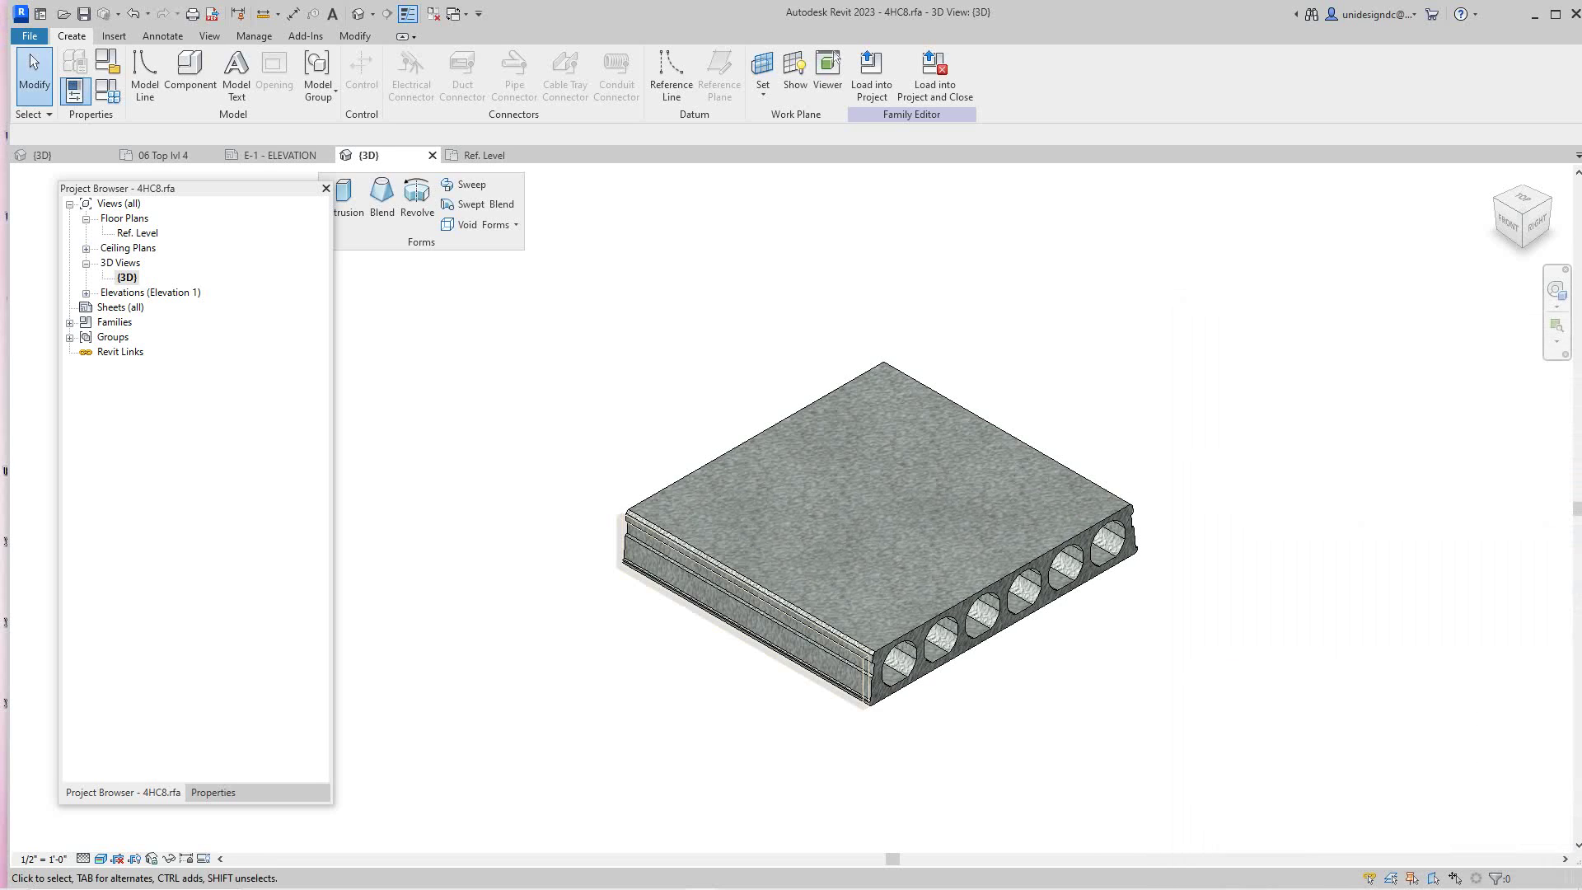
scroll(890, 642, "up", 3)
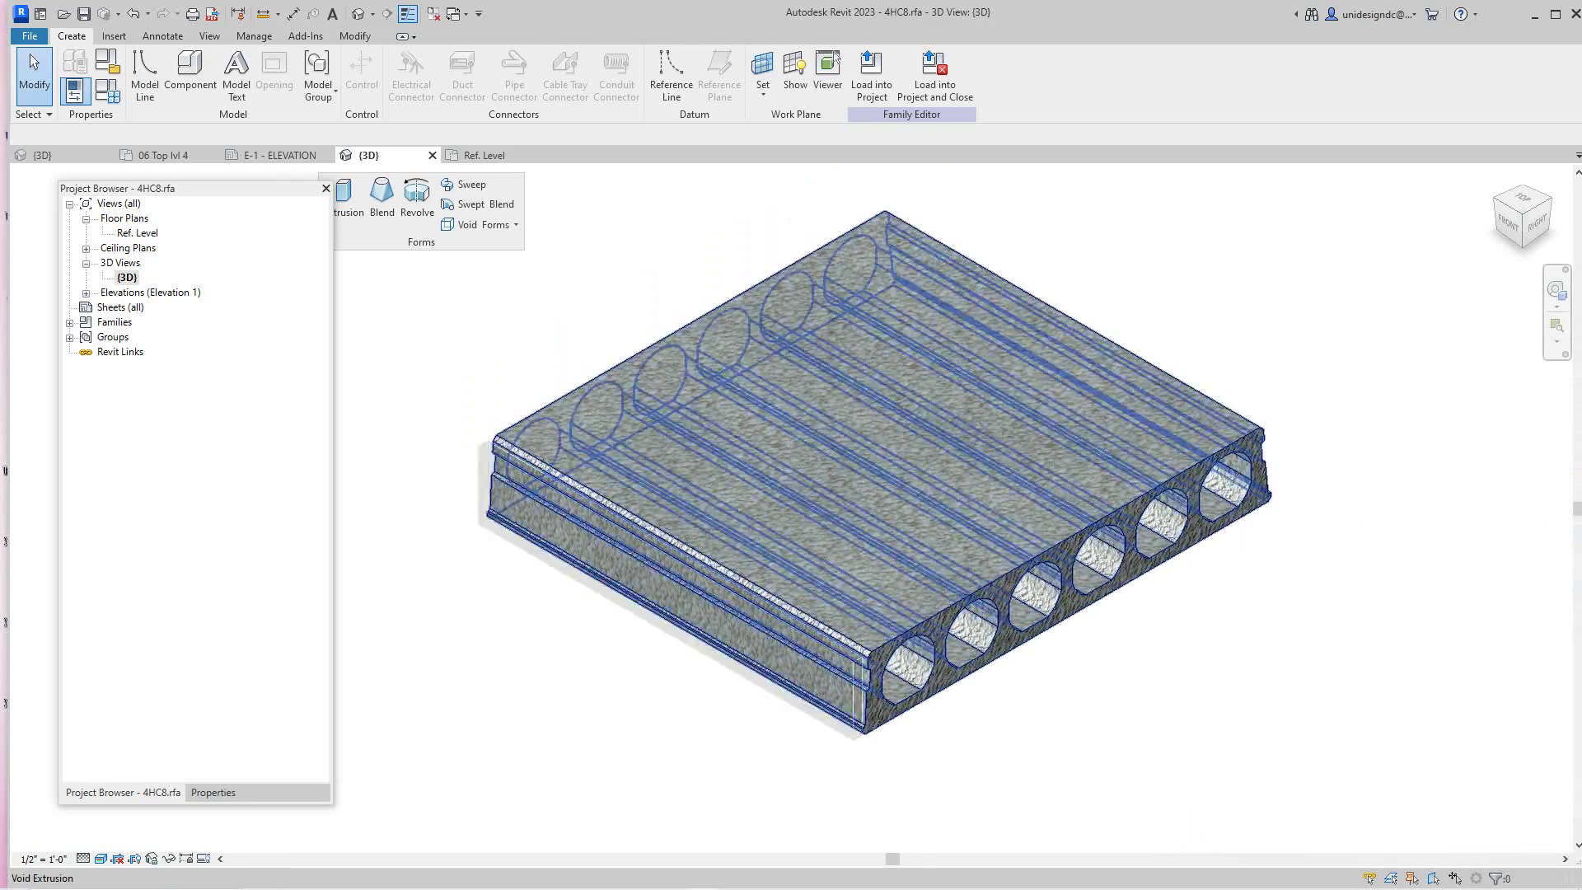
scroll(834, 680, "down", 3)
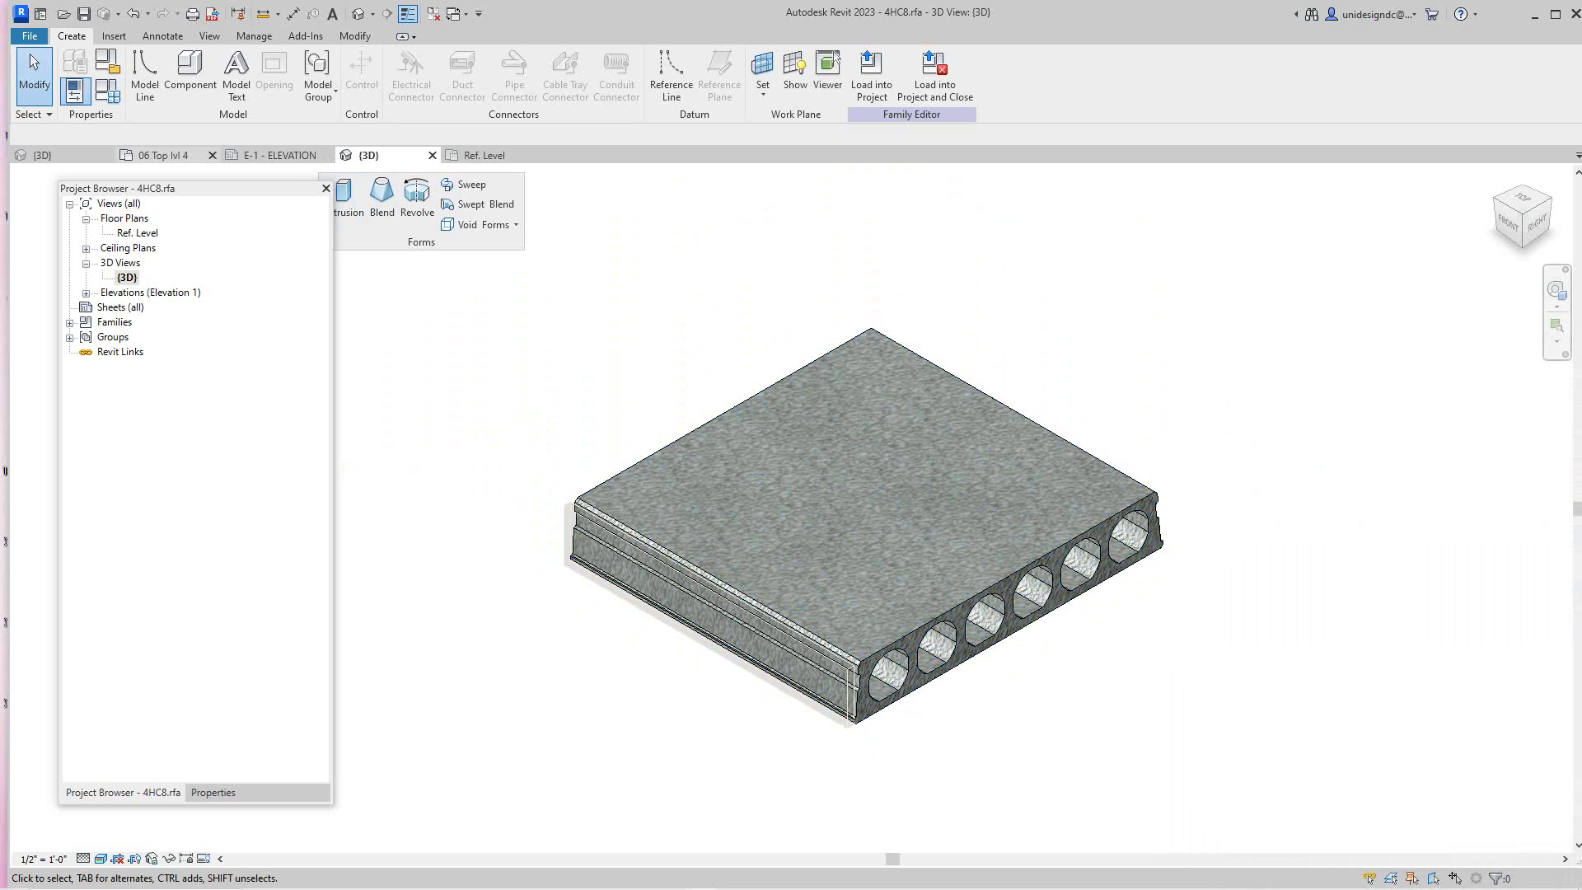
- Switch to the project's 06 Top lvl 4 floor plan and examine the narrow 4HC8 planks between grids 2 and 2.1
left_click(162, 155)
scroll(614, 461, "down", 3)
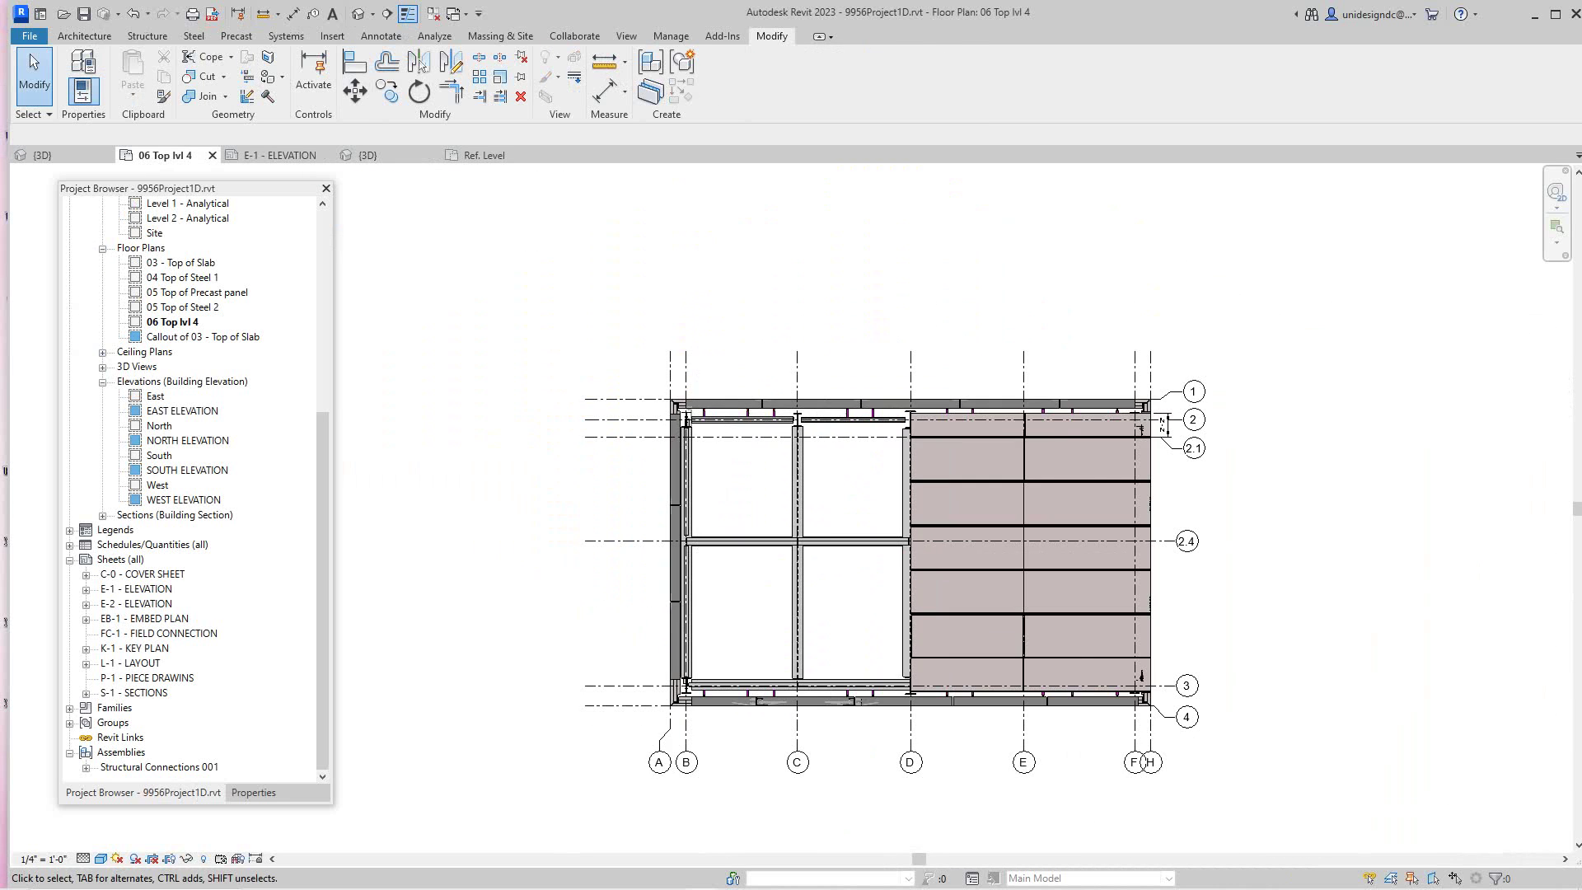
scroll(1116, 522, "up", 5)
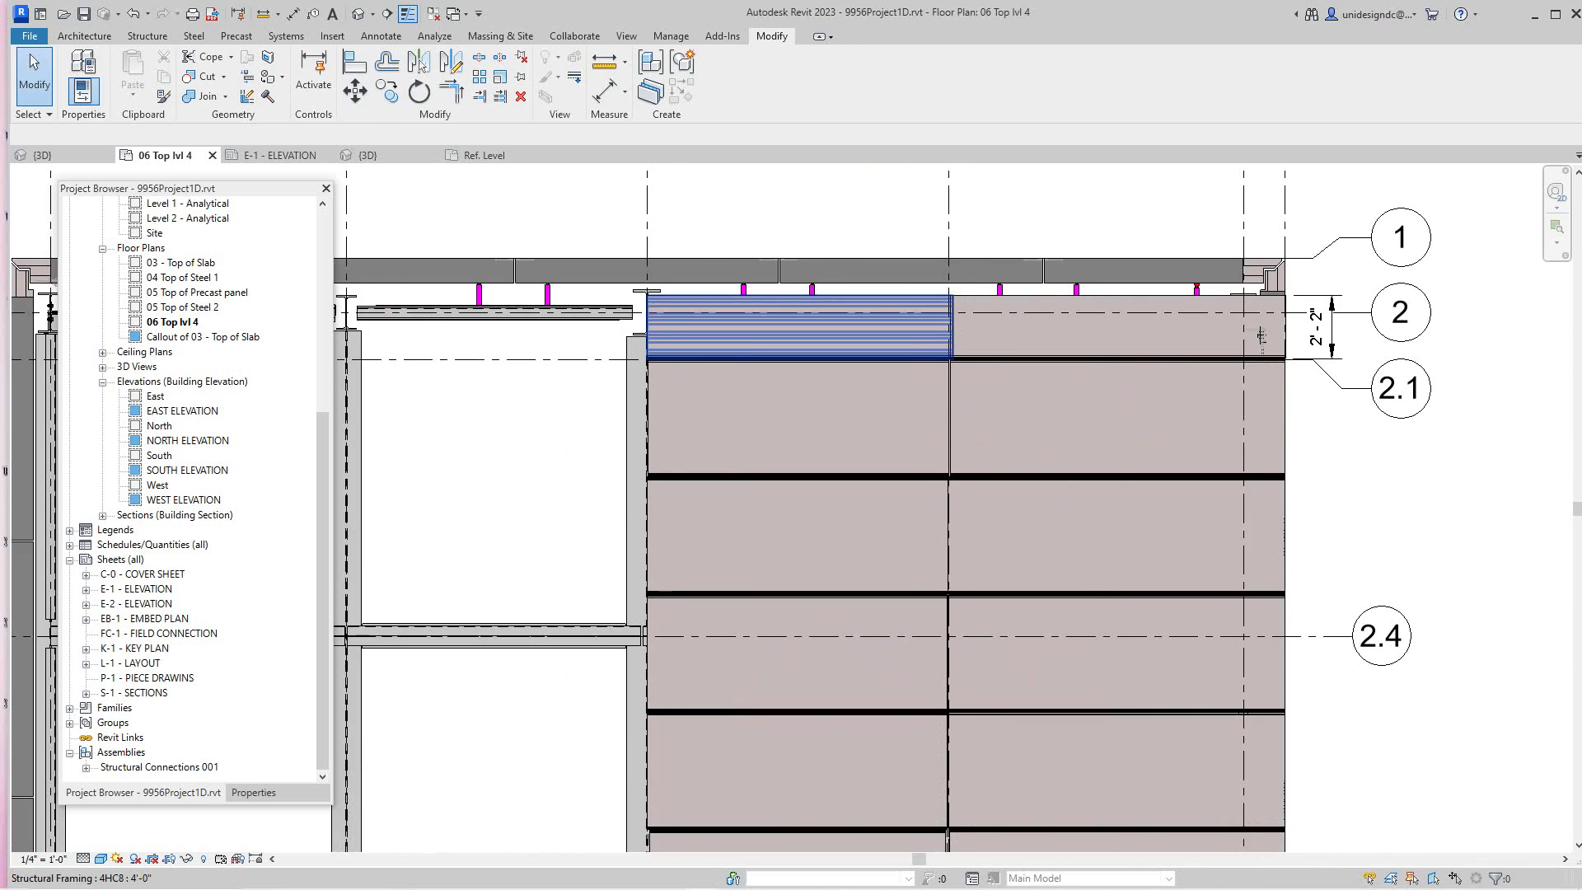
scroll(1165, 334, "up", 4)
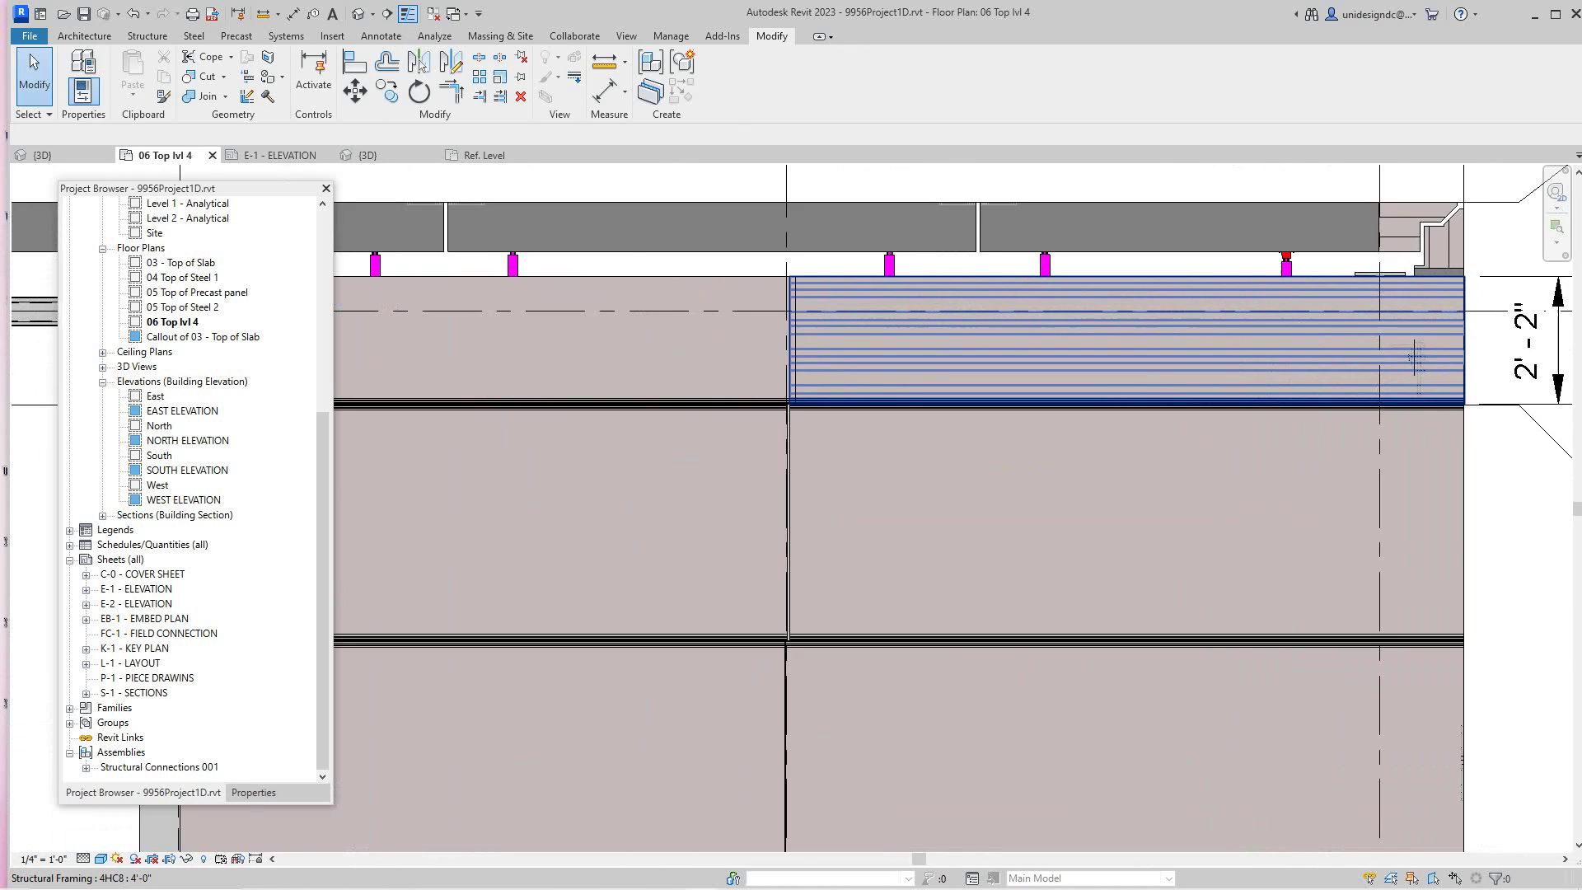
- Return to the project's {3D} view and examine the narrow 4HC8 plank at the far roof corner
scroll(1267, 342, "down", 1)
left_click(1266, 342)
left_click(42, 155)
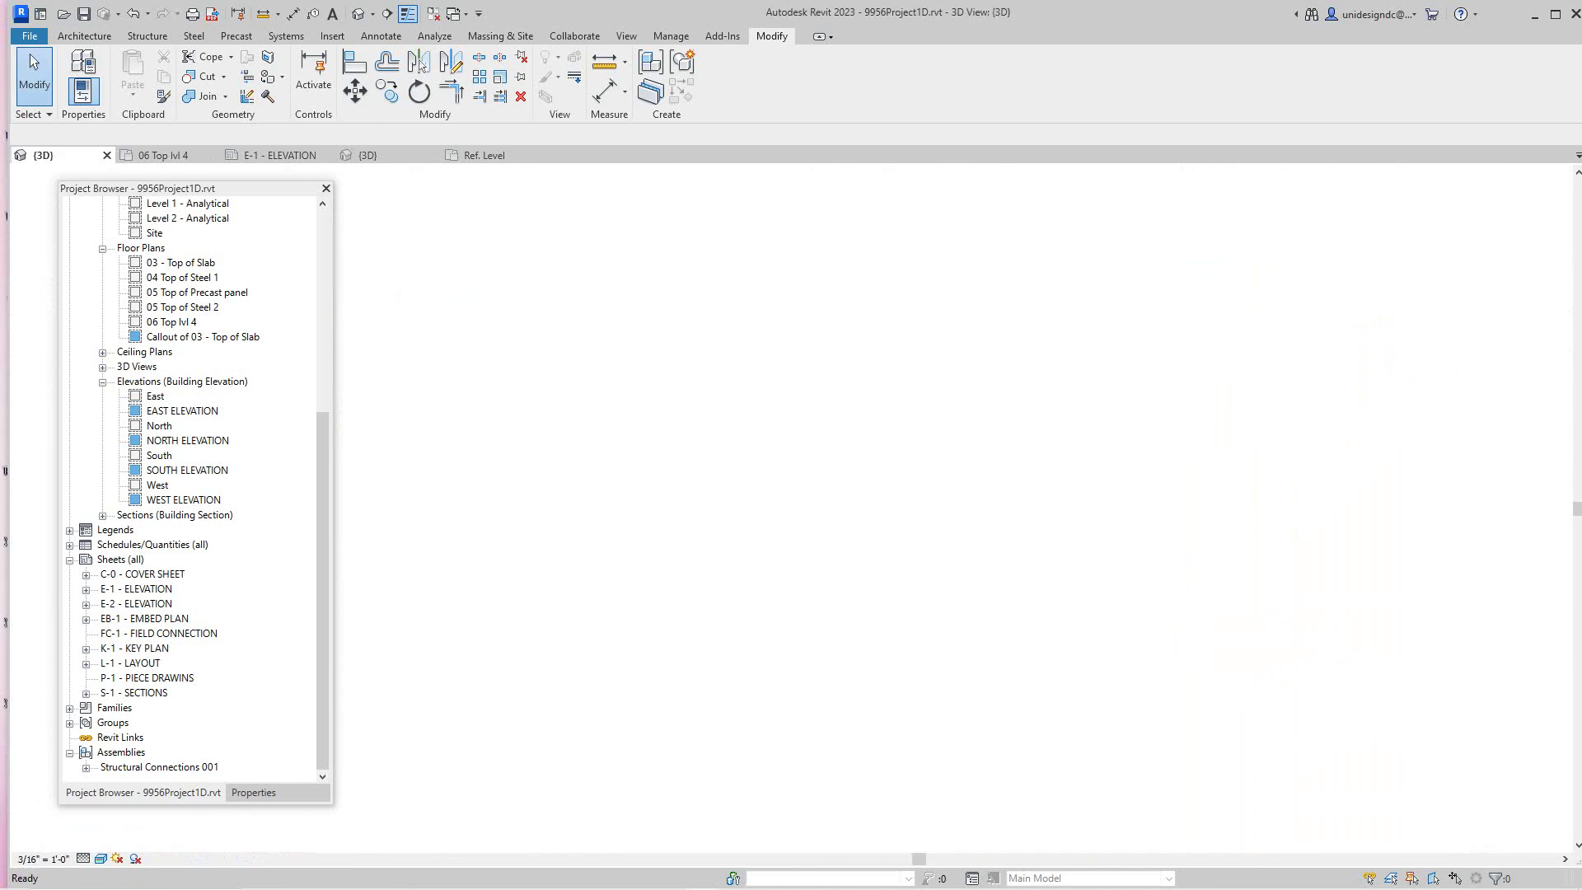
scroll(989, 551, "up", 1)
scroll(989, 577, "down", 1)
scroll(577, 618, "up", 2)
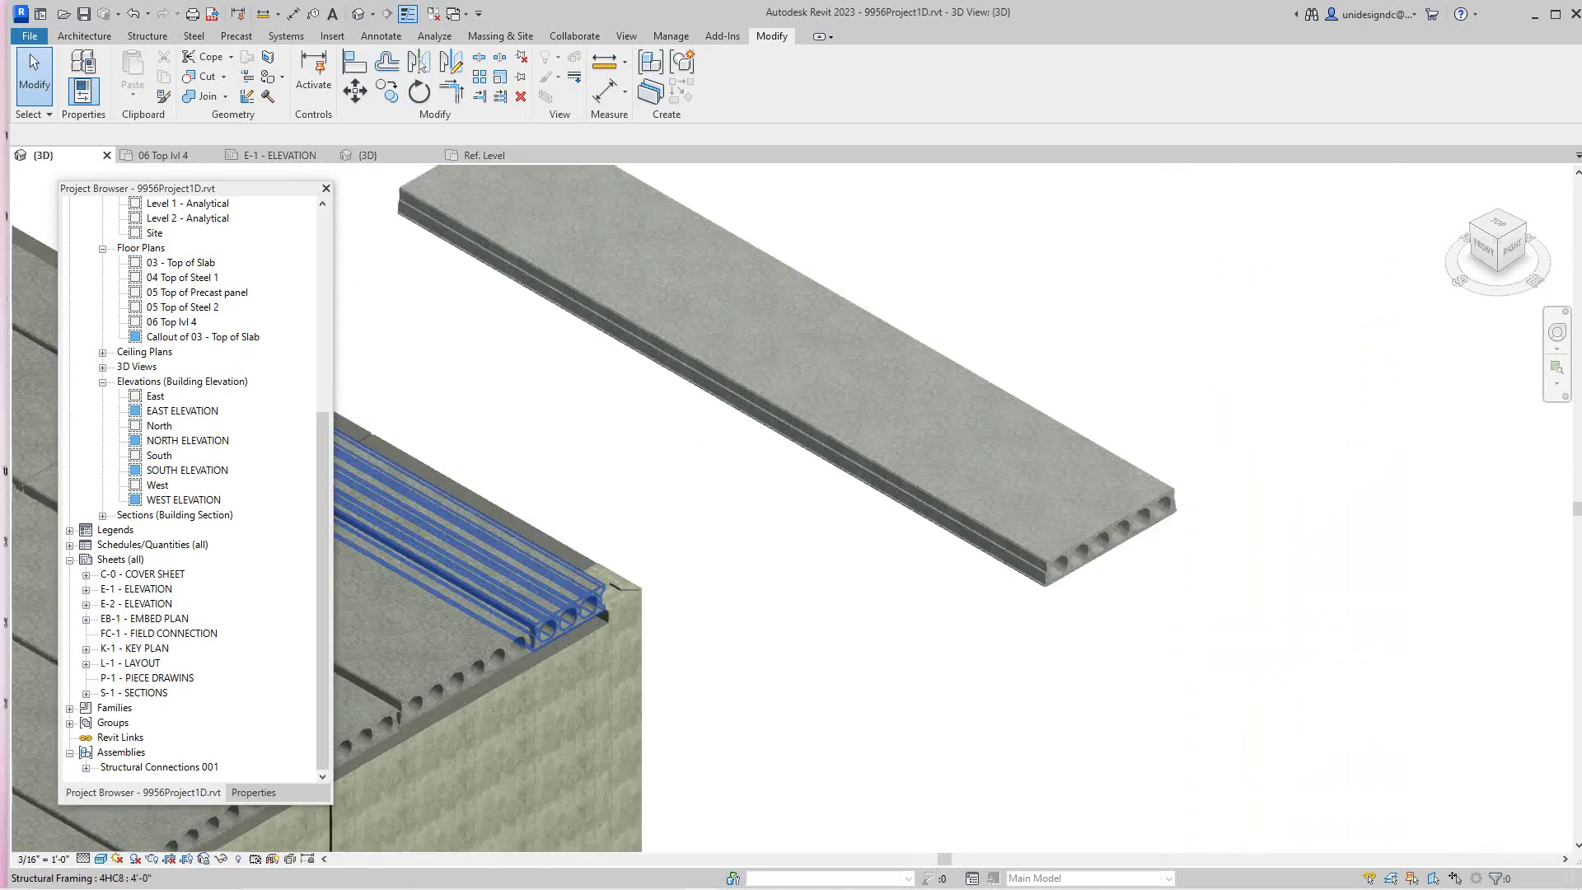
middle_click_drag(577, 618, 885, 486)
scroll(885, 486, "up", 4)
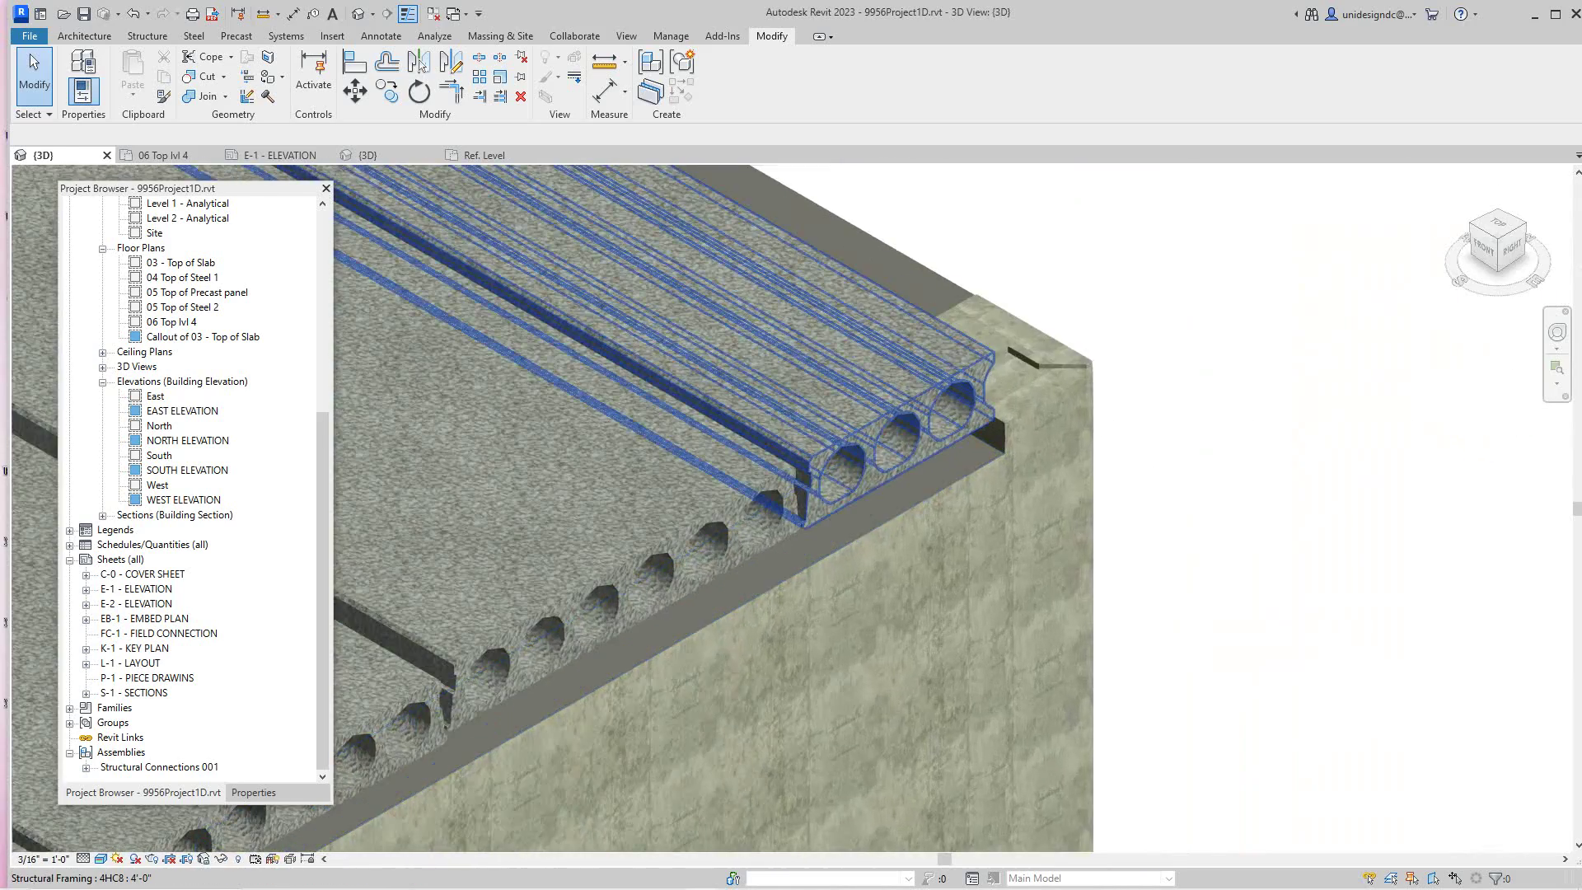
scroll(988, 371, "down", 7)
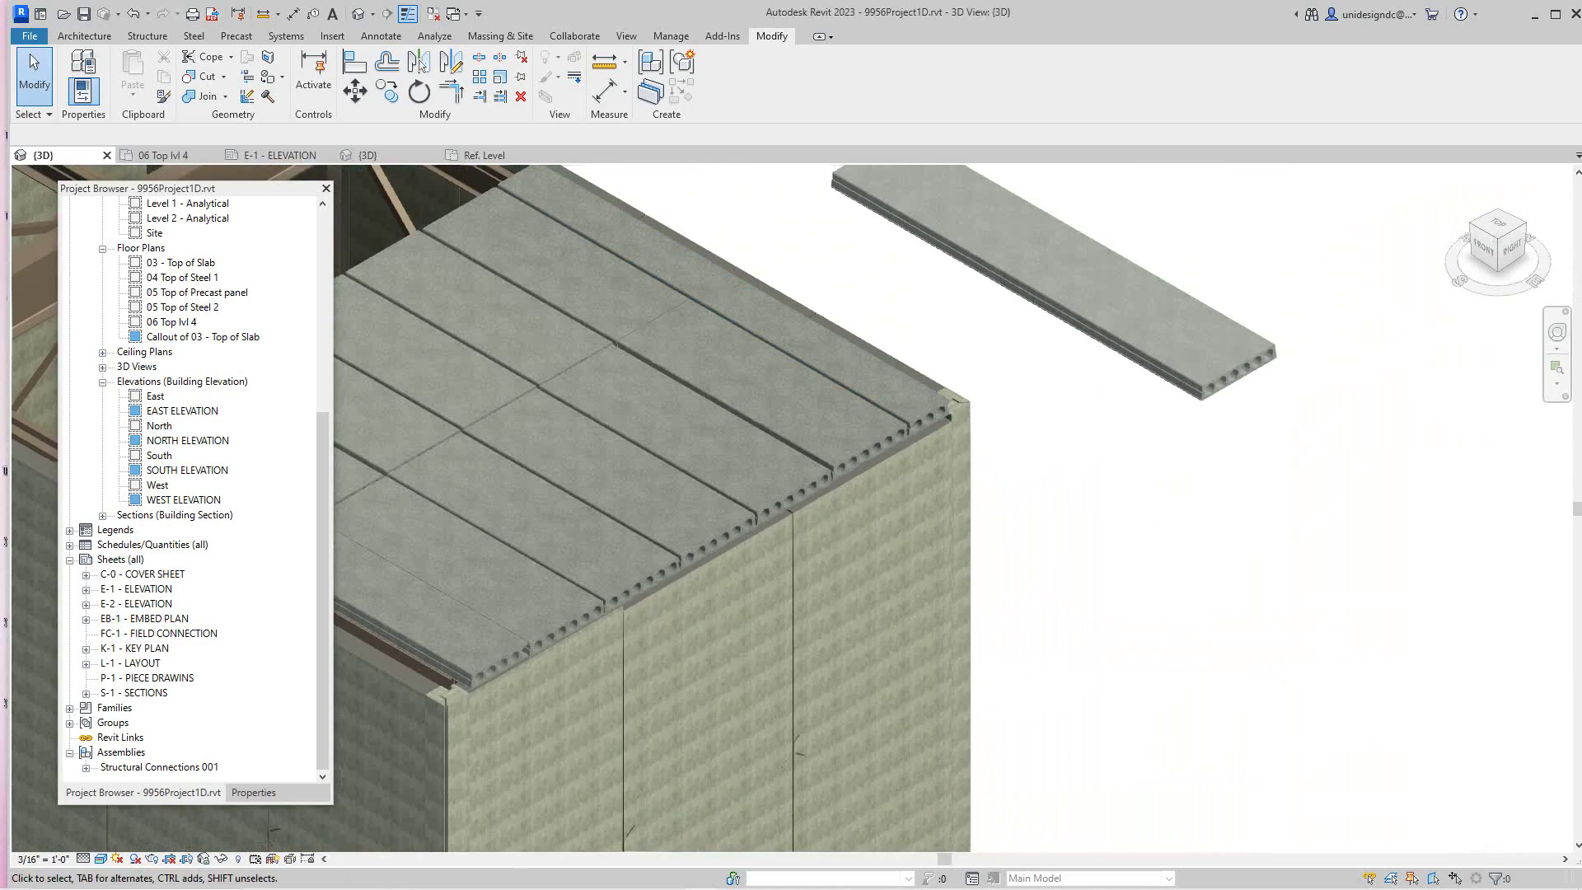
- Look over the whole precast building in 3D, from the roof planks to the wall panels and ground slab
middle_click_drag(948, 408, 933, 472)
scroll(1073, 512, "down", 3)
middle_click_drag(1073, 512, 1116, 488)
scroll(897, 515, "up", 3)
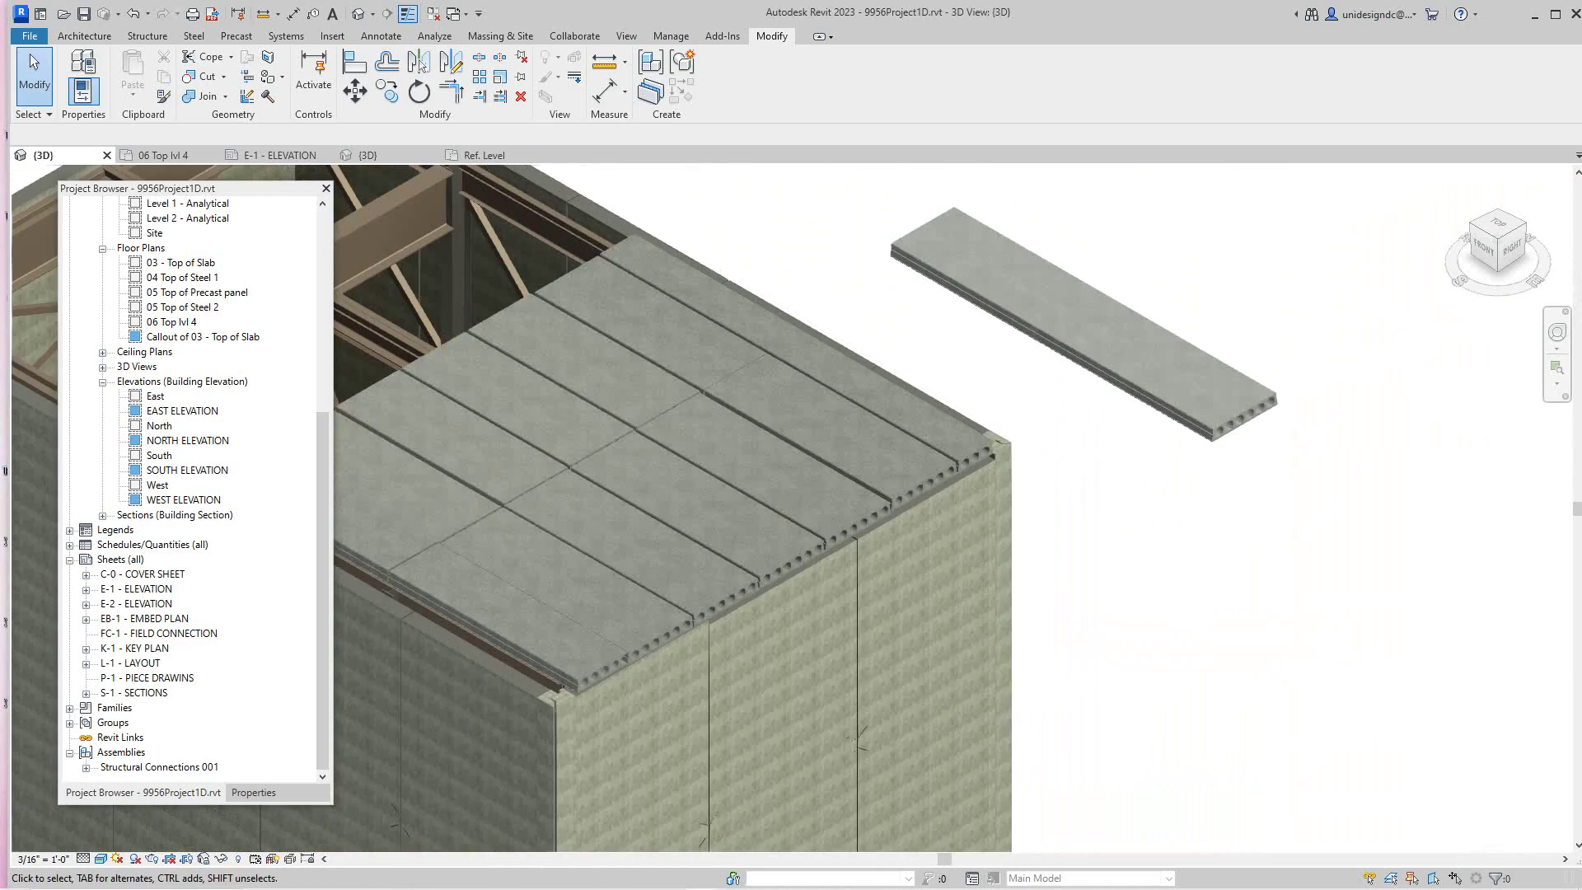
scroll(1195, 494, "down", 3)
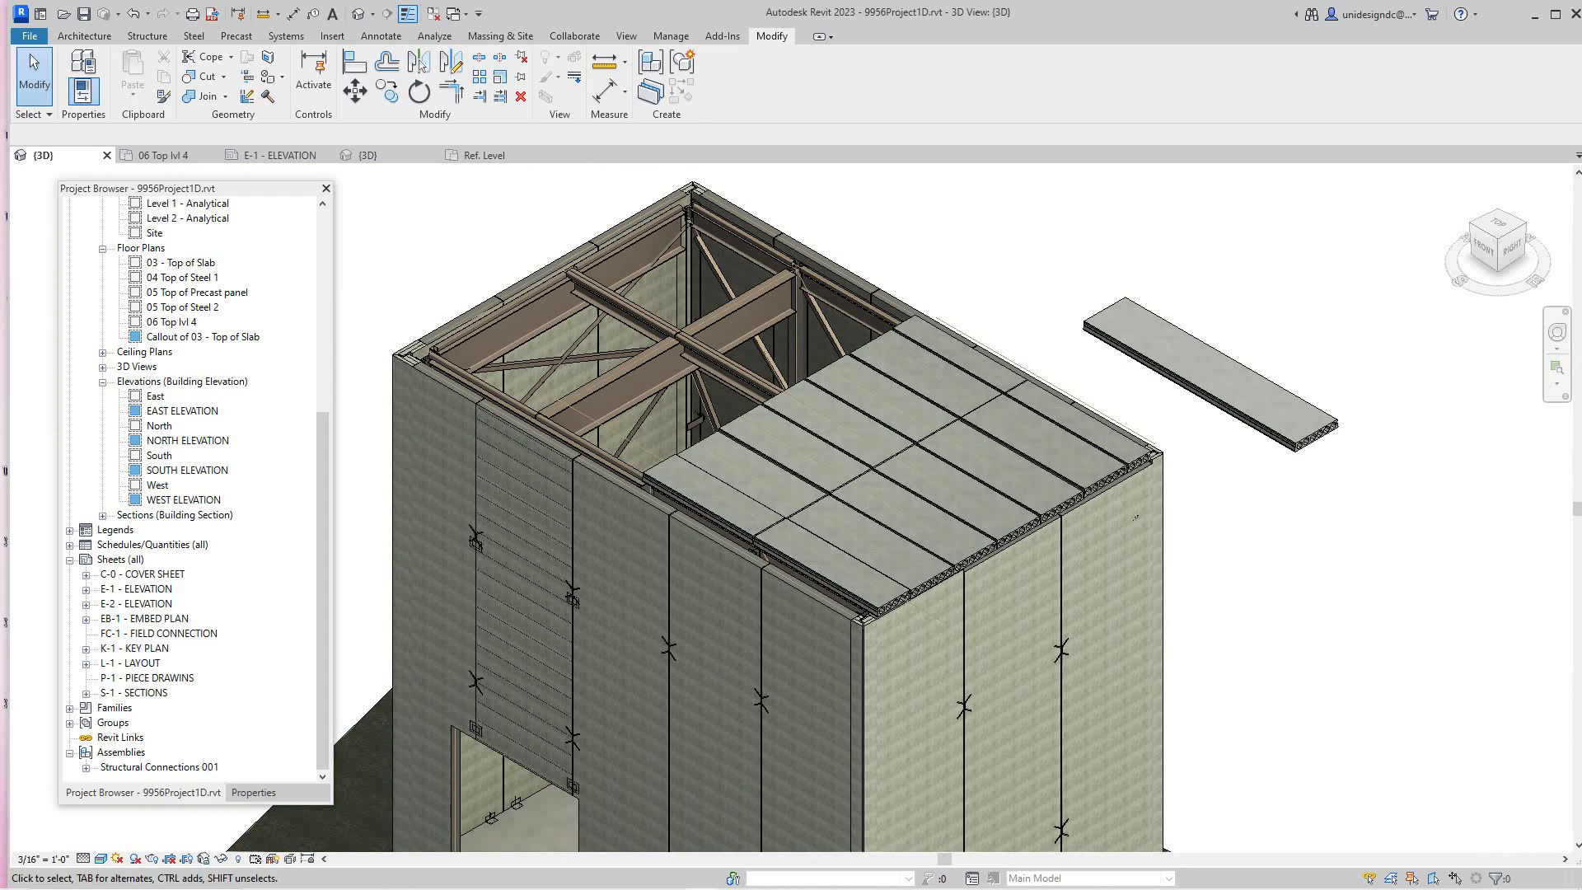
middle_click_drag(1136, 518, 1081, 420)
scroll(1082, 420, "down", 1)
middle_click_drag(1055, 509, 1028, 507, "shift")
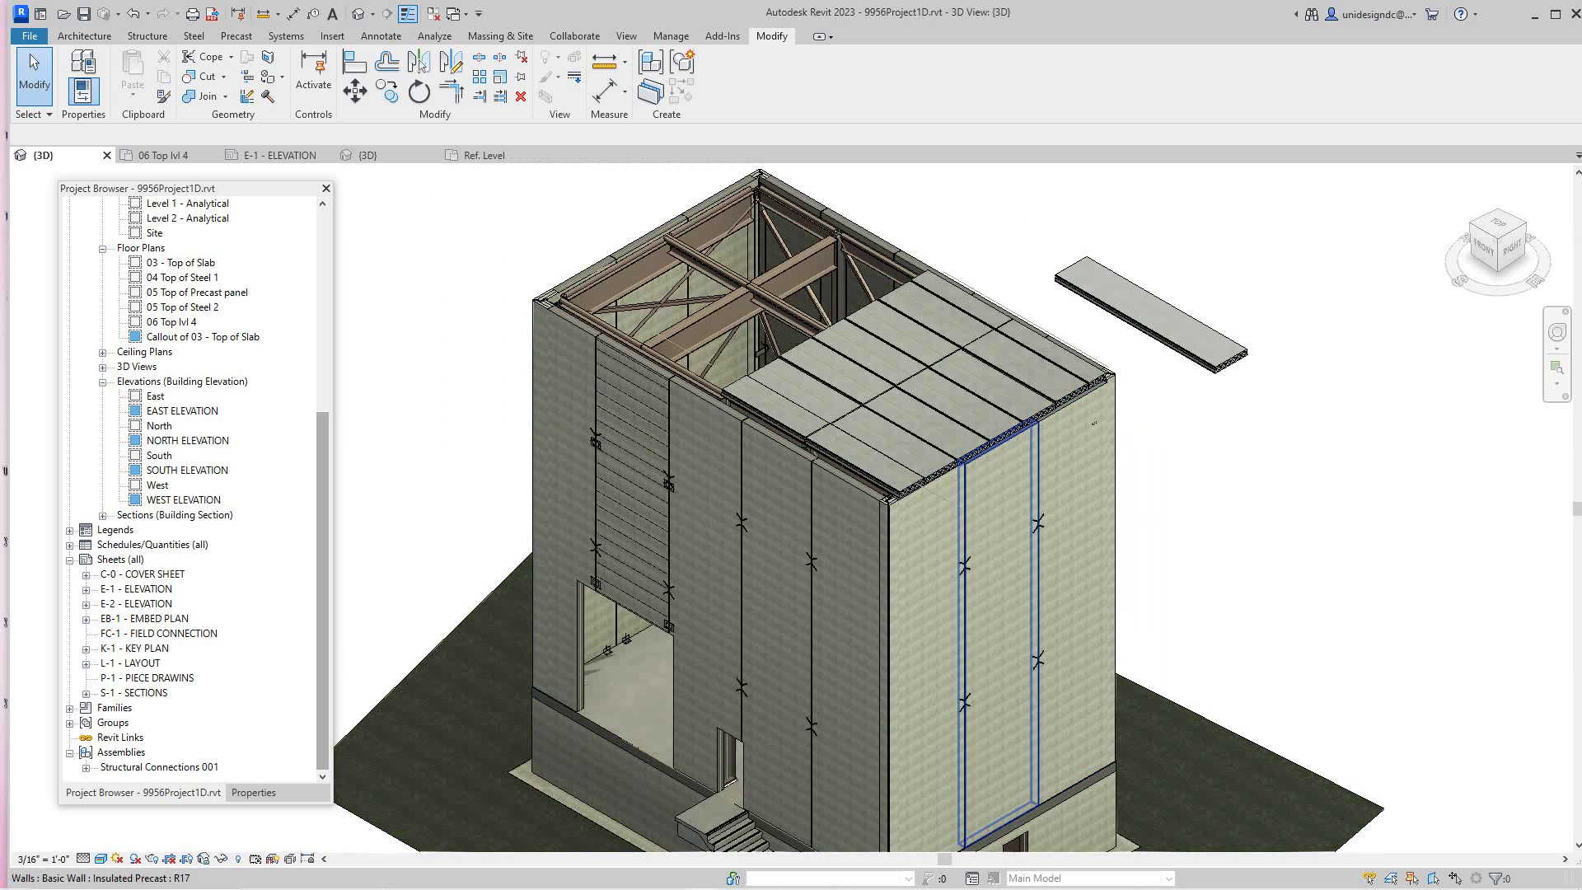
scroll(1300, 480, "down", 1)
middle_click_drag(1300, 480, 1226, 374)
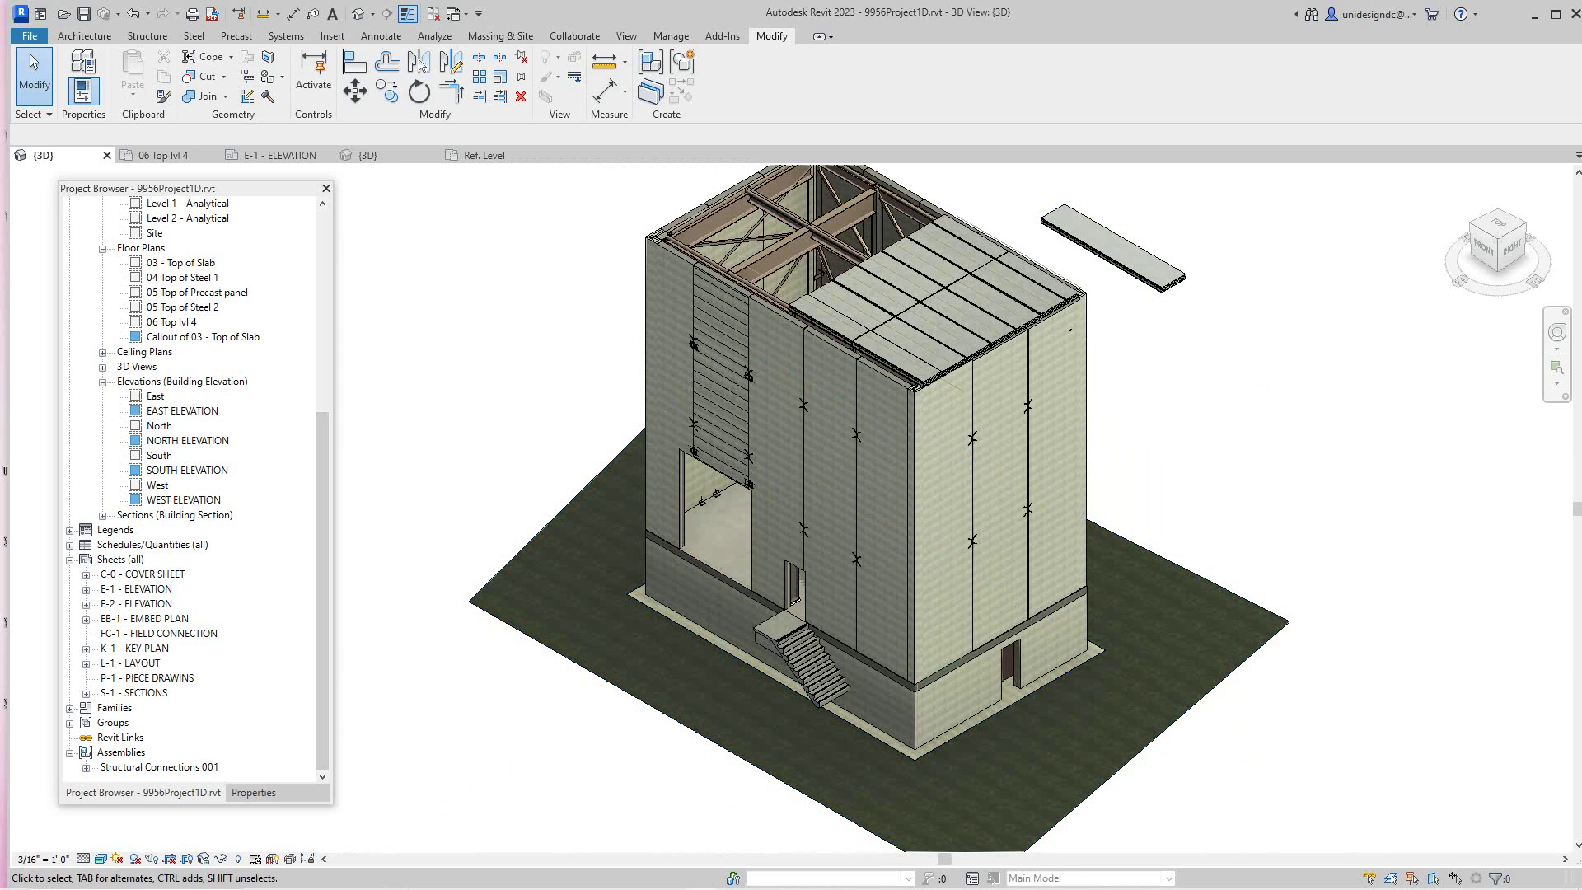
scroll(633, 455, "up", 1)
middle_click_drag(633, 455, 638, 500)
scroll(520, 466, "down", 2)
scroll(875, 310, "up", 5)
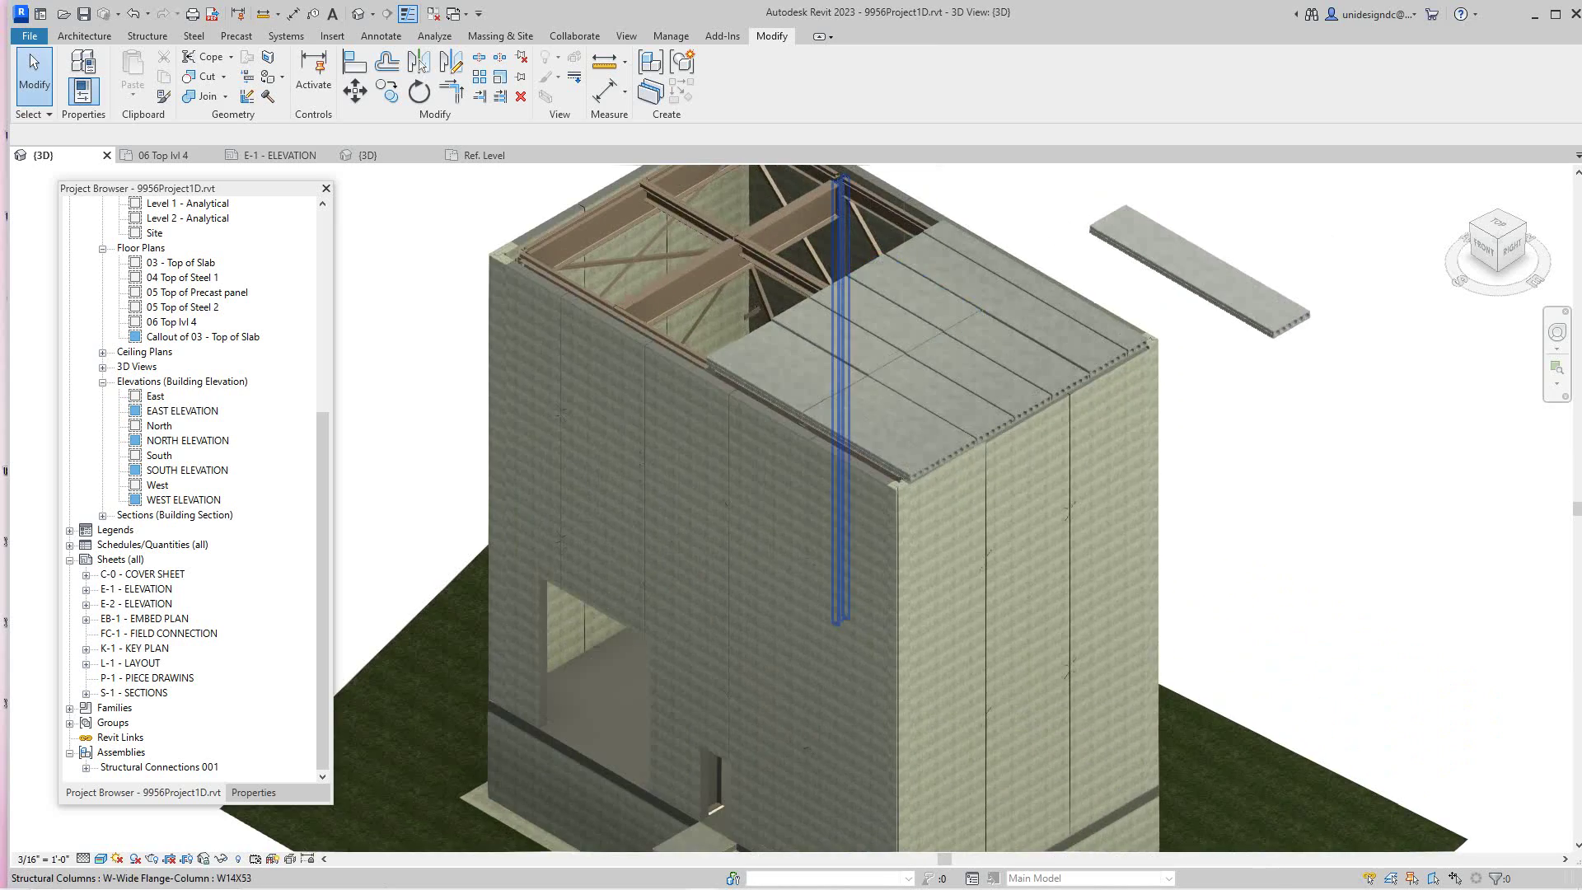
- Compare the hollow-core ends of the roof planks with the separate full-width 4HC8 plank beside the building
scroll(787, 247, "down", 1)
scroll(849, 313, "down", 1)
middle_click_drag(847, 312, 861, 318)
scroll(1265, 312, "up", 3)
scroll(1237, 313, "up", 3)
scroll(1236, 313, "down", 1)
scroll(1236, 314, "down", 1)
scroll(1236, 314, "up", 1)
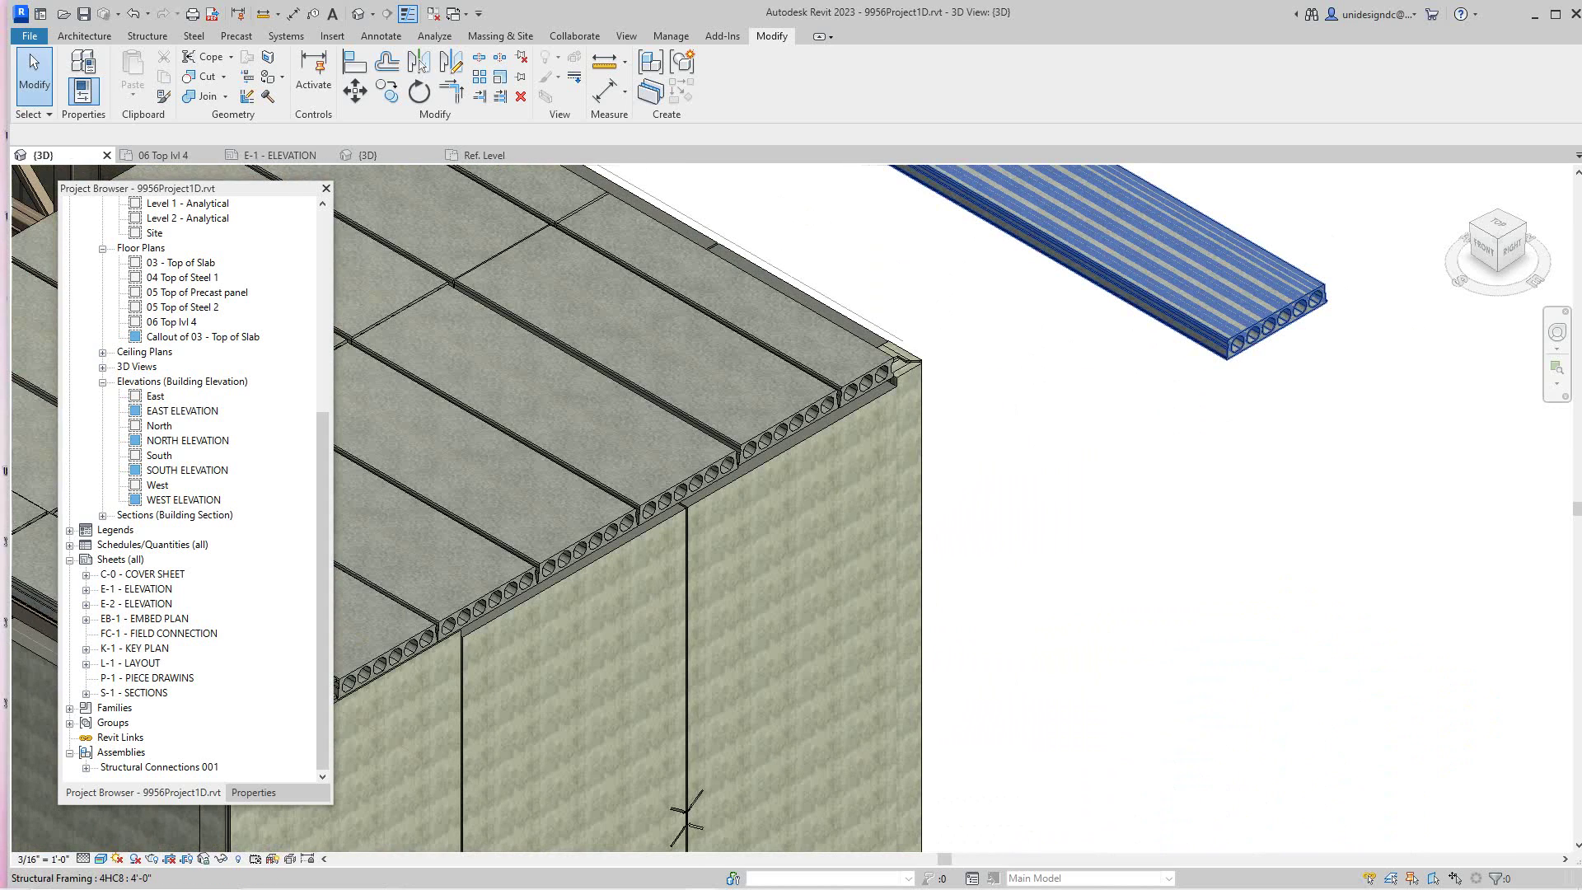
left_click(1236, 313)
key("Escape")
scroll(907, 370, "down", 2)
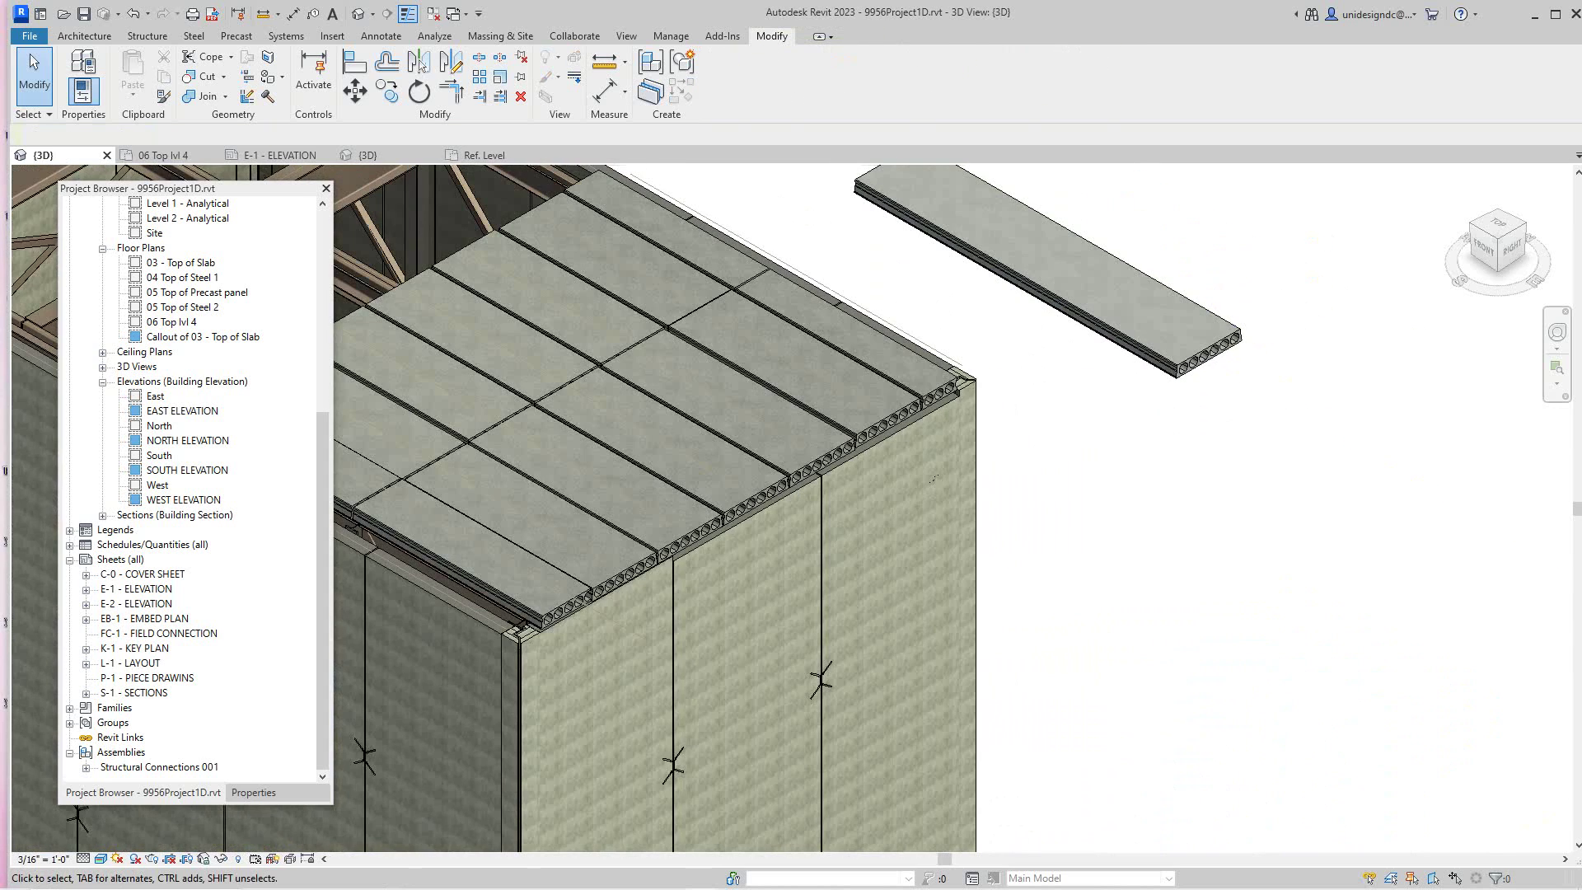
scroll(1185, 344, "up", 4)
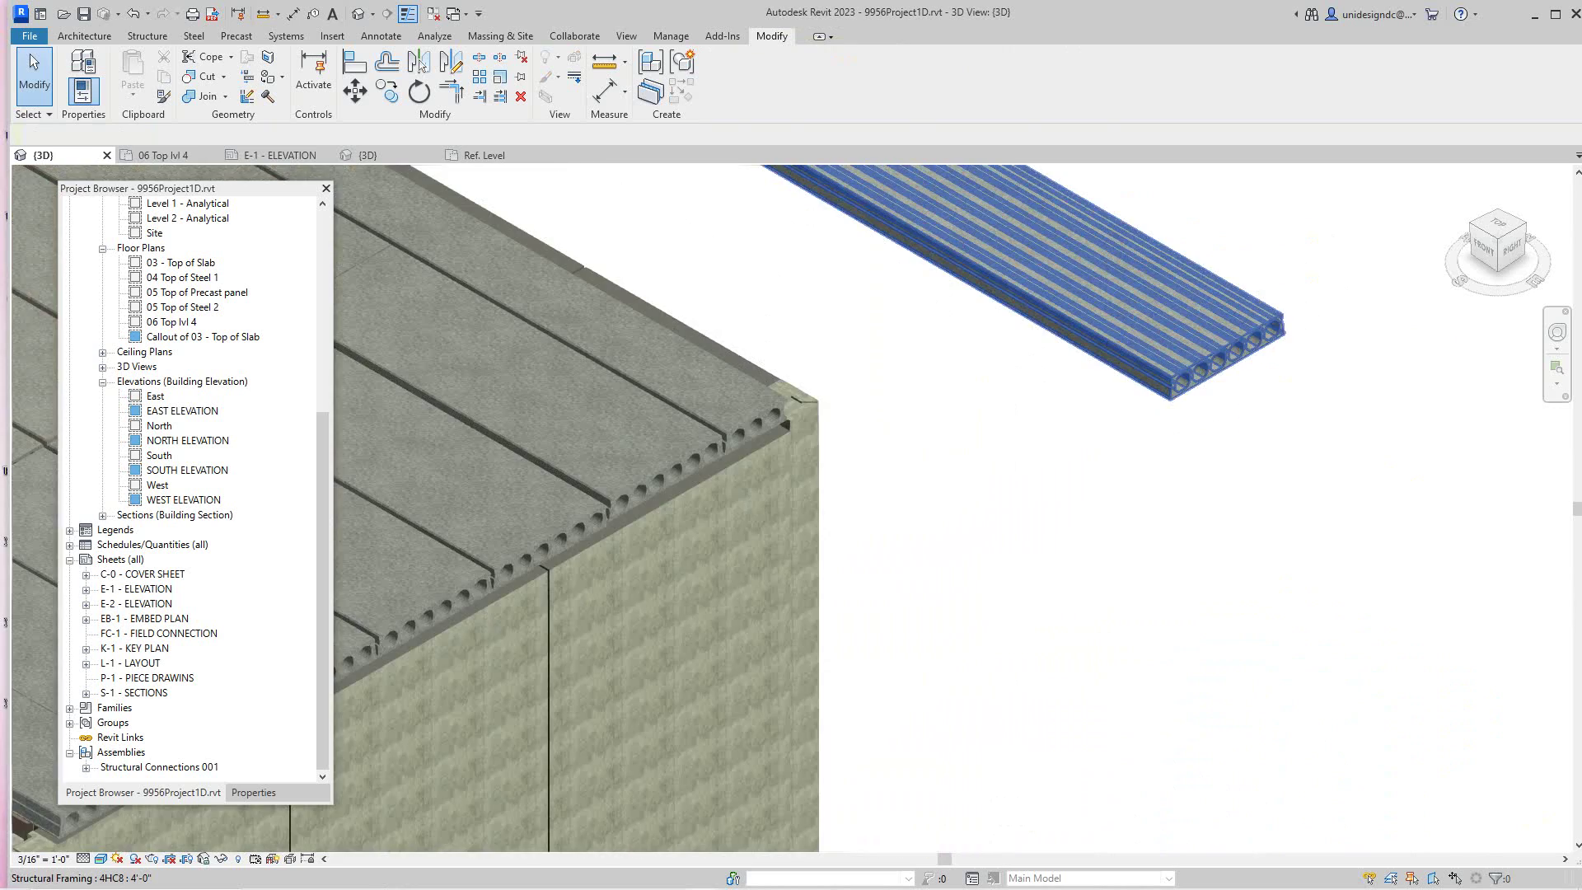
- Set the Cut Width of the 4HC8 roof plank next to the near edge plank to 0' 3" and inspect the resulting opening
scroll(1045, 366, "down", 3)
middle_click_drag(1045, 365, 1182, 354)
scroll(739, 542, "up", 2)
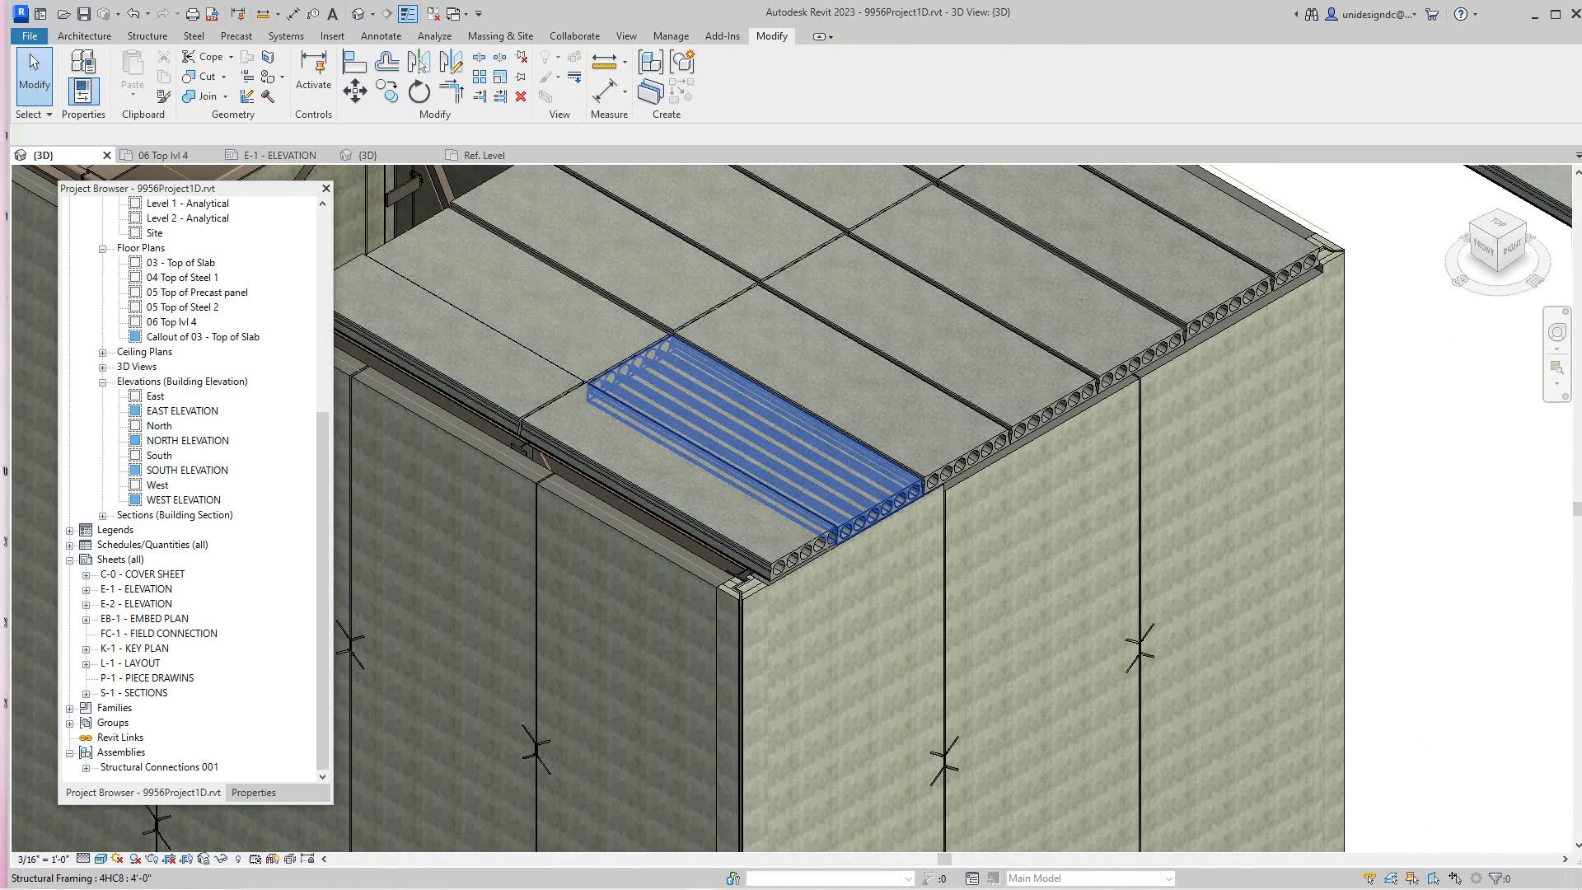
left_click(865, 502)
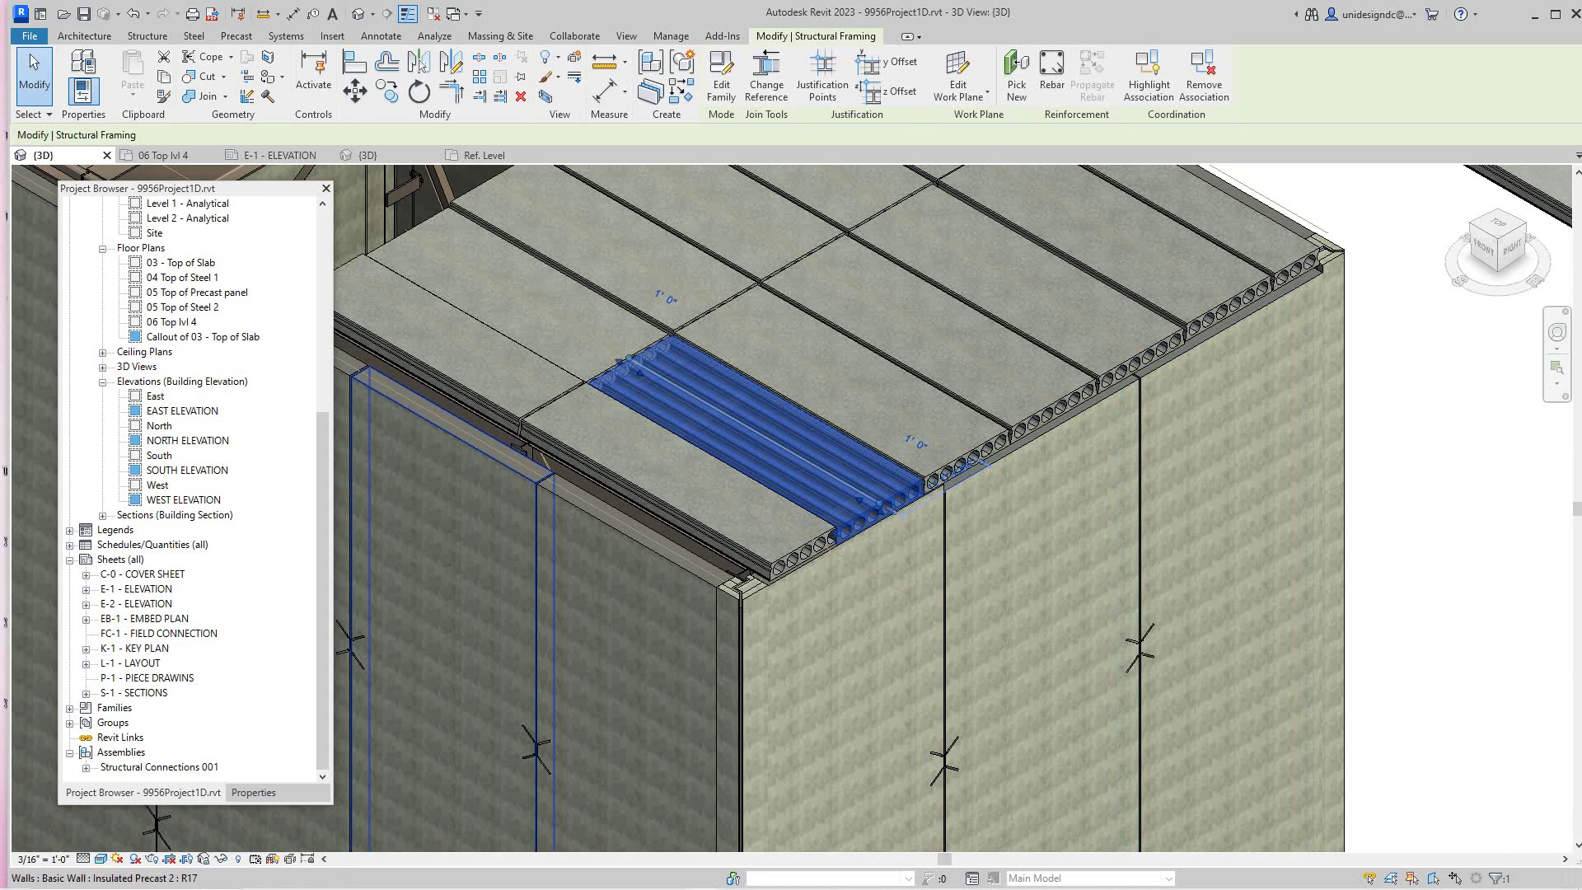
left_click(253, 792)
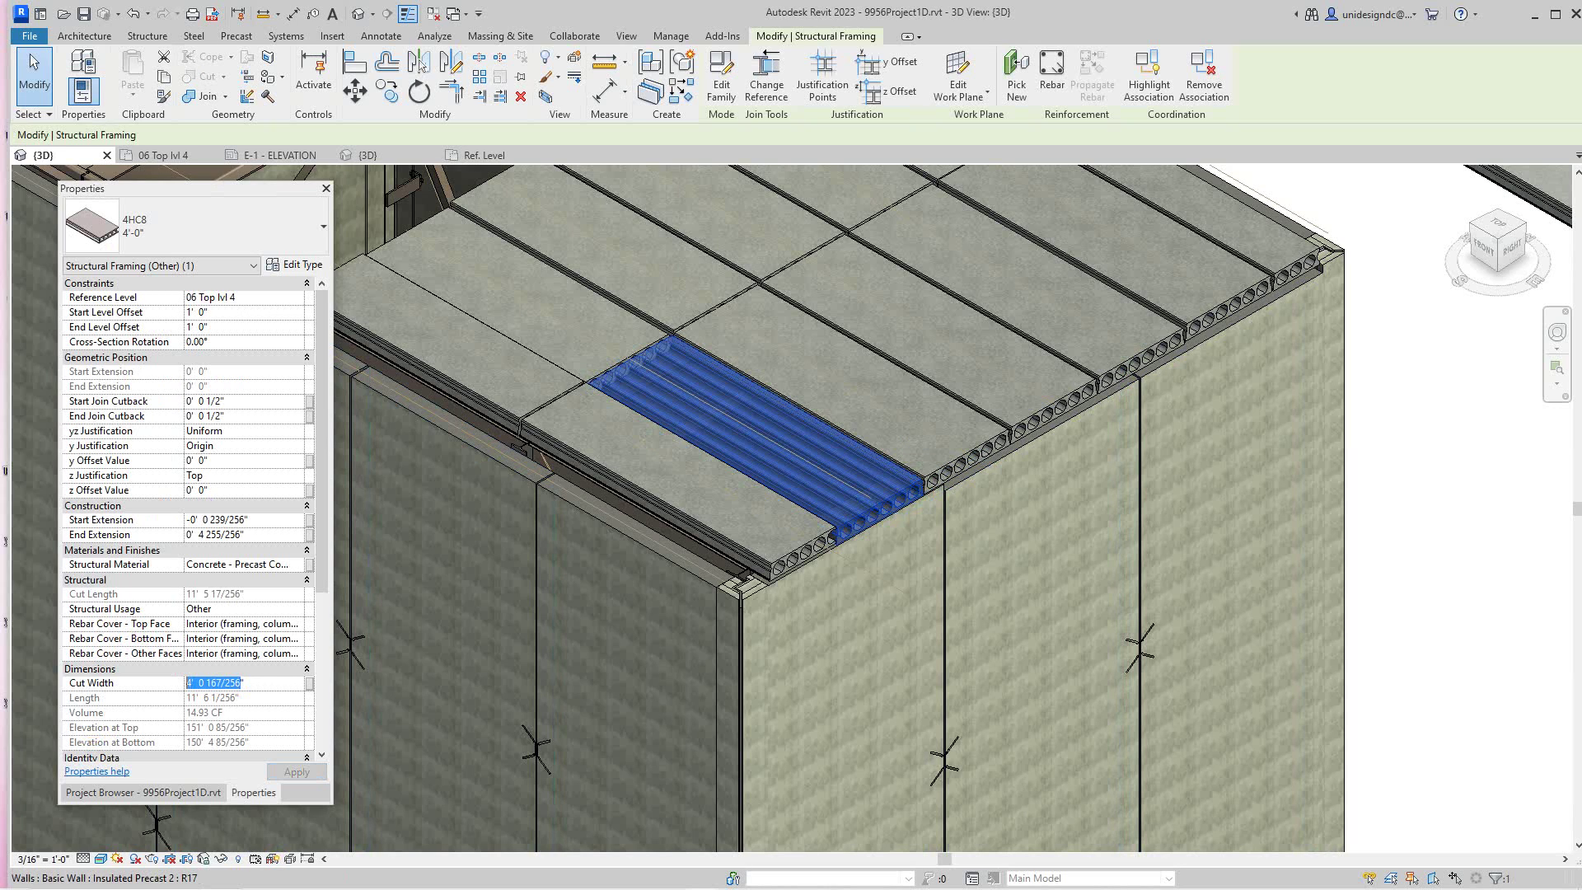
type("3")
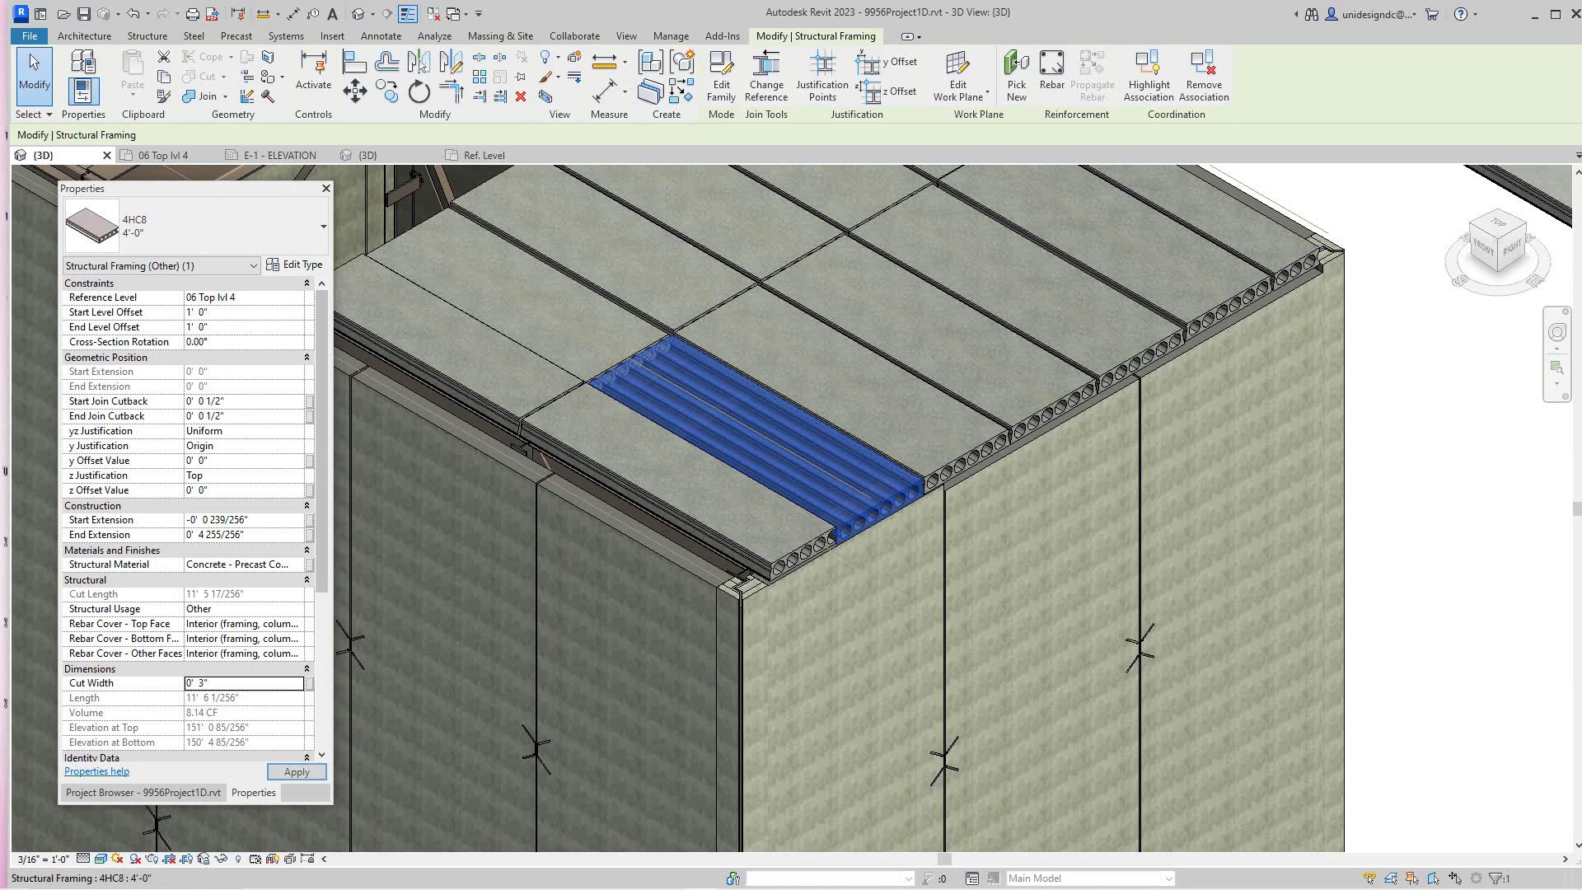
key("Return")
key("Escape")
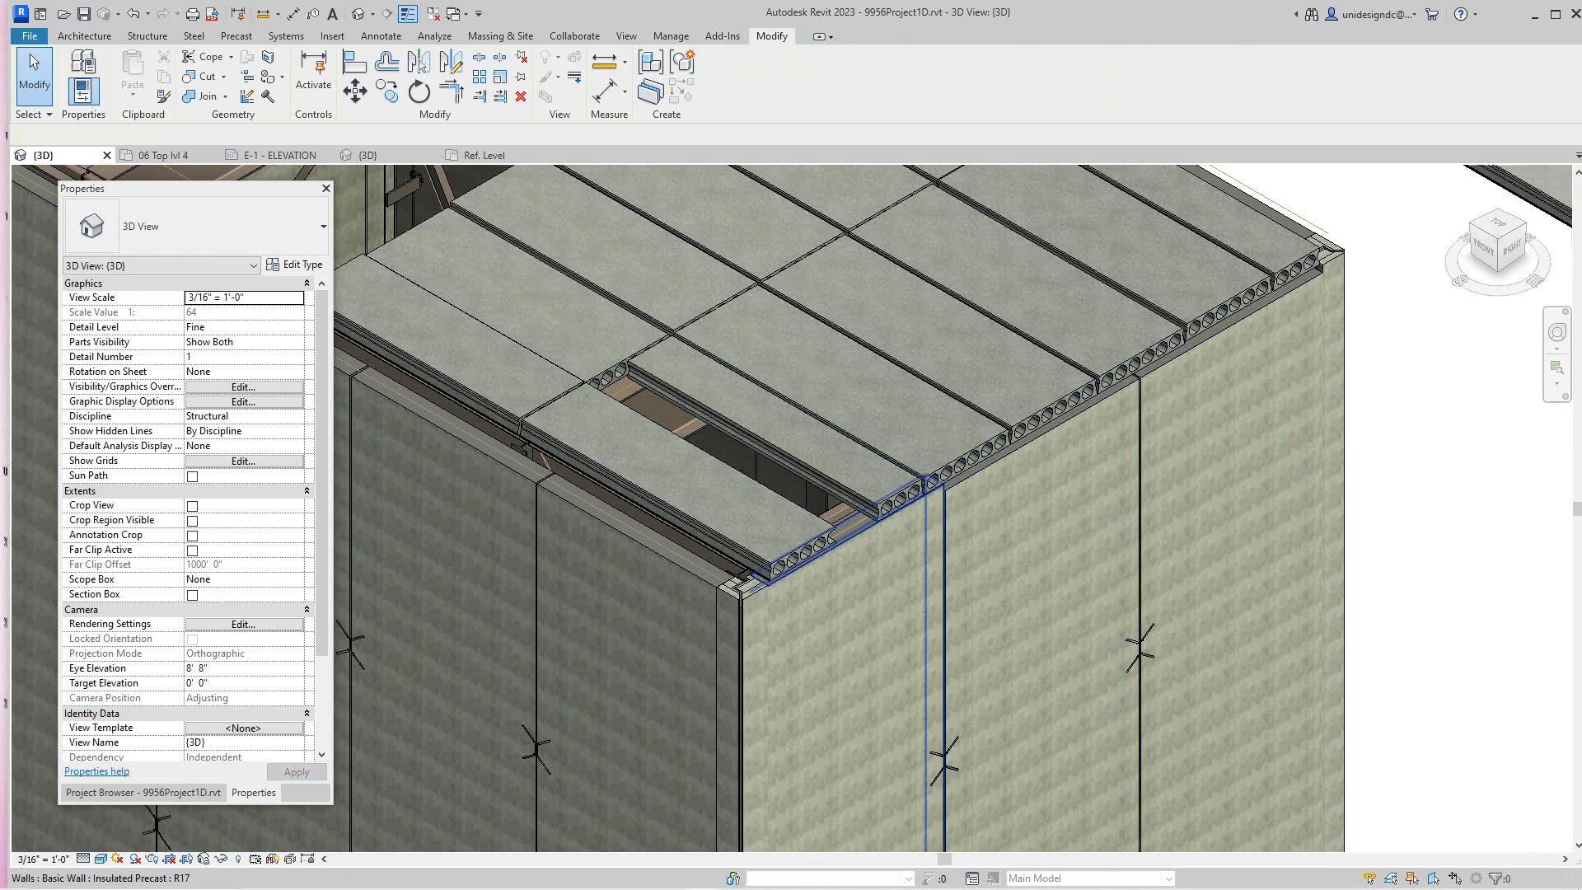
scroll(834, 535, "up", 2)
scroll(834, 536, "down", 1)
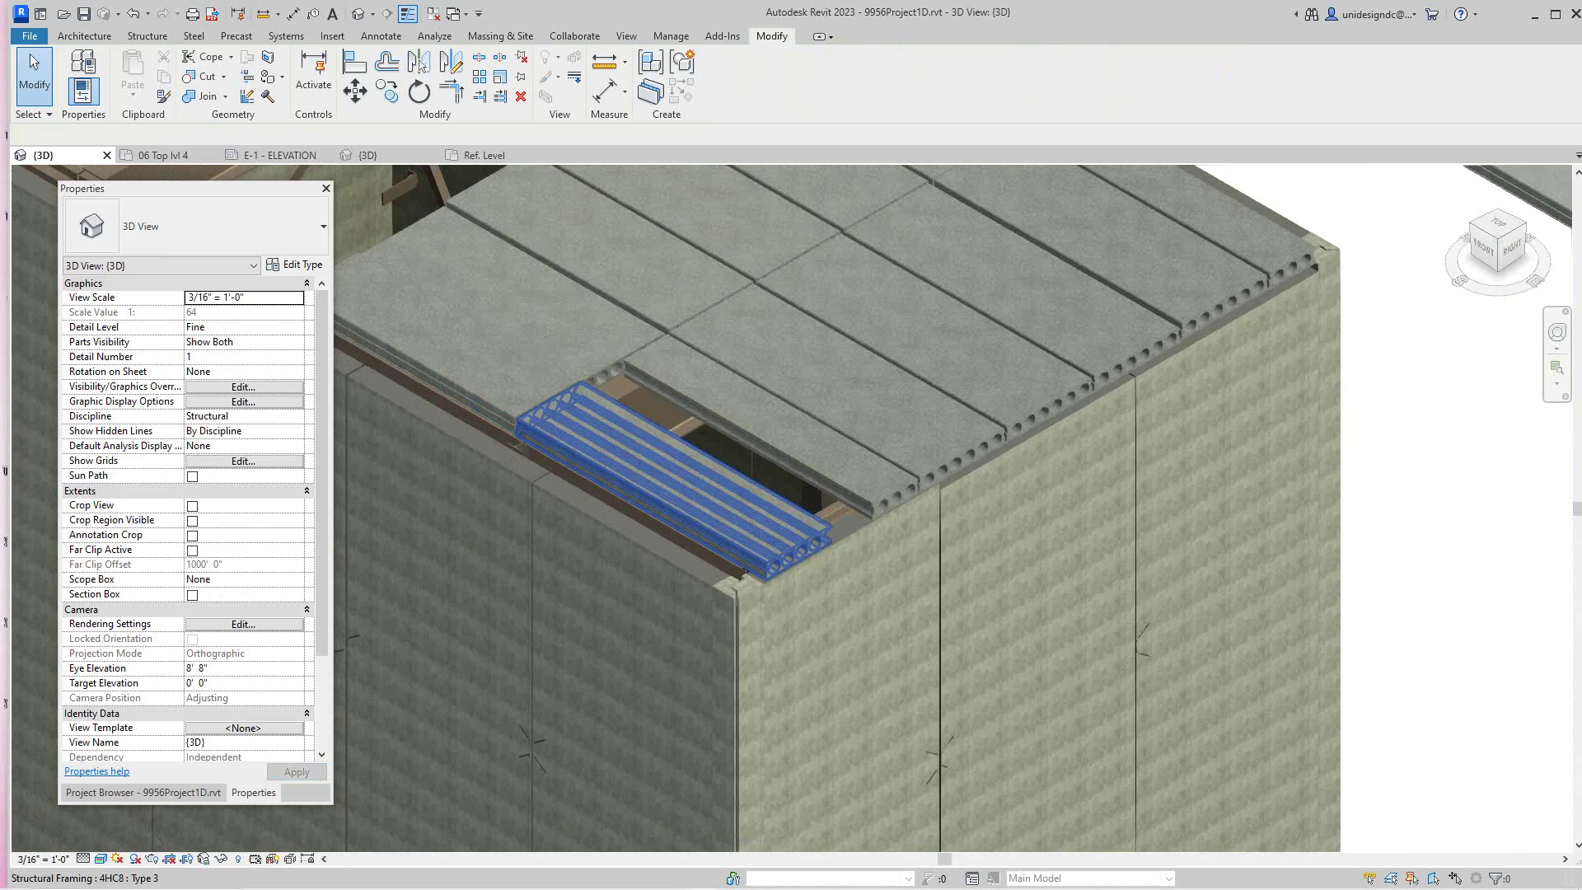
scroll(838, 503, "down", 1)
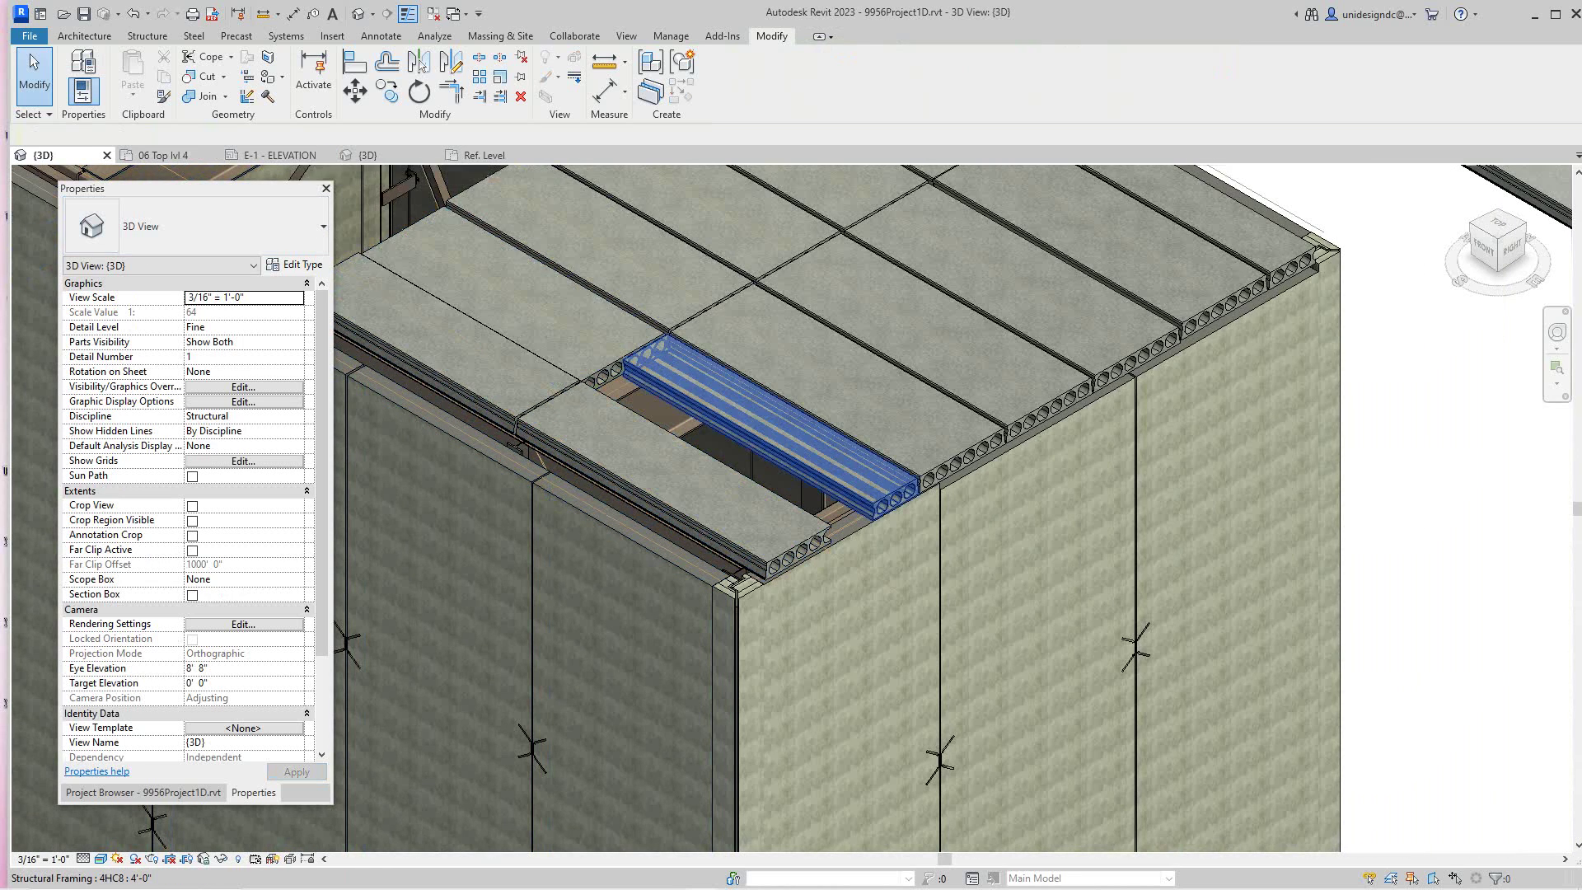
scroll(1096, 495, "down", 3)
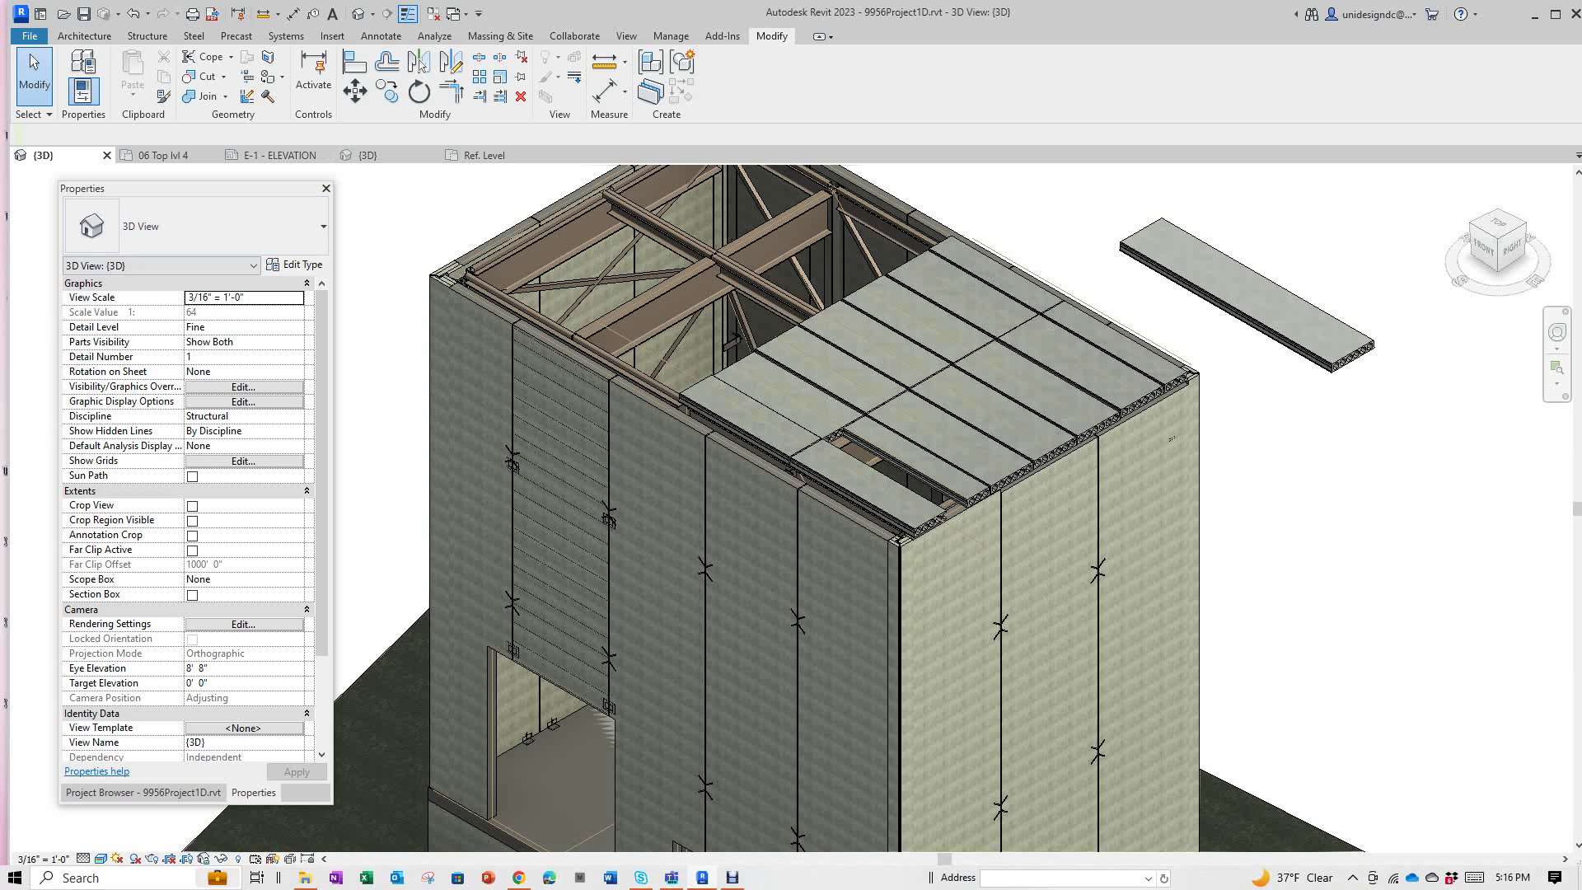
- Open sheet E-1 - ELEVATION and examine how the roof planks appear in its elevations and plan strips
left_click(142, 792)
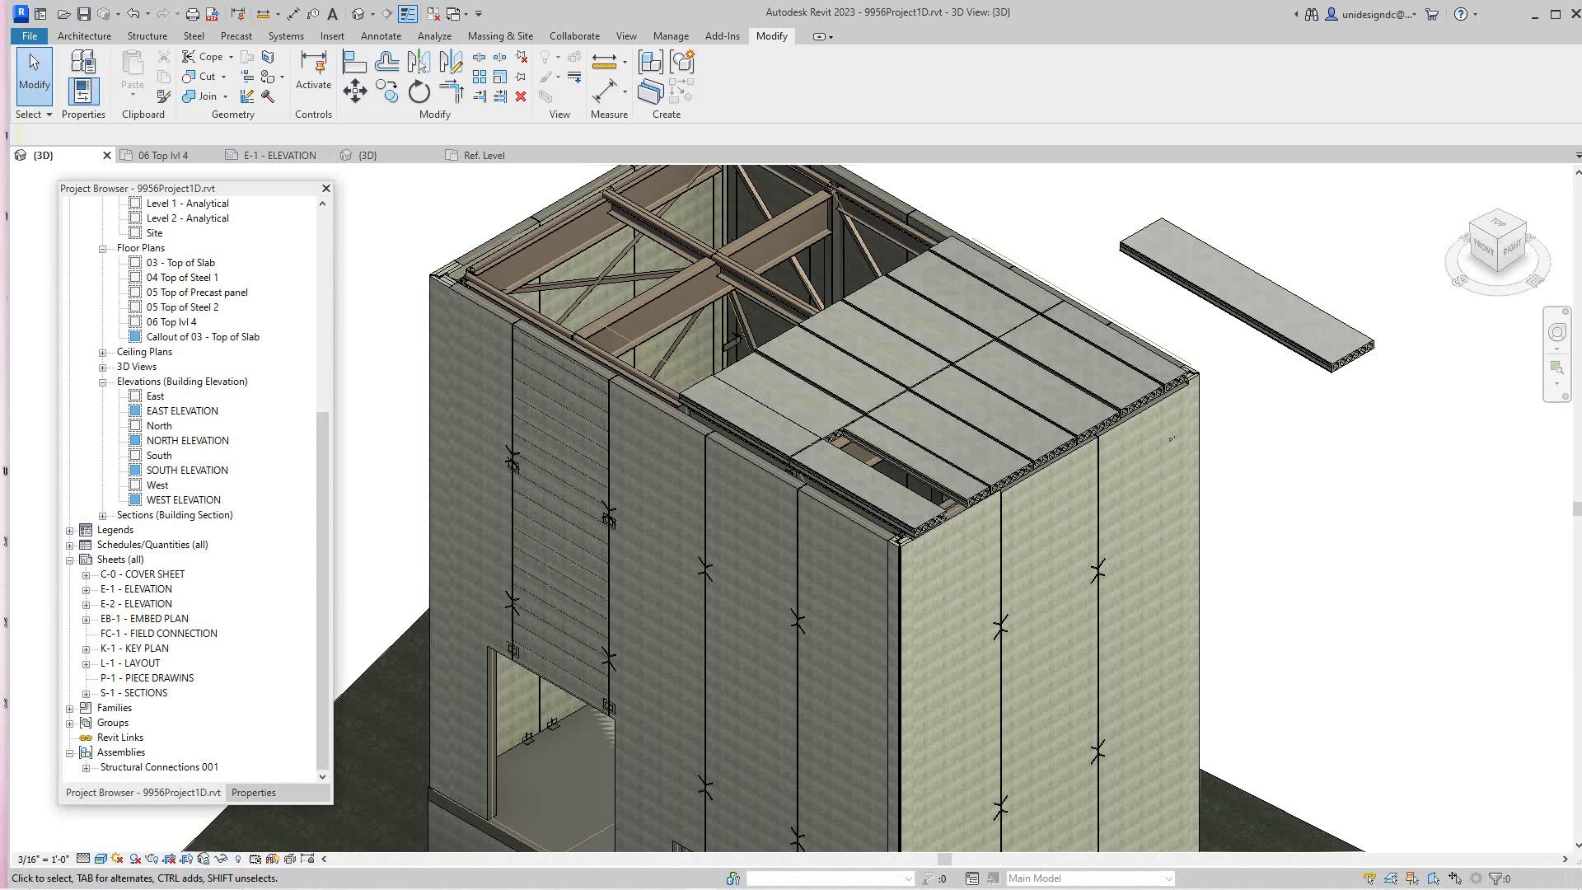
double_click(136, 589)
scroll(1167, 492, "down", 3)
middle_click_drag(1165, 490, 1239, 516)
scroll(1187, 525, "down", 1)
scroll(876, 437, "up", 5)
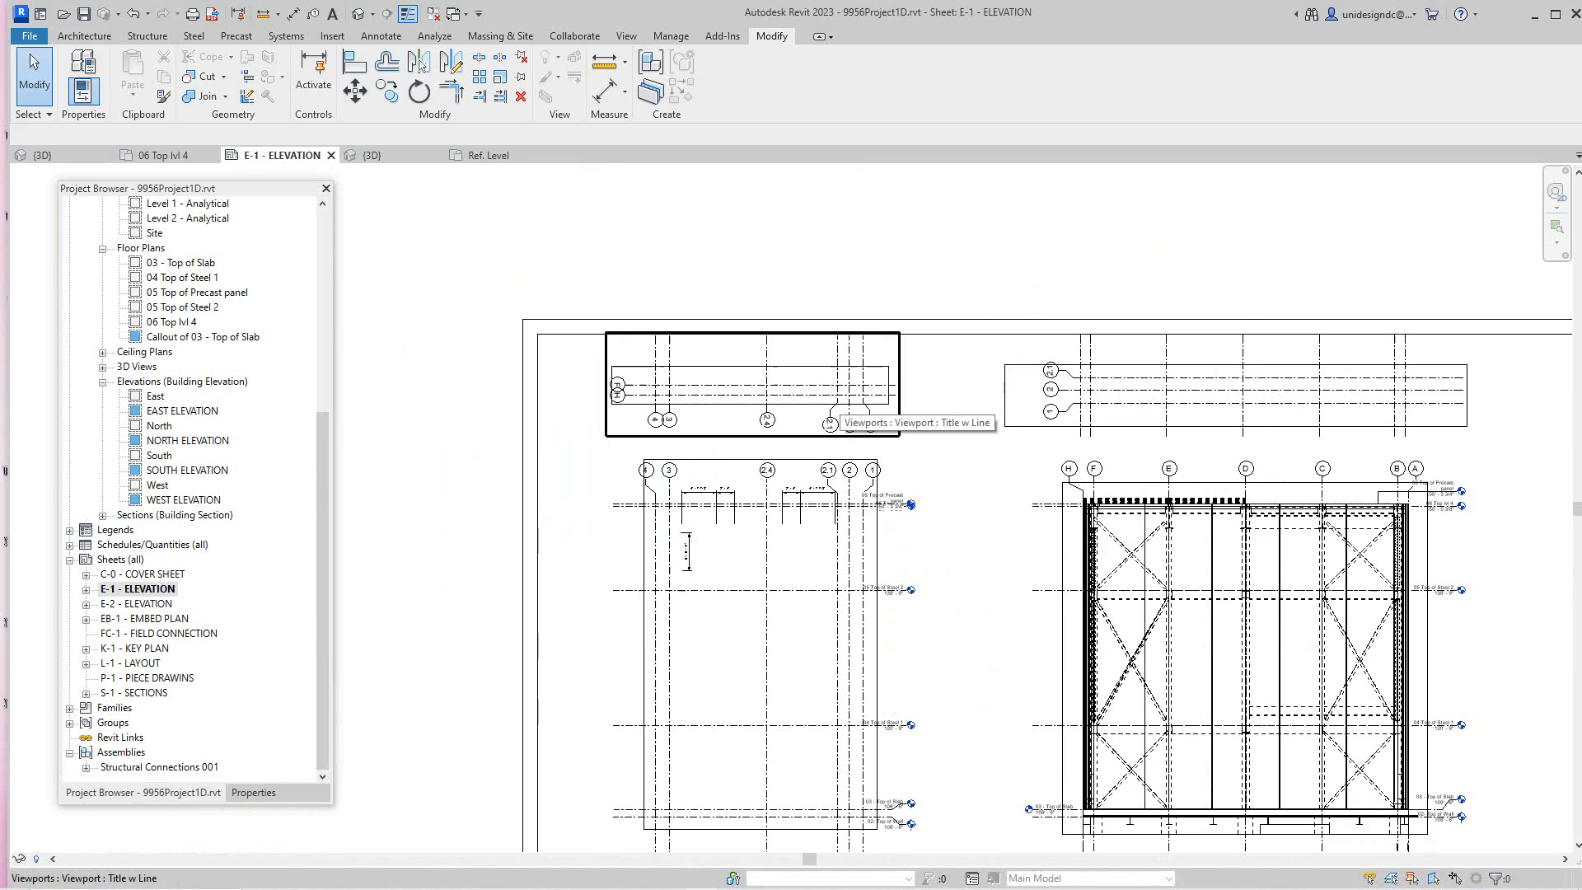
scroll(766, 392, "up", 2)
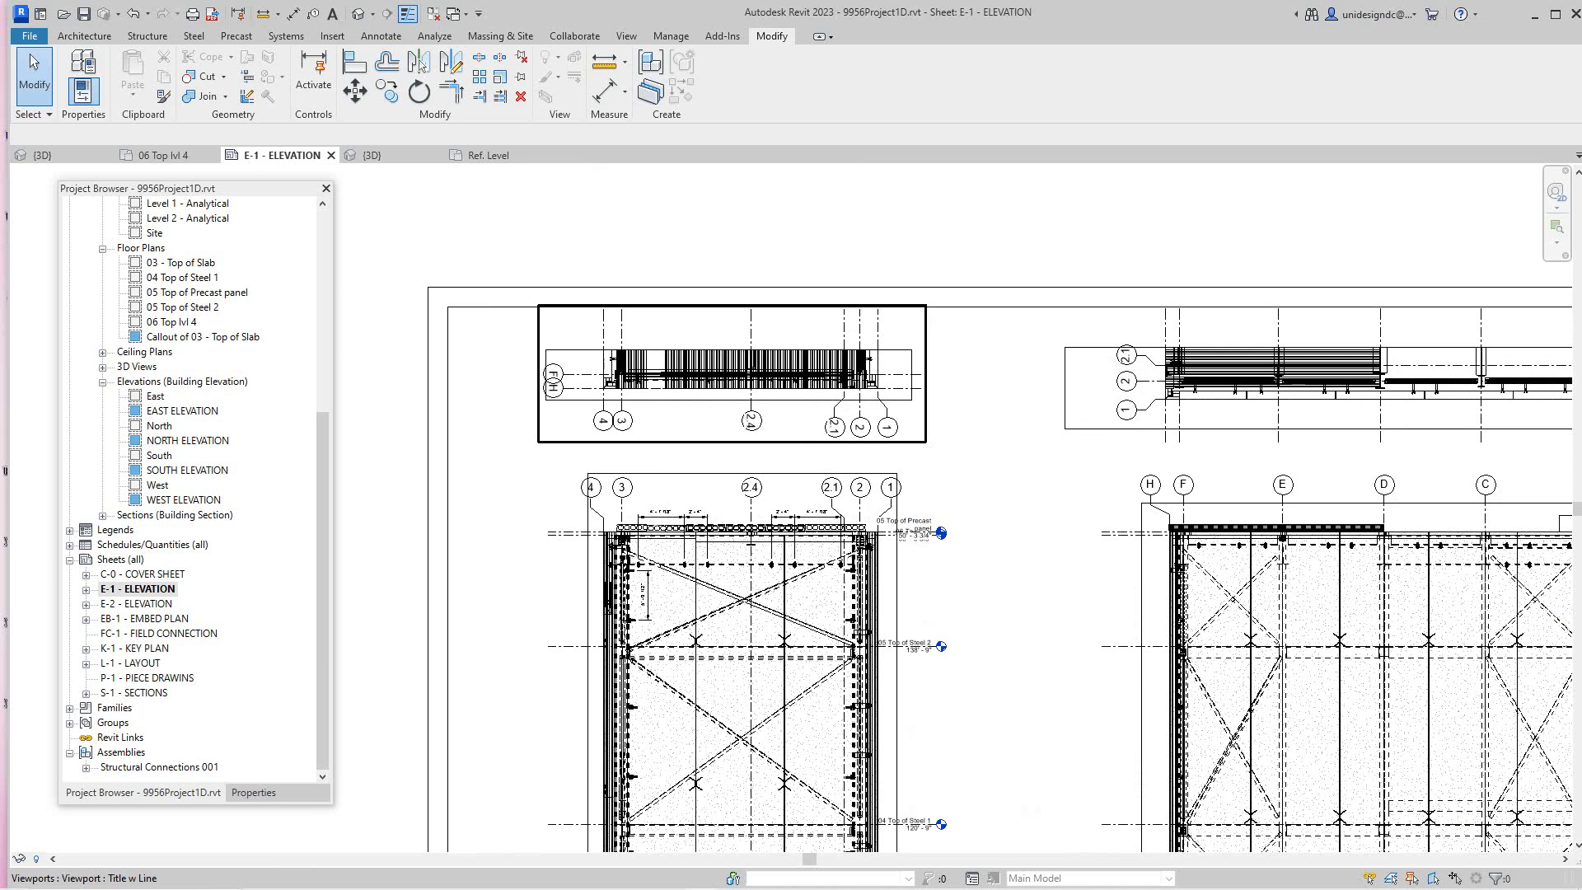
scroll(679, 350, "down", 2)
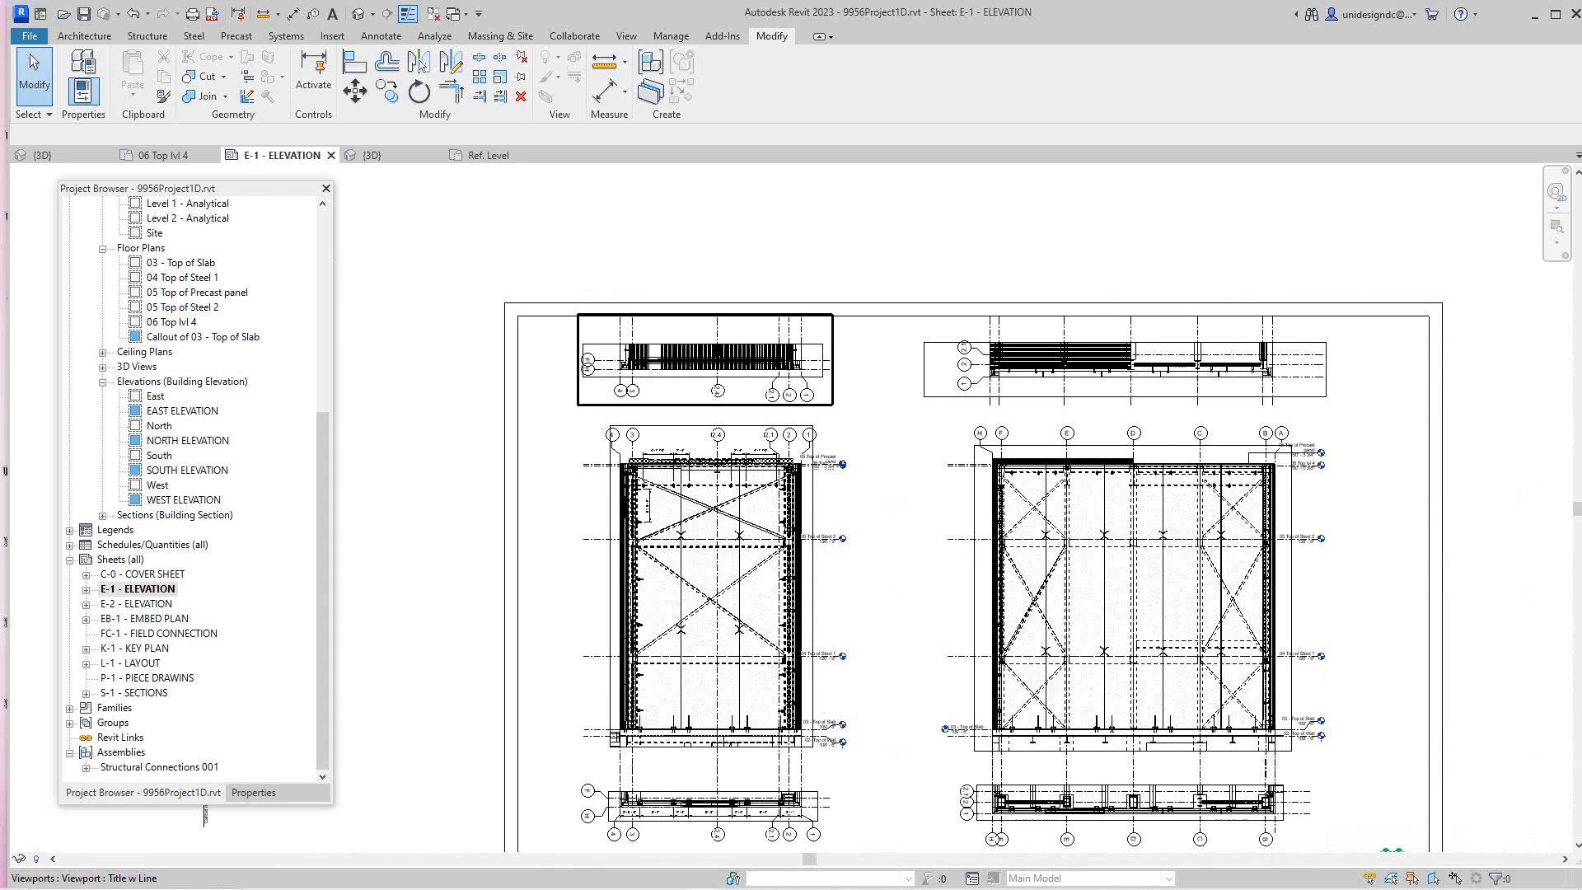
scroll(756, 832, "up", 2)
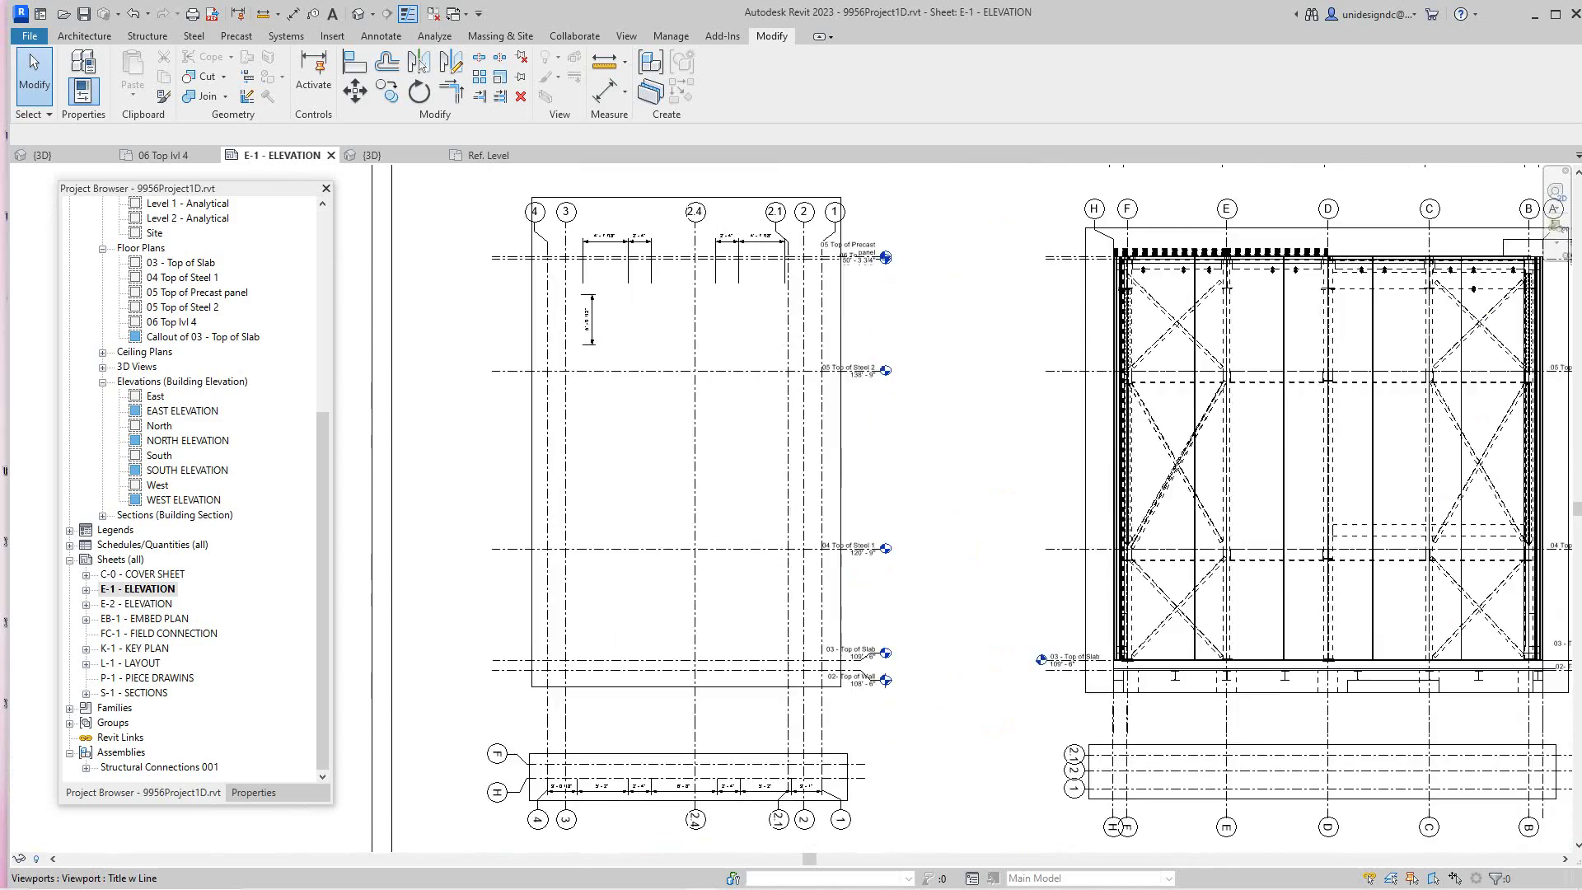
scroll(721, 832, "up", 1)
scroll(1025, 527, "down", 3)
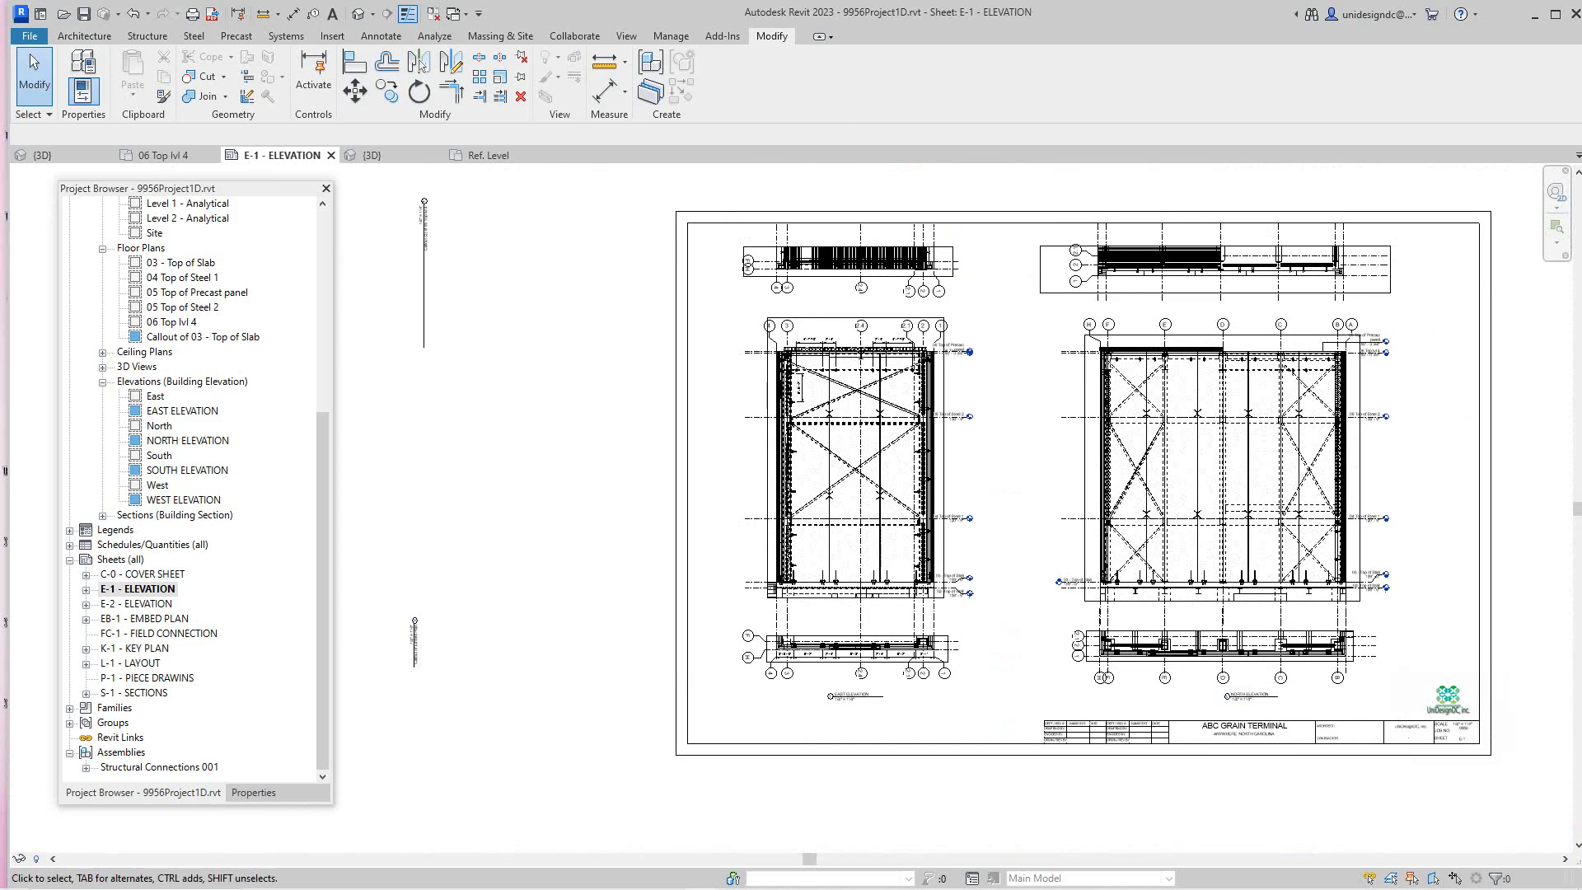
- Review the sheets E-2 - ELEVATION, EB-1 - EMBED PLAN and S-1 - SECTIONS
double_click(136, 603)
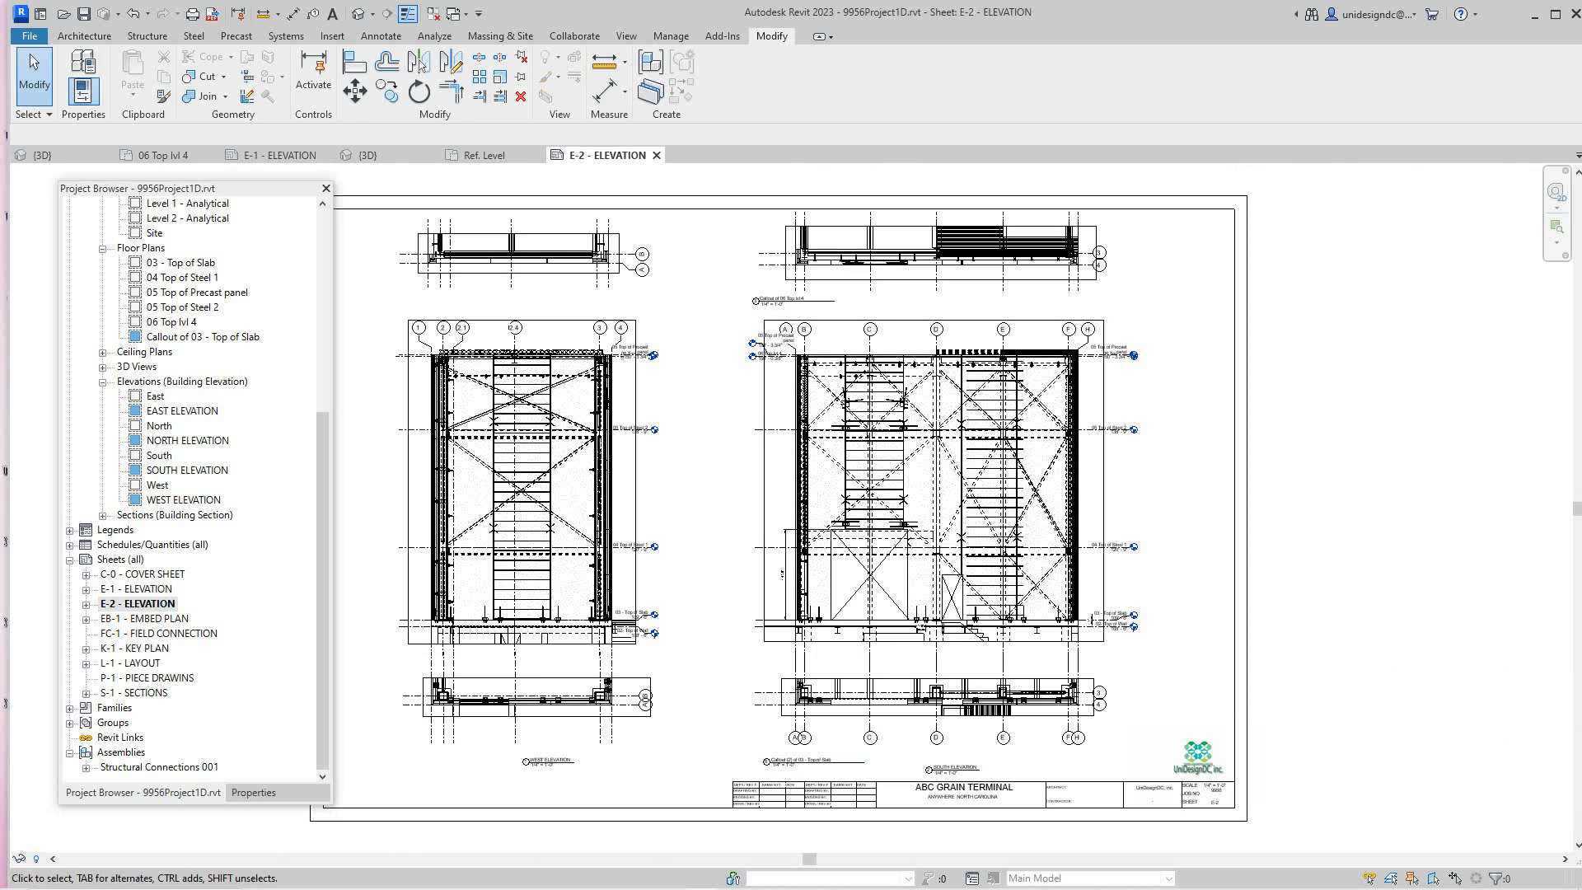
double_click(145, 618)
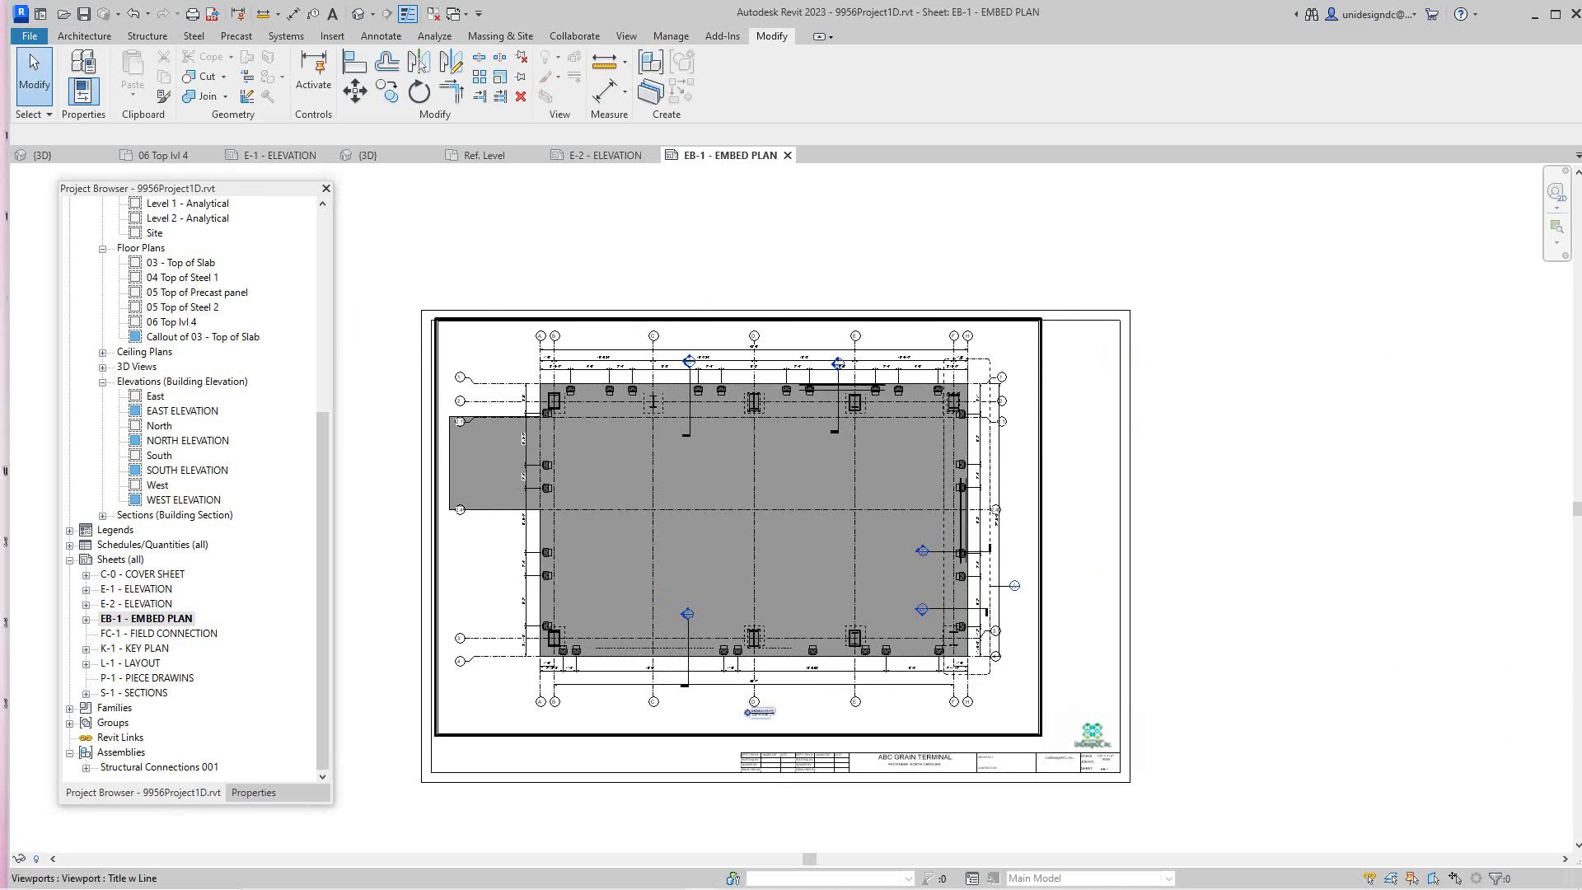
double_click(136, 692)
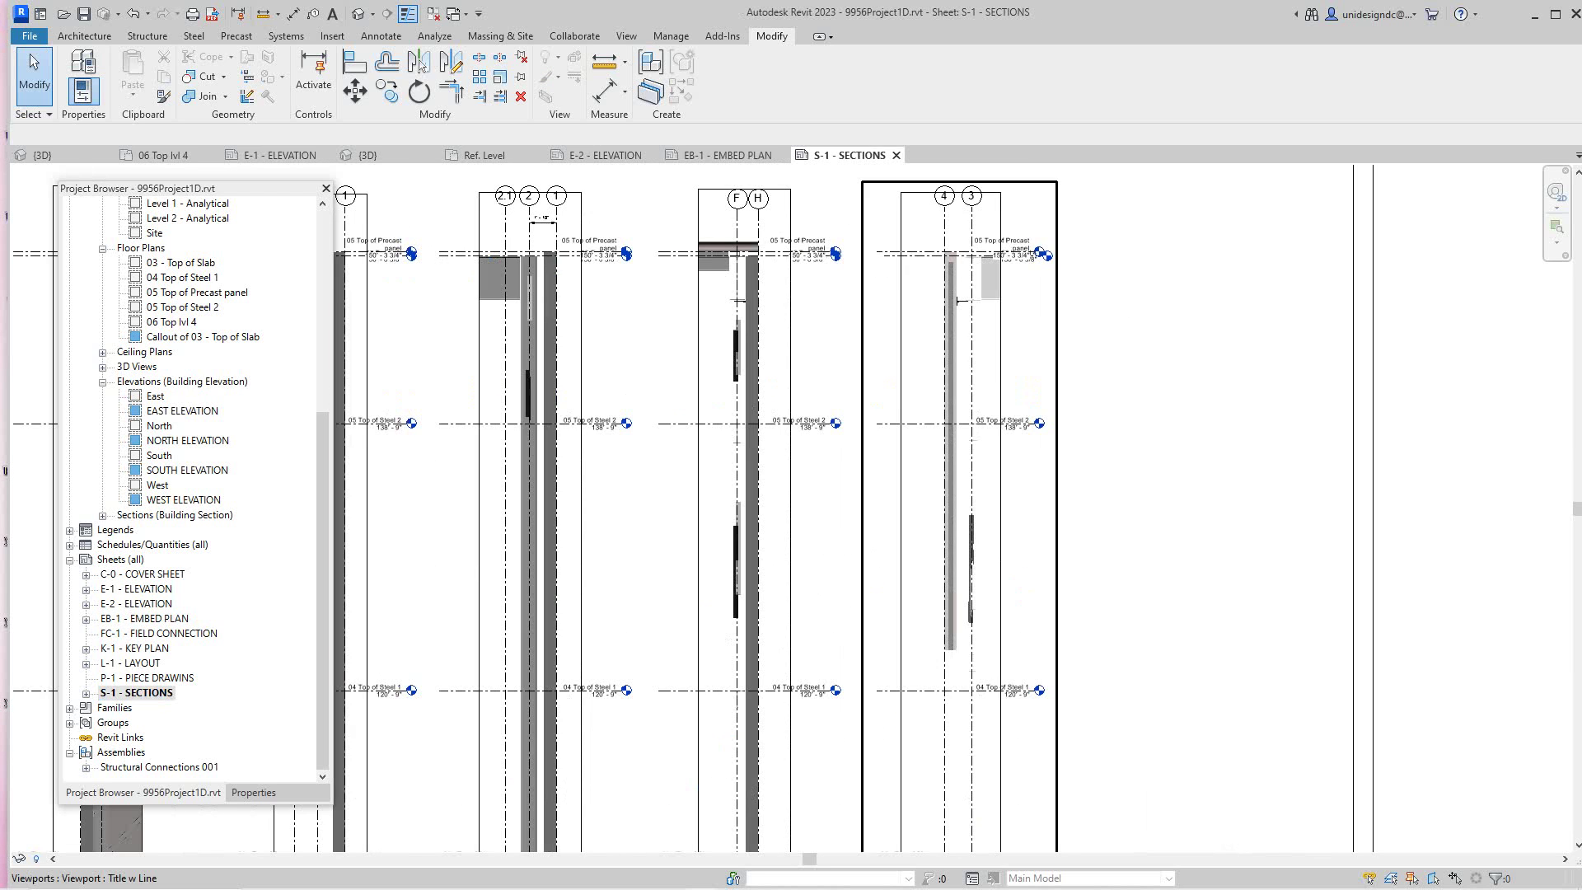
middle_click_drag(437, 478, 499, 446)
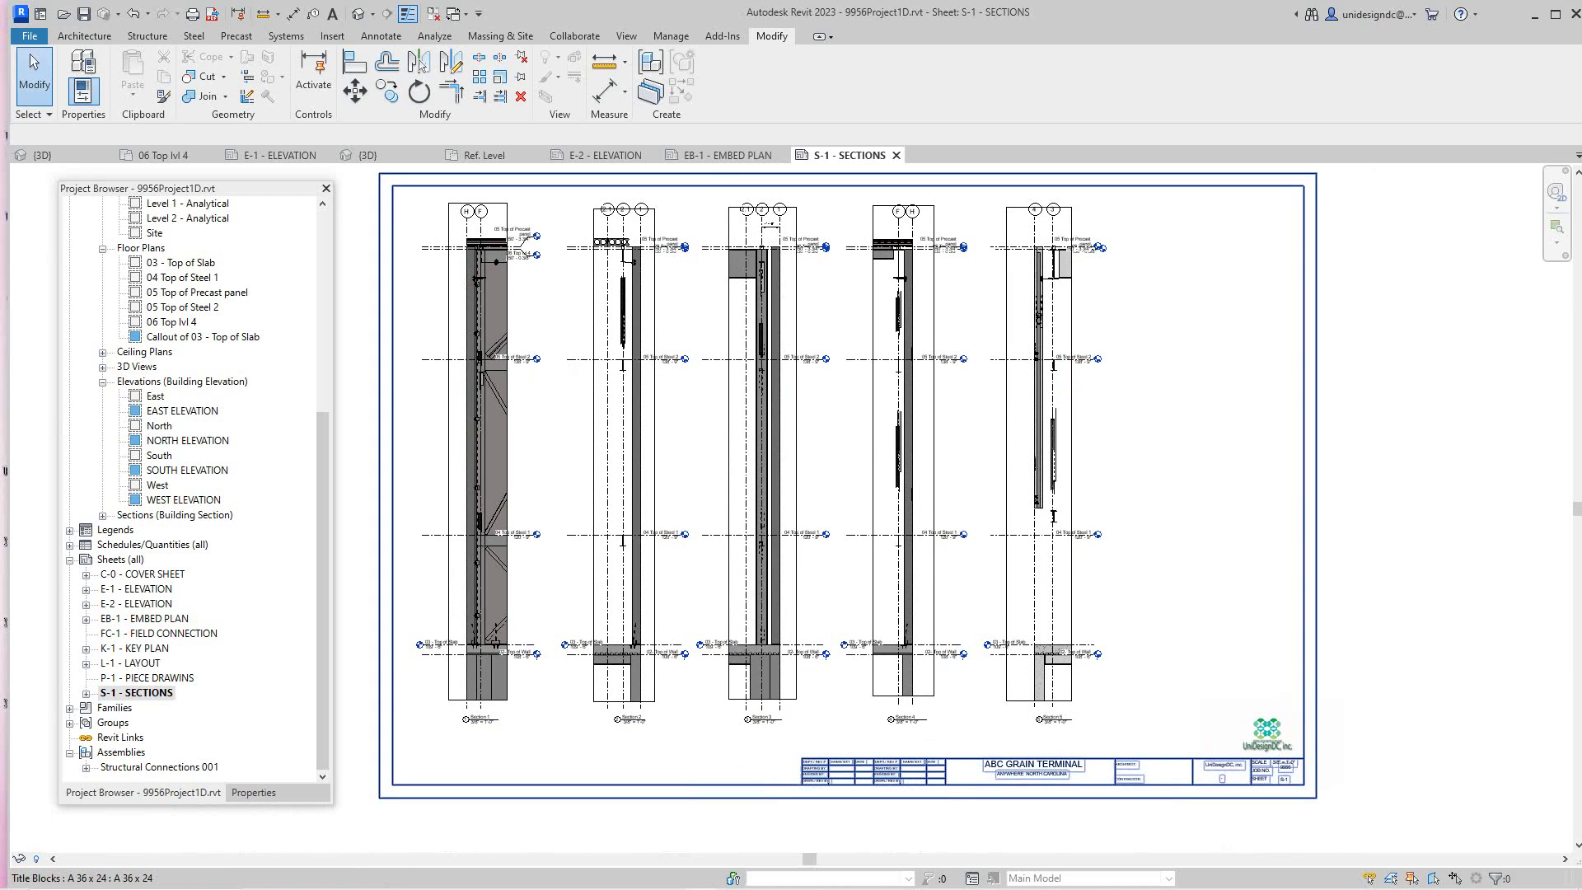
- Open sheet C-0 - COVER SHEET and examine the 3D building view and the sheet list
double_click(142, 574)
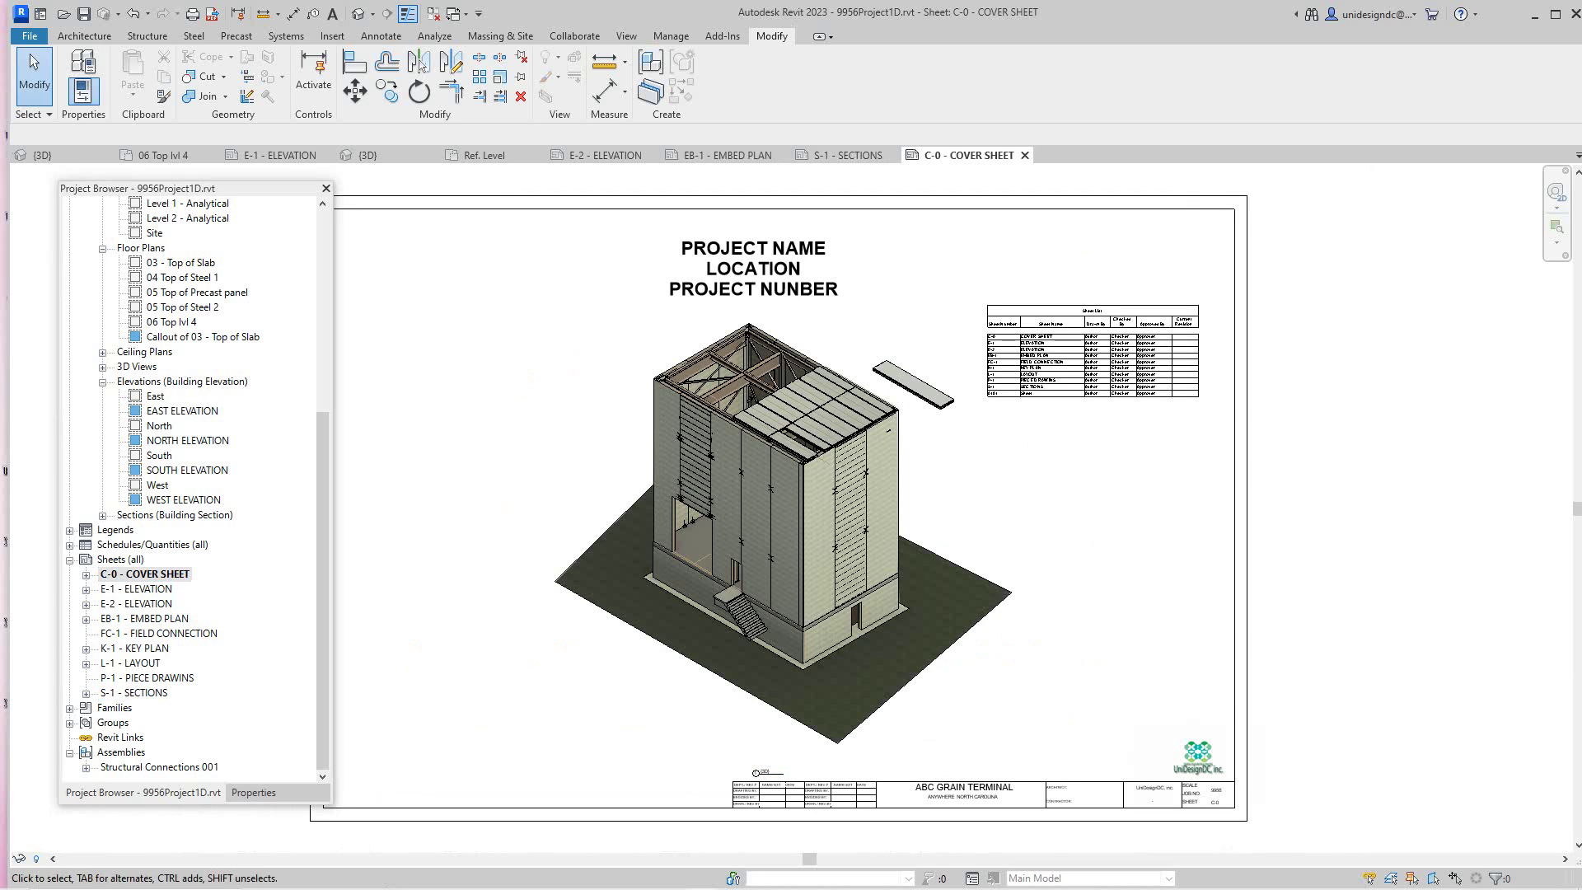
scroll(824, 494, "up", 4)
scroll(824, 495, "down", 4)
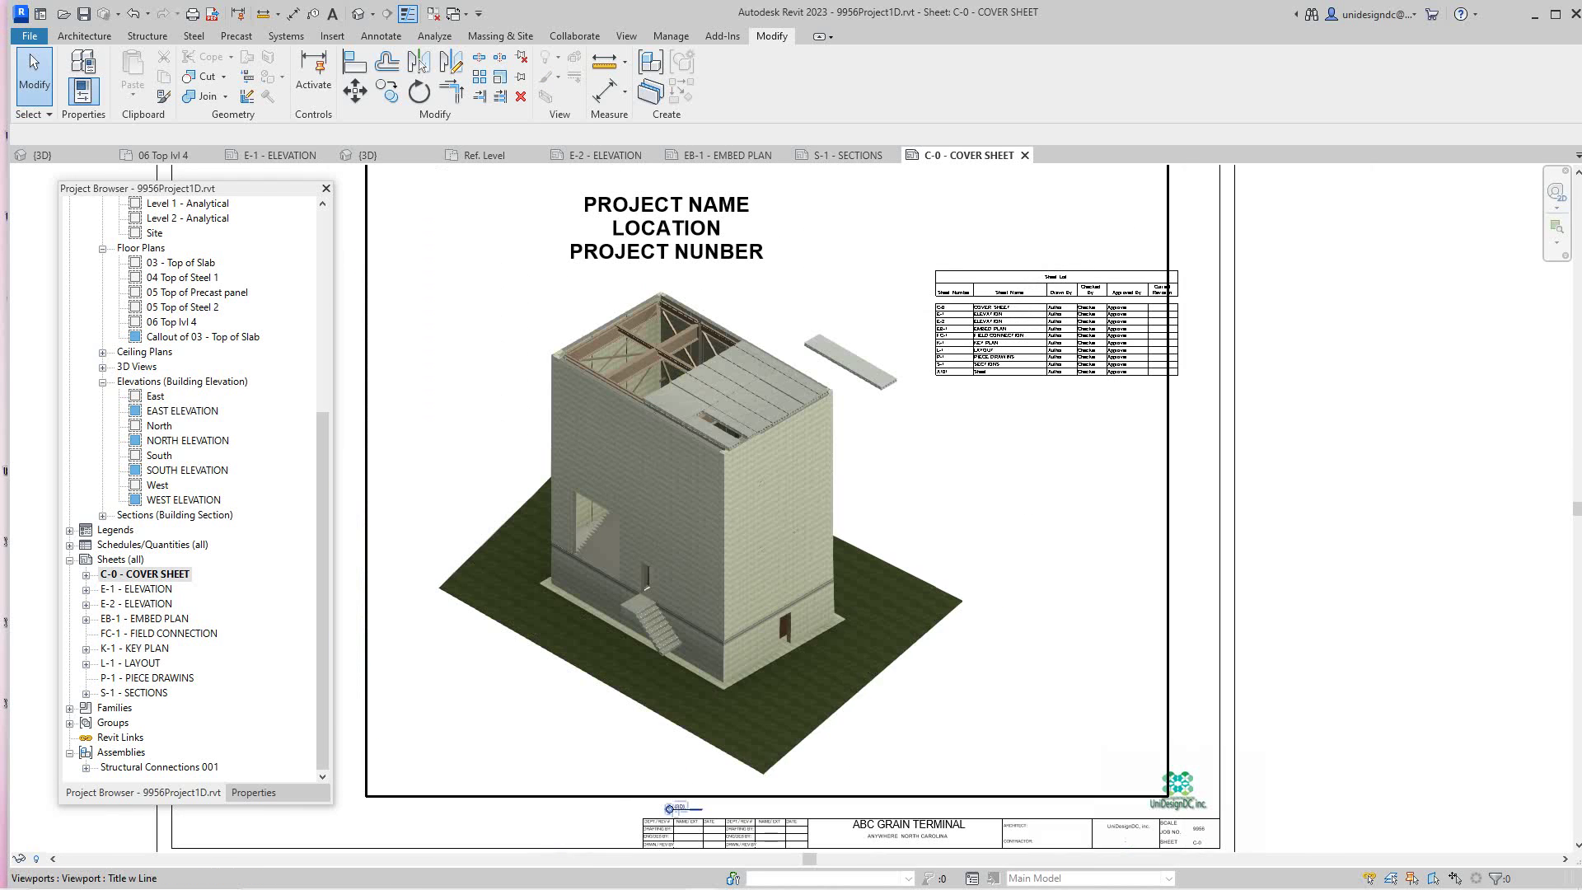
scroll(824, 494, "up", 1)
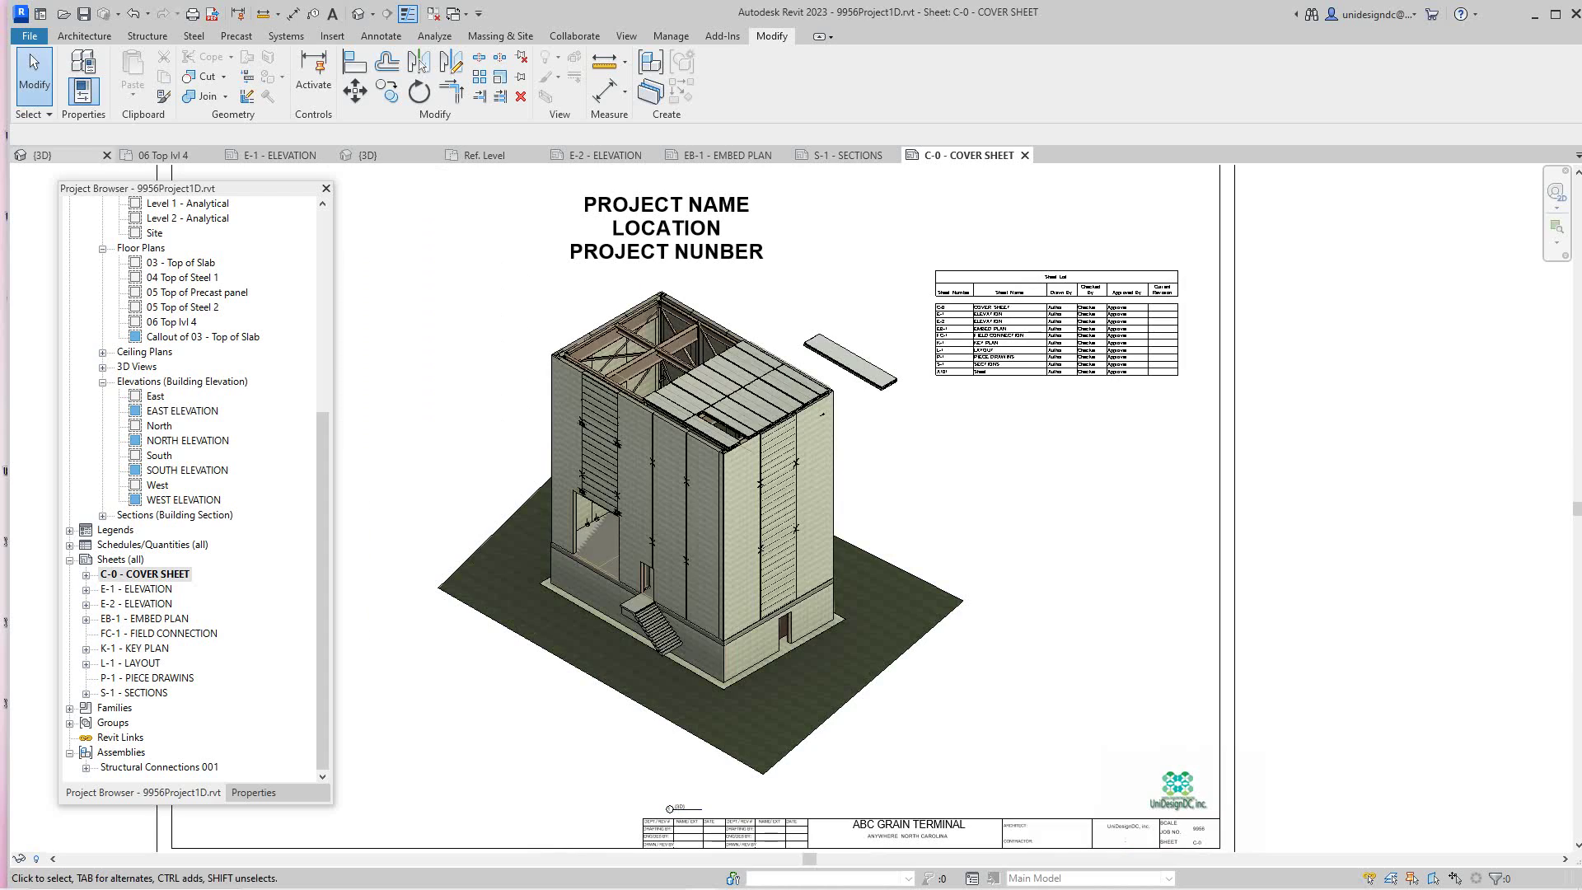
- Return to the project's {3D} view and inspect the plank ends at the roof corner and the separate 4HC8 plank
left_click(41, 155)
scroll(1553, 310, "up", 4)
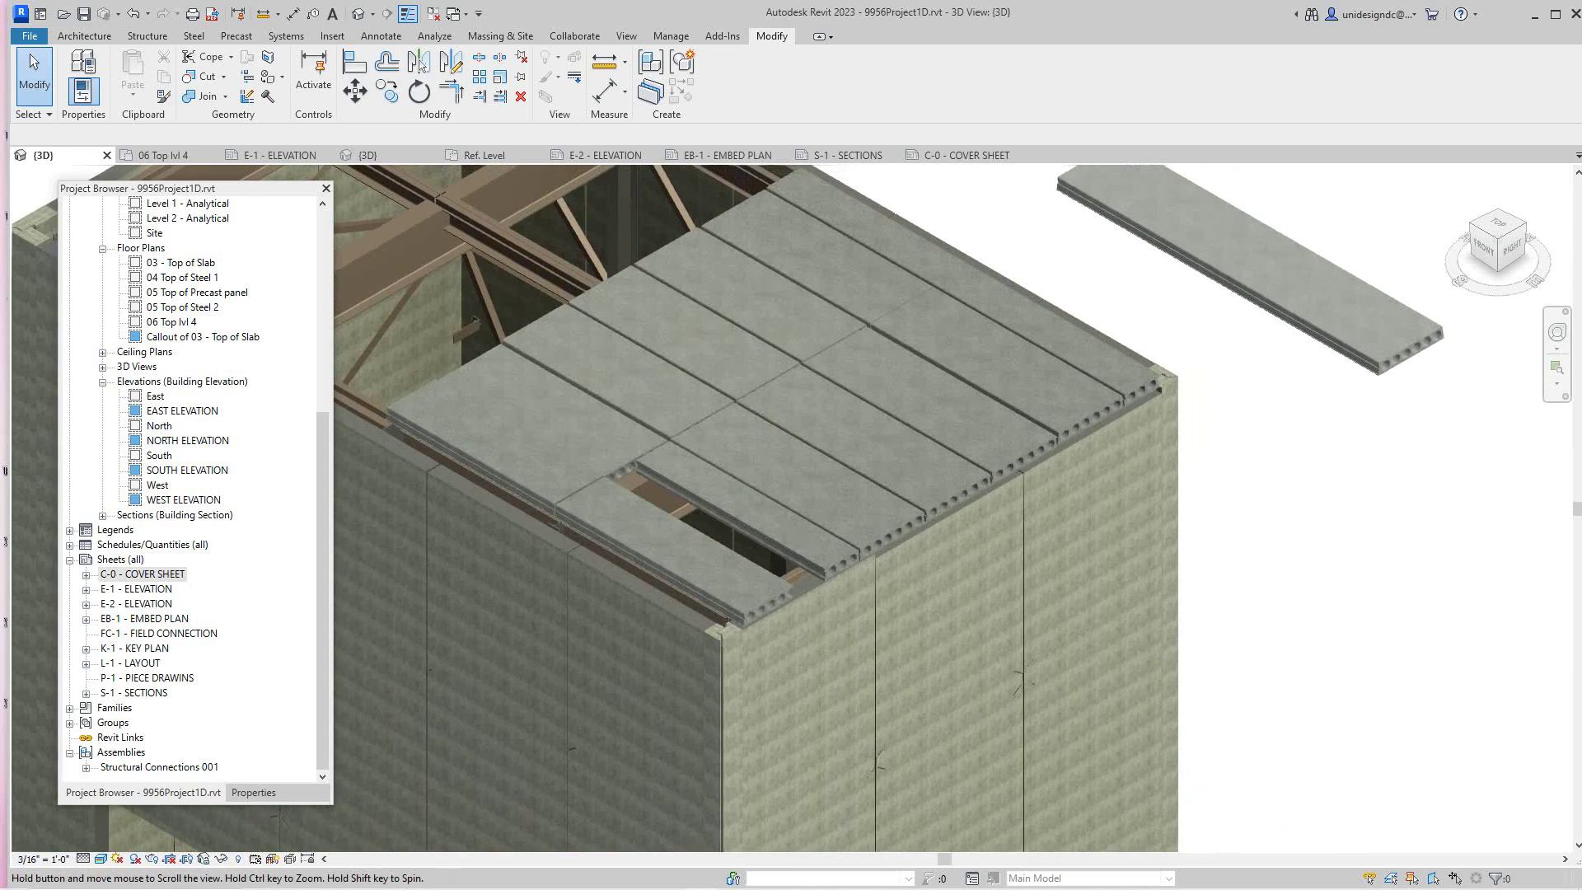
scroll(943, 396, "up", 3)
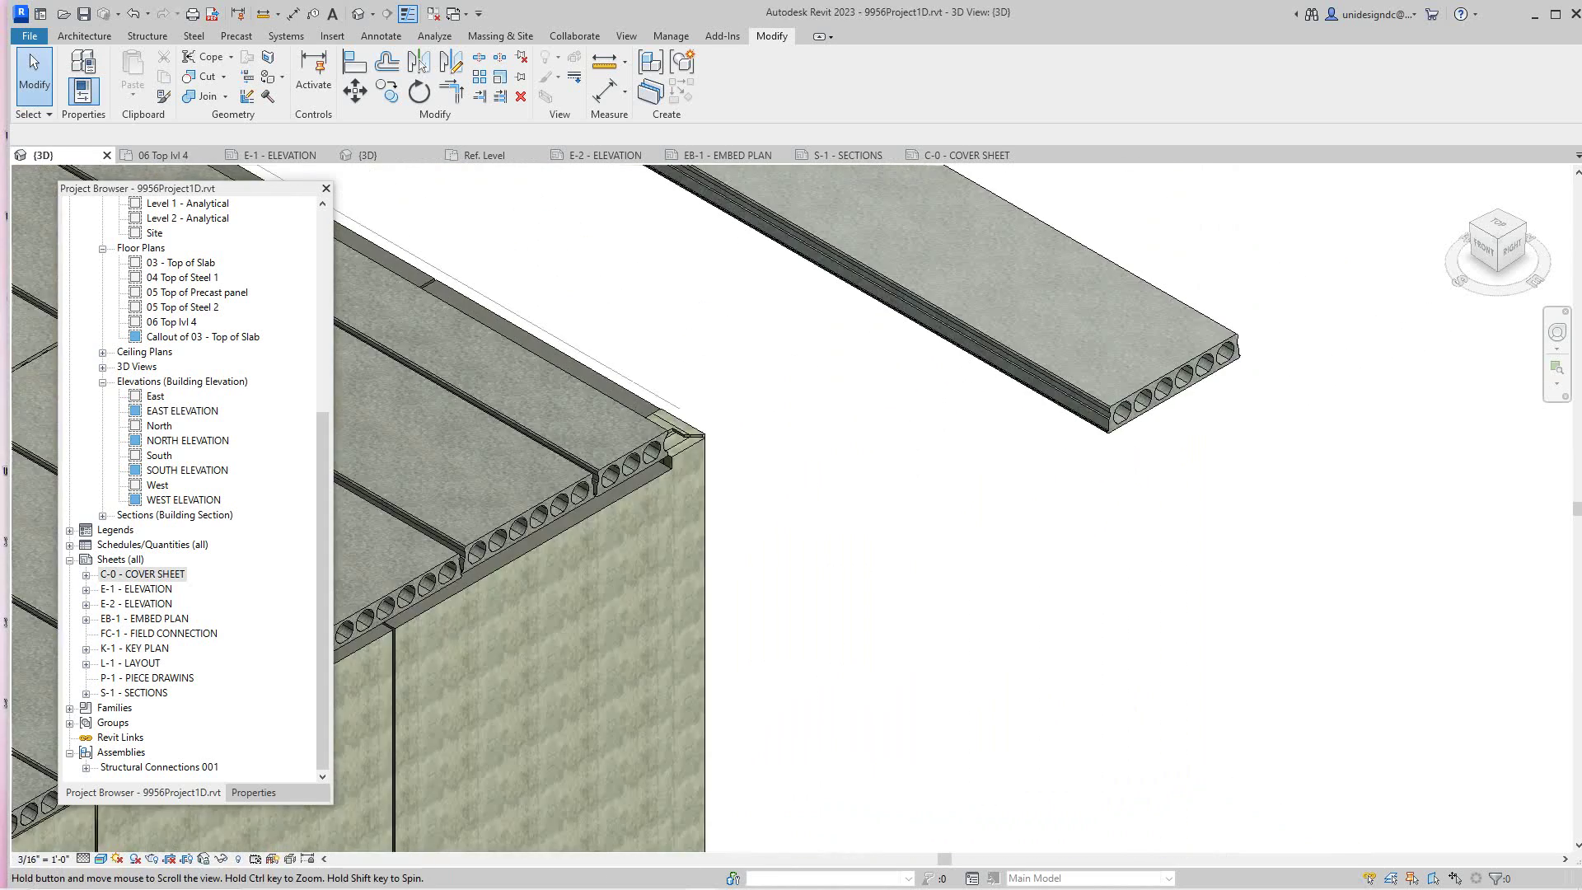
left_click(1071, 305)
key("Escape")
left_click(1257, 404)
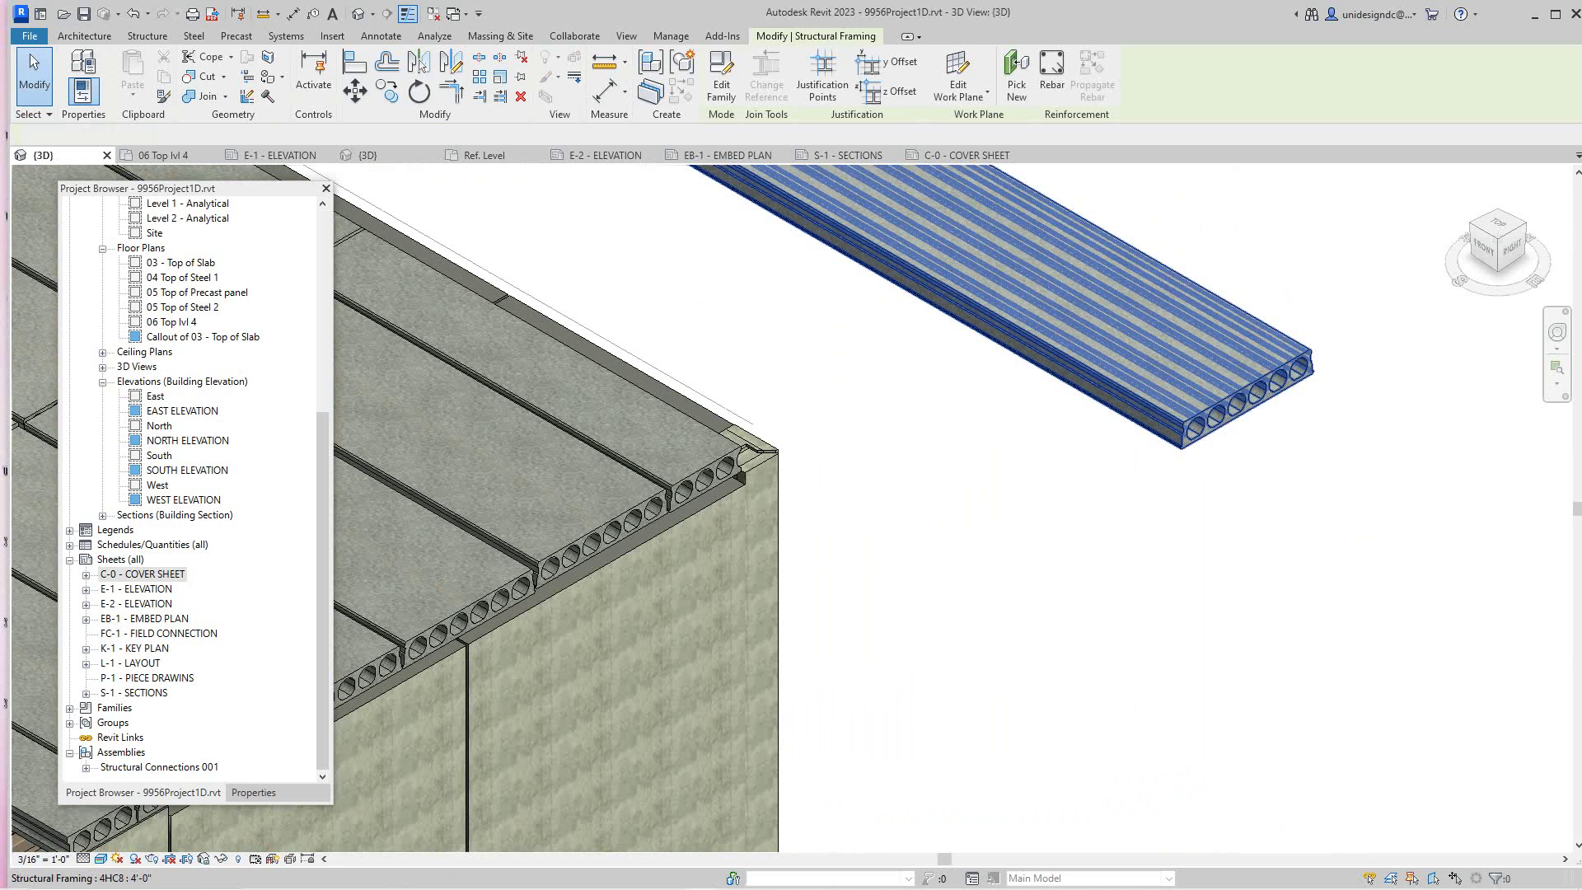
key("Escape")
scroll(984, 554, "down", 3)
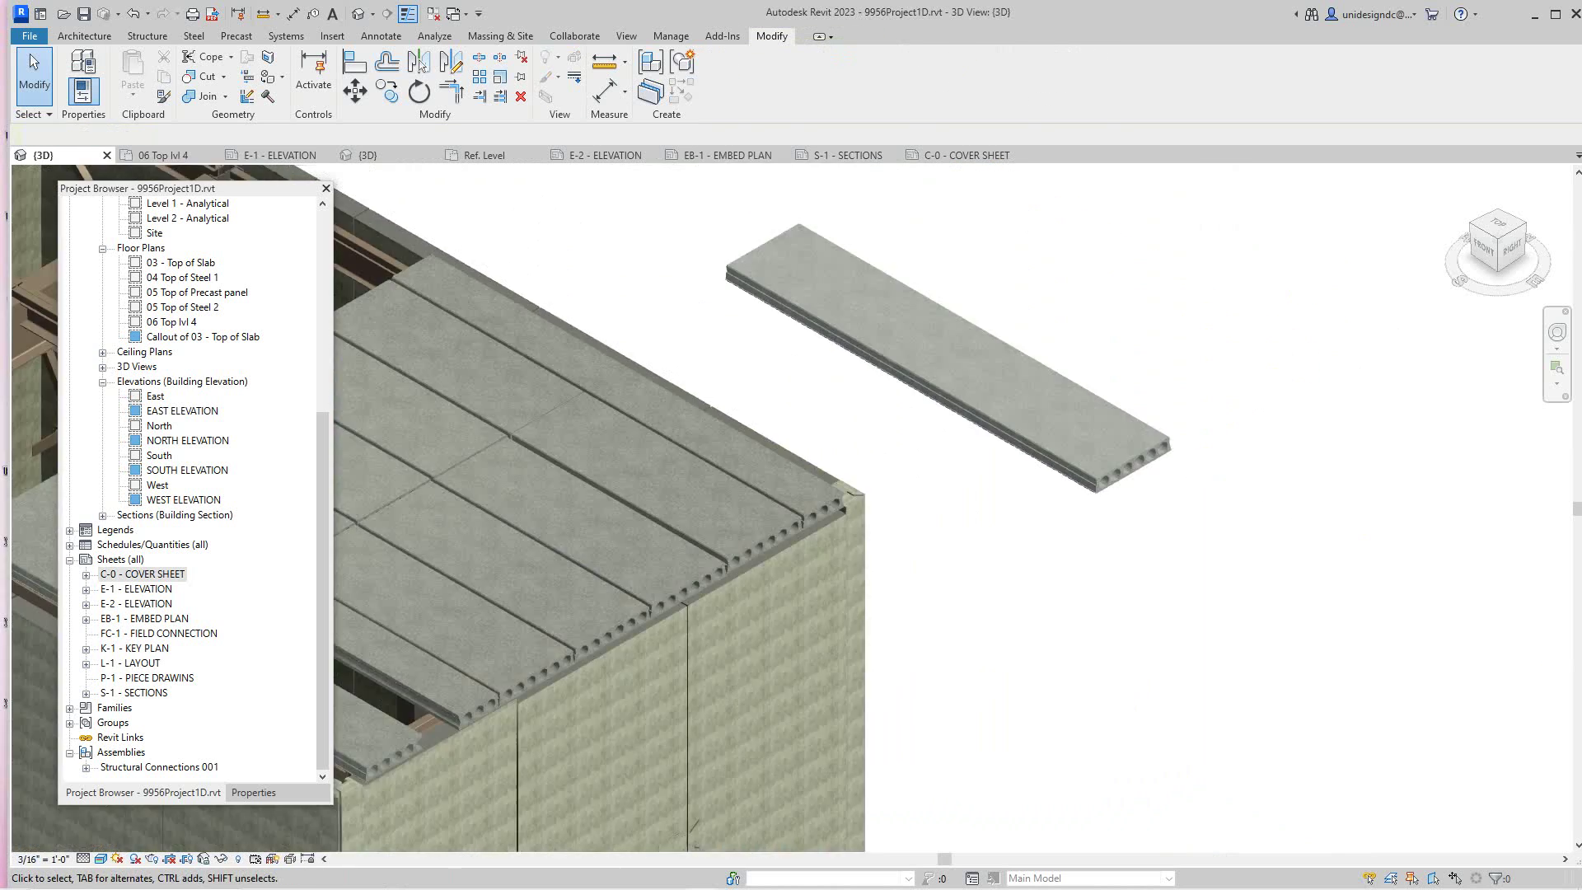
middle_click_drag(984, 554, 910, 621)
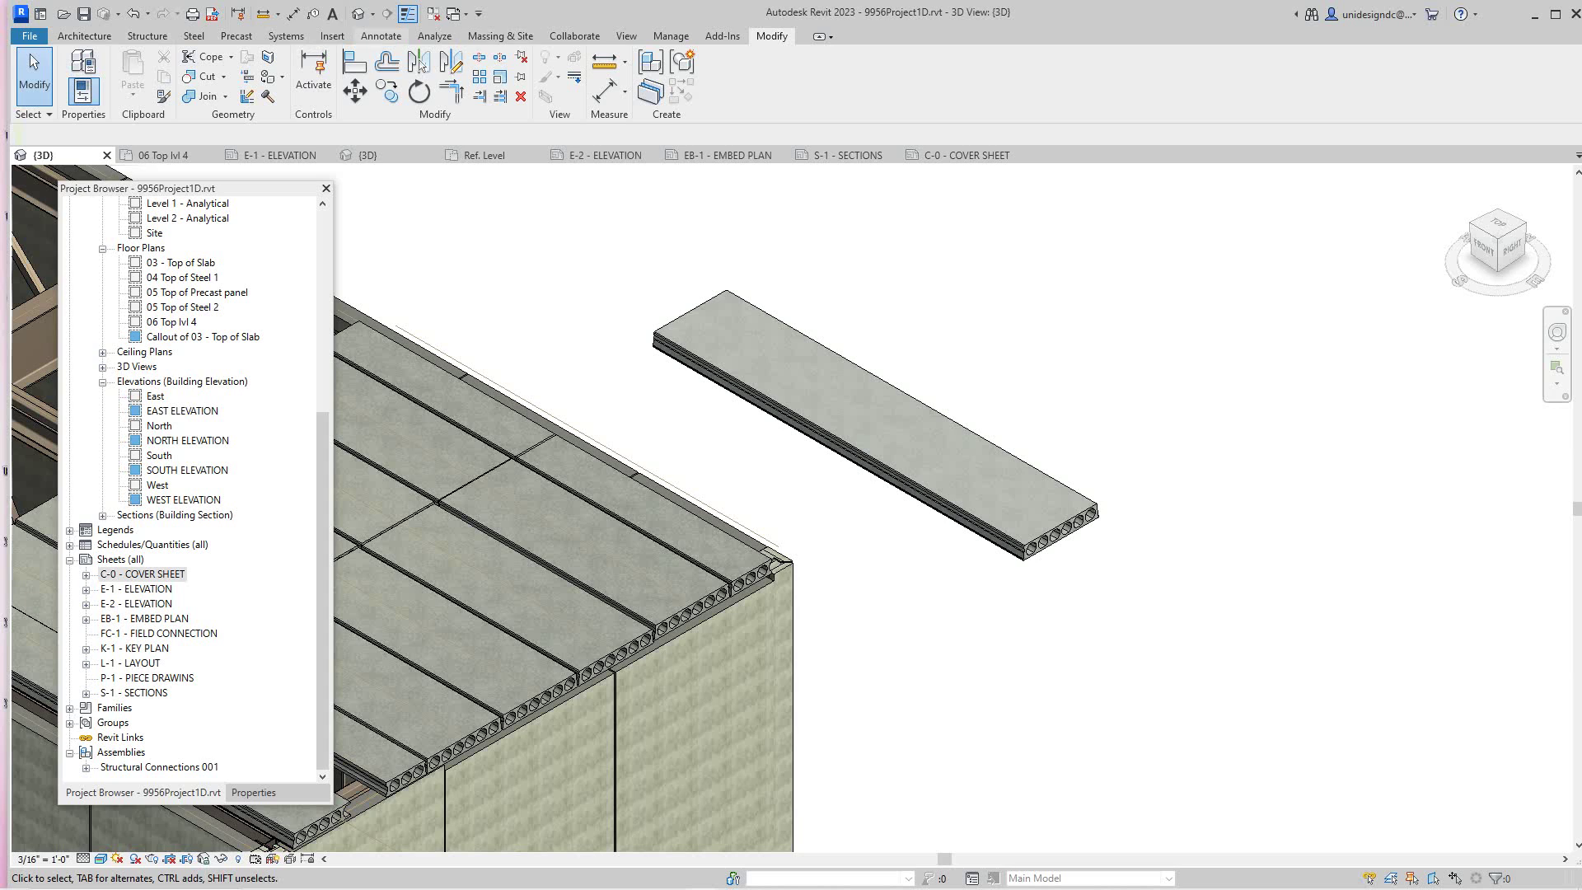
left_click(332, 37)
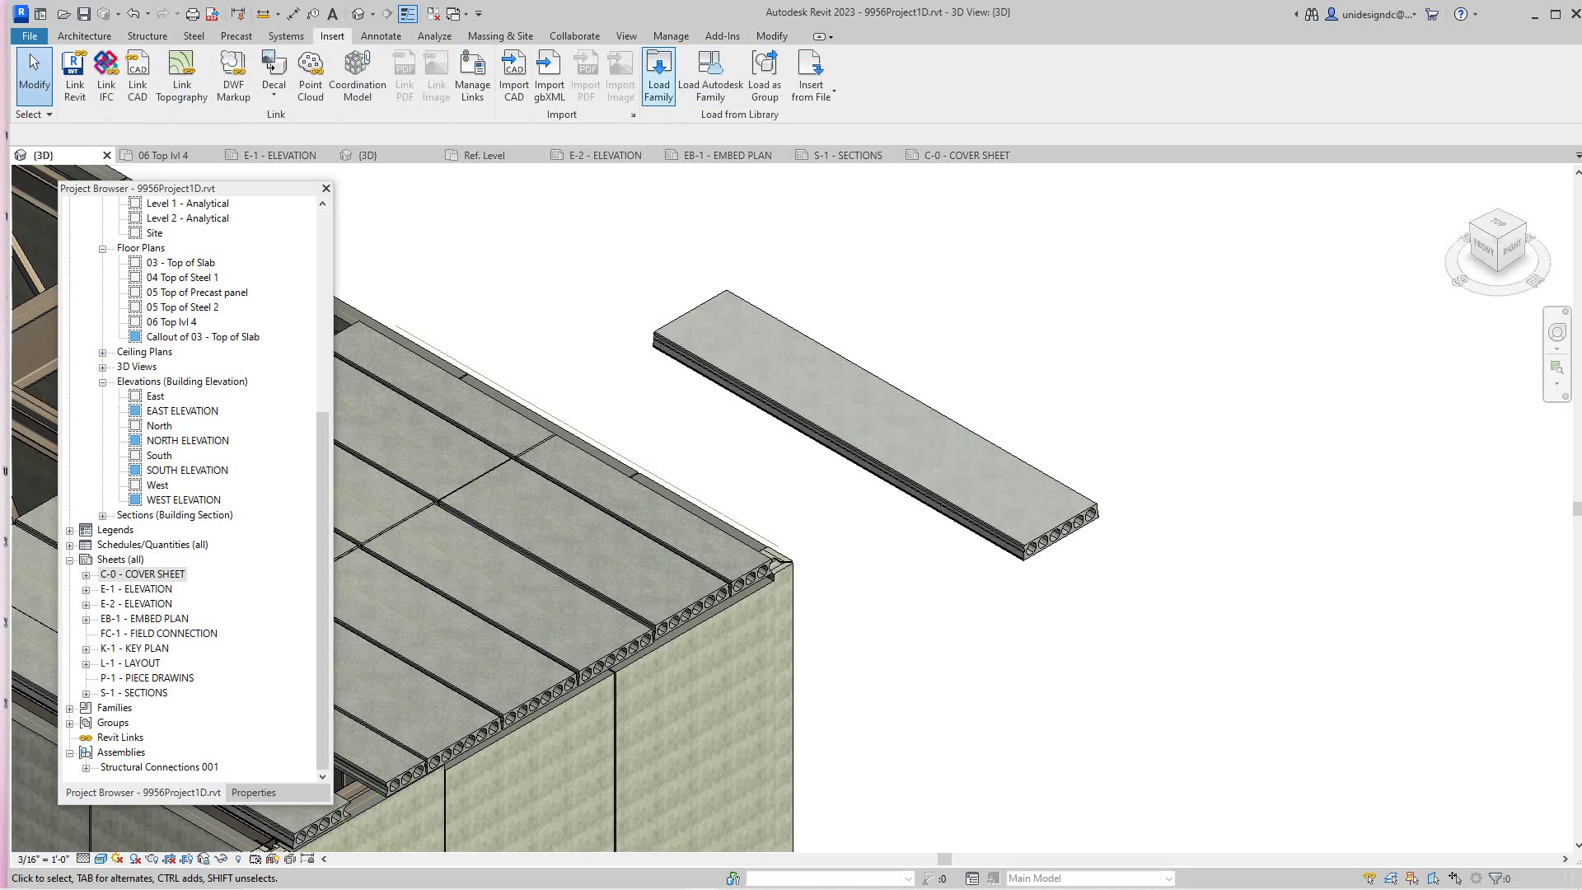
left_click(659, 75)
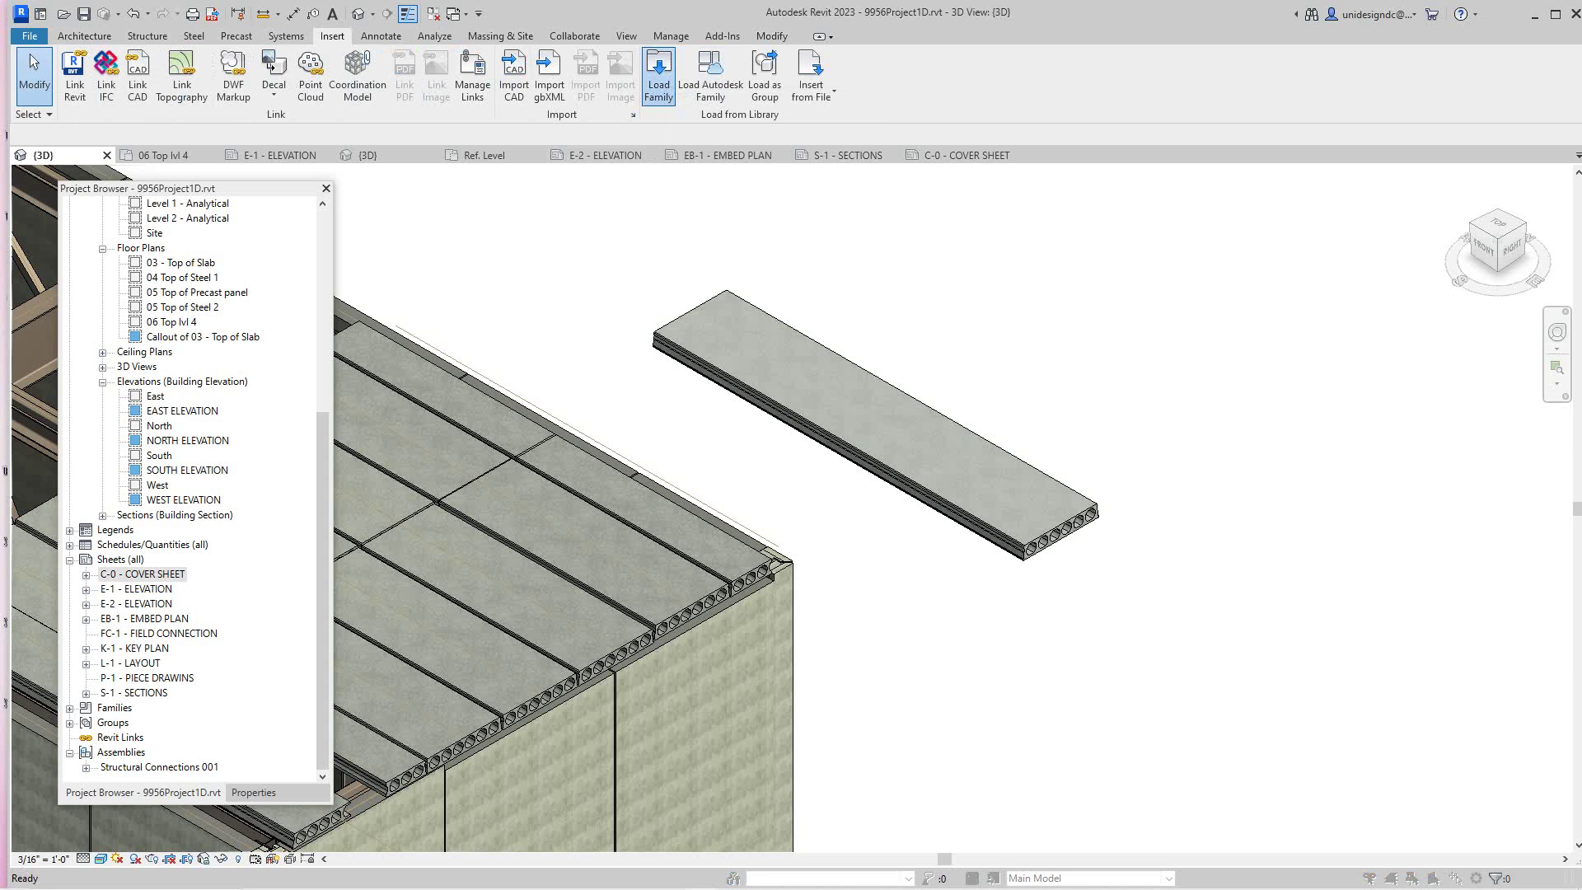
left_click(659, 76)
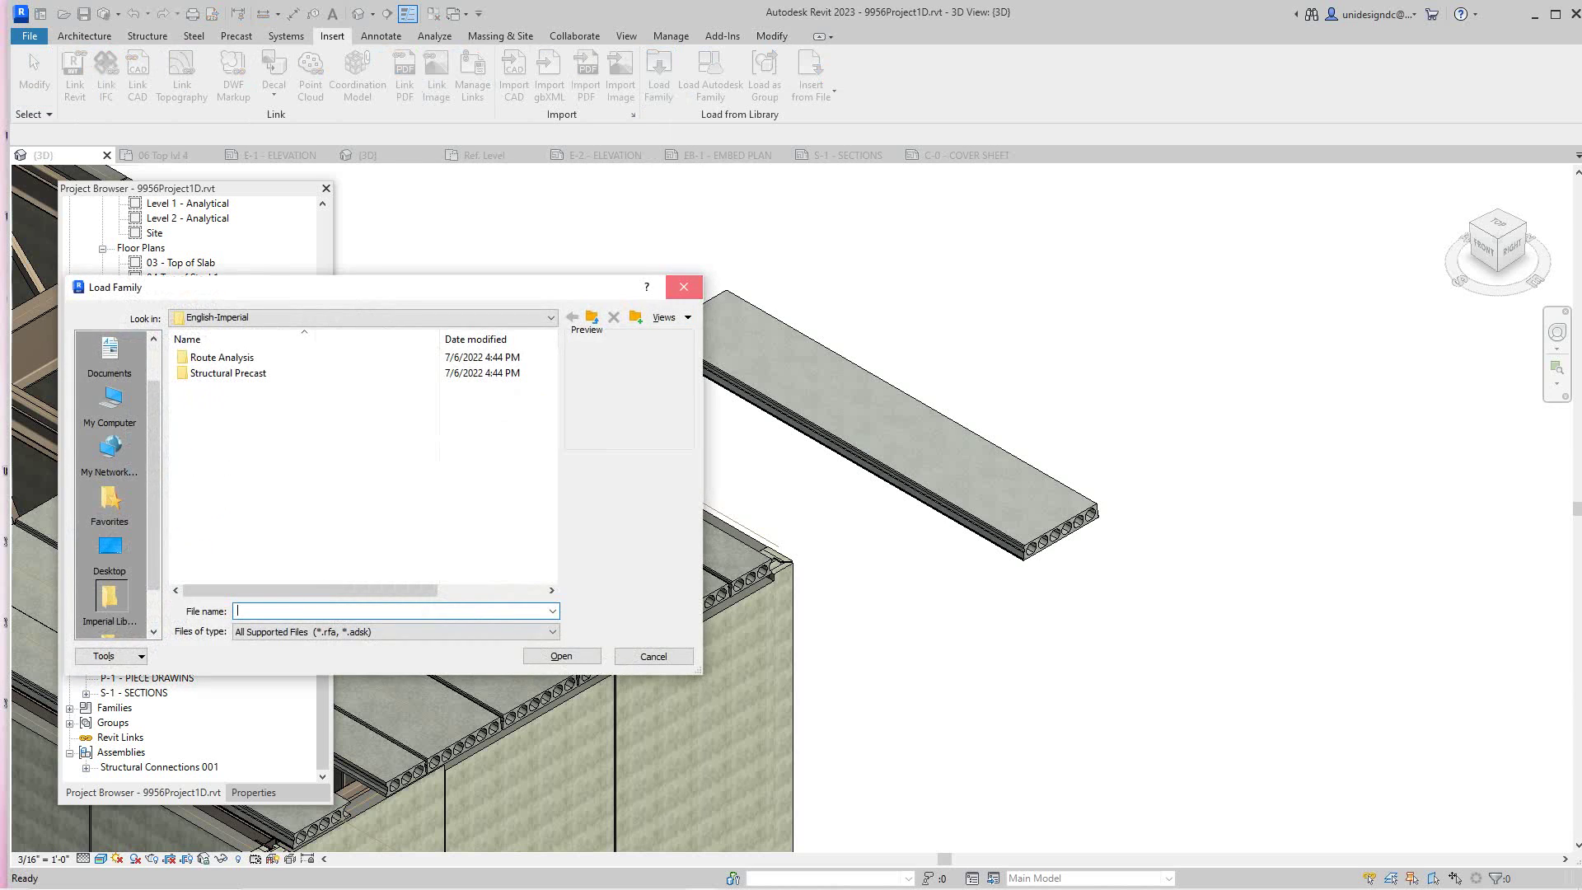
left_click(684, 287)
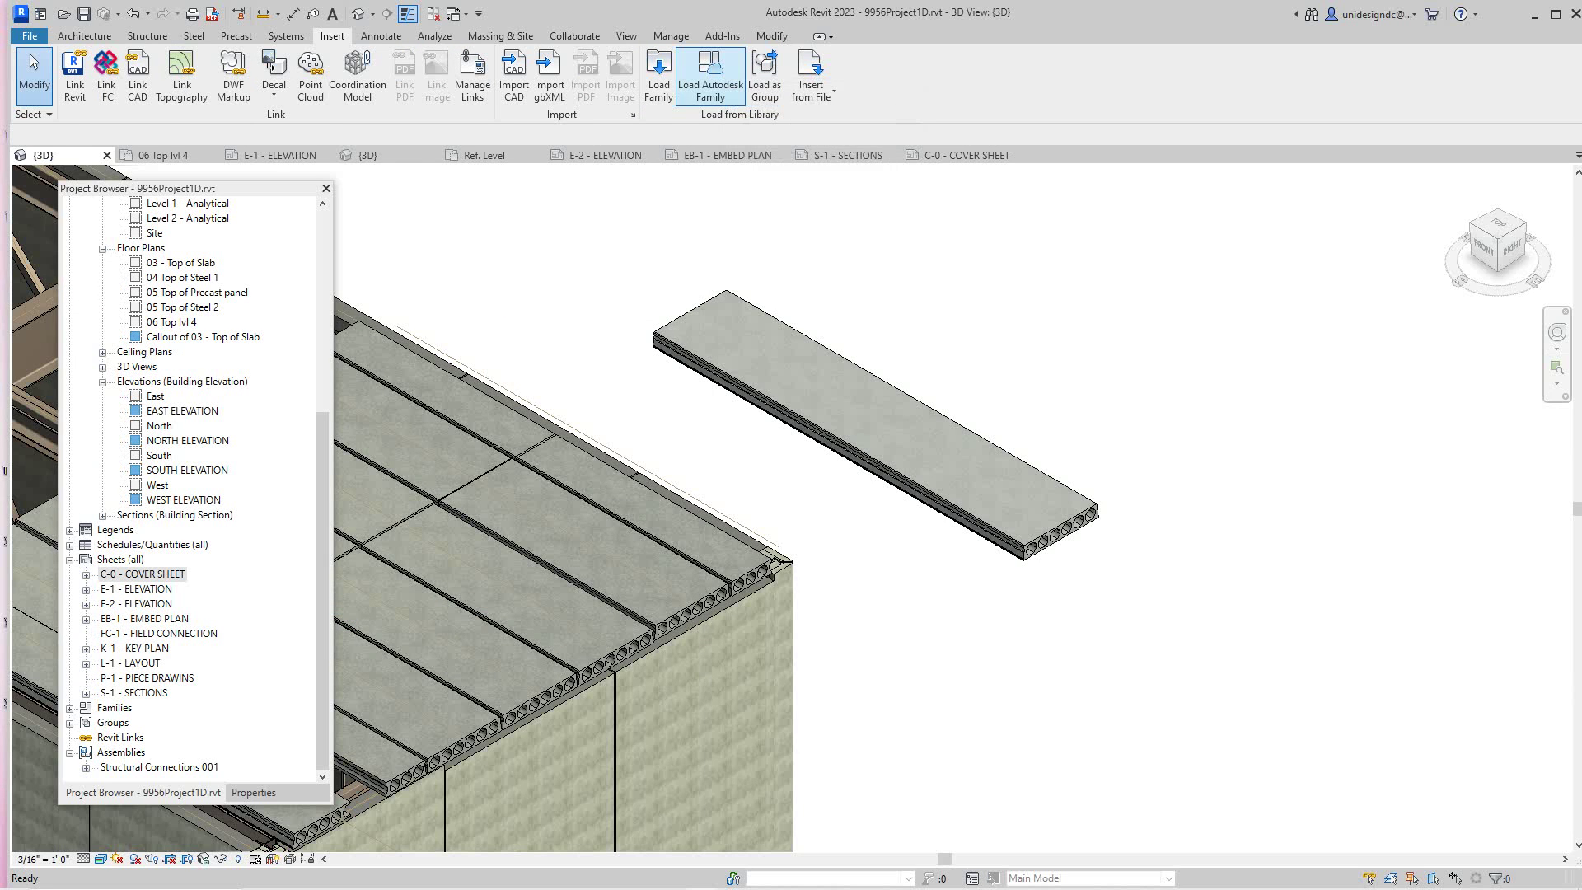
- Look through the Autodesk family library's categories, search it for "prescast" and clear the search
left_click(710, 74)
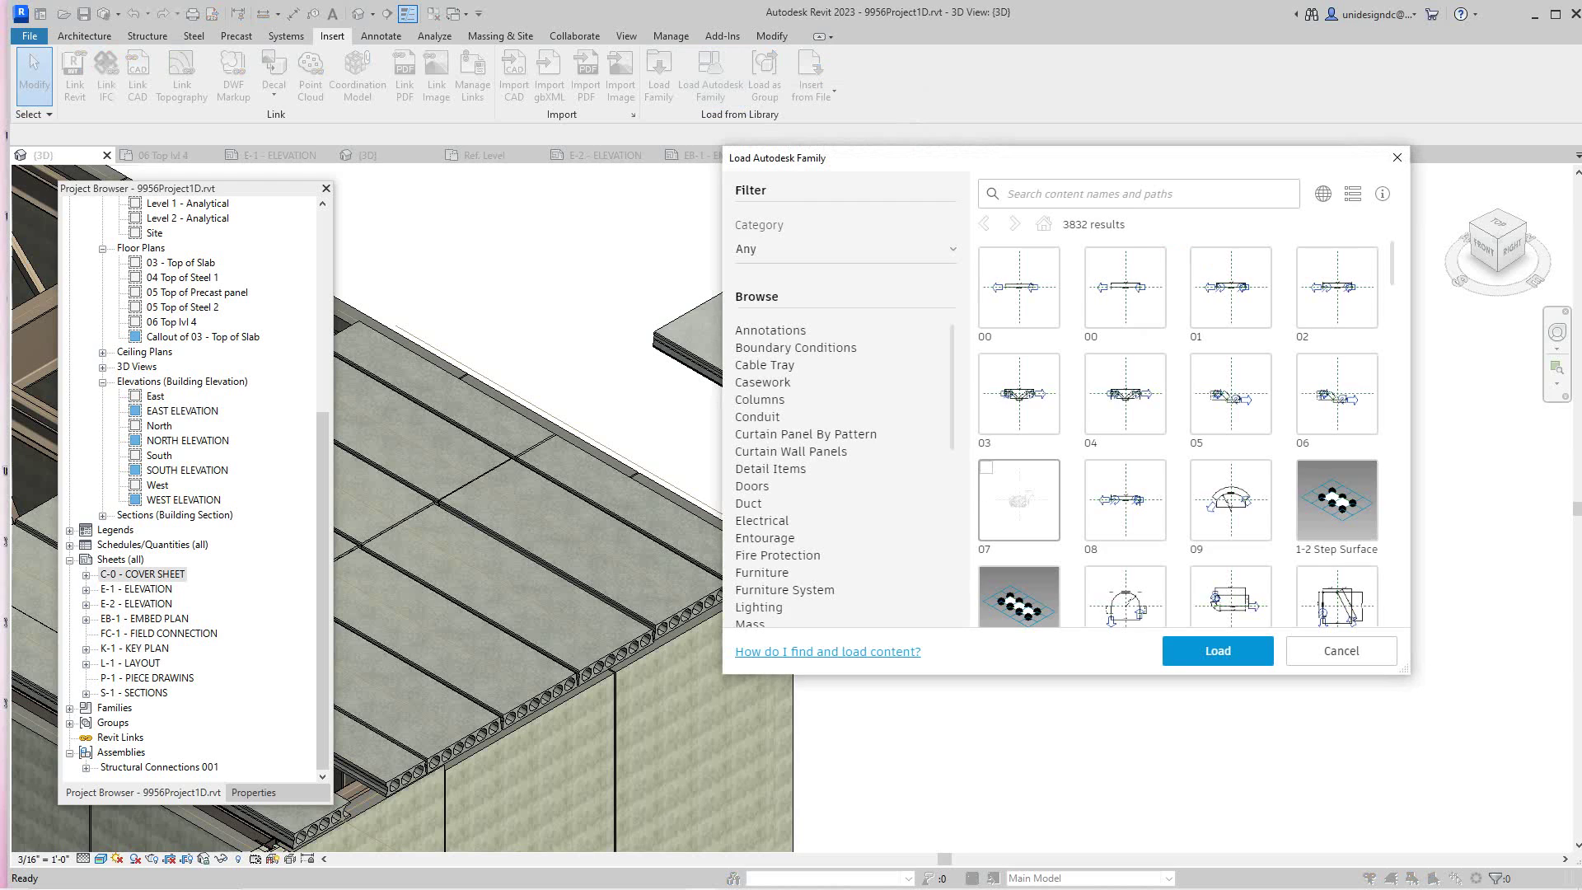
scroll(793, 459, "down", 7)
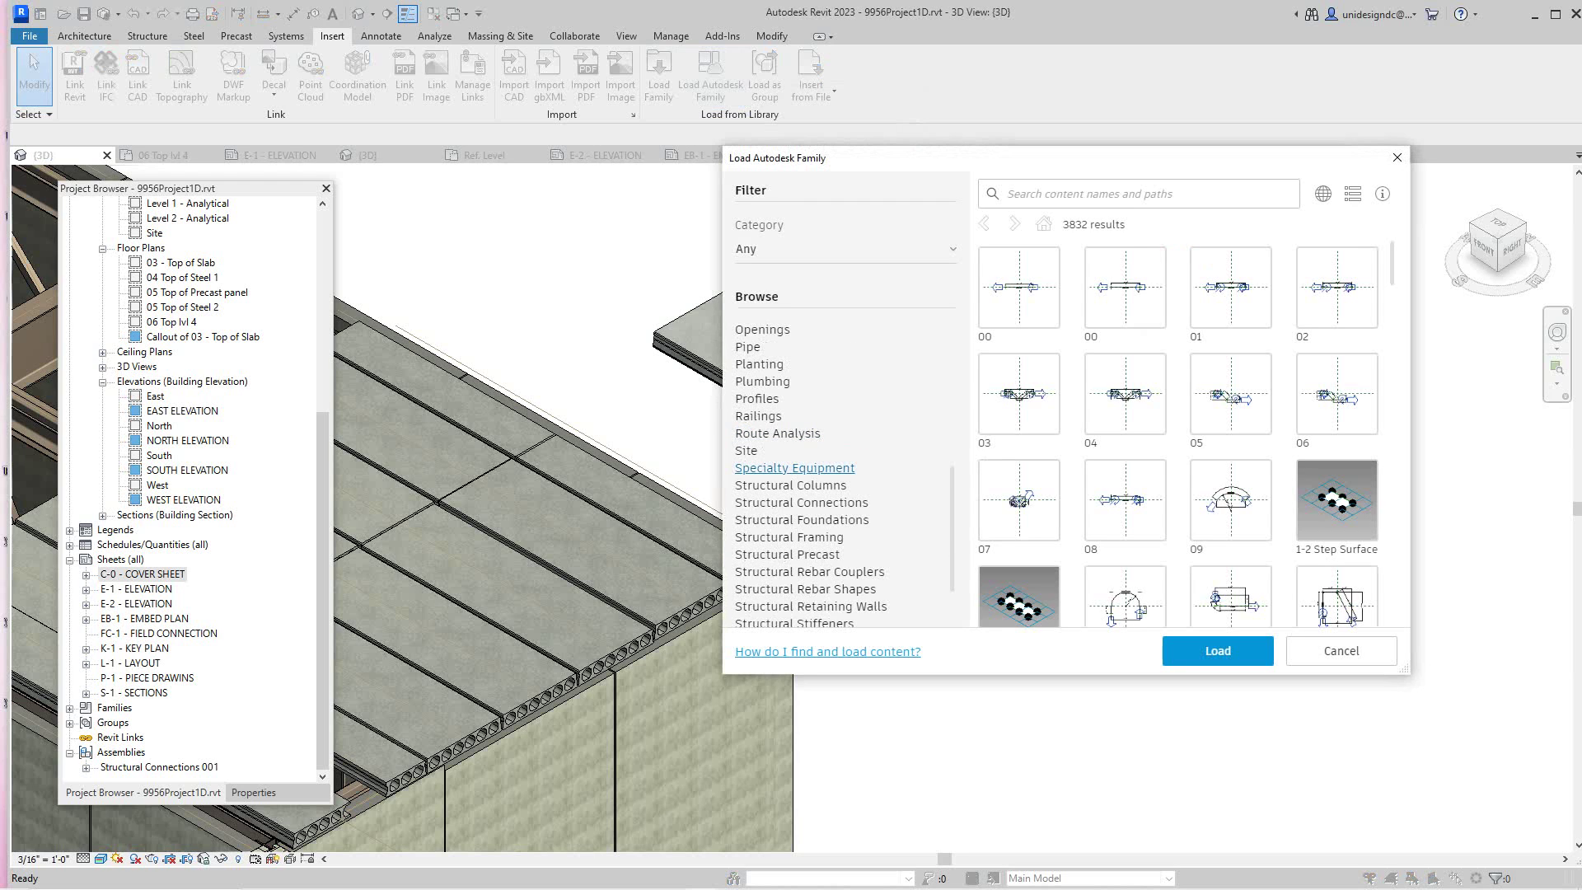
scroll(793, 474, "down", 3)
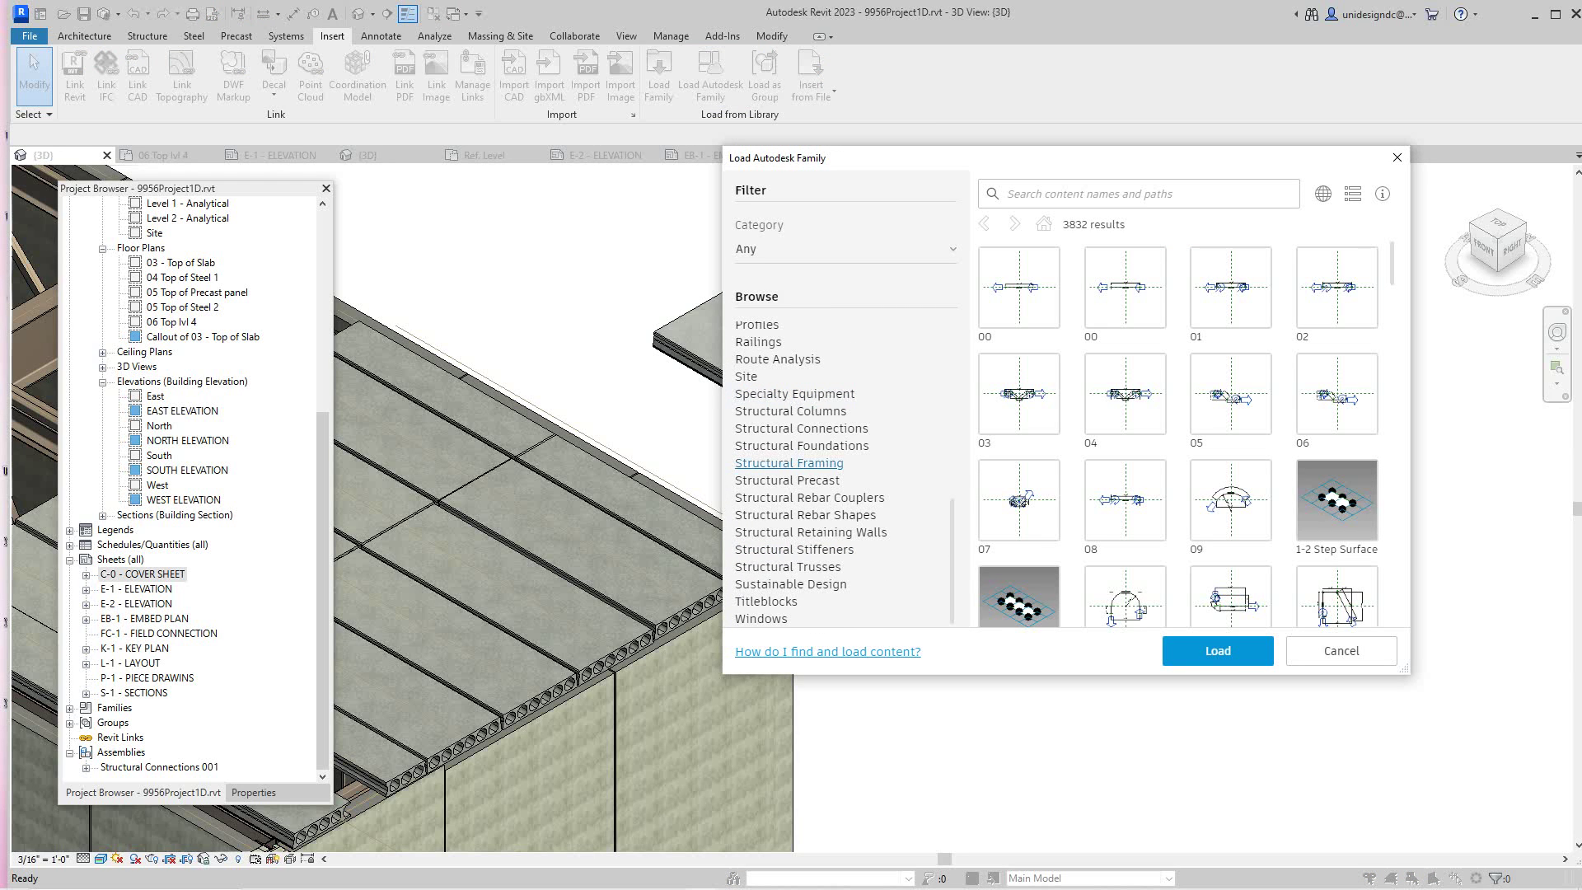
scroll(790, 463, "up", 10)
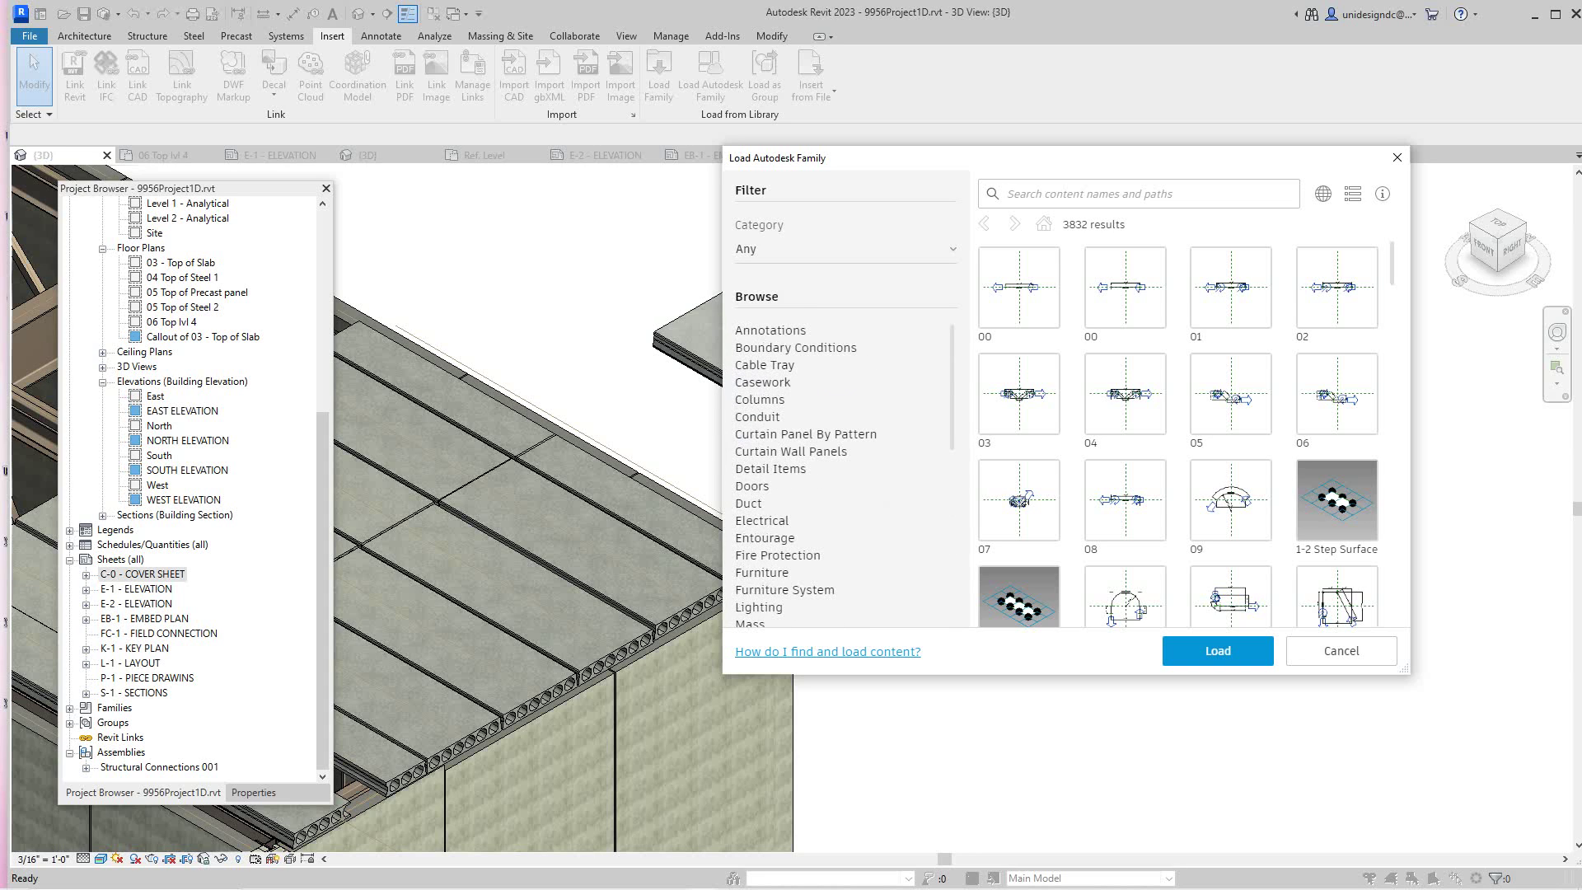
left_click(1007, 194)
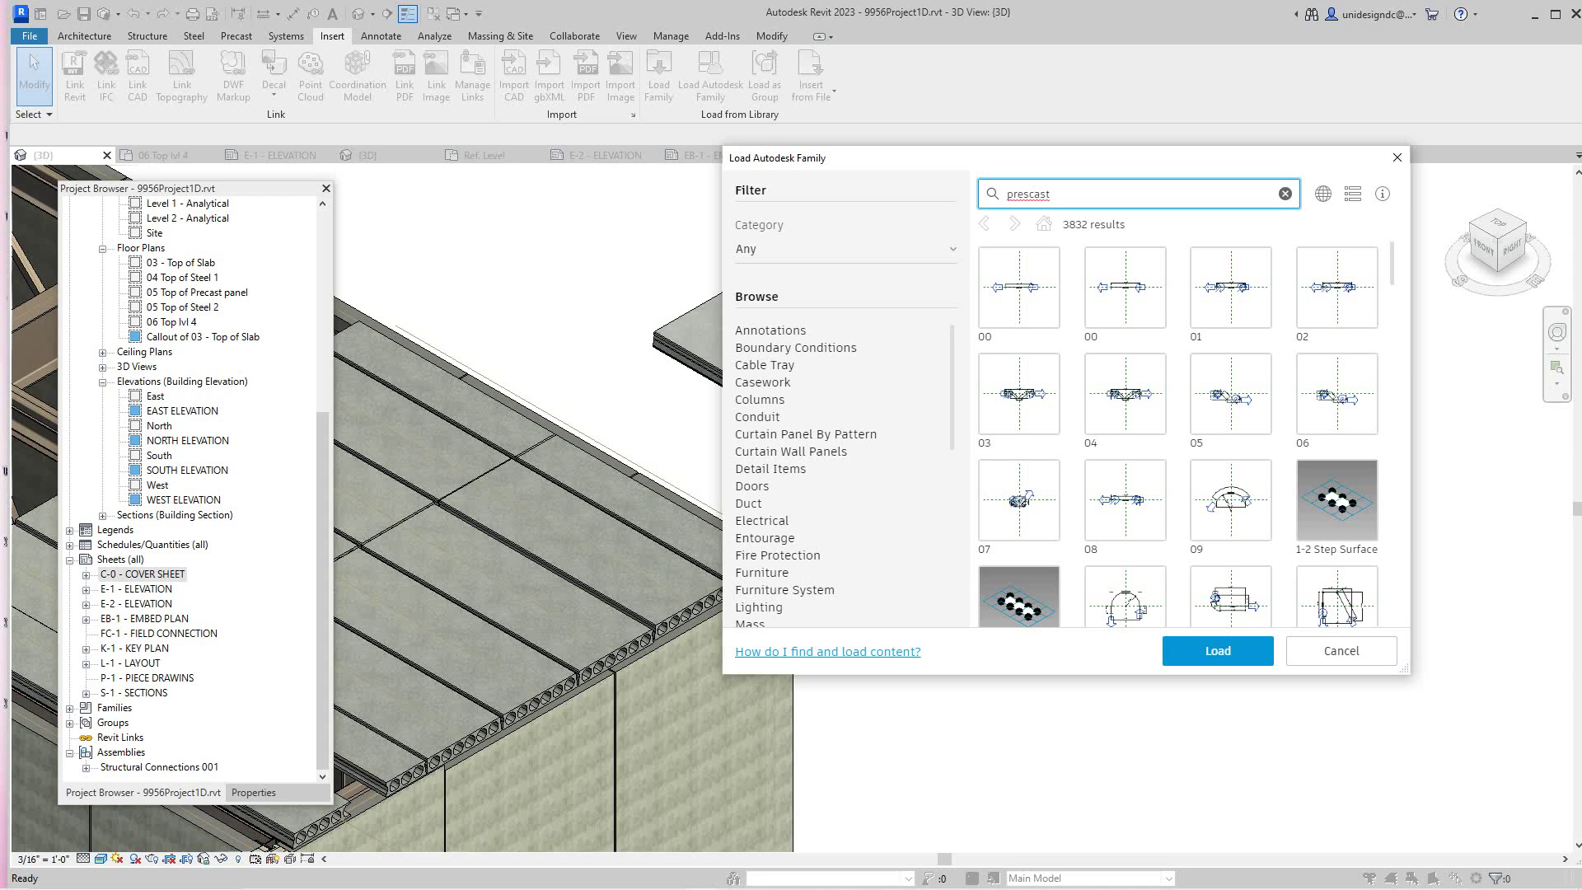
key("Return")
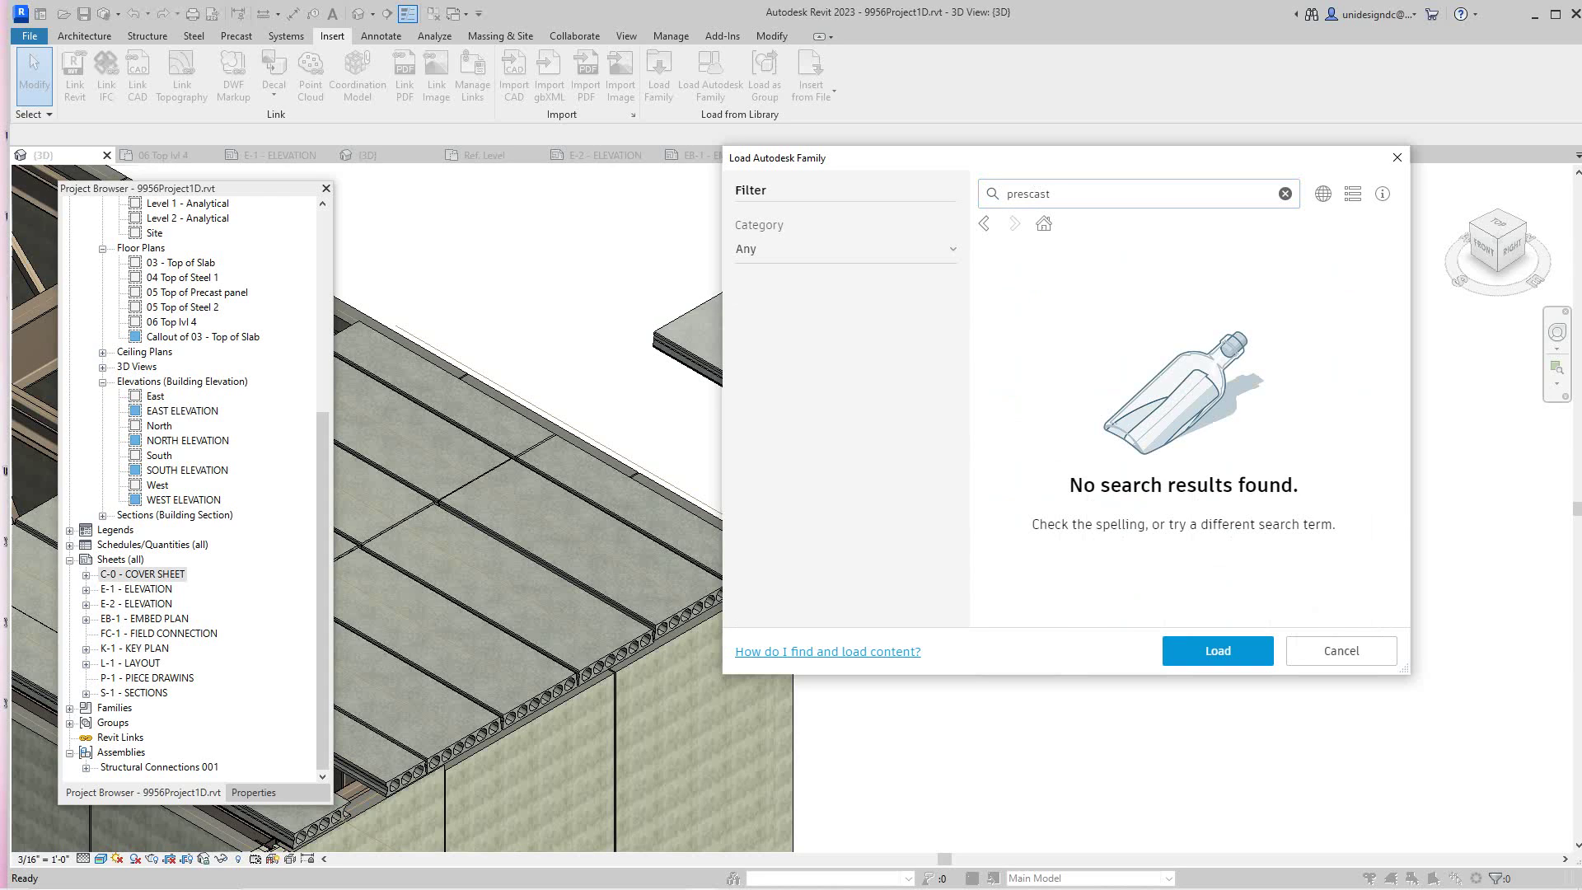
left_click(844, 249)
key("Escape")
left_click(845, 249)
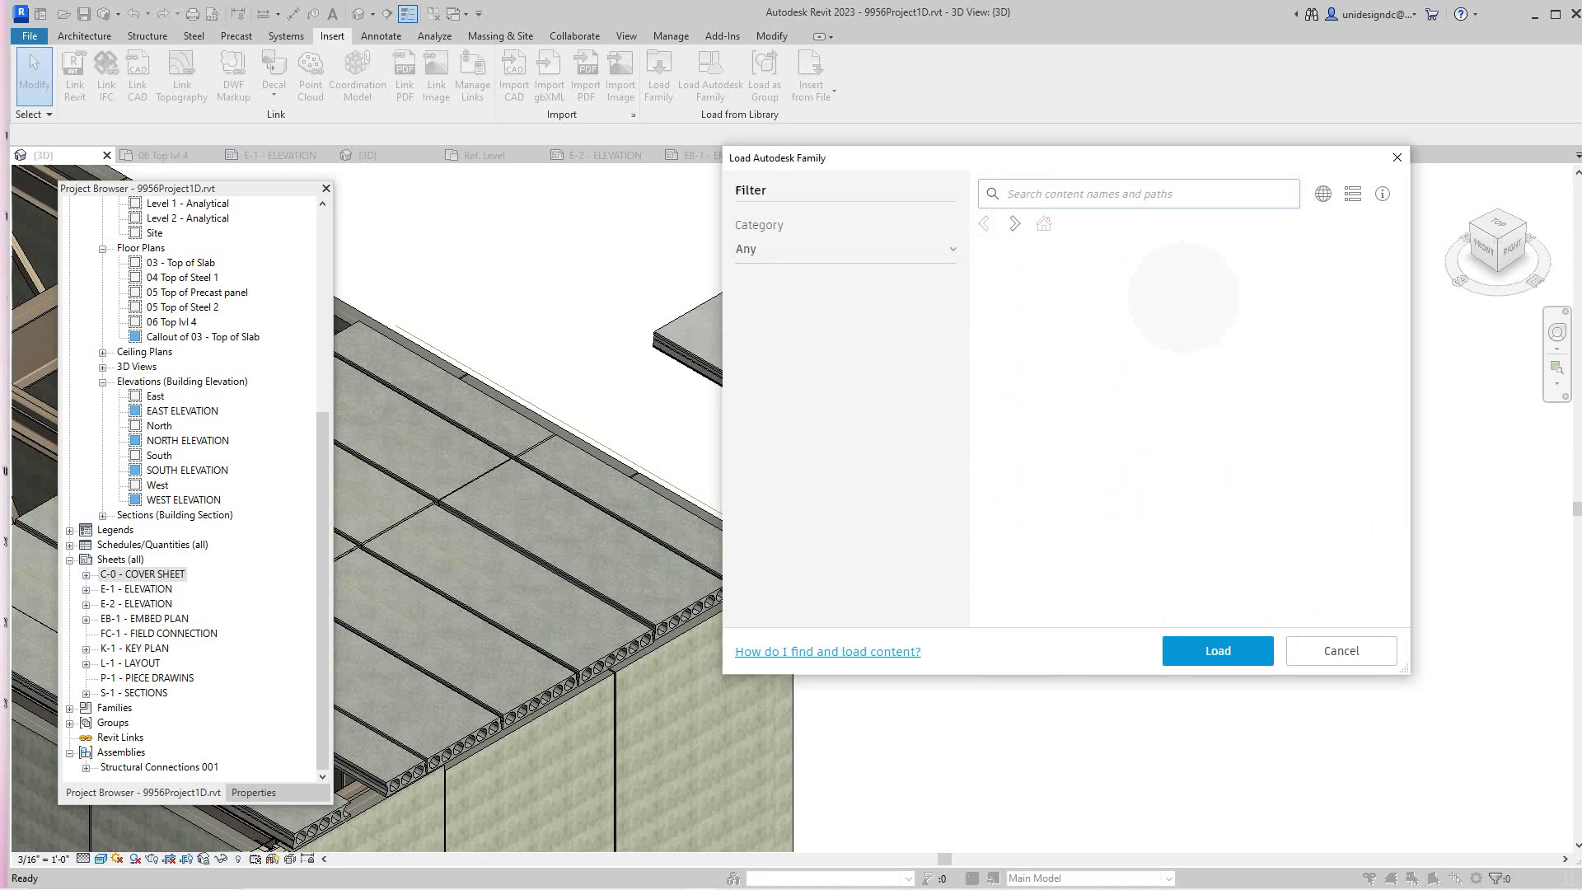
- Load the Precast-Hollow Core Slab family from the library's Structural Framing / Precast Concrete category
scroll(791, 445, "down", 8)
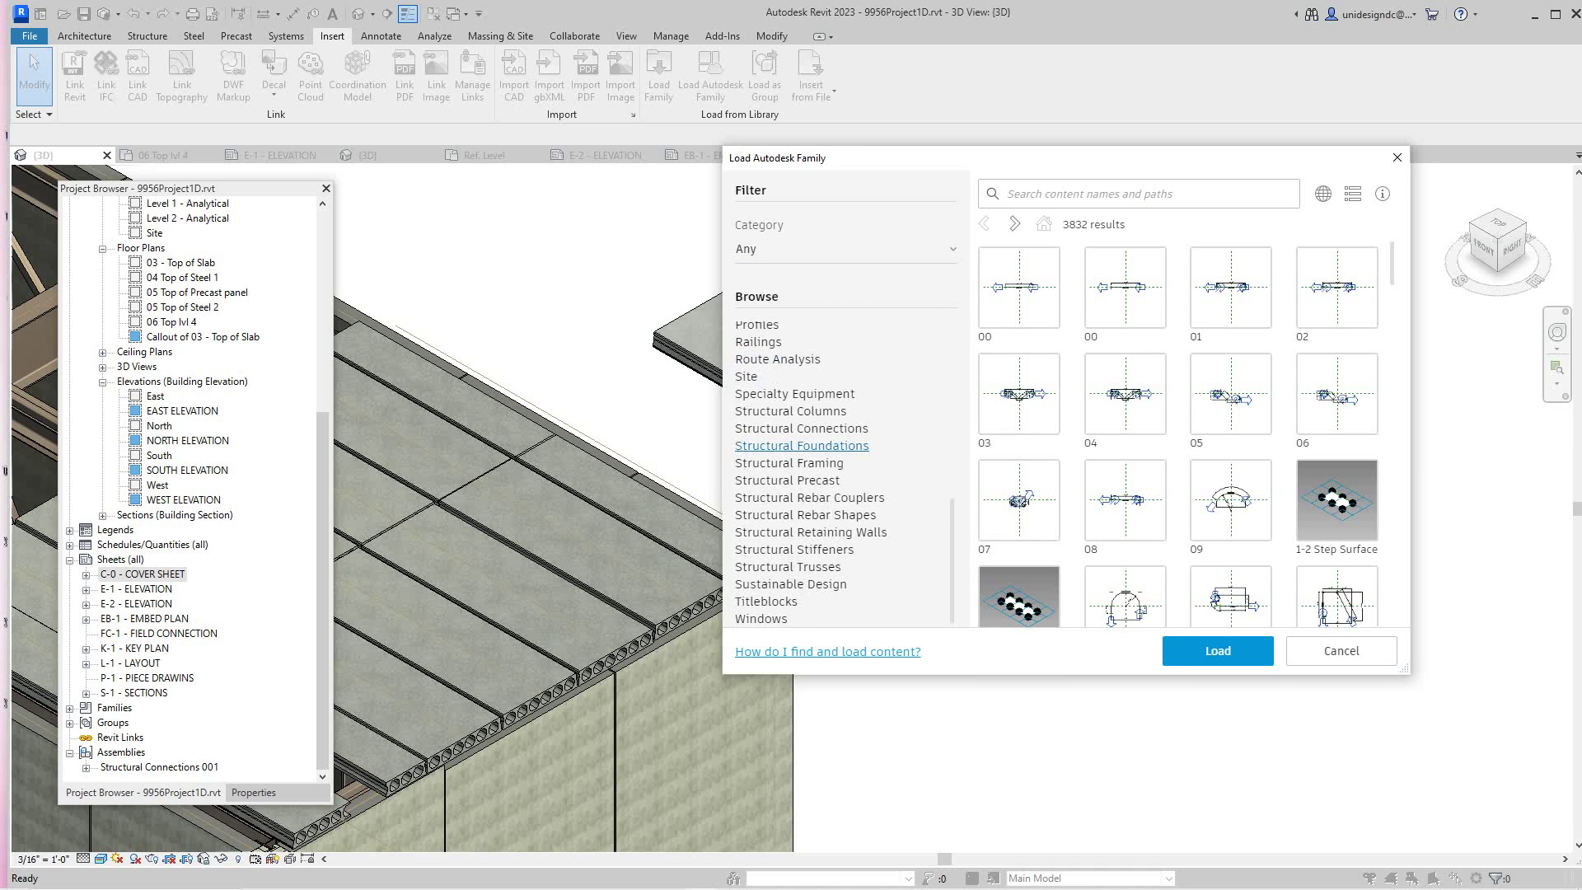
left_click(789, 463)
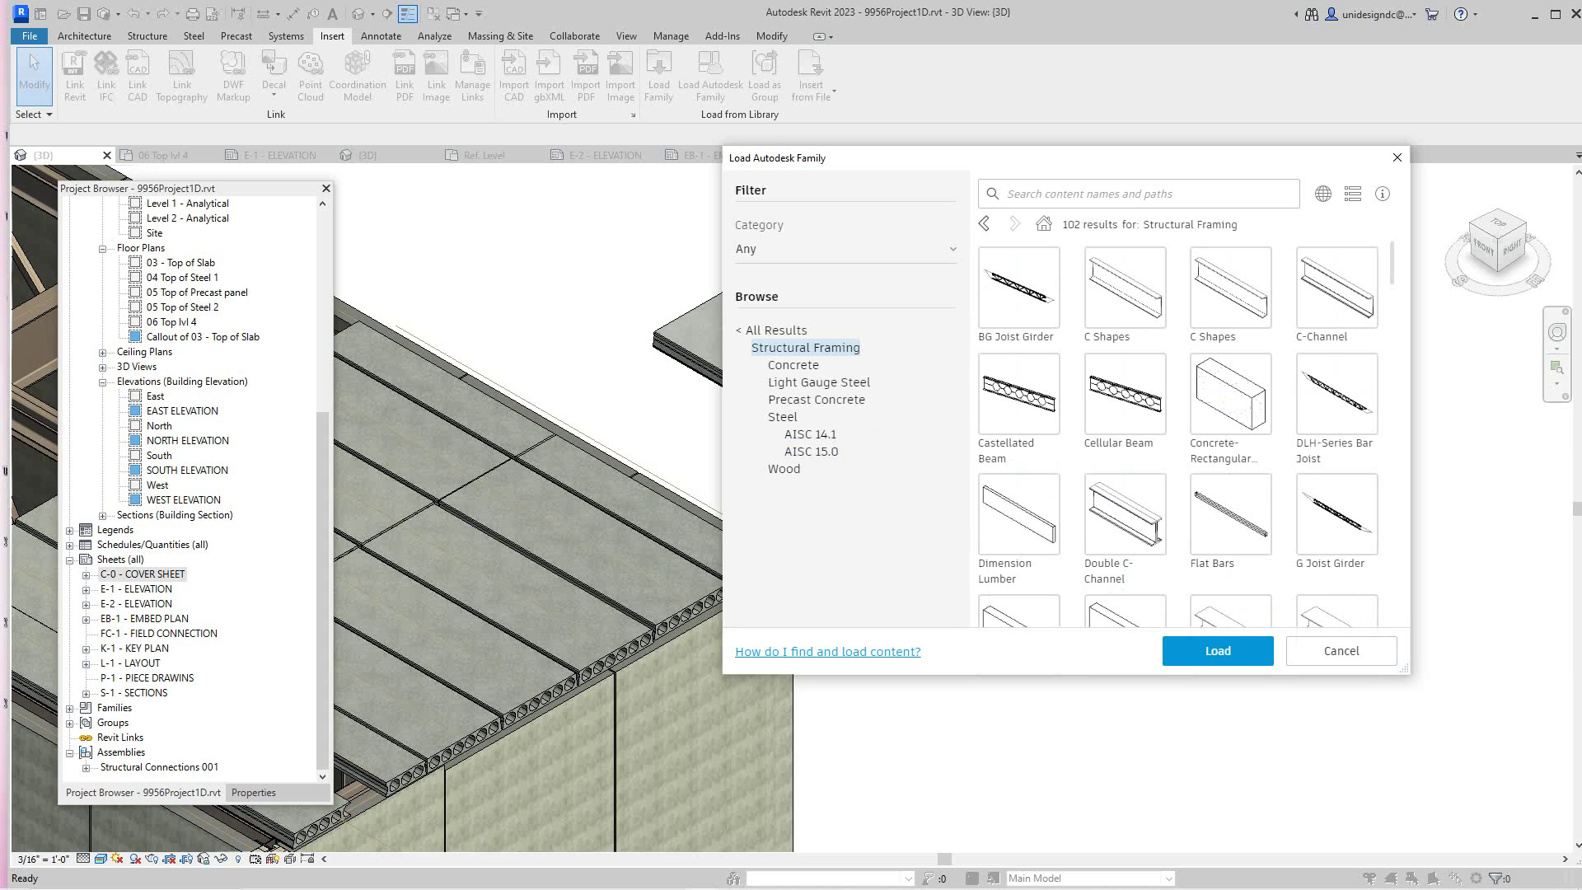
left_click(817, 399)
double_click(817, 399)
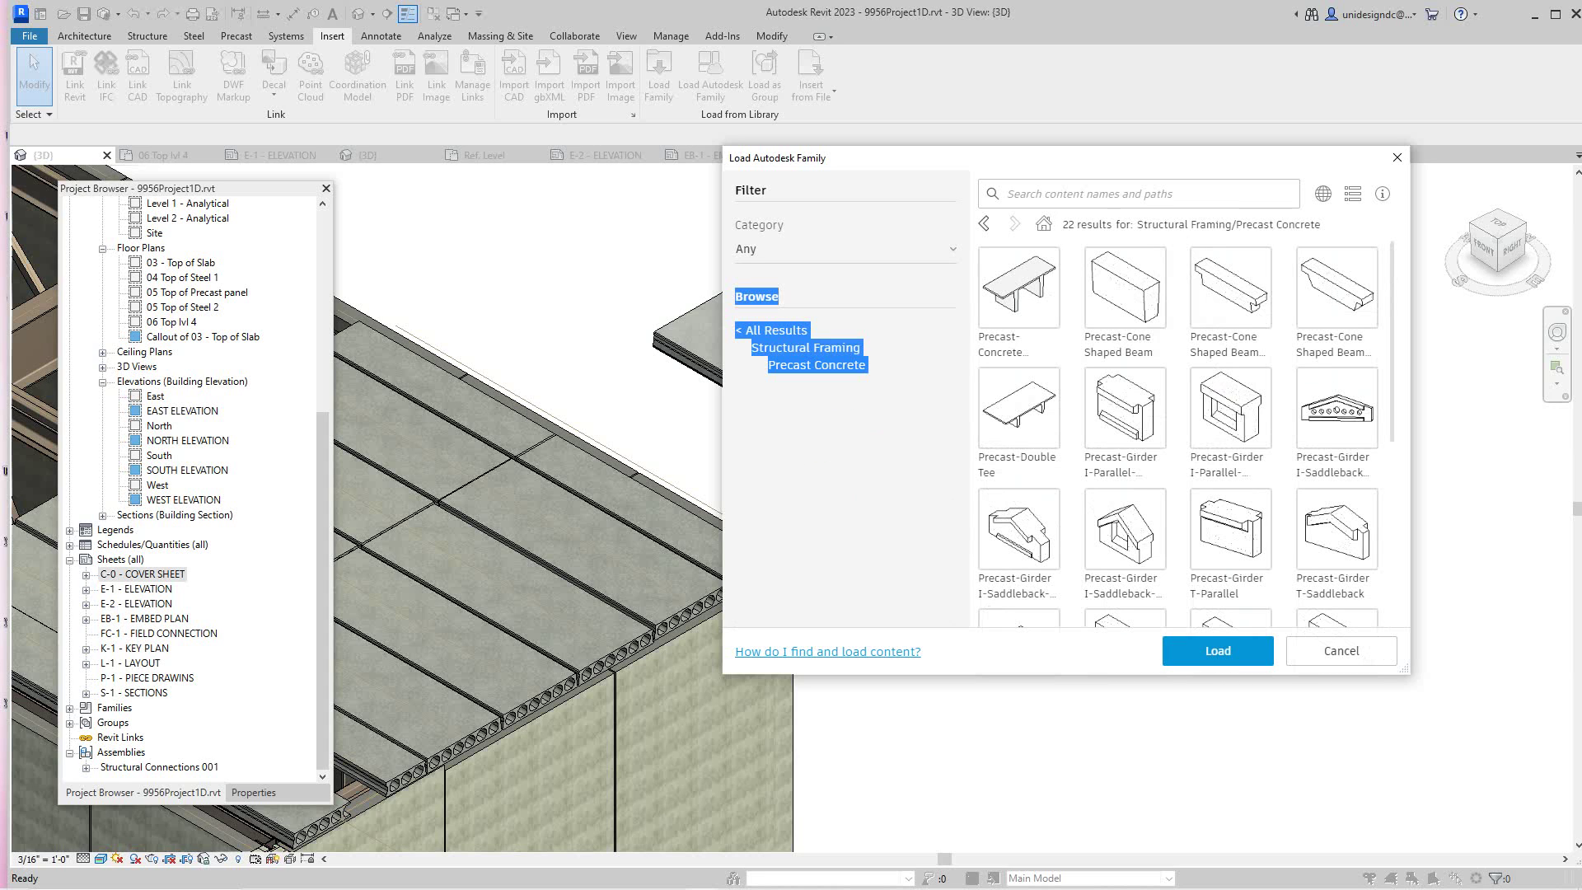
scroll(1018, 408, "down", 2)
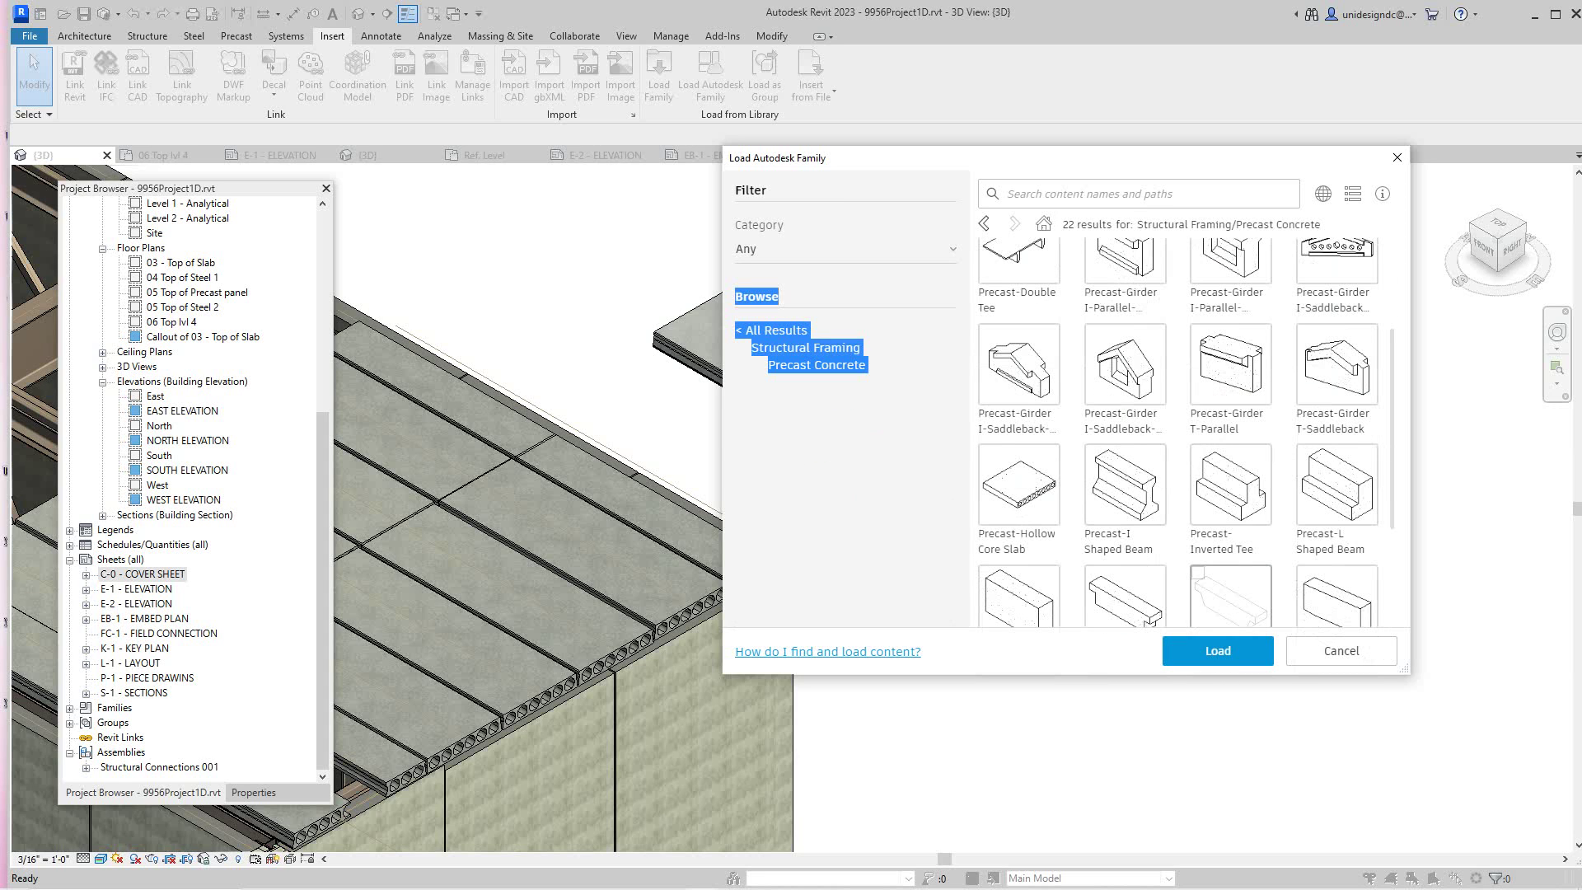
left_click(987, 452)
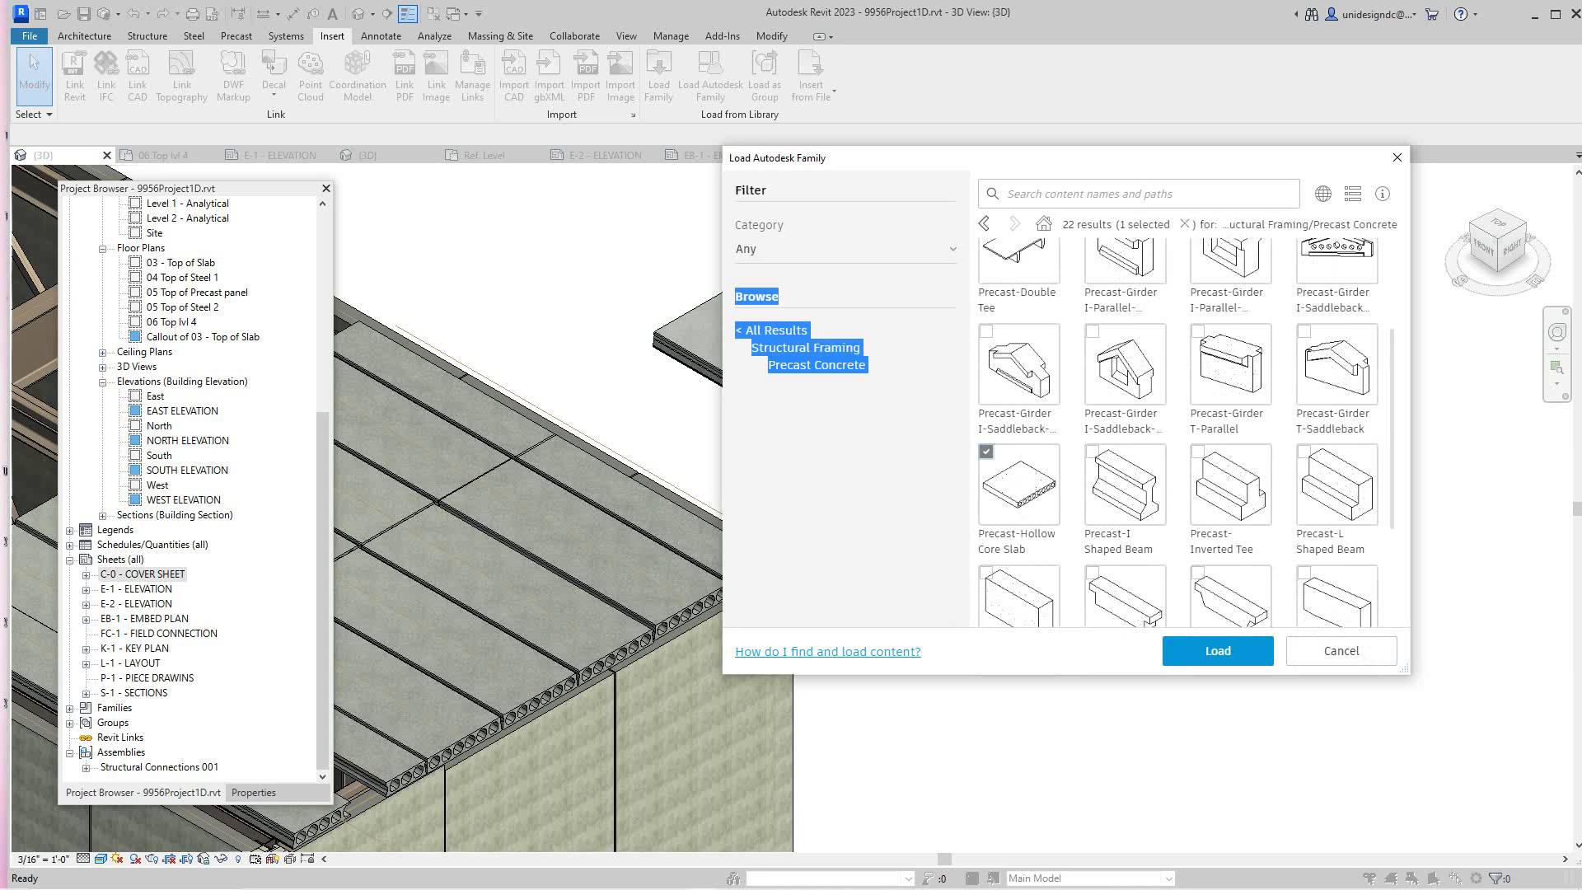
left_click(1218, 651)
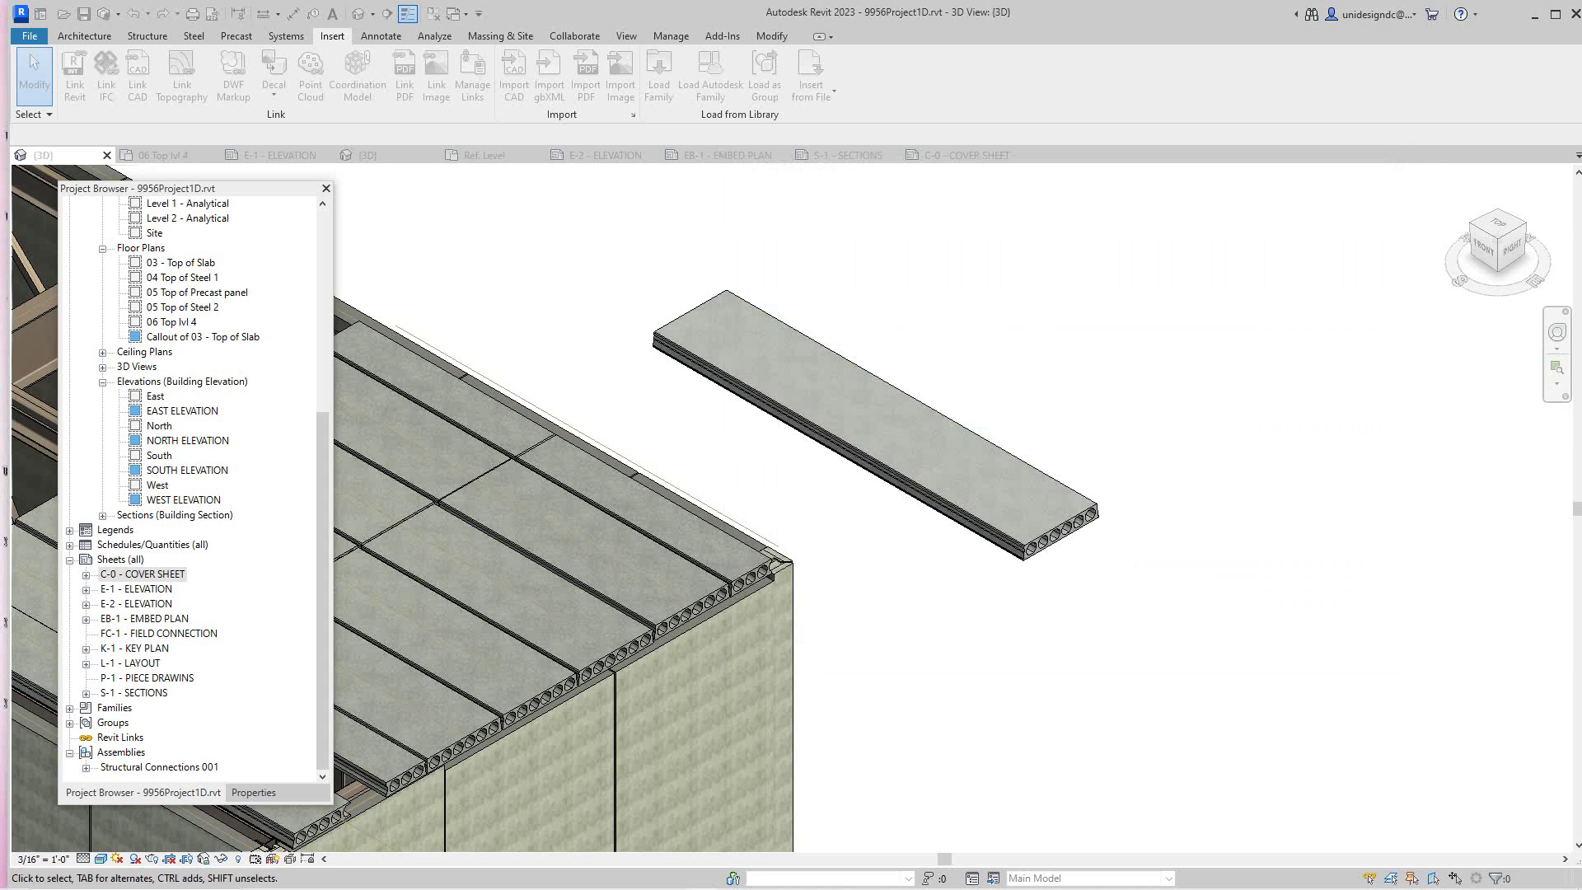
- Place a Precast-Hollow Core Slab beam of type 4HC6, about 17' 6" long, beside the separate 4HC8 plank
scroll(1031, 361, "up", 1)
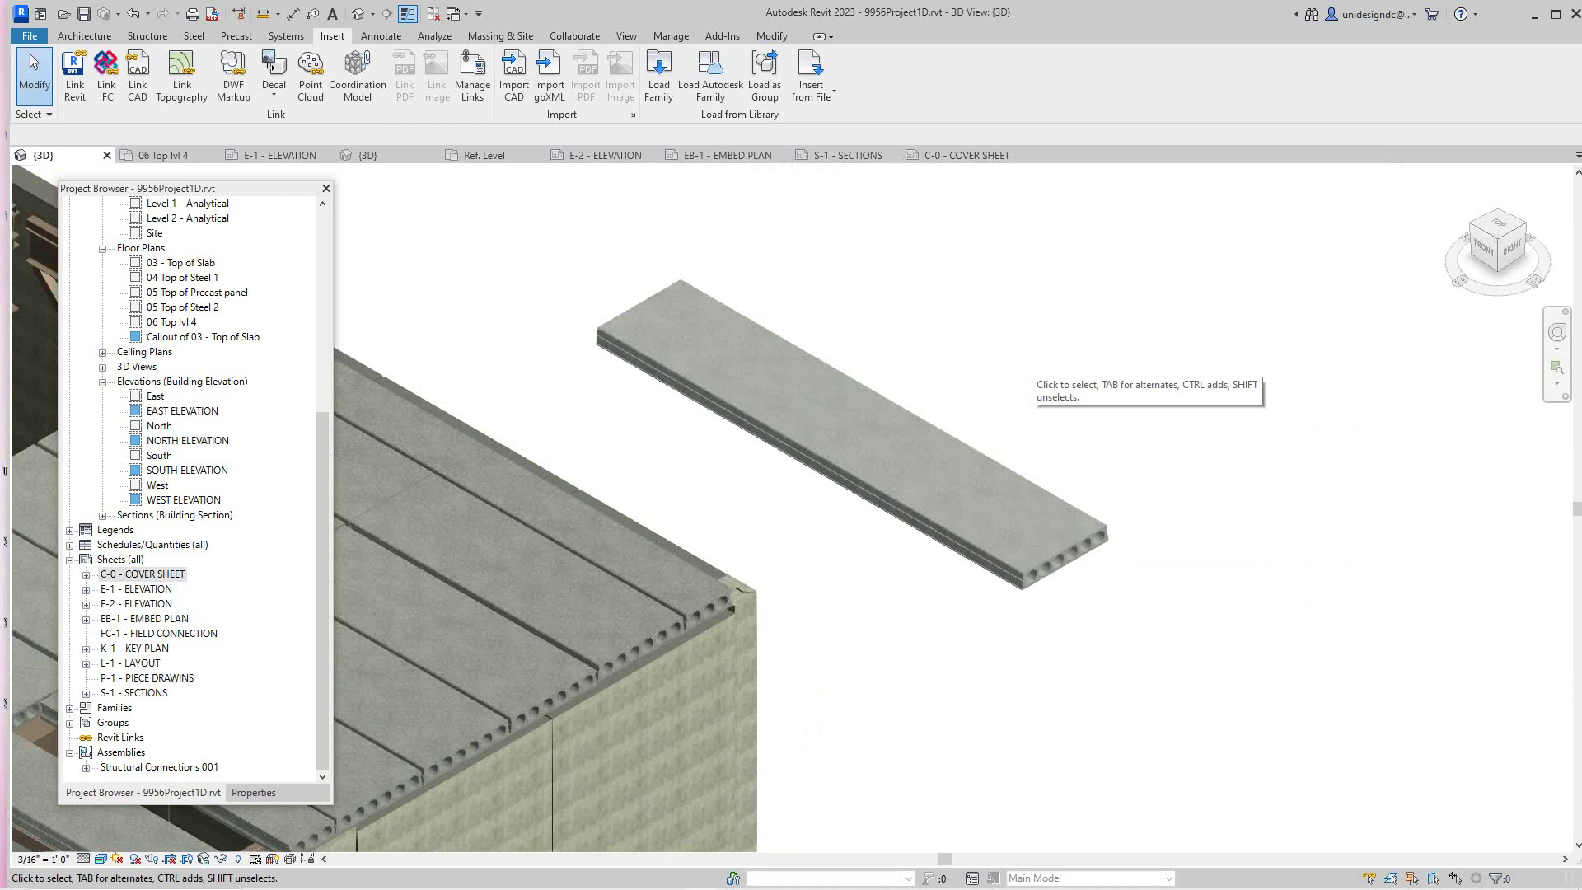
scroll(1031, 361, "down", 2)
left_click(147, 35)
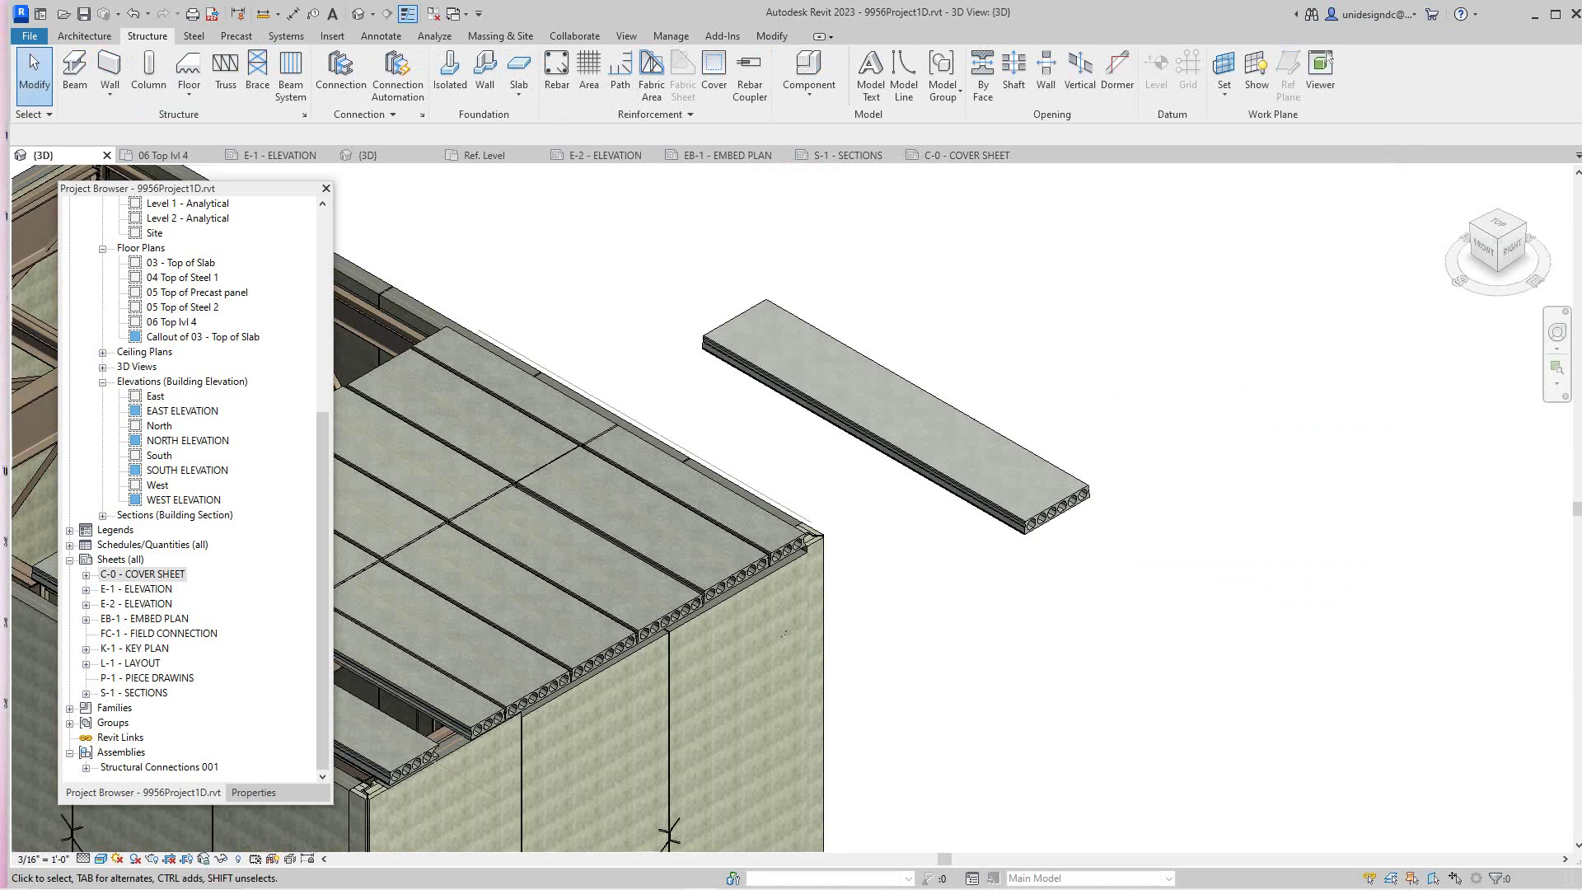
left_click(74, 70)
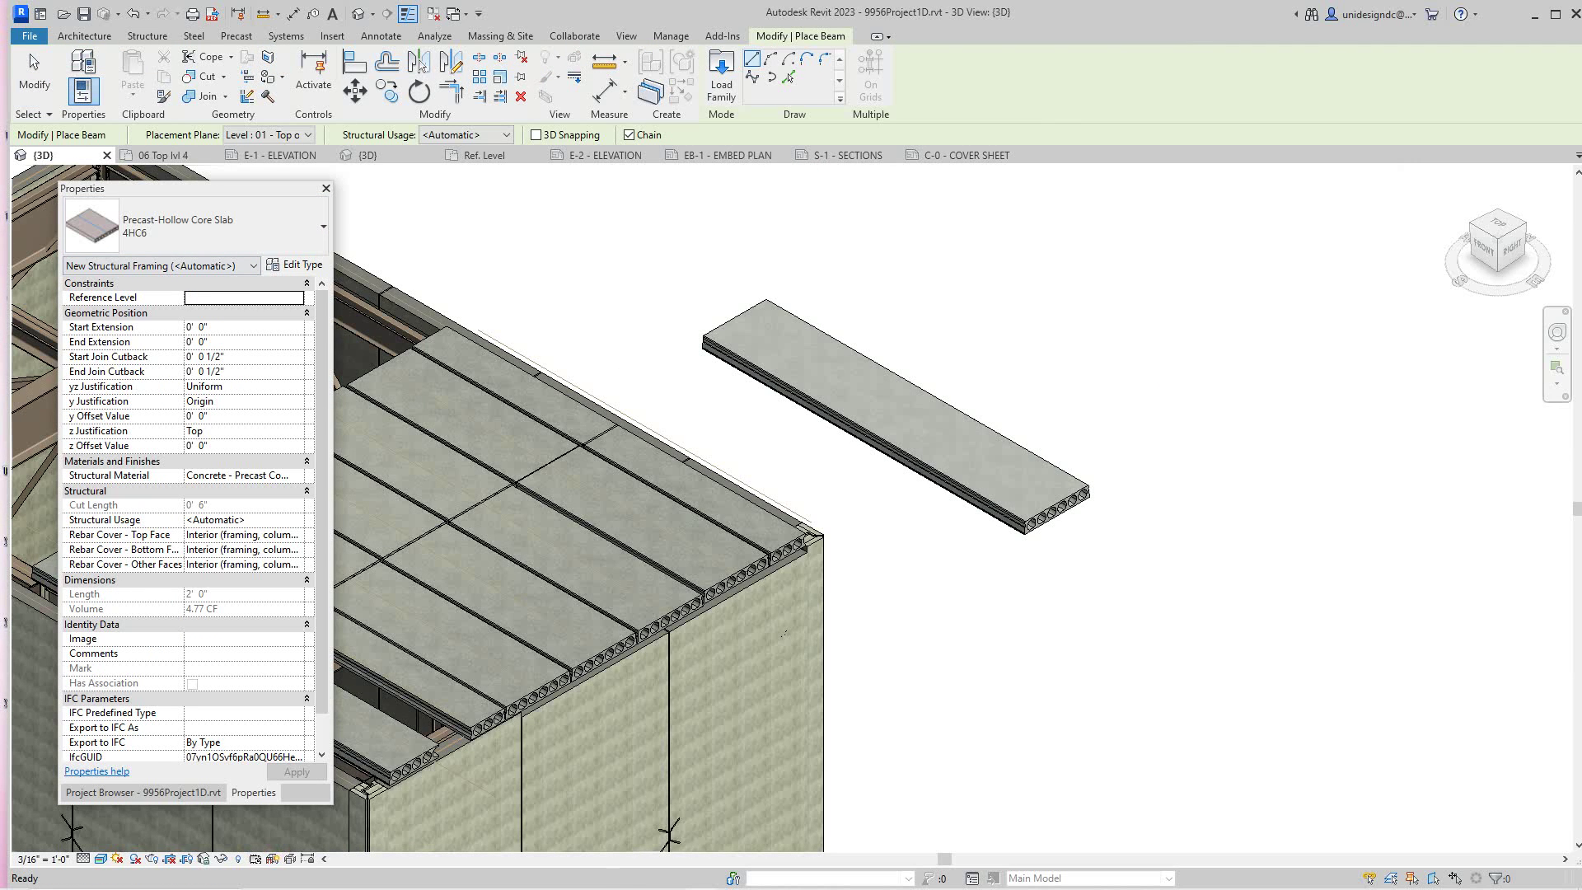
left_click(147, 36)
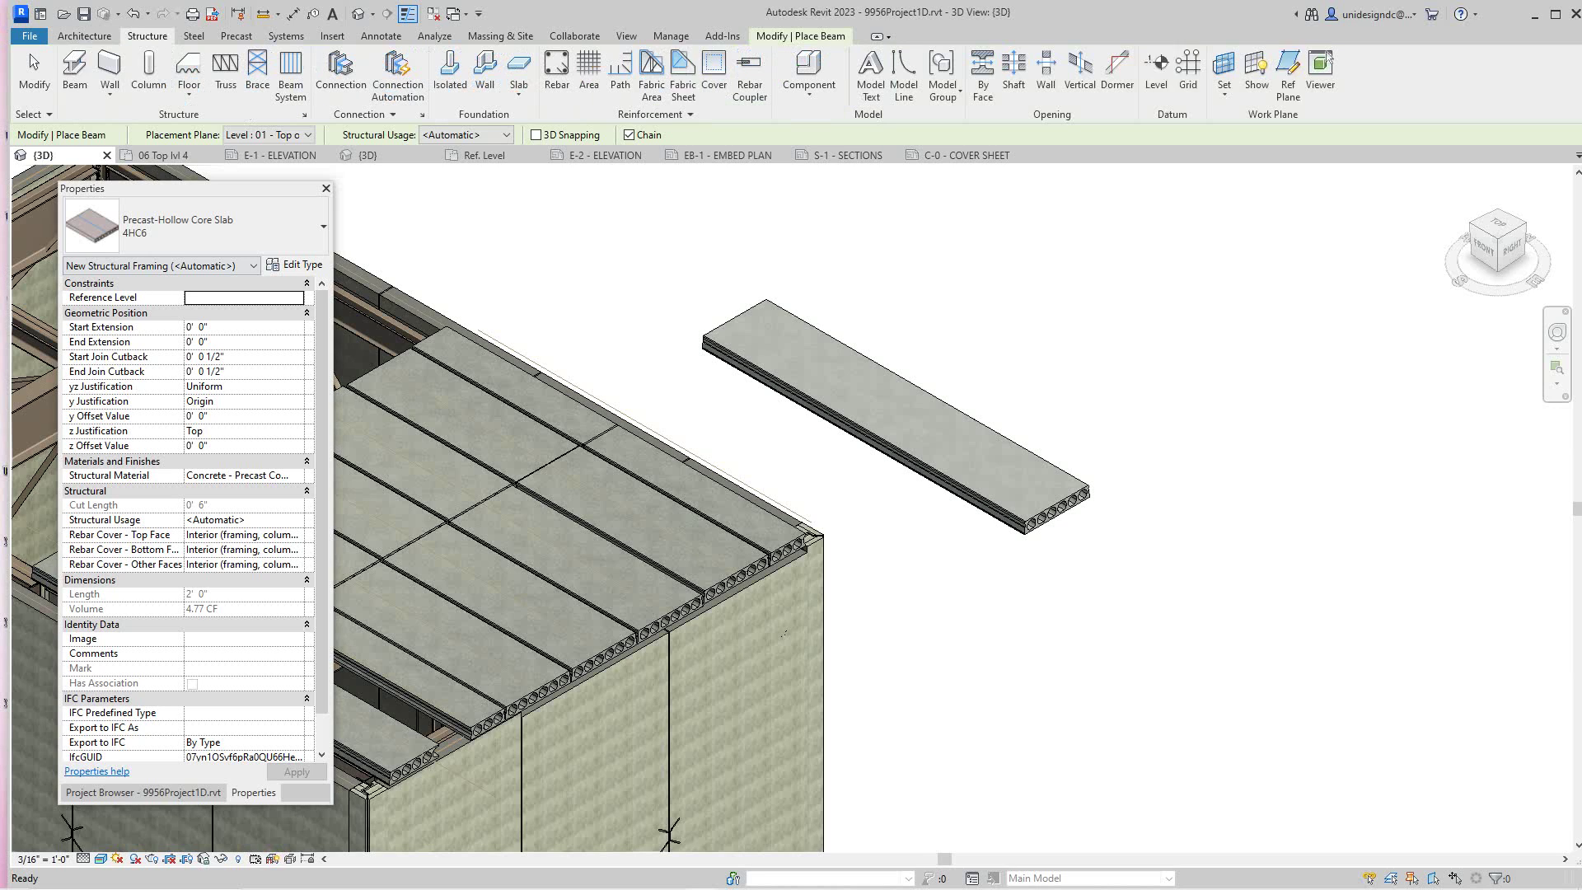
left_click(1014, 280)
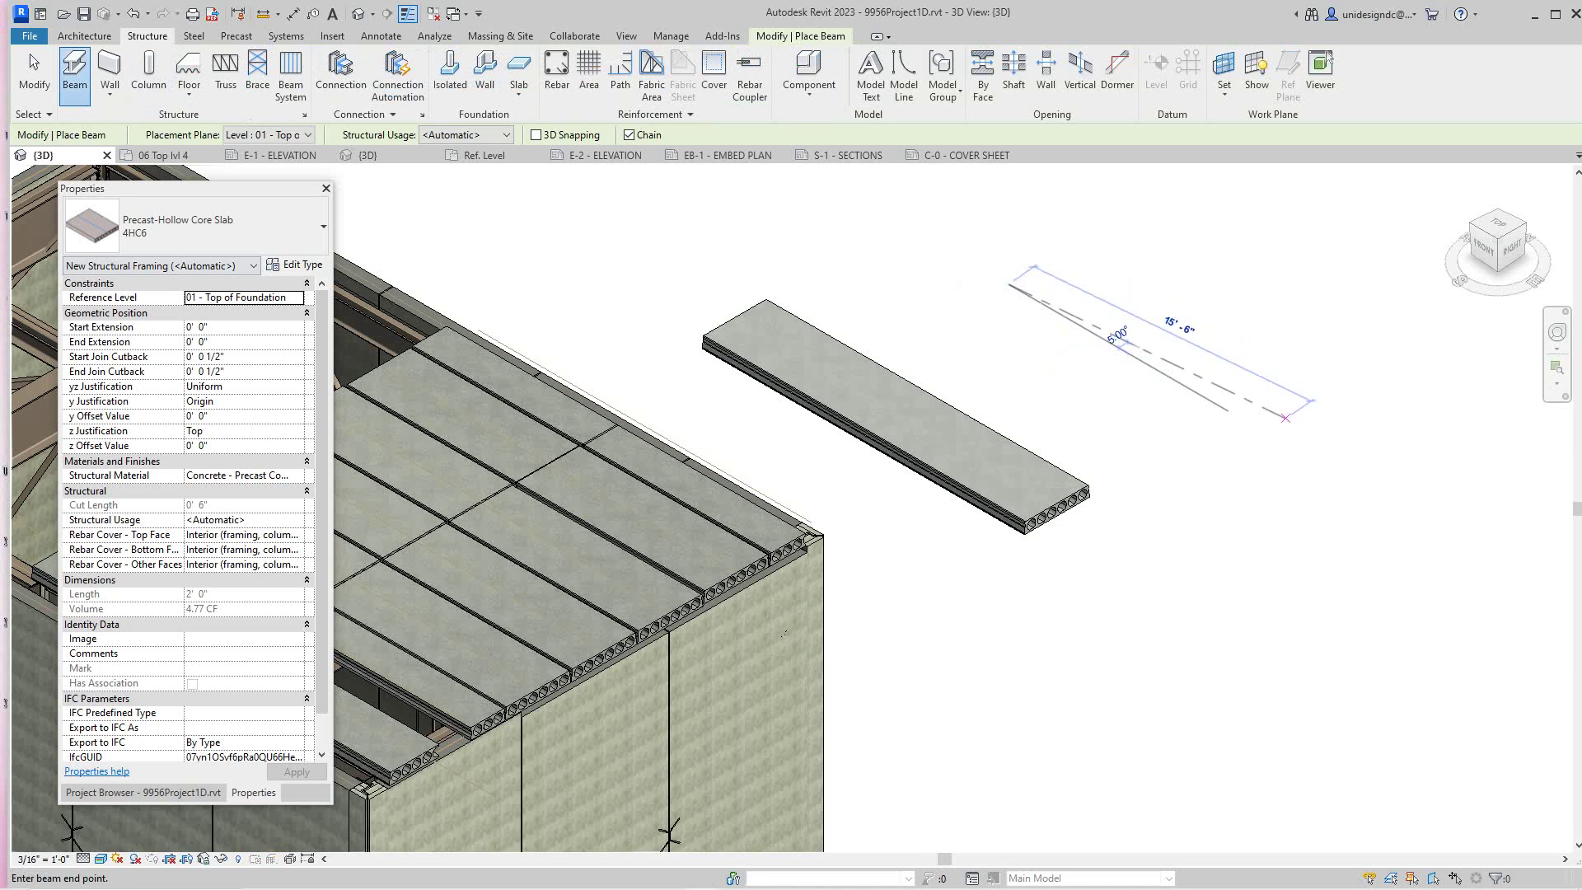
left_click(1300, 451)
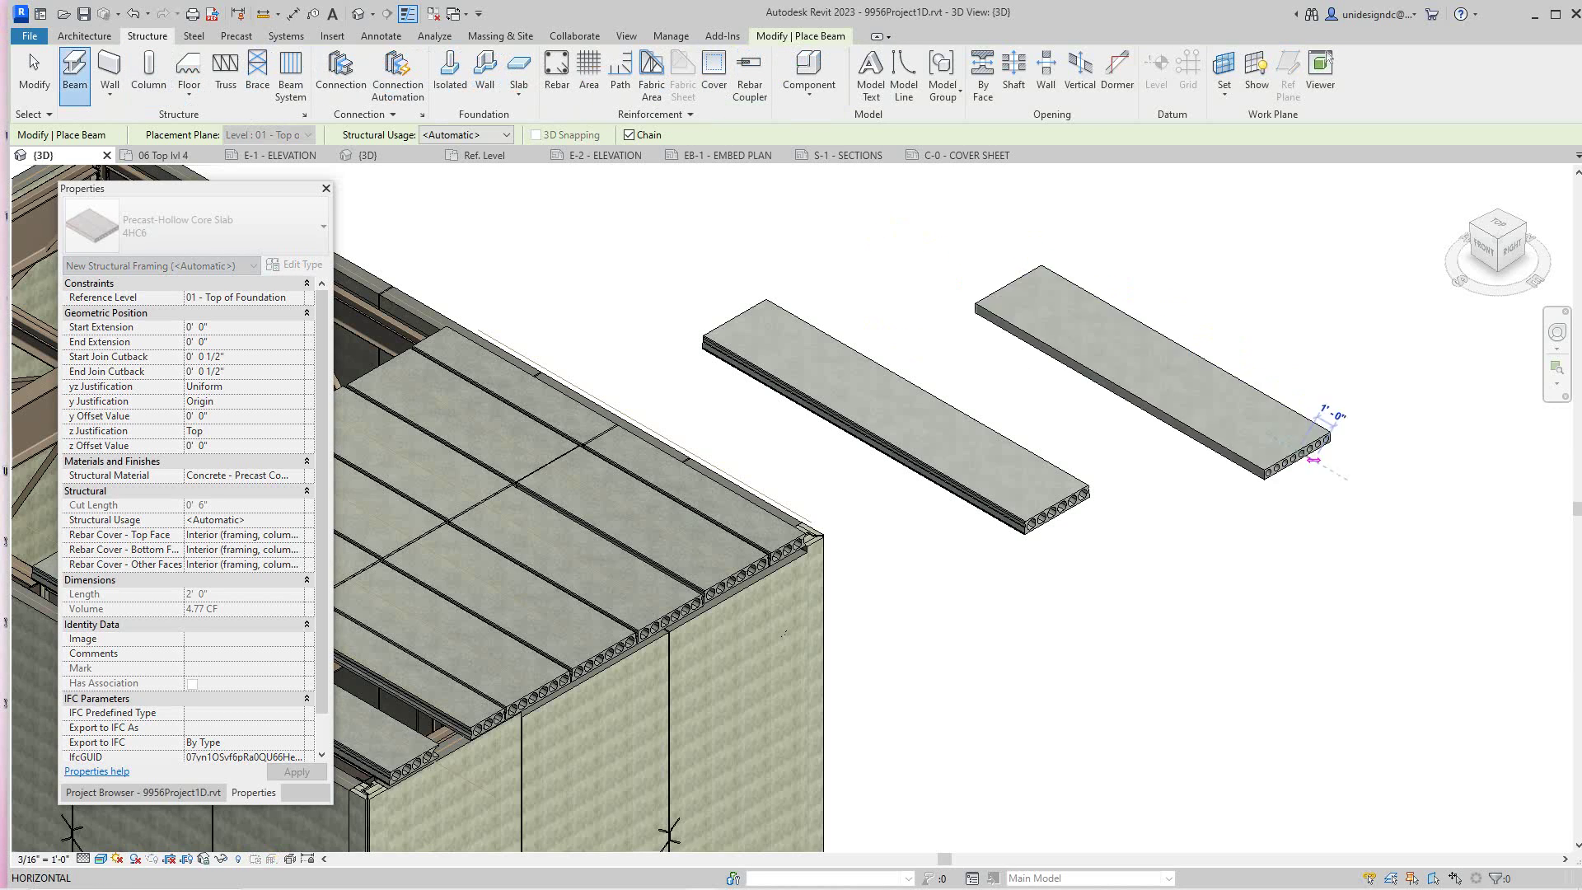
right_click(1349, 476)
left_click(1371, 486)
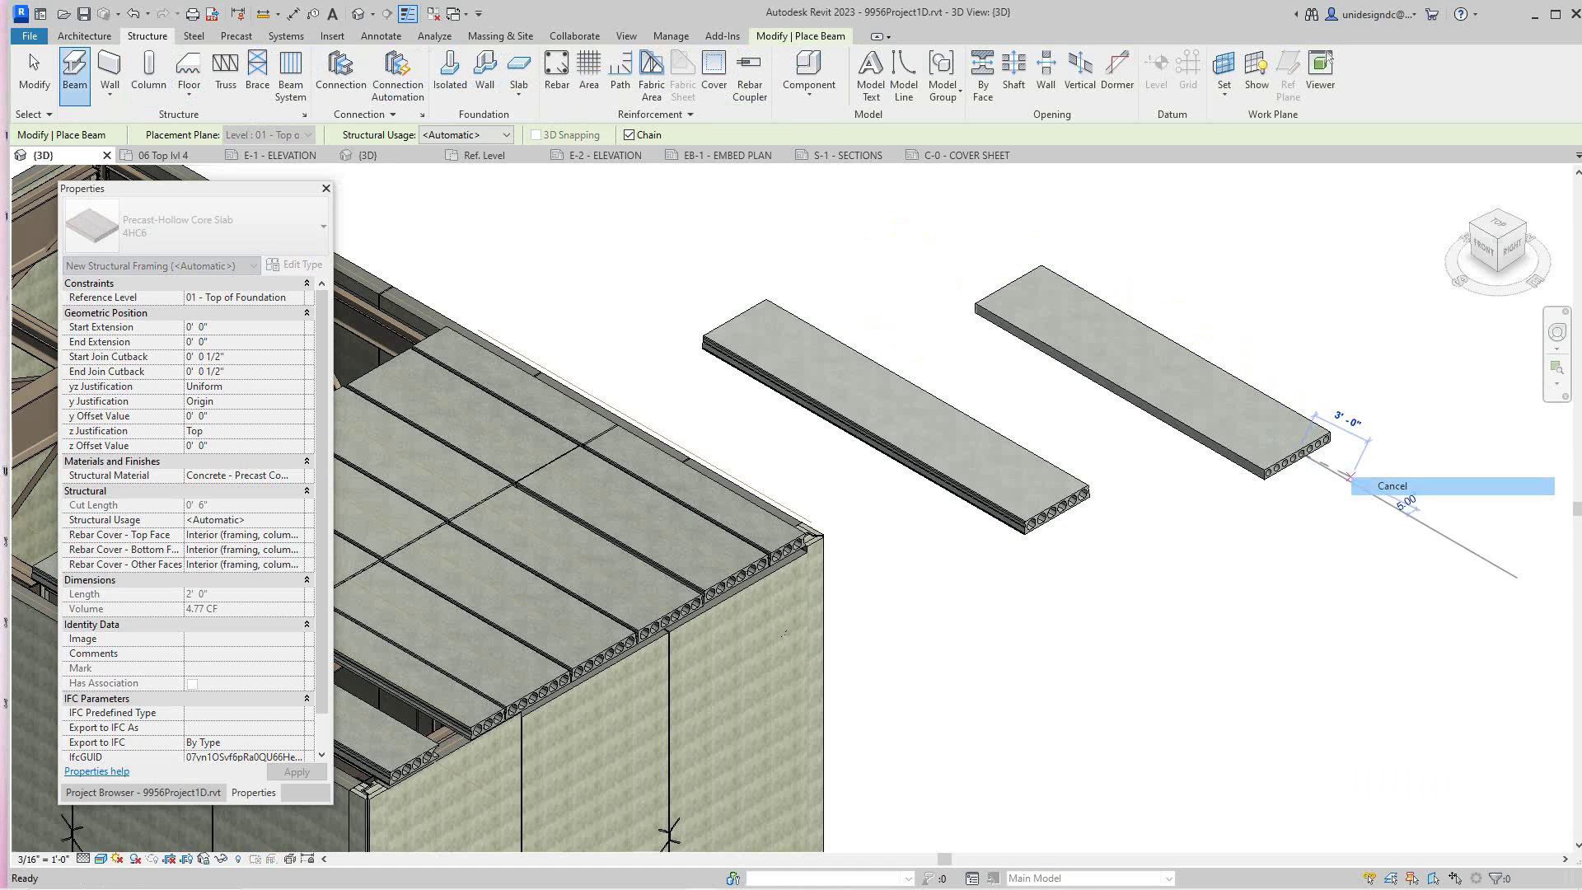
scroll(1371, 486, "up", 3)
right_click(1359, 492)
left_click(1401, 500)
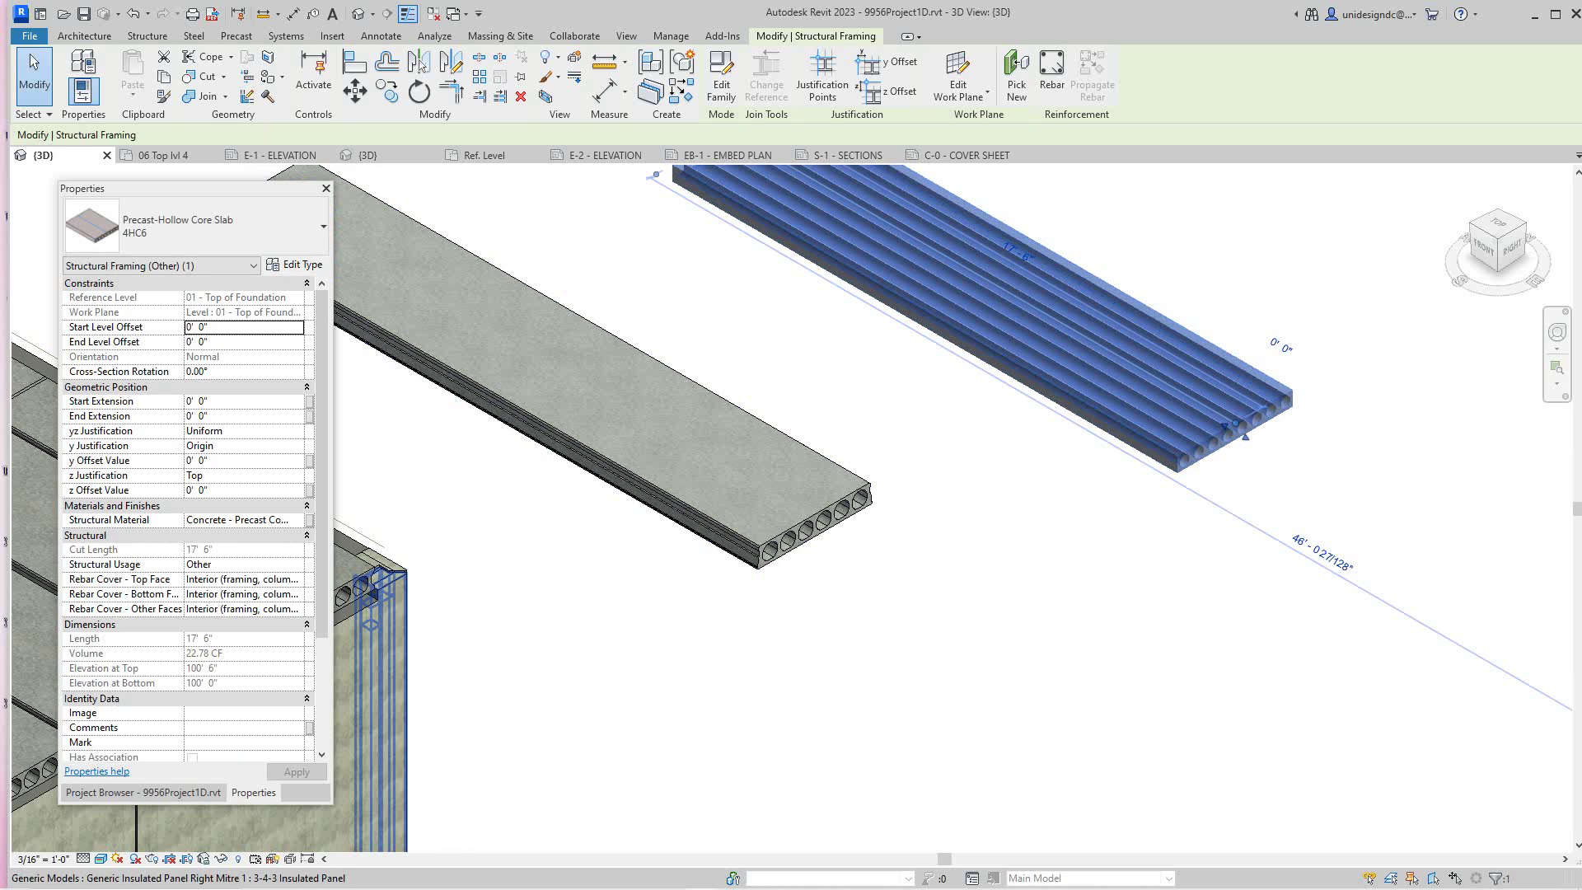
- Open the family of the newly placed 4HC6 hollow core slab for editing
scroll(431, 492, "down", 1)
scroll(431, 492, "up", 1)
key("Escape")
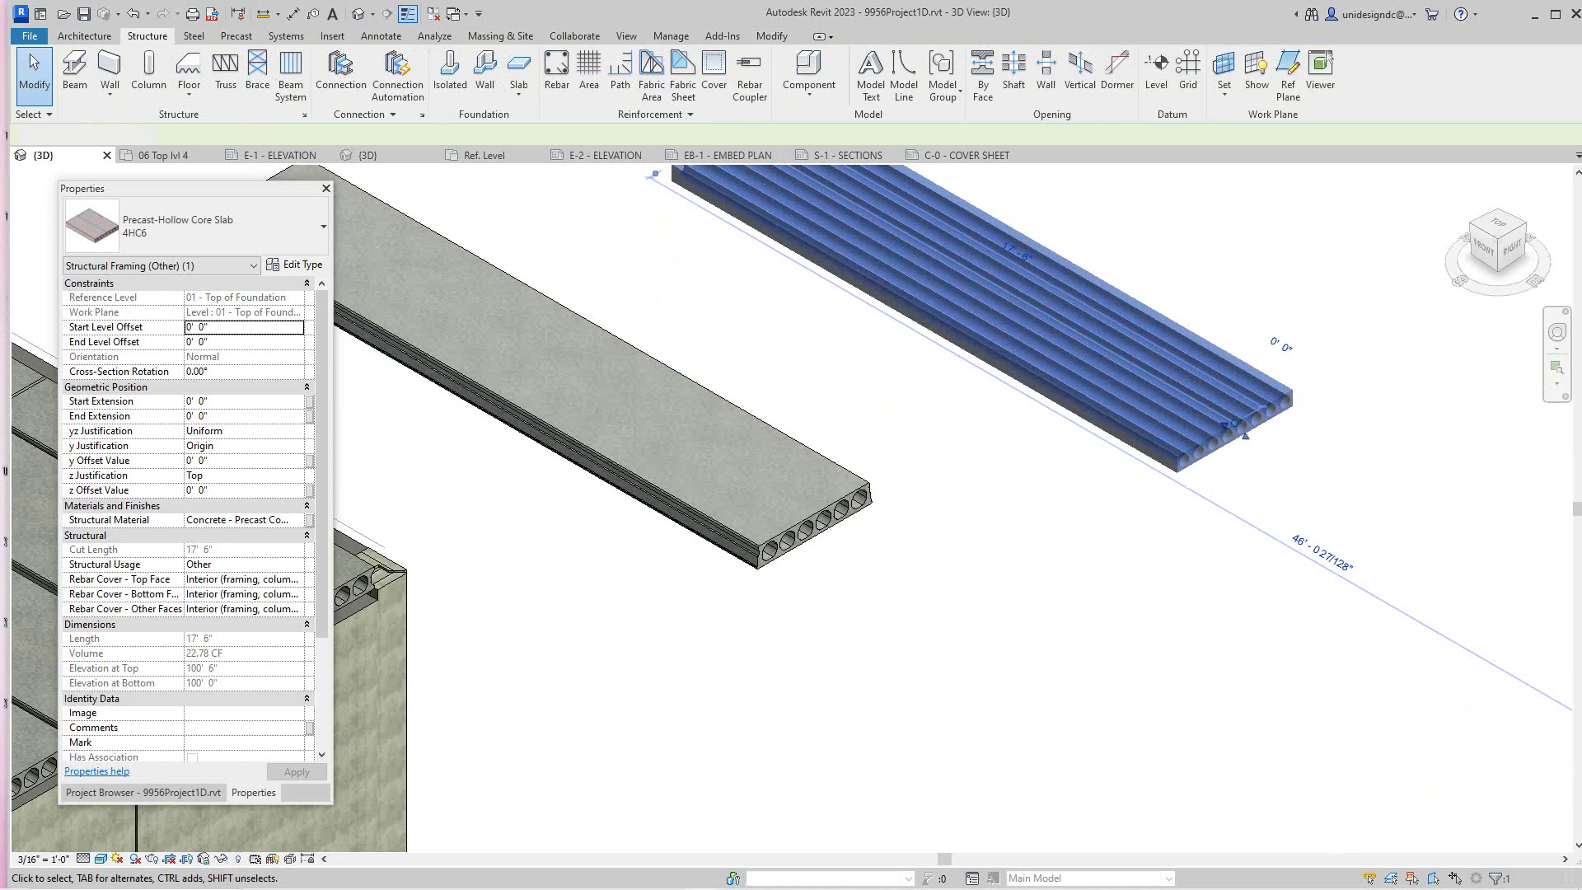
scroll(775, 674, "down", 2)
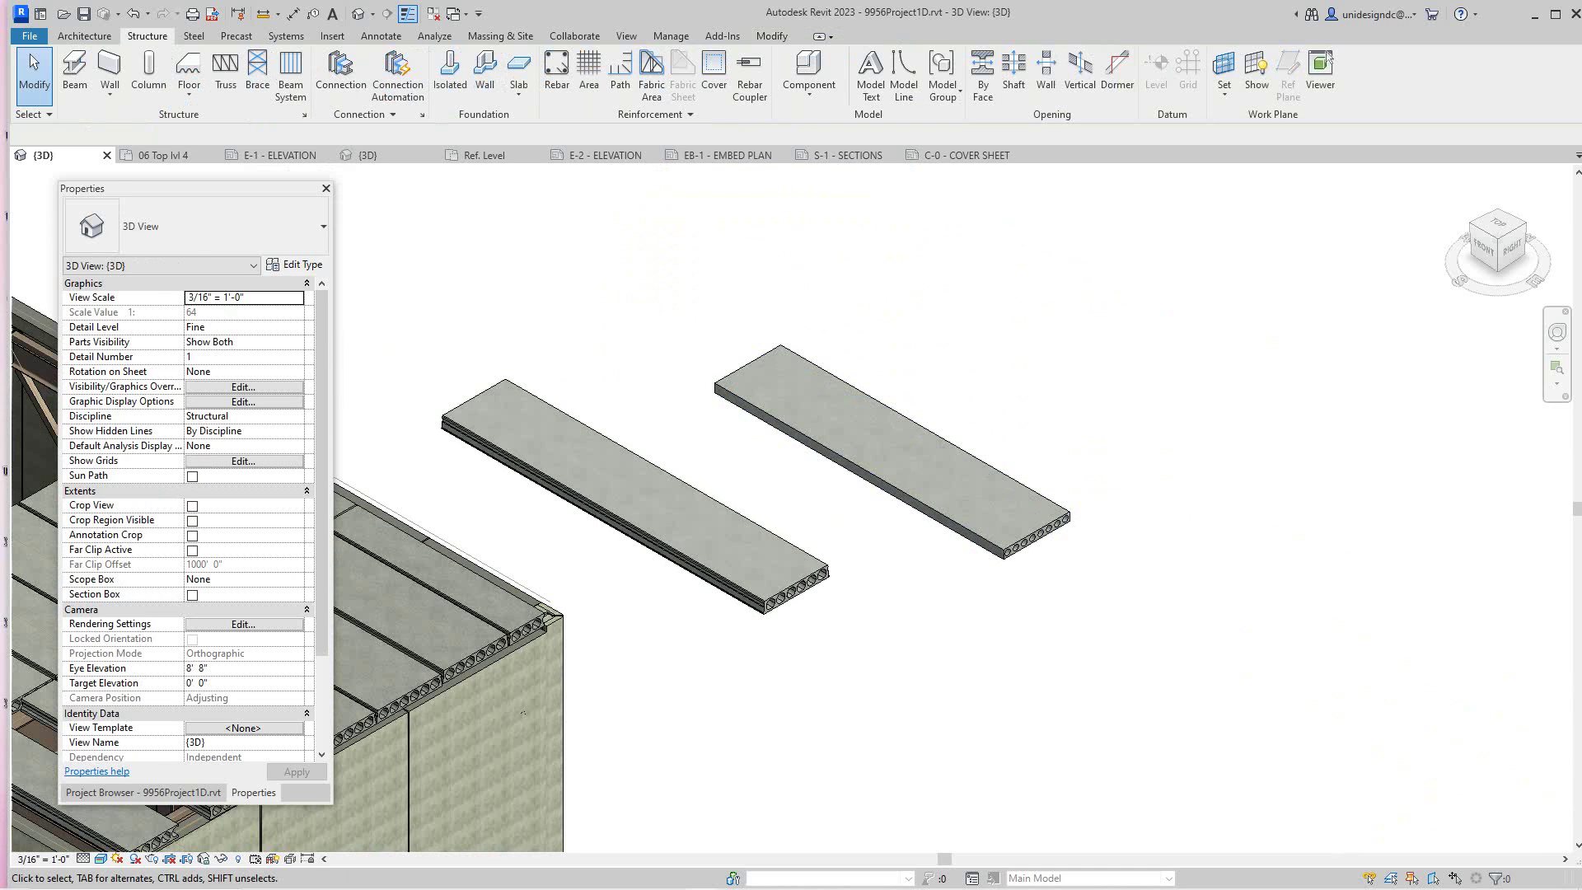
left_click(899, 449)
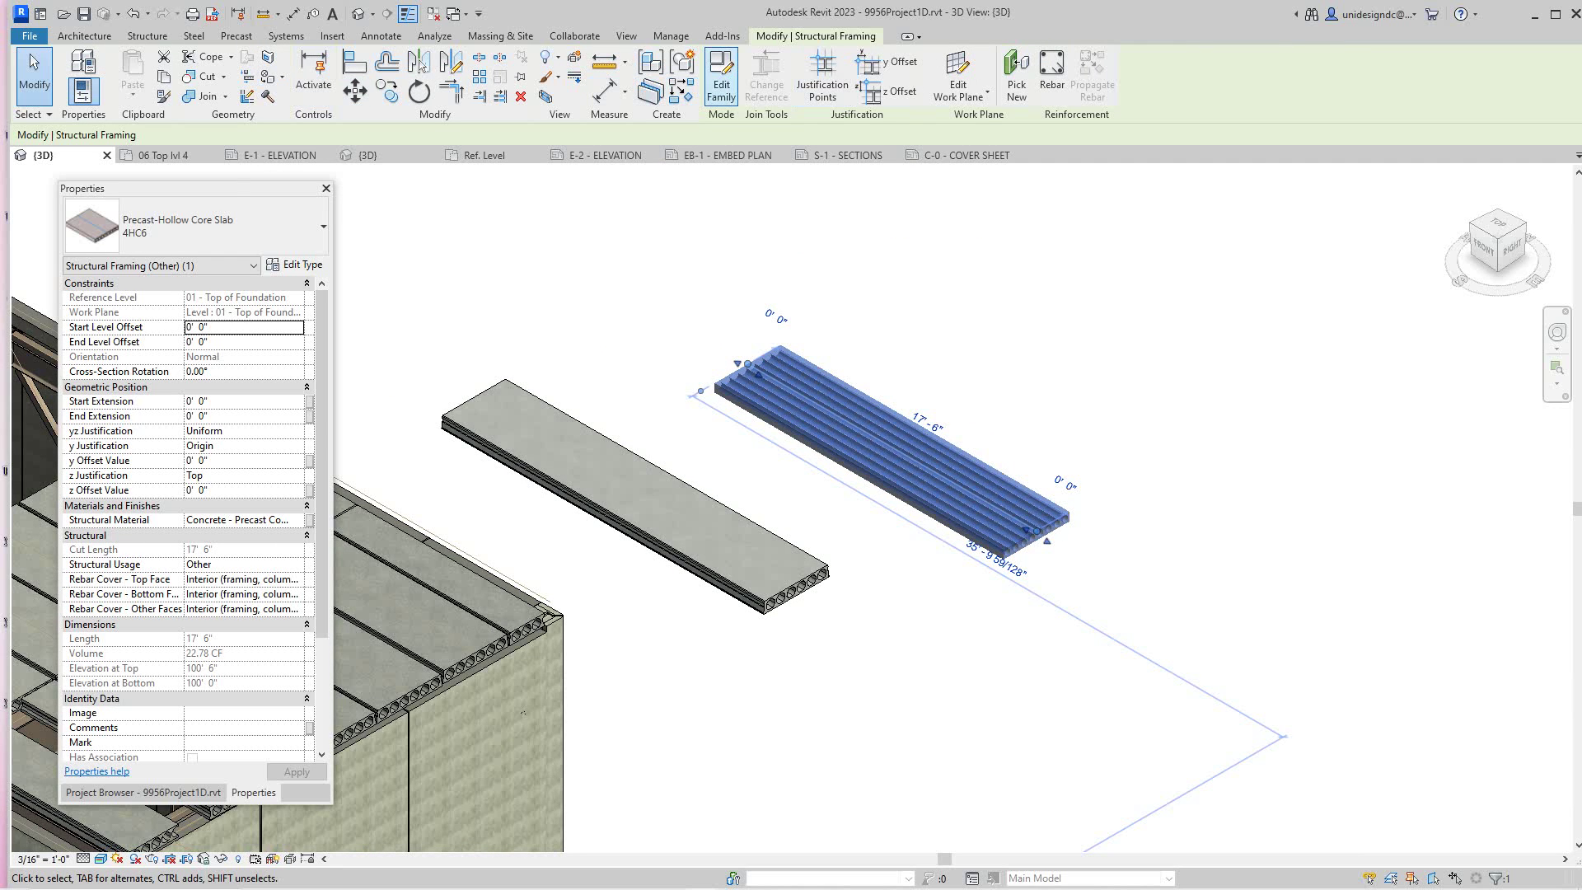
left_click(722, 80)
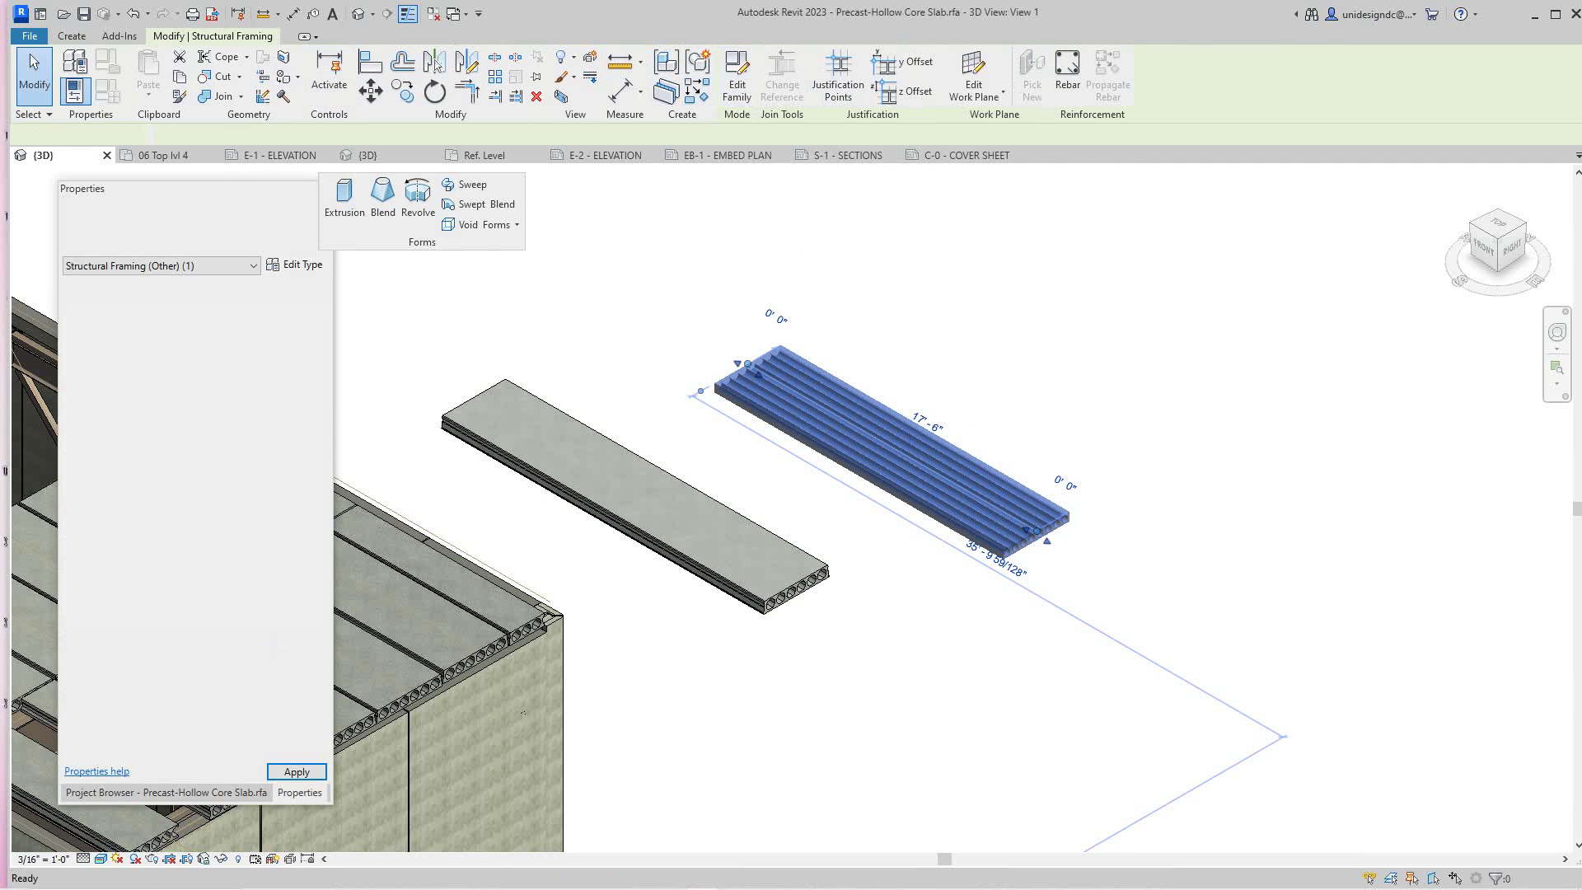
scroll(1000, 571, "down", 3)
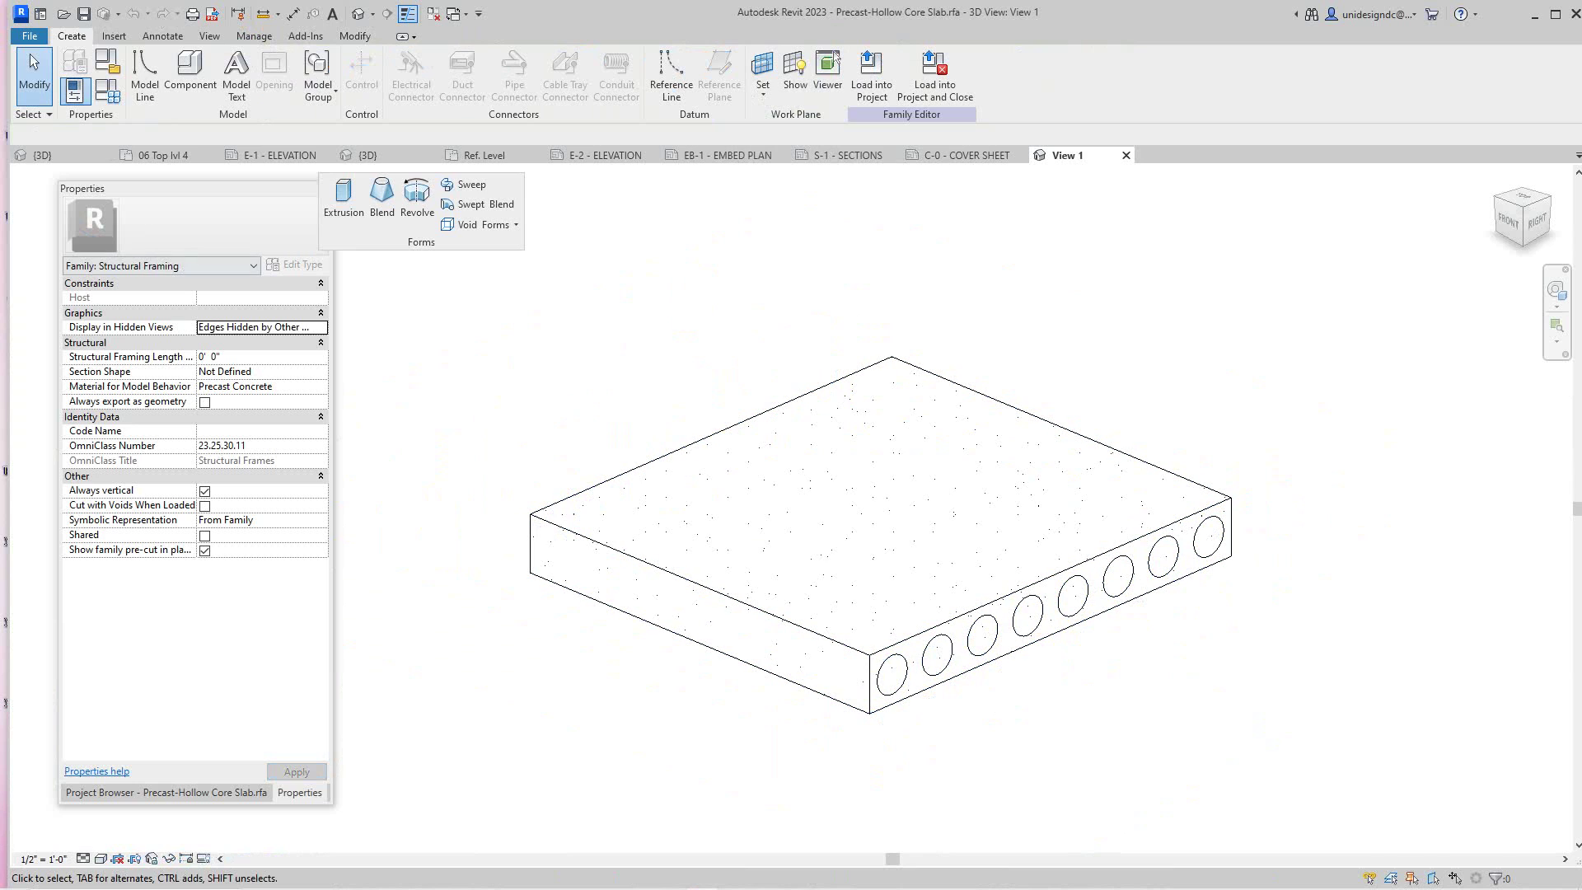
- Set the Width of the 4HC6 family type to 2' 0" and apply it
left_click(107, 91)
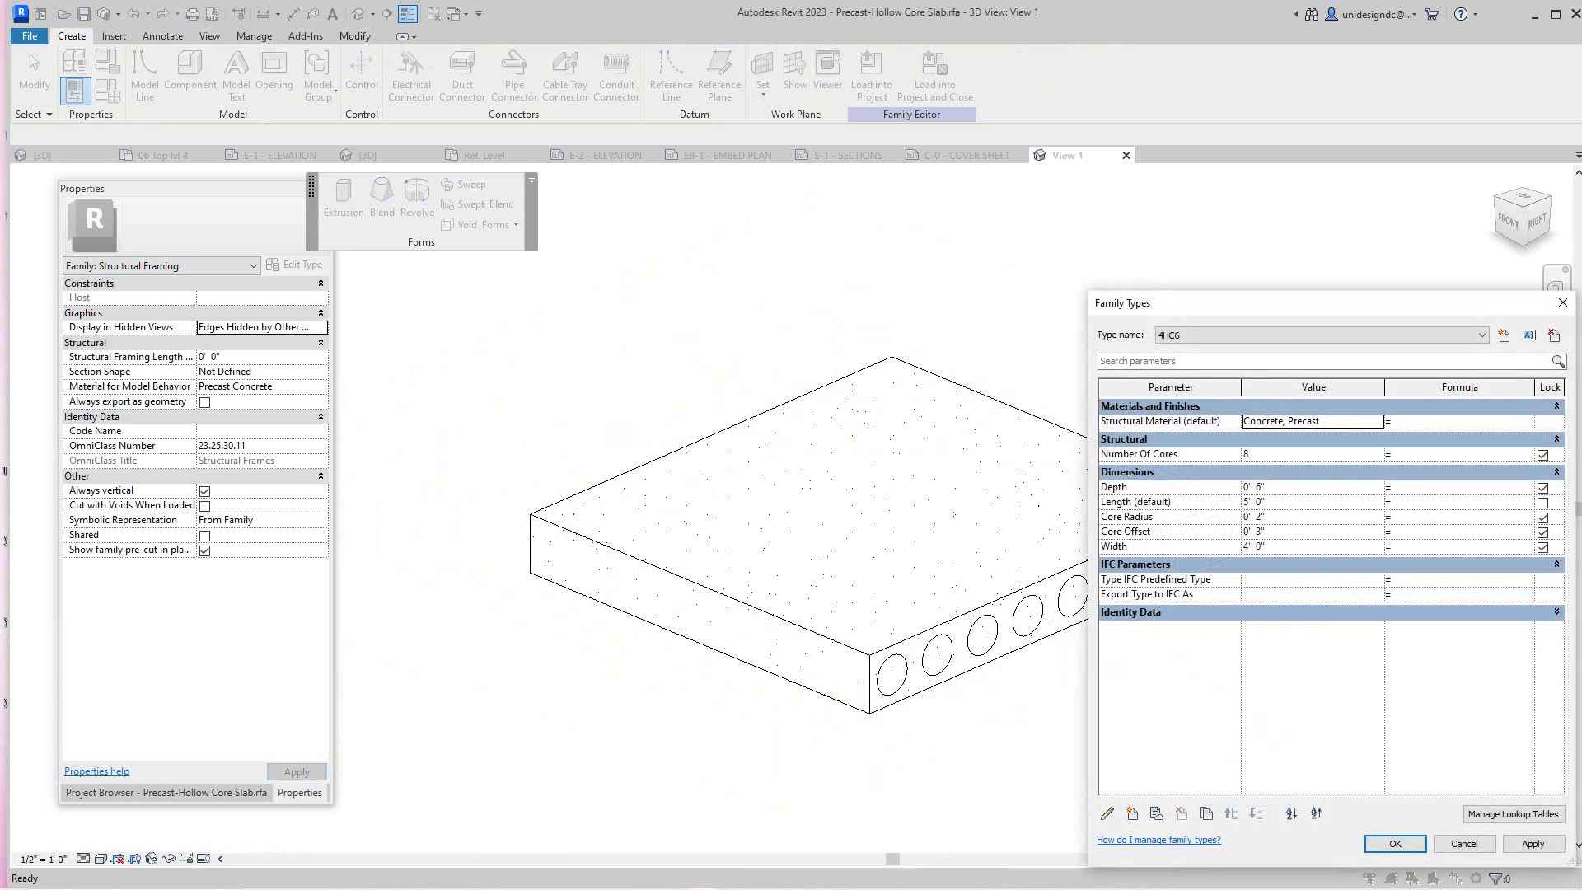
left_click(1312, 547)
left_click(1245, 546)
type("2")
left_click(1533, 843)
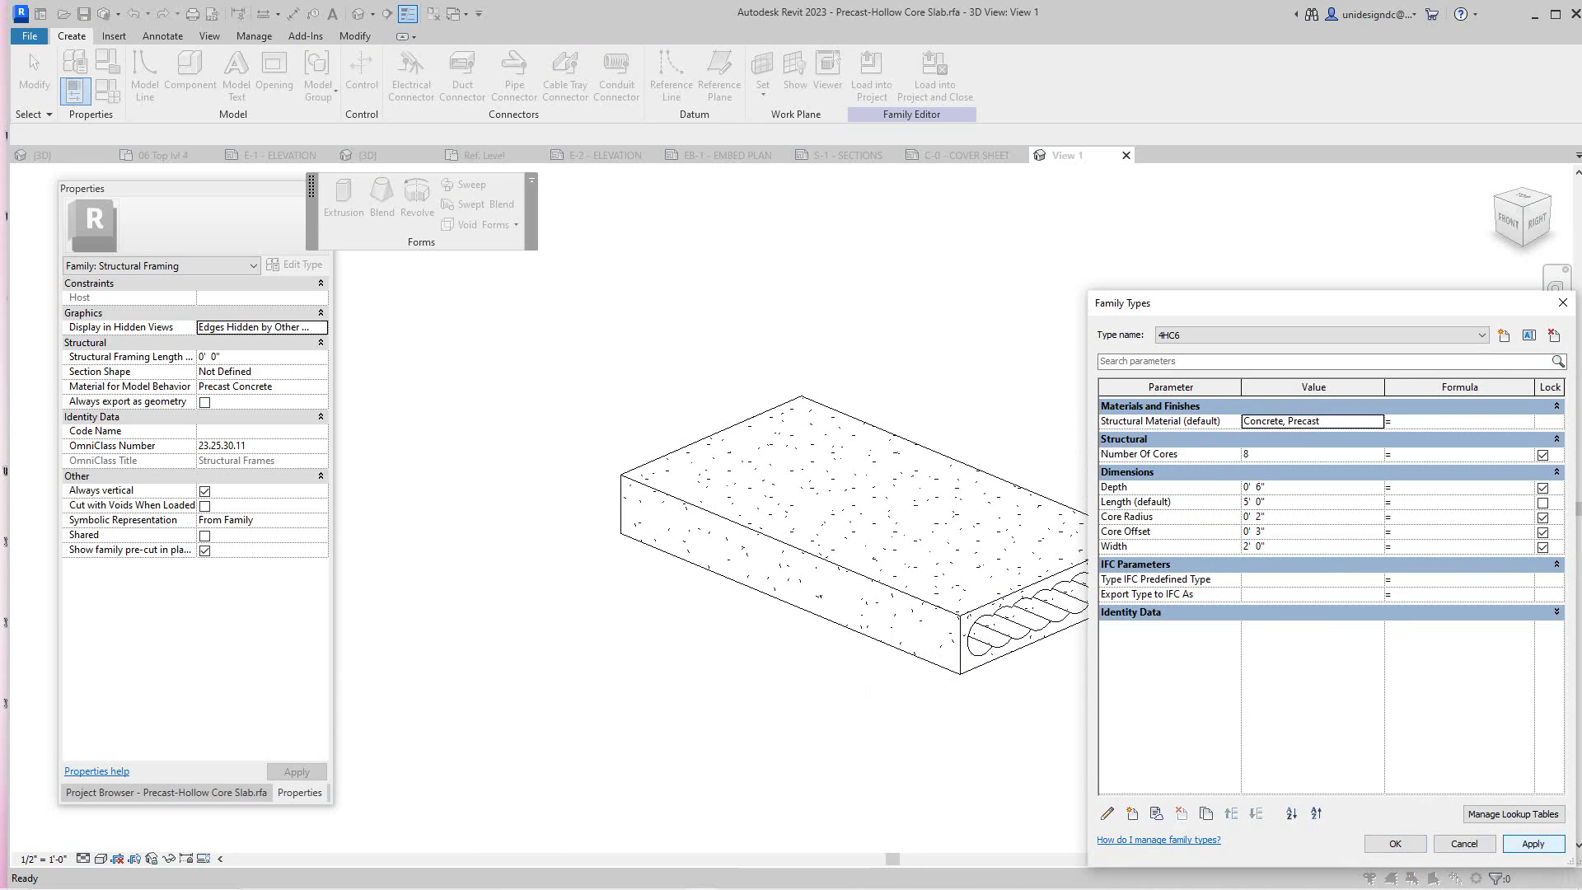
- Accept the family type changes and inspect the hollow cores at the slab's end face
left_click(1395, 843)
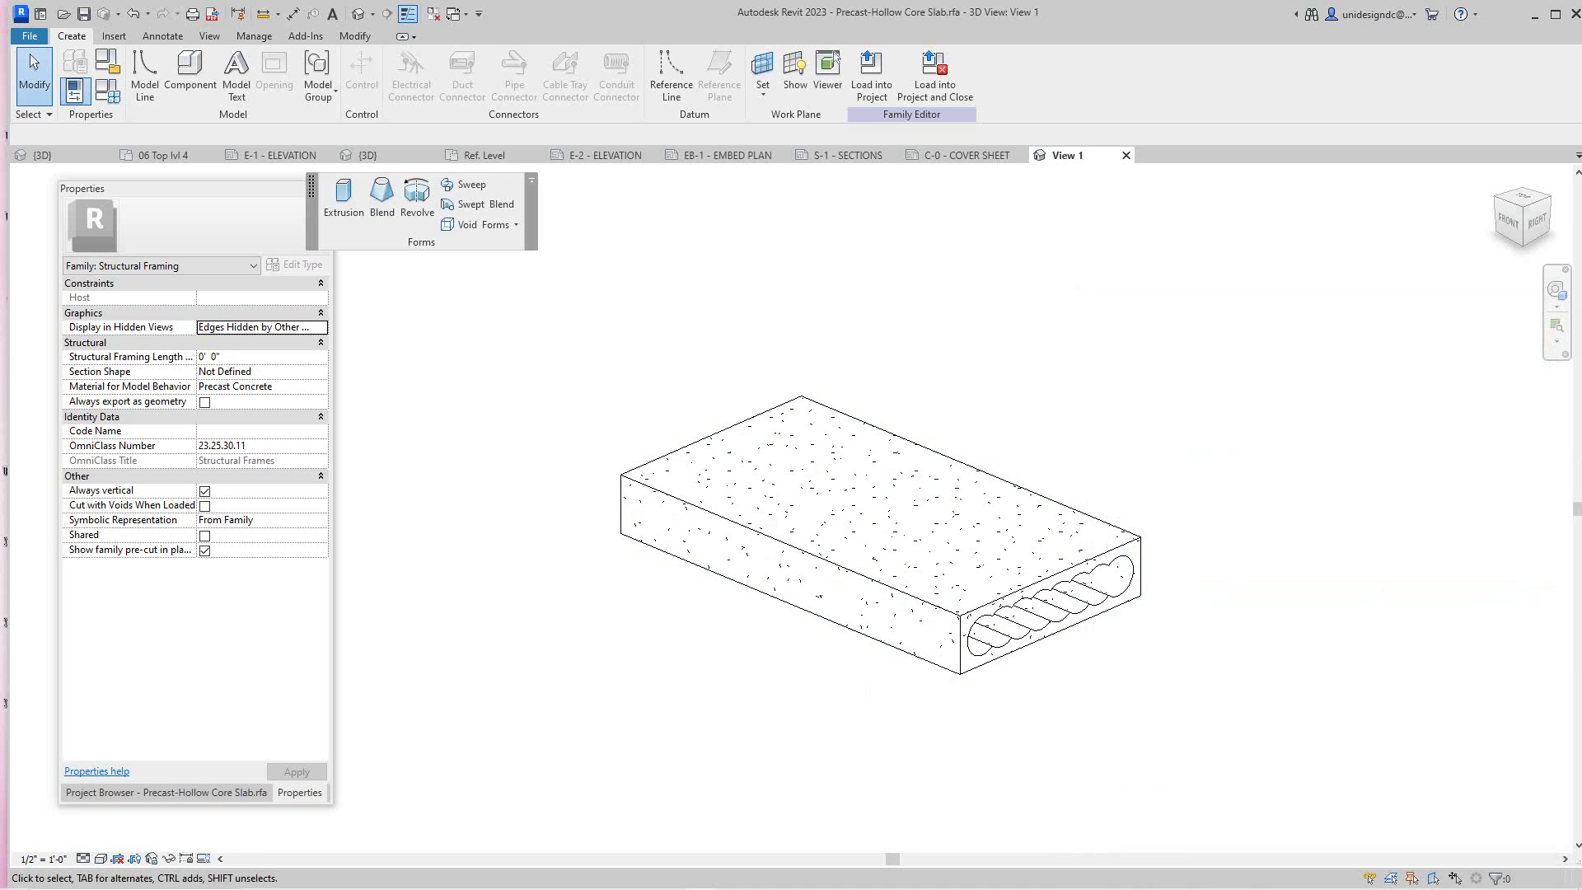
scroll(1017, 626, "up", 3)
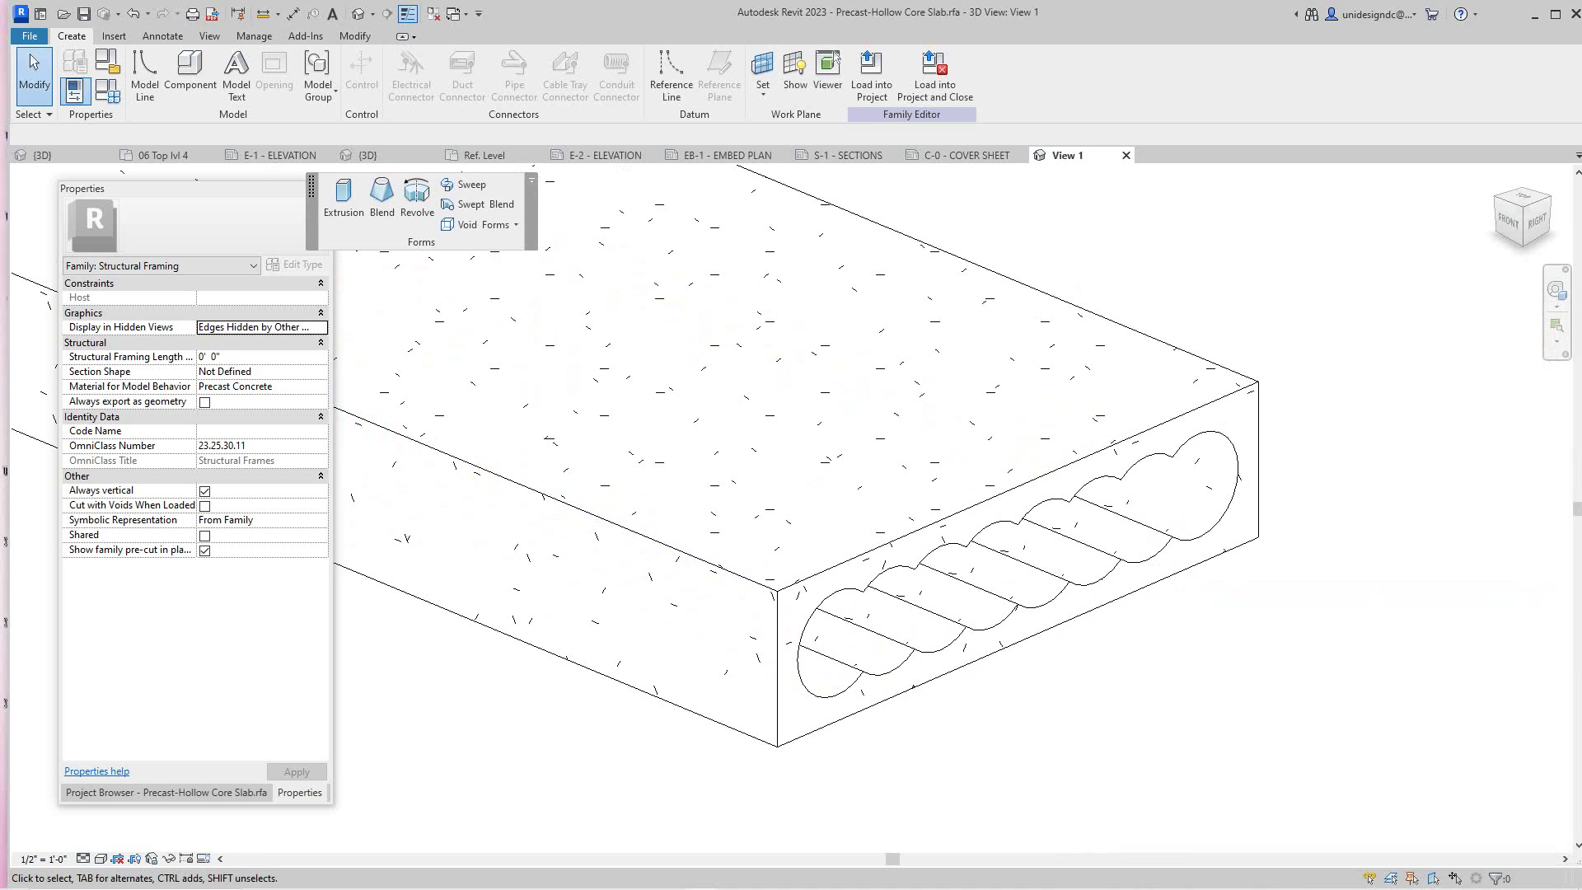
scroll(1022, 667, "down", 4)
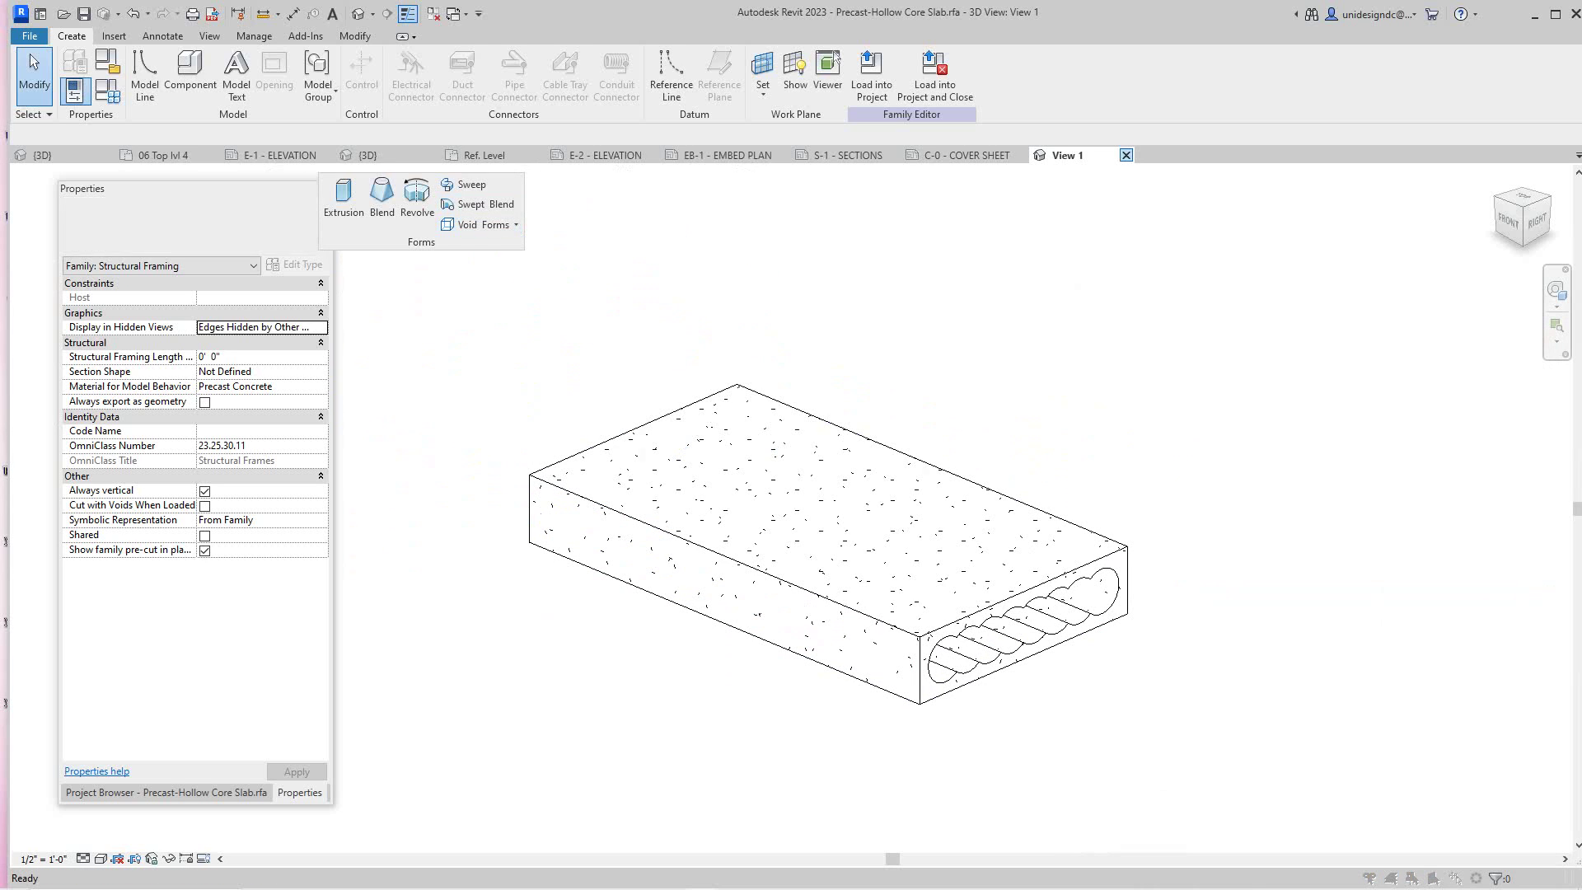
left_click(1126, 155)
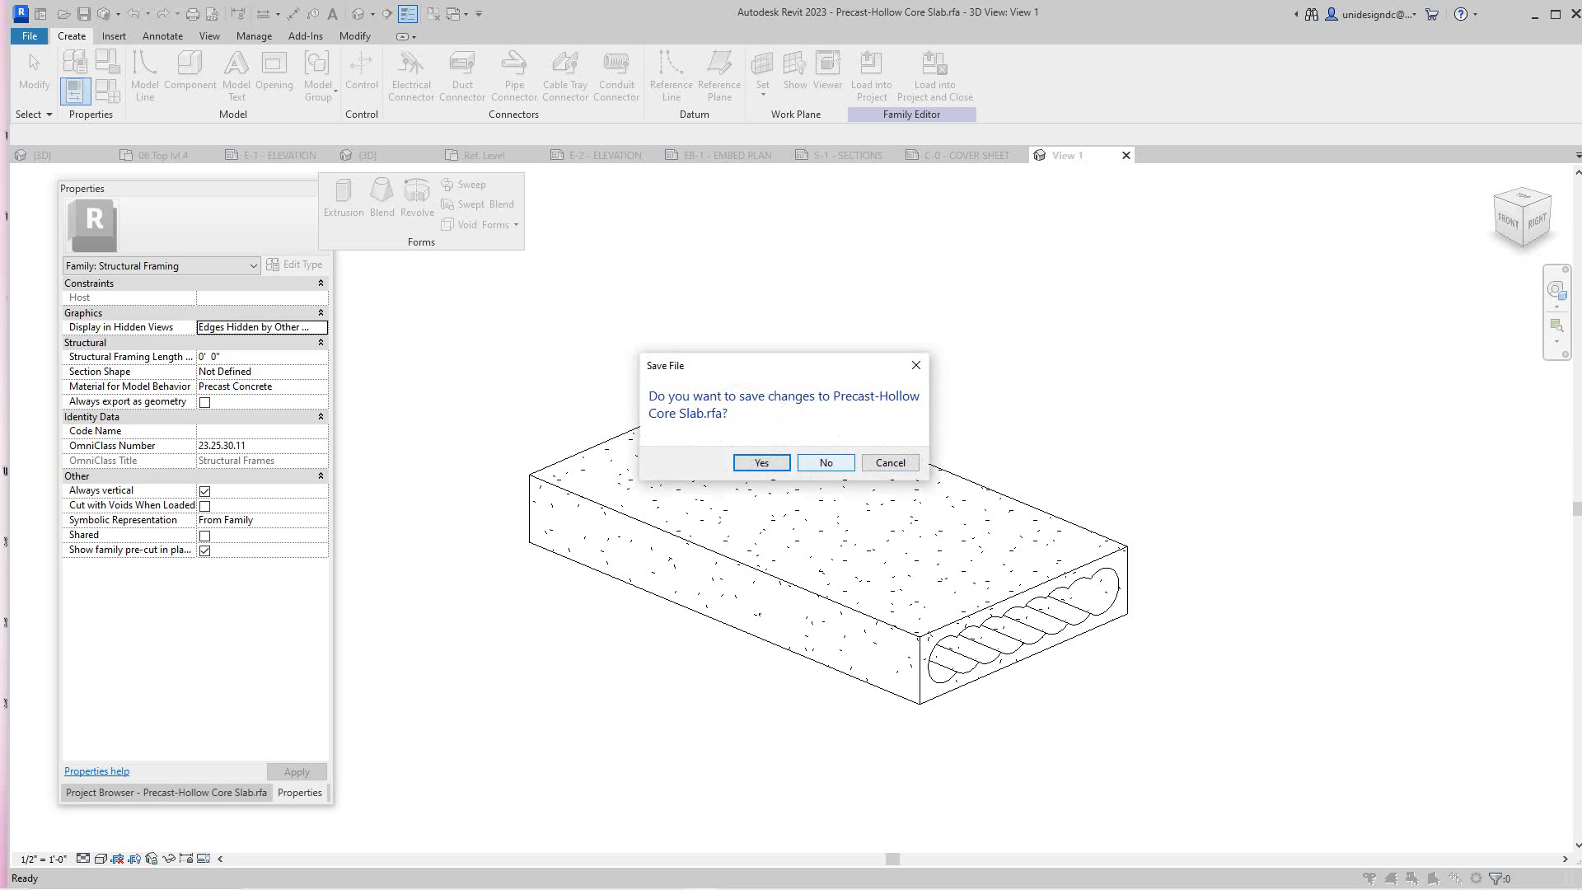
left_click(889, 462)
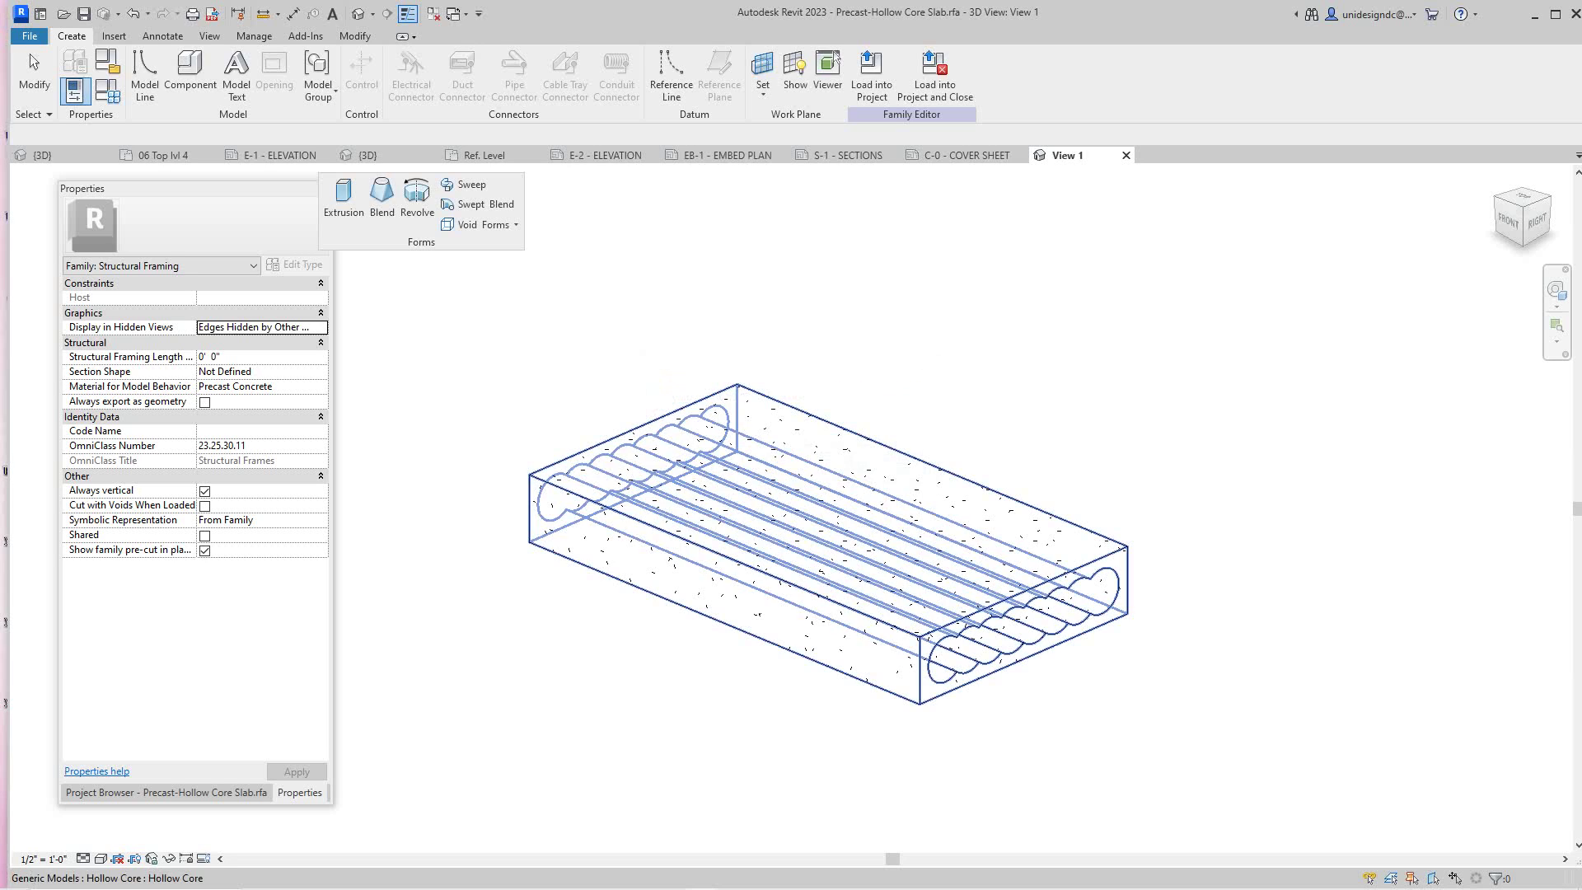
scroll(860, 381, "down", 2)
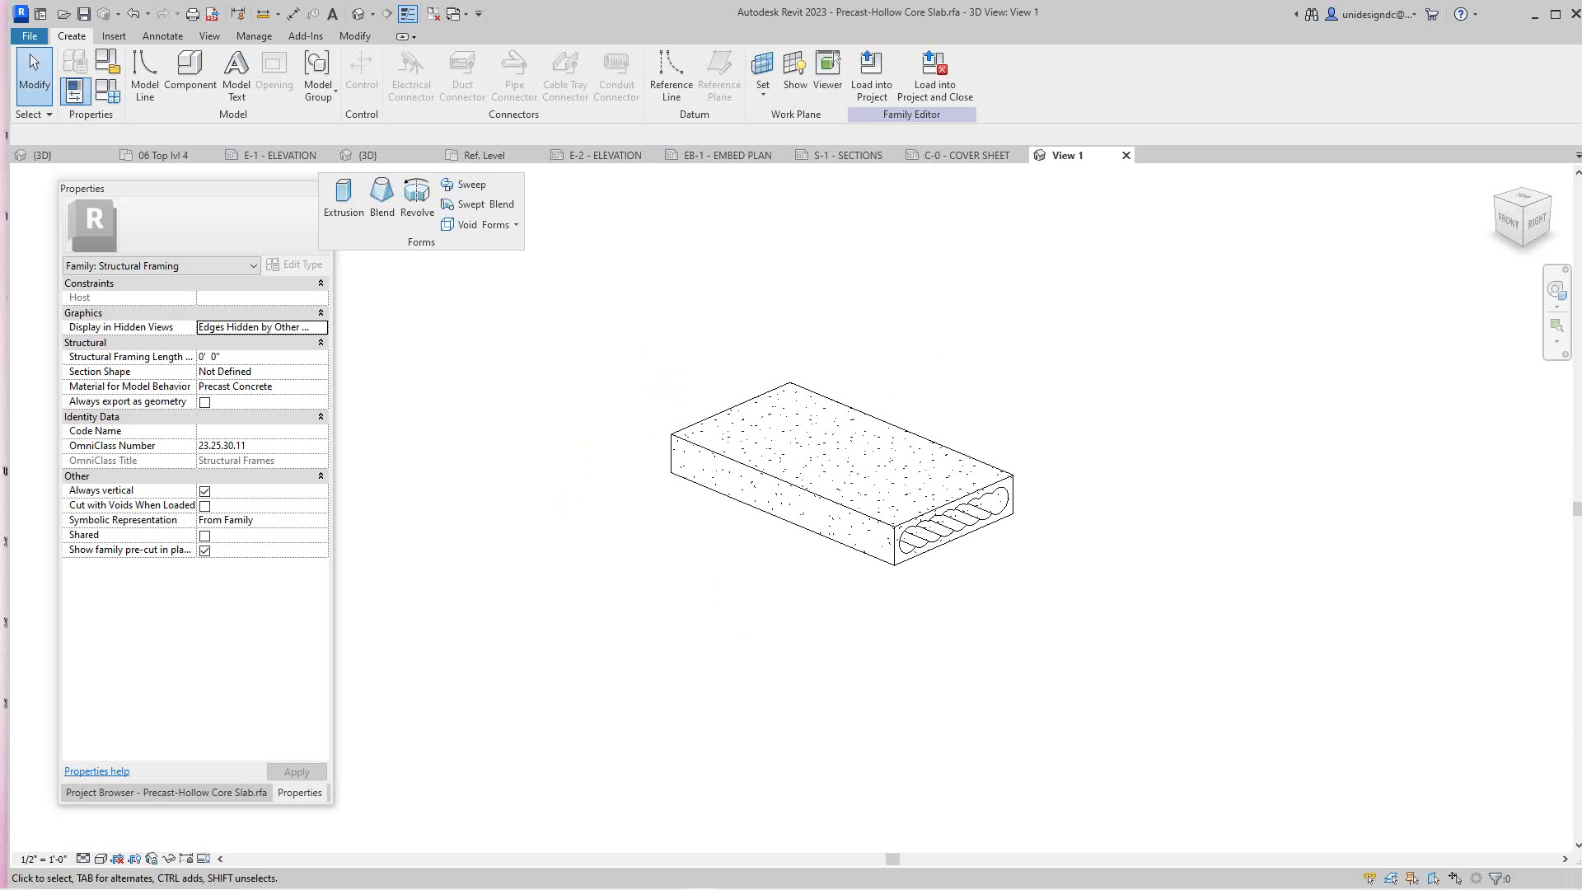
- Return to the project's 3D view and look over the building with the two separate planks beside it
left_click(58, 155)
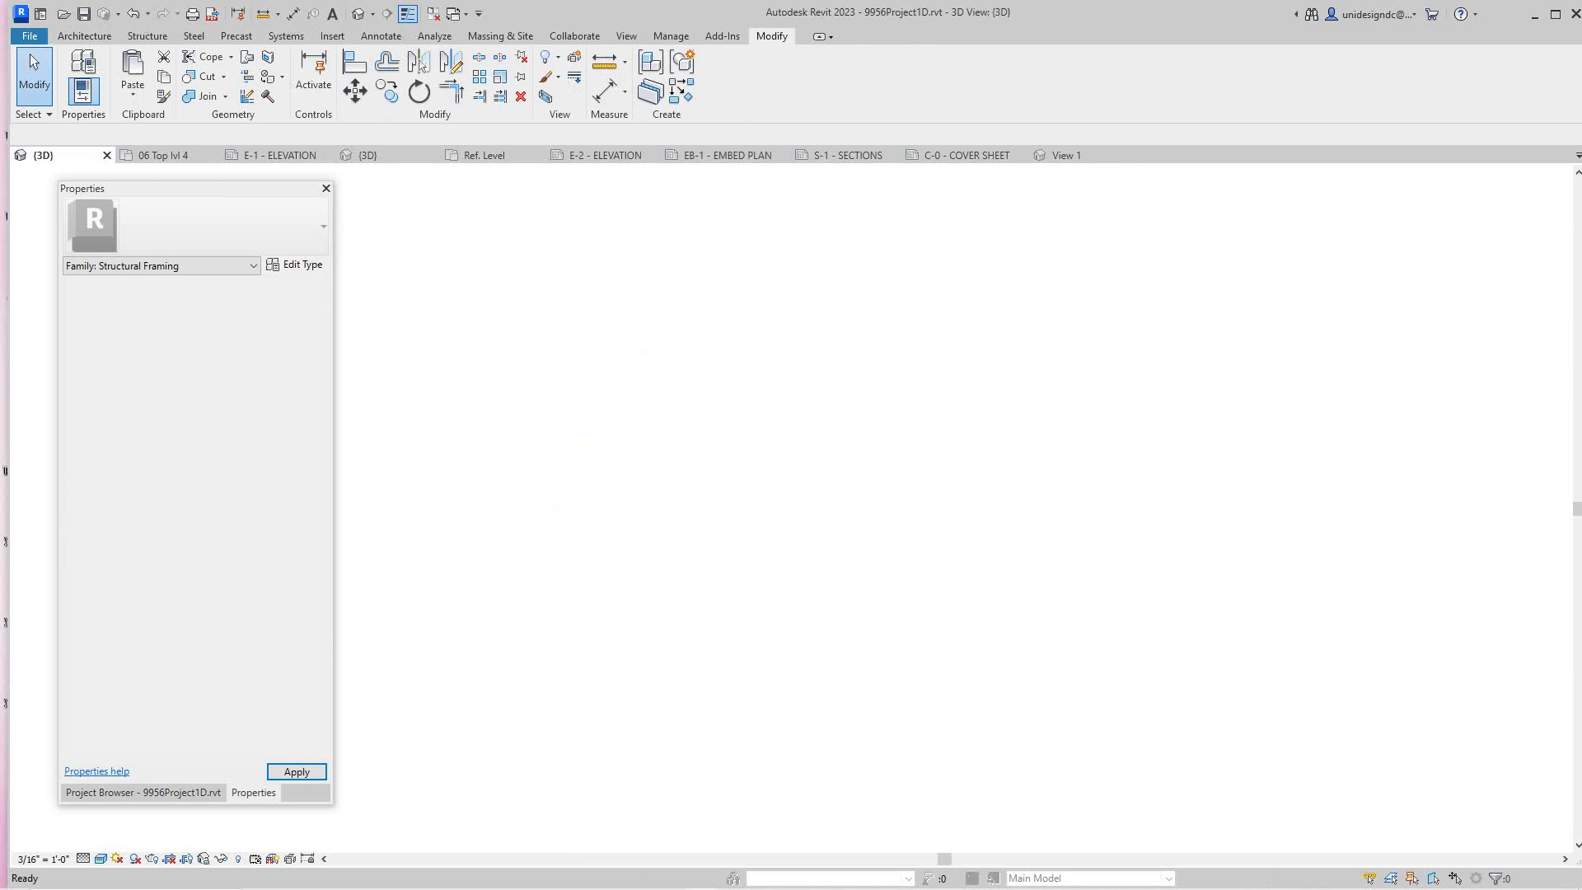
scroll(819, 516, "down", 3)
middle_click_drag(819, 516, 1199, 325)
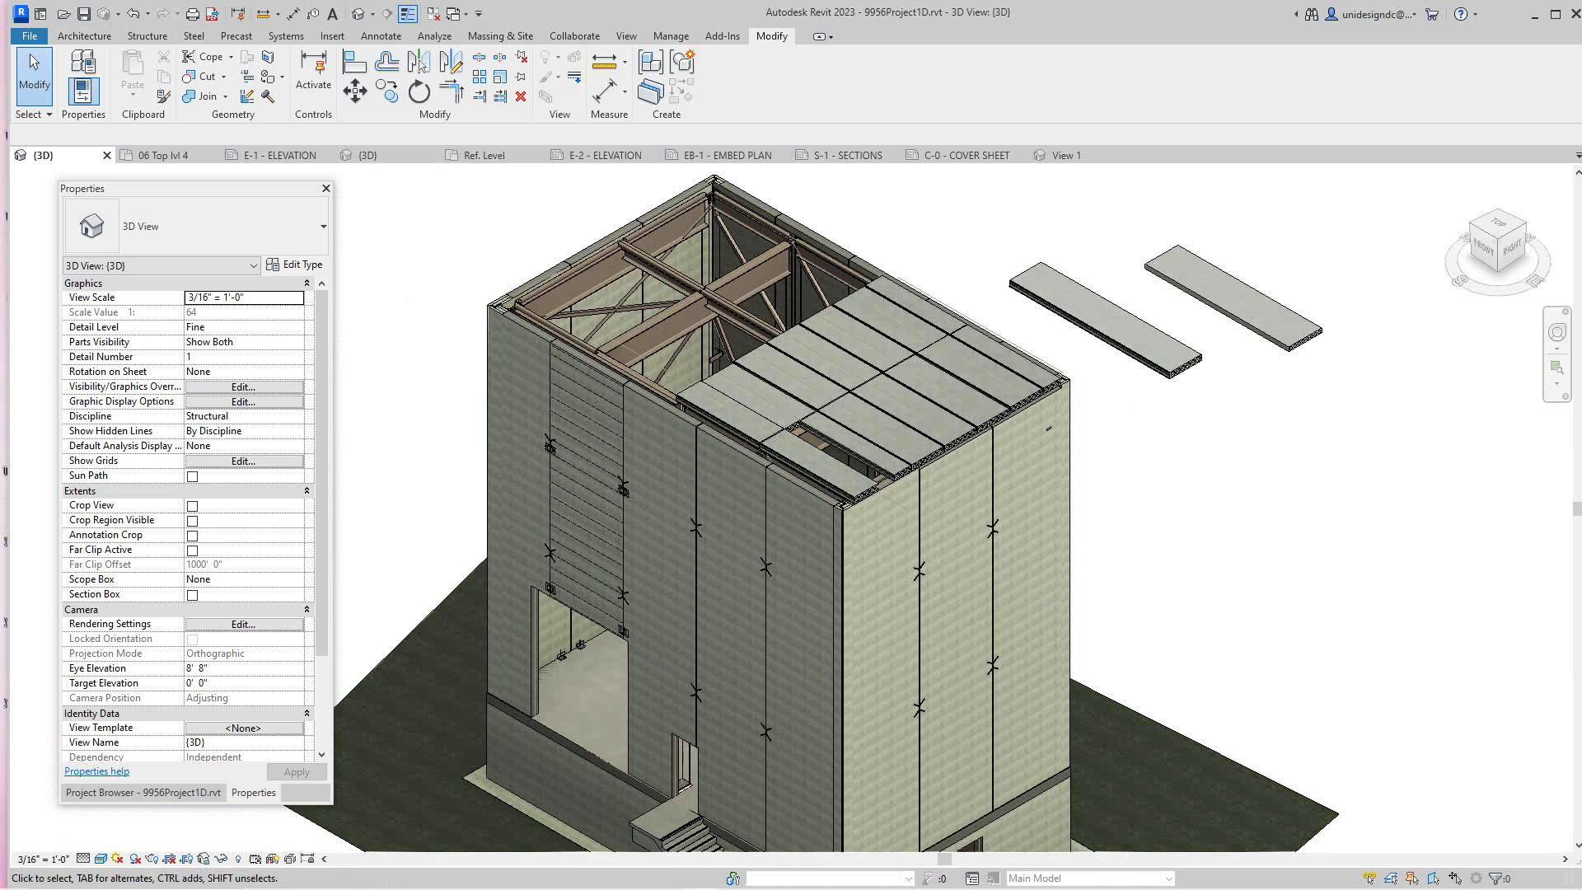
scroll(1120, 568, "down", 1)
middle_click_drag(1121, 569, 1121, 511)
- Open sheet E-1 - ELEVATION and review its building elevations
left_click(281, 155)
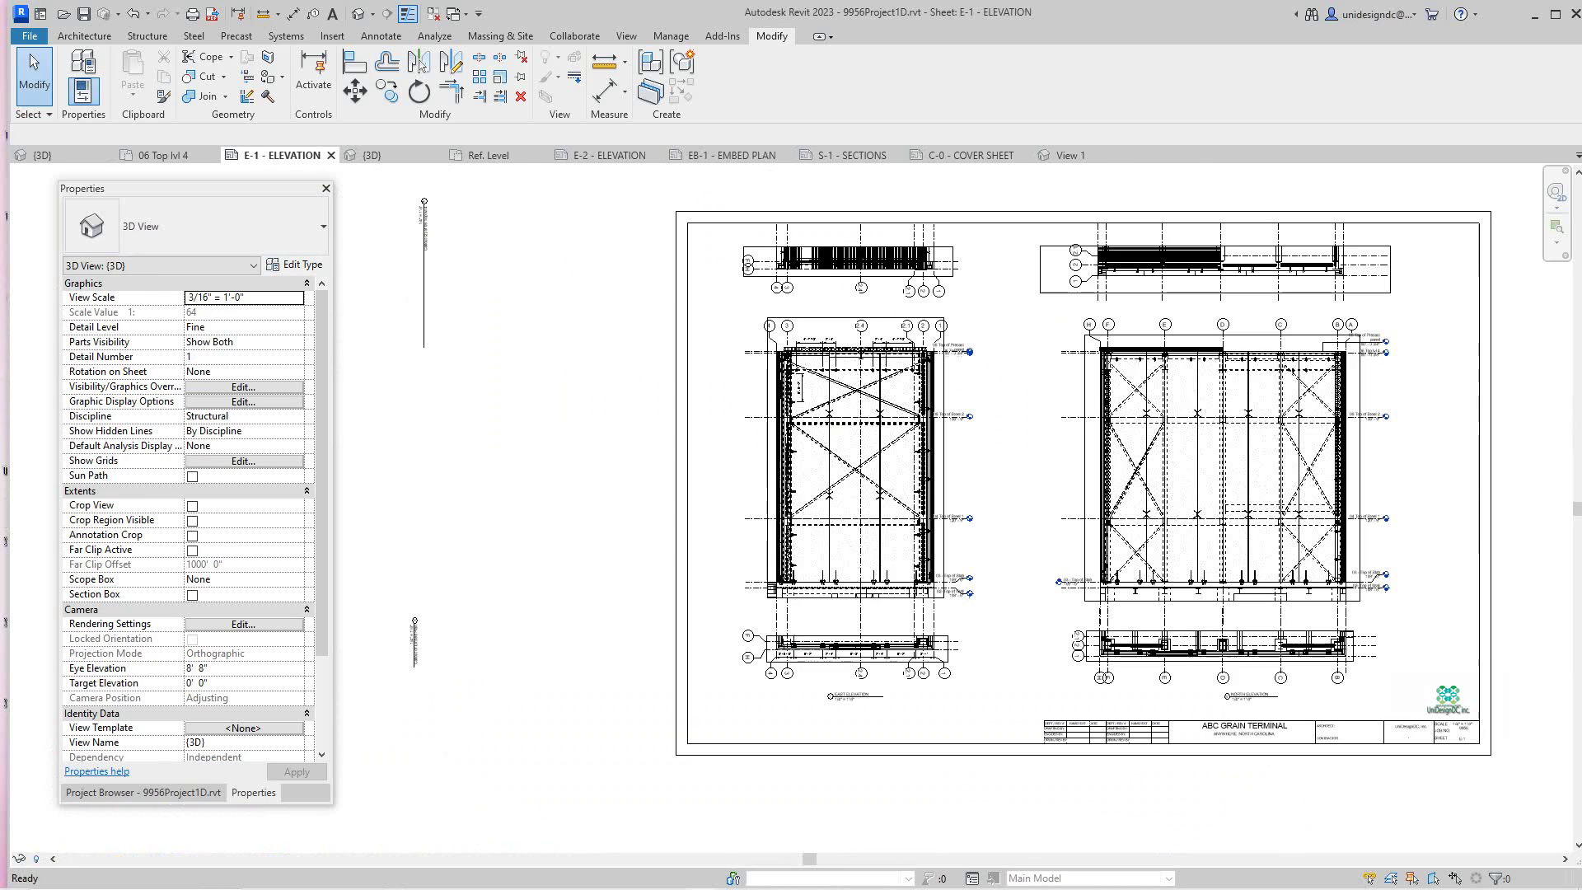
scroll(754, 511, "up", 2)
scroll(754, 511, "down", 1)
middle_click_drag(754, 511, 546, 510)
scroll(545, 503, "down", 1)
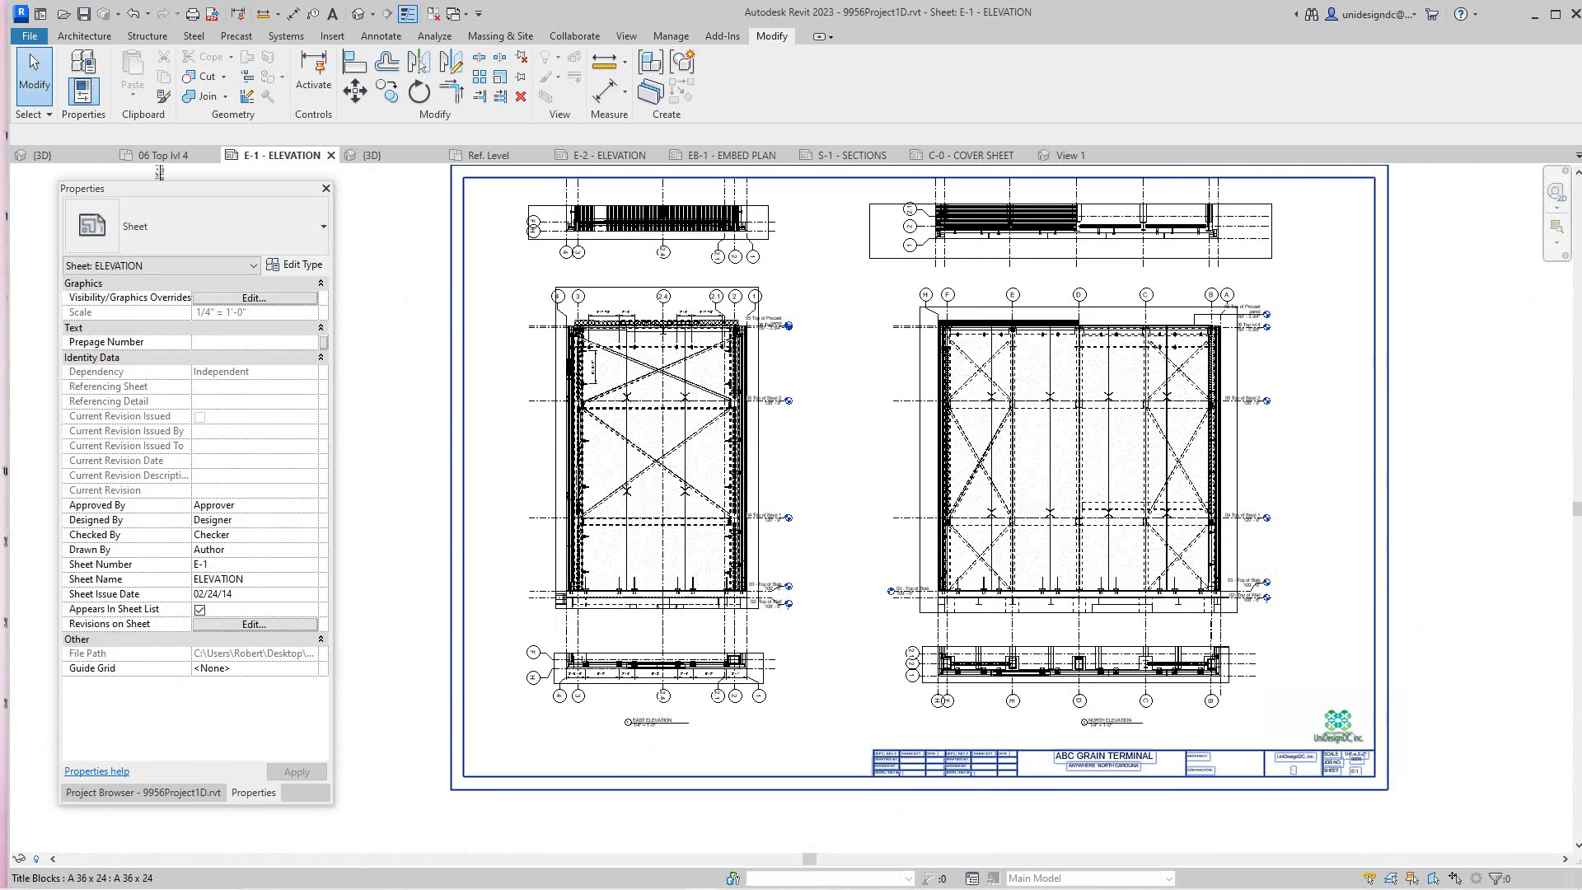
- Review sheets E-2 - ELEVATION, EB-1 - EMBED PLAN and S-1 - SECTIONS, looking closer at the wall sections on S-1
left_click(607, 155)
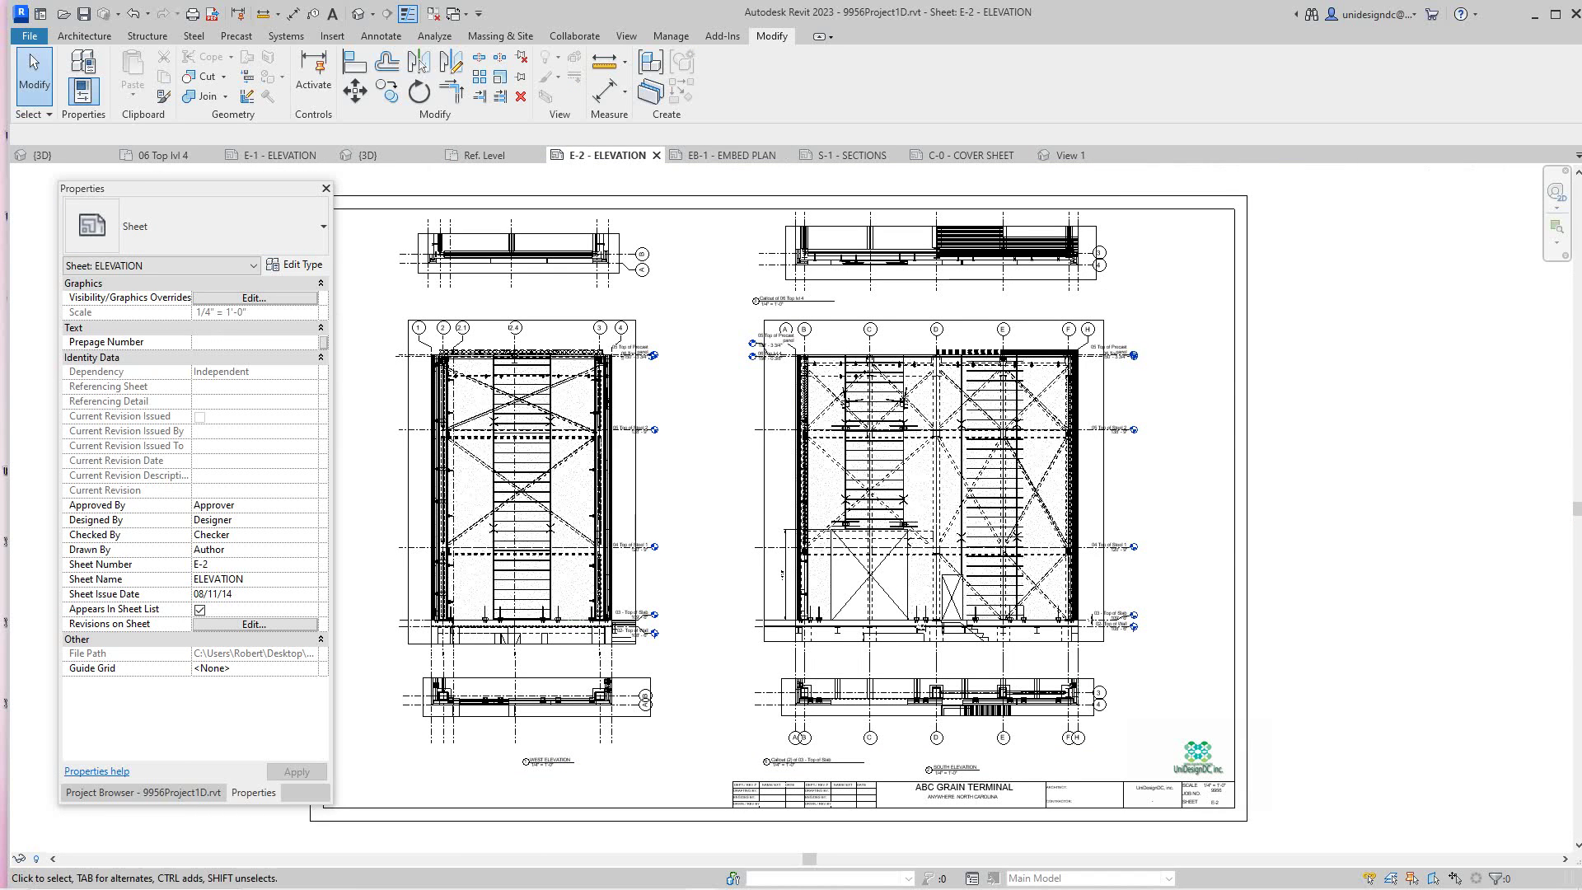
left_click(731, 155)
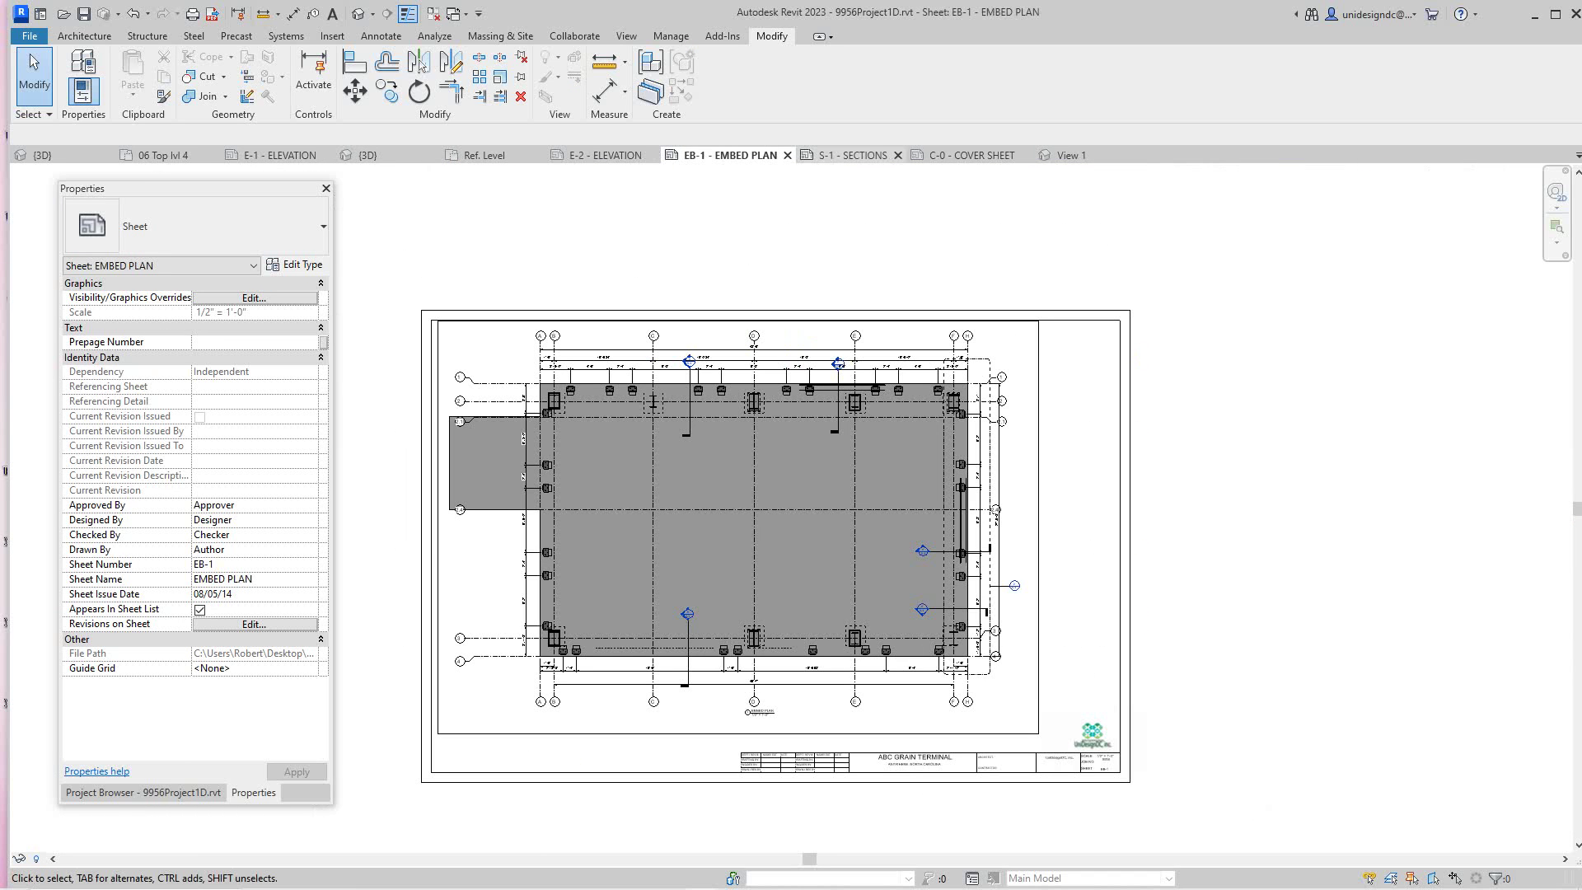
left_click(849, 155)
scroll(787, 257, "up", 2)
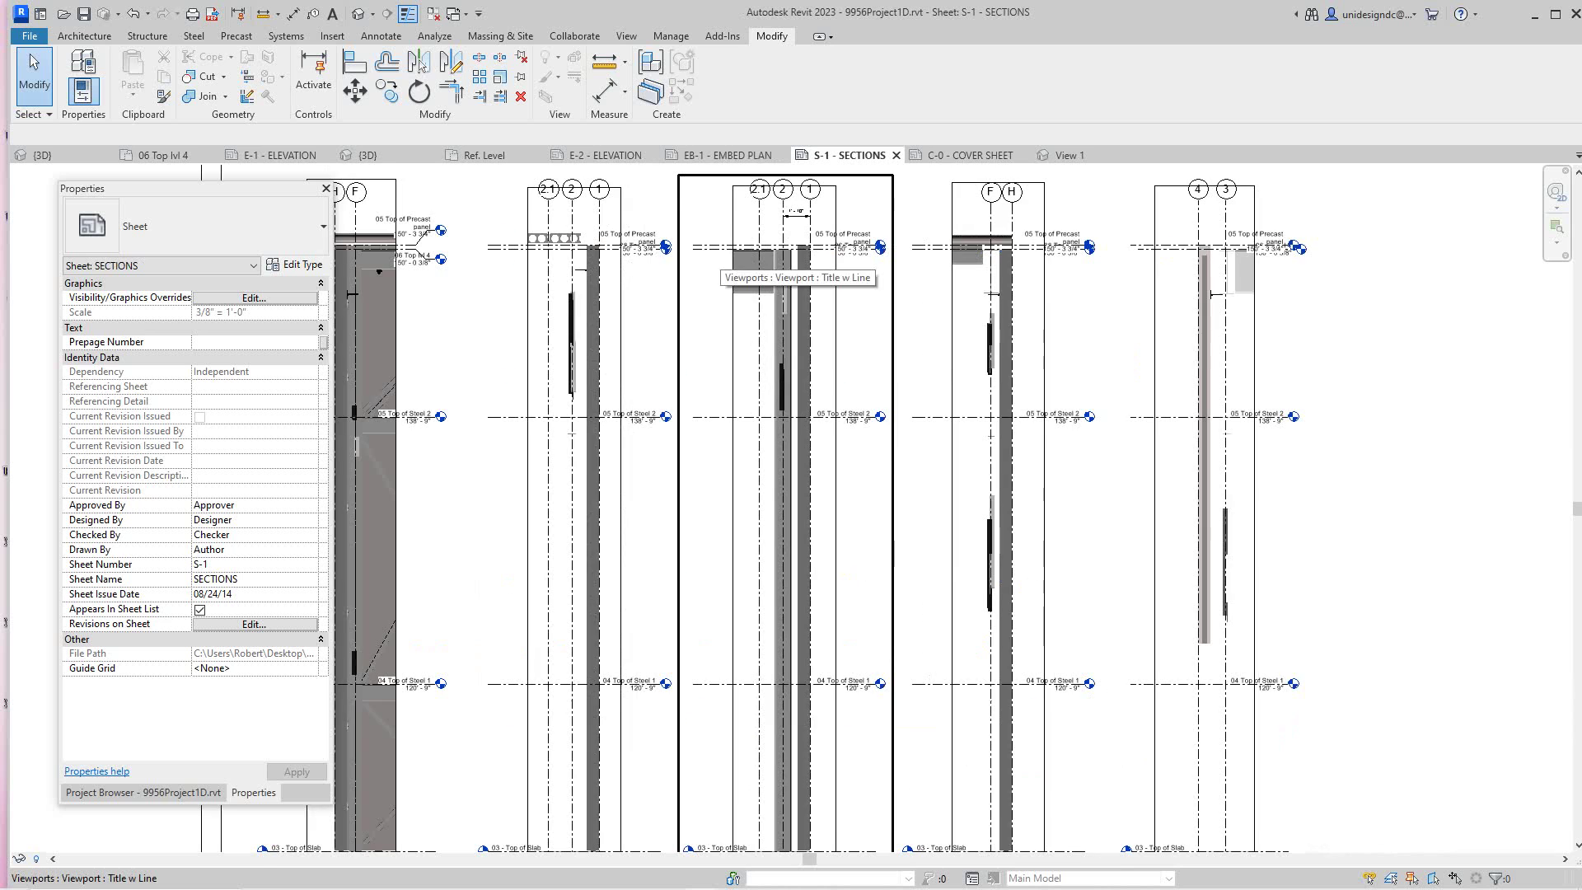
scroll(841, 482, "down", 2)
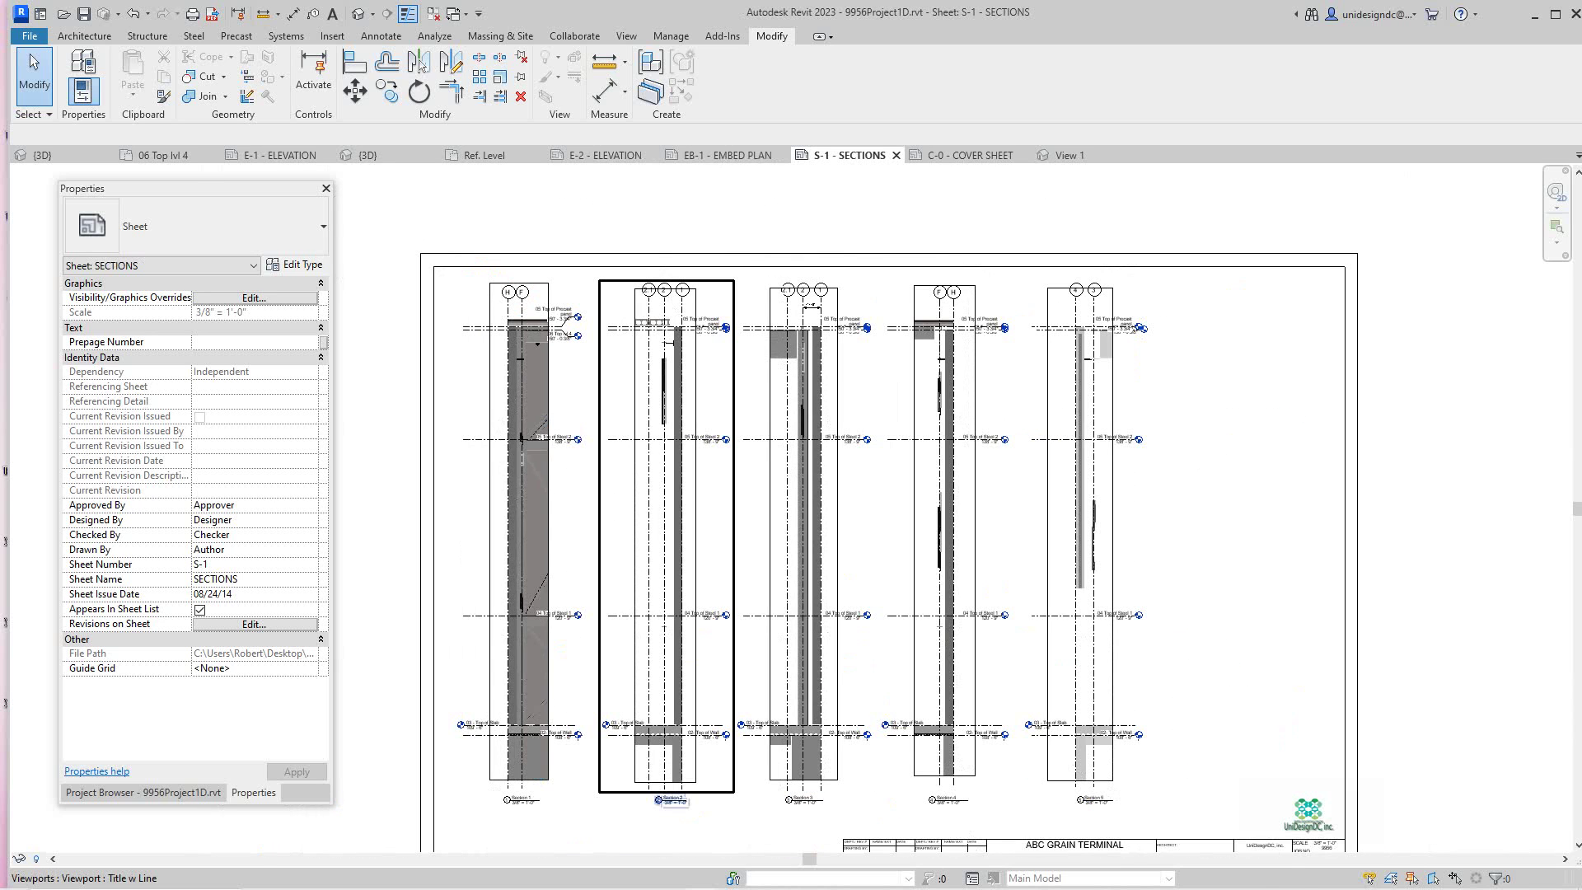